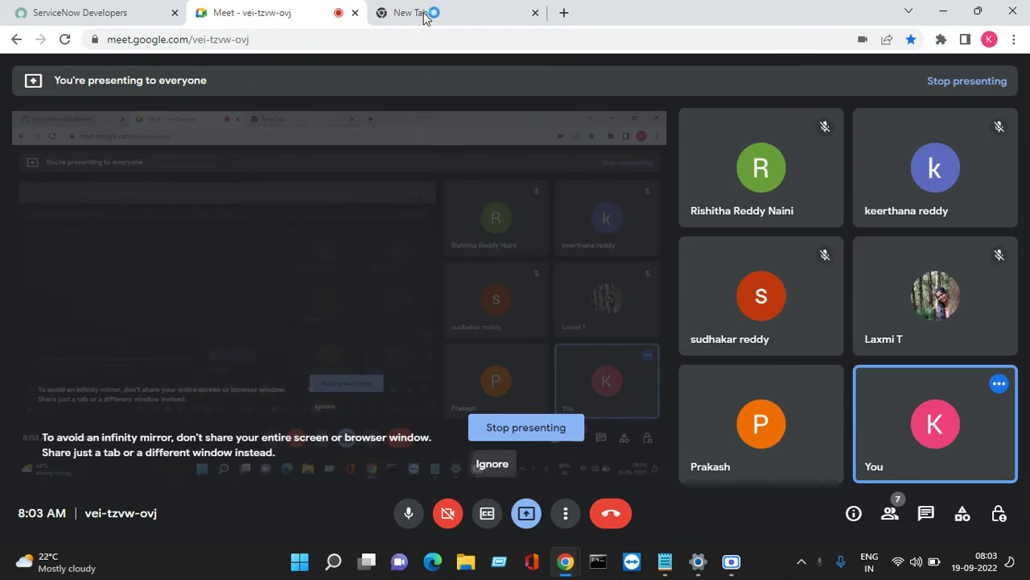
Close the empty new tab and the account panel, then scroll the developer home page.
{"action": "left_click", "coordinate": [424, 14]}
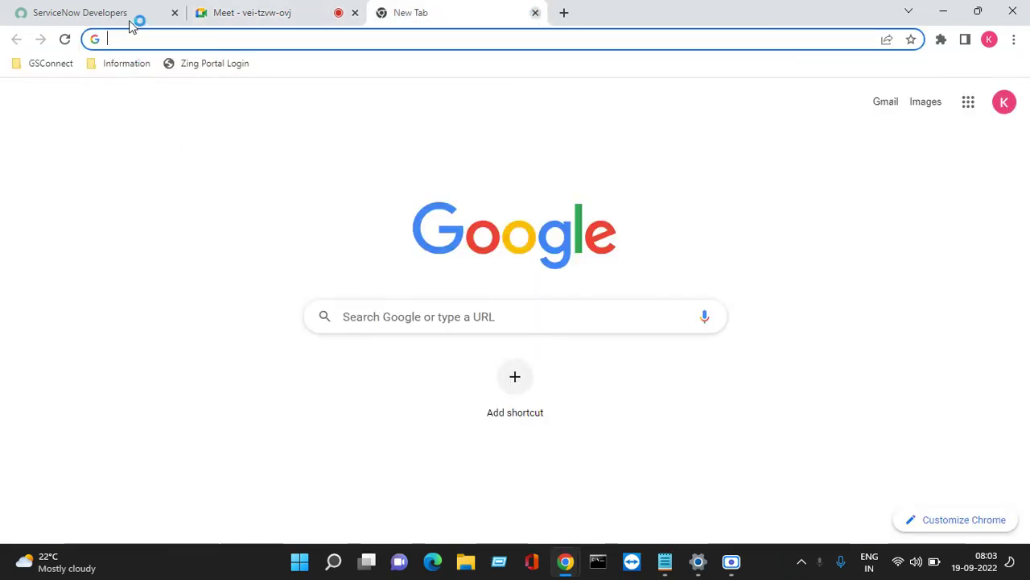
{"action": "key", "text": "ctrl+w"}
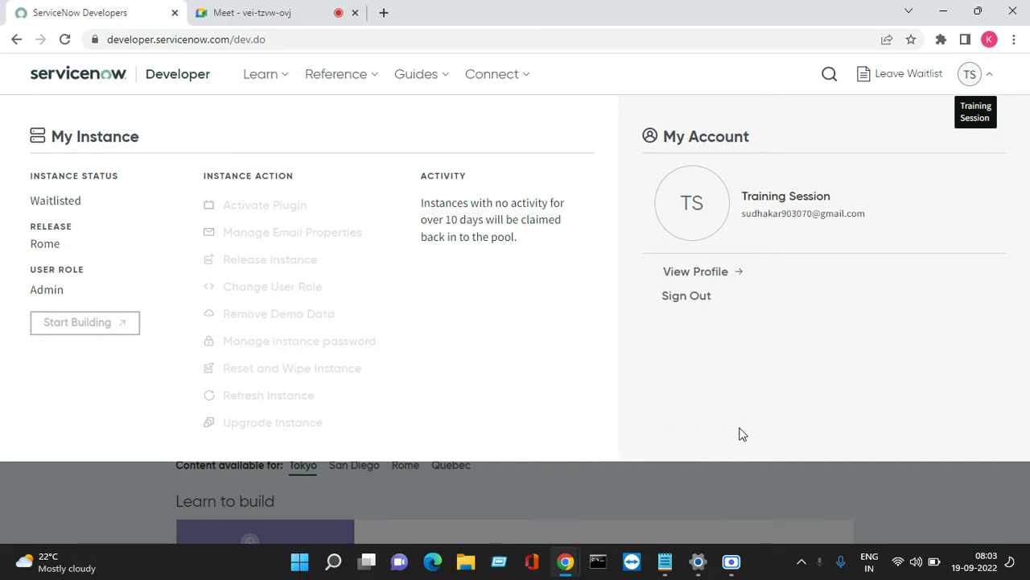
{"action": "left_click", "coordinate": [43, 504]}
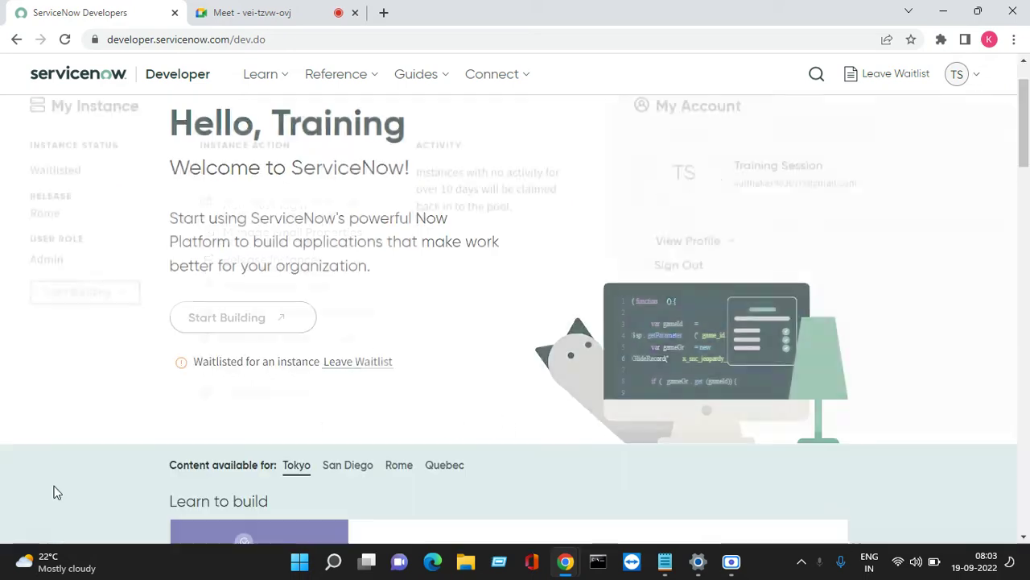
{"action": "scroll", "coordinate": [113, 430], "scroll_direction": "up", "scroll_amount": 1}
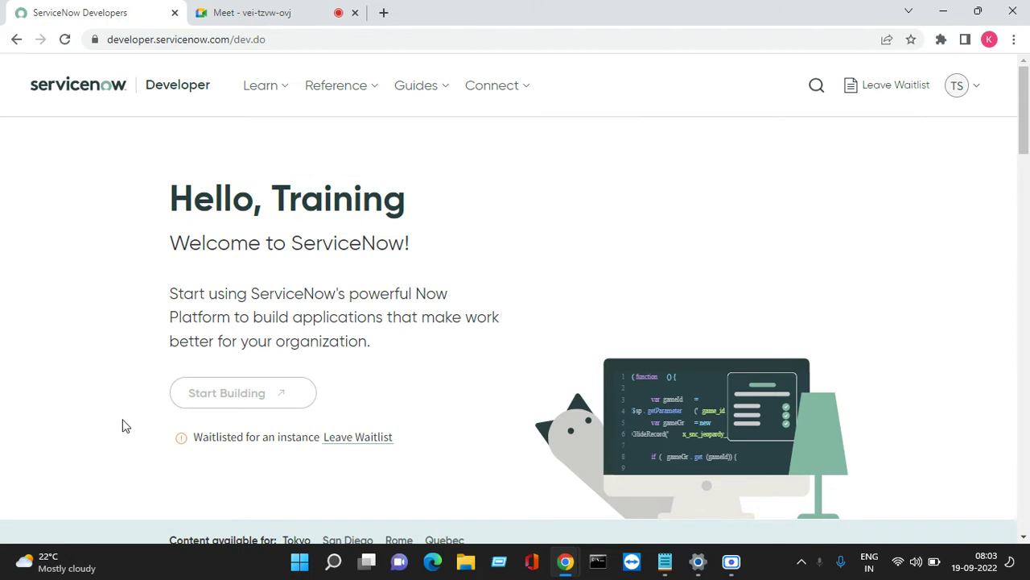
{"action": "scroll", "coordinate": [170, 418], "scroll_direction": "down", "scroll_amount": 1}
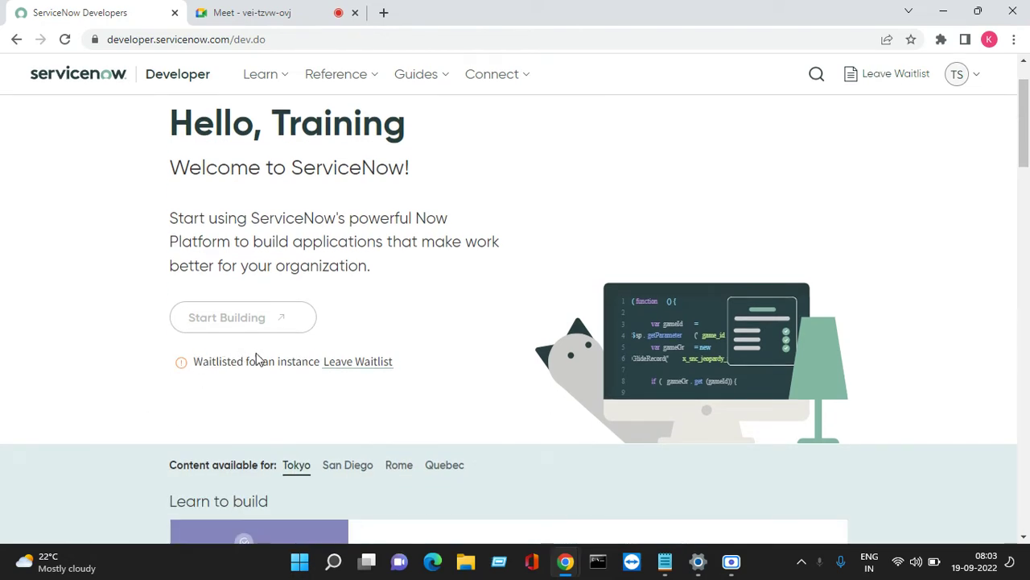
{"action": "scroll", "coordinate": [311, 350], "scroll_direction": "down", "scroll_amount": 4}
{"action": "scroll", "coordinate": [426, 349], "scroll_direction": "up", "scroll_amount": 1}
View the Quebec and Tokyo release content, then show the account and instance panel.
{"action": "left_click", "coordinate": [456, 239]}
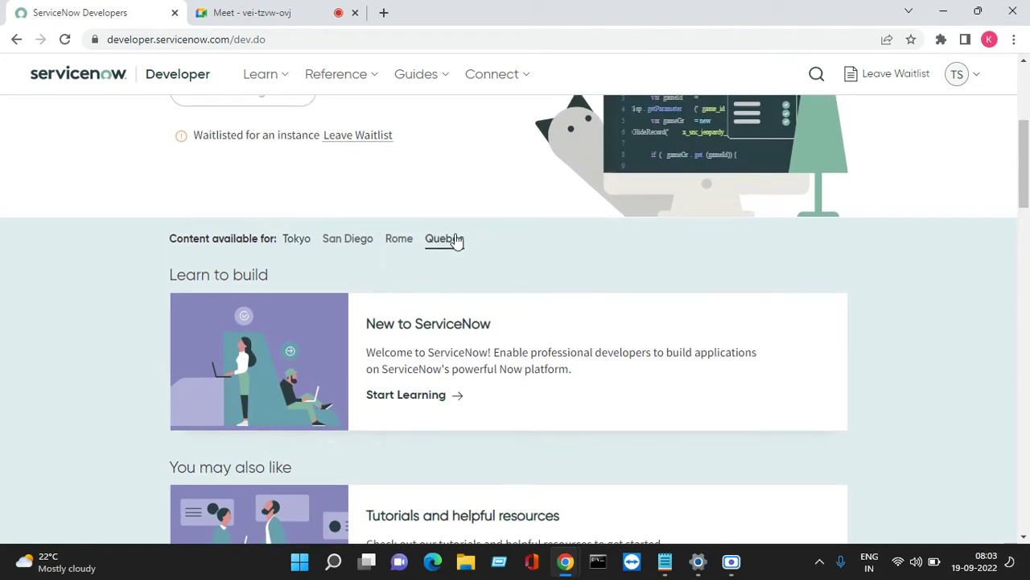
{"action": "left_click", "coordinate": [304, 240]}
{"action": "scroll", "coordinate": [354, 244], "scroll_direction": "up", "scroll_amount": 2}
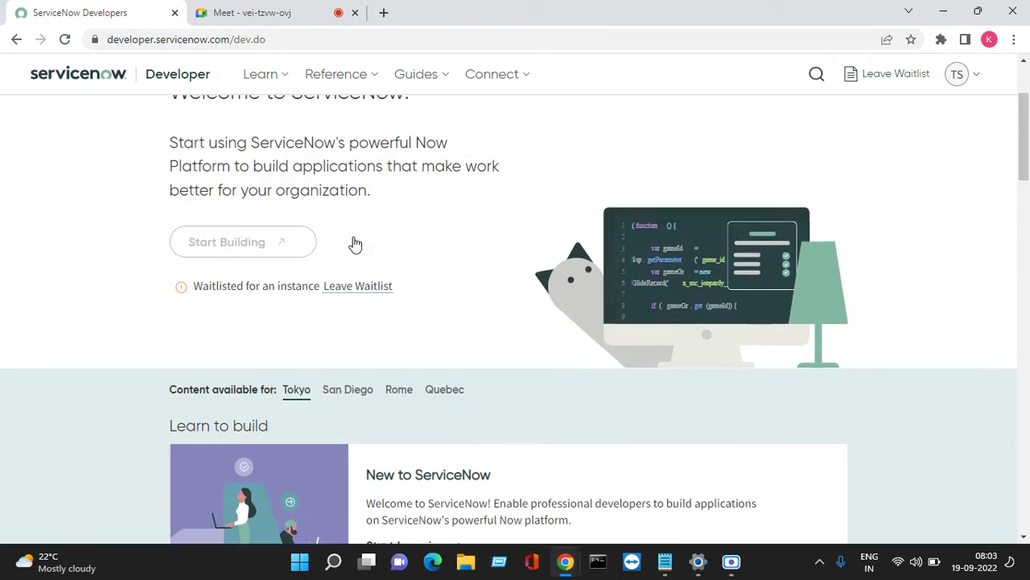
{"action": "left_click", "coordinate": [965, 76]}
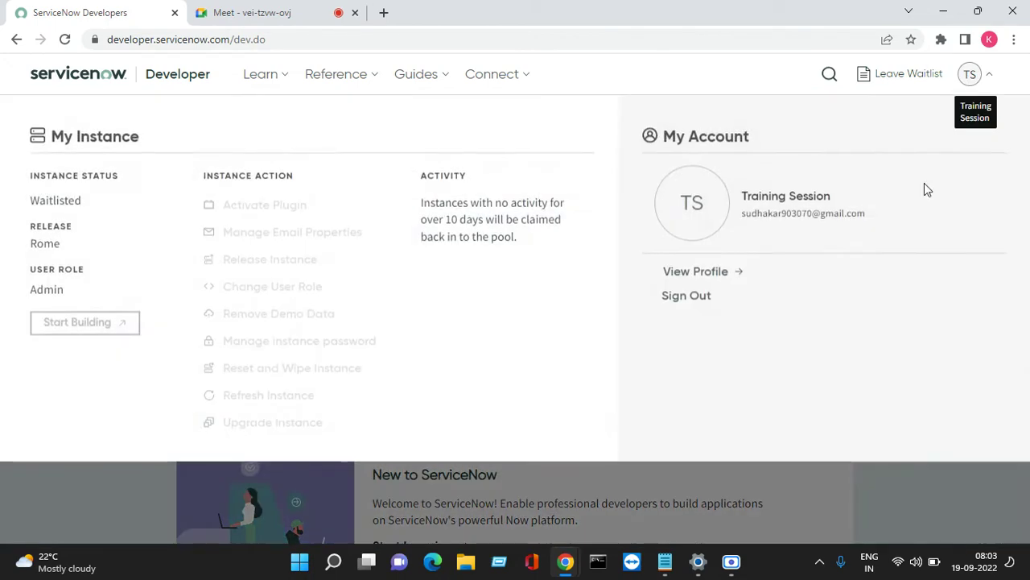
Sign out of the developer portal and open the Demo notes file.
{"action": "left_click", "coordinate": [696, 295]}
{"action": "left_click", "coordinate": [943, 12]}
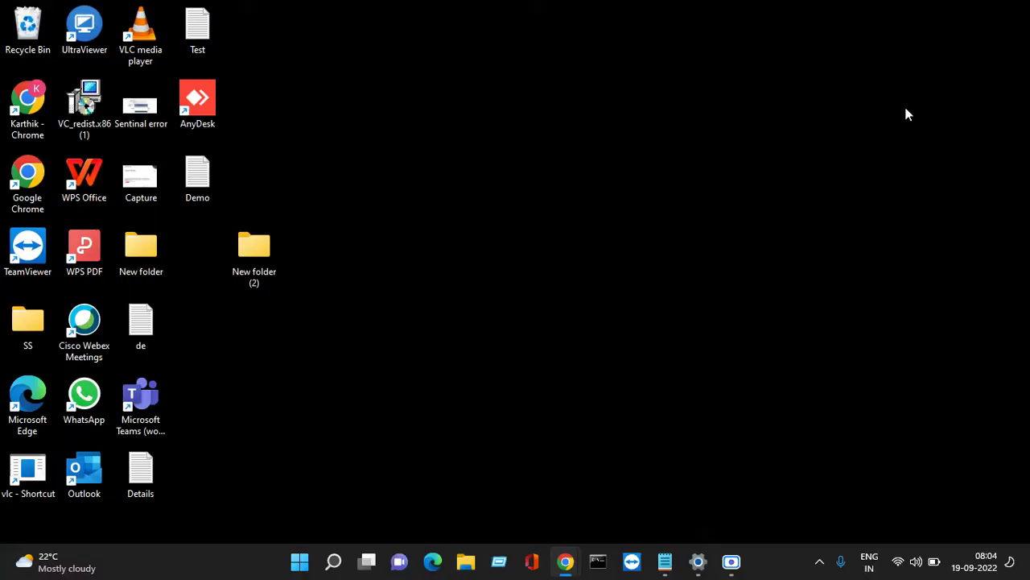
{"action": "double_click", "coordinate": [204, 162]}
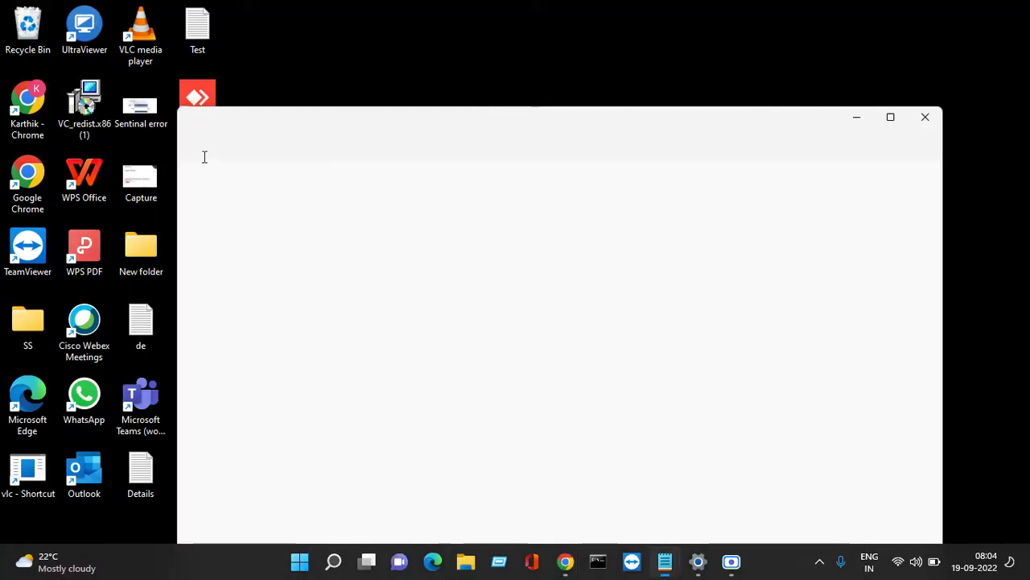
Copy the second saved e-mail address from the notes and return to the browser.
{"action": "left_click", "coordinate": [372, 259]}
{"action": "left_click_drag", "start_coordinate": [348, 206], "coordinate": [184, 211]}
{"action": "right_click", "coordinate": [225, 216]}
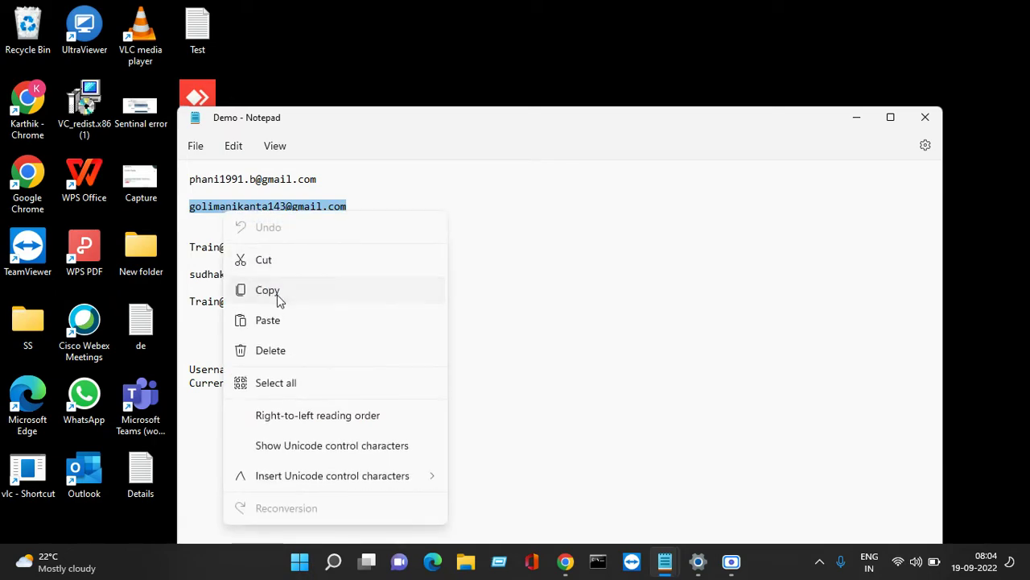
{"action": "left_click", "coordinate": [276, 292]}
{"action": "mouse_move", "coordinate": [566, 561]}
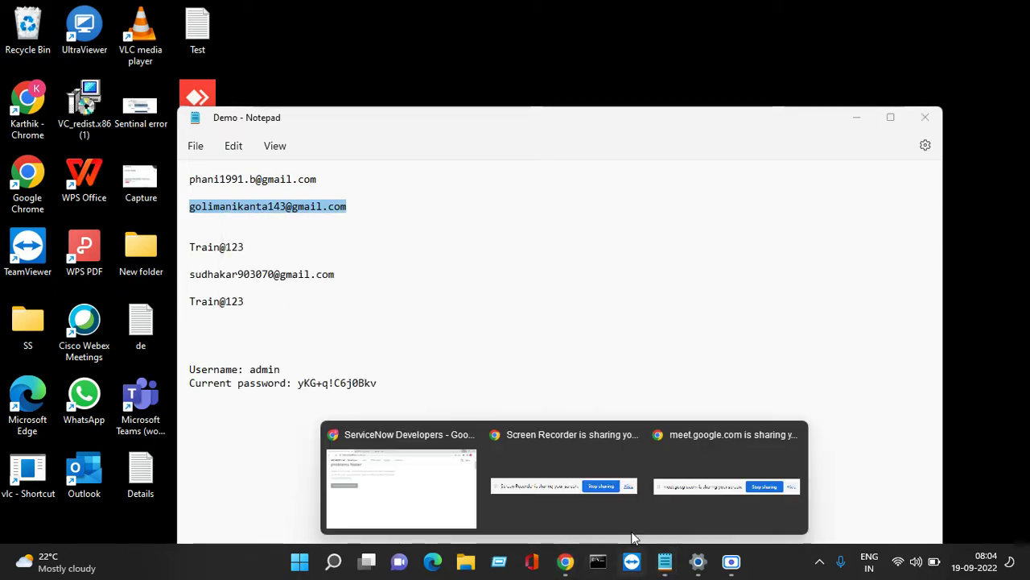
{"action": "left_click", "coordinate": [429, 497]}
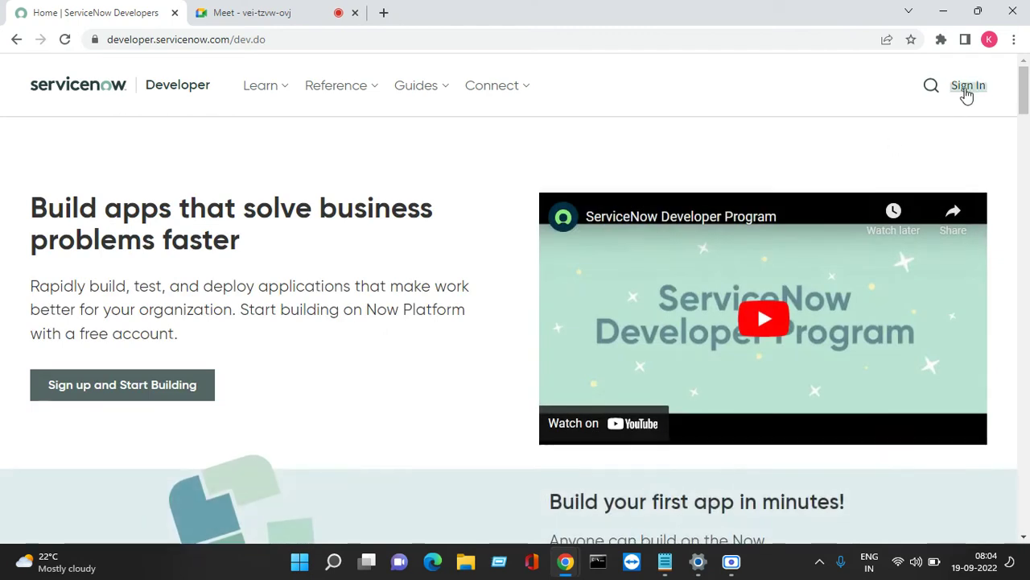
Paste the copied e-mail into the sign-in Email field and continue to the password step.
{"action": "left_click", "coordinate": [967, 94]}
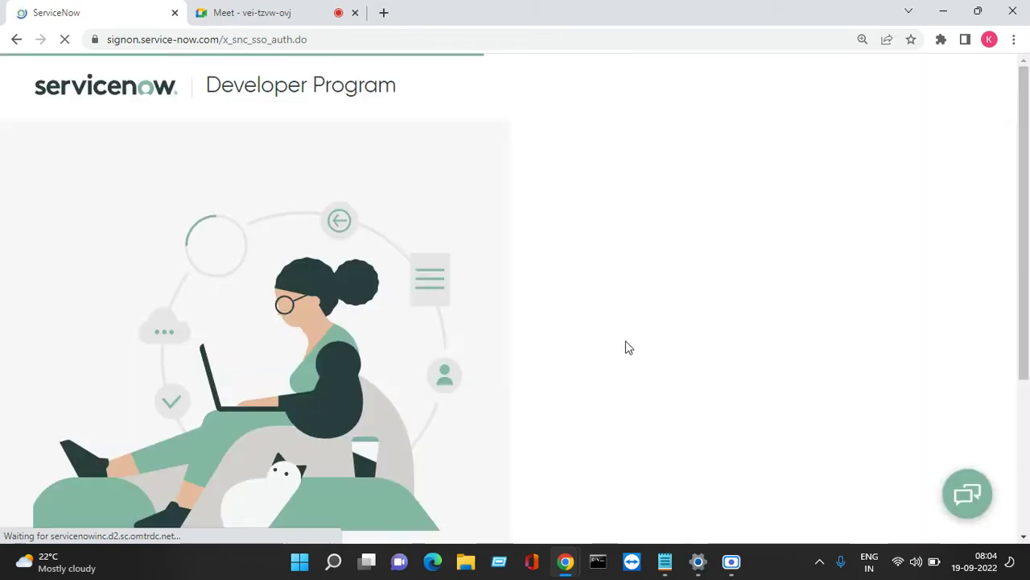
{"action": "right_click", "coordinate": [641, 301]}
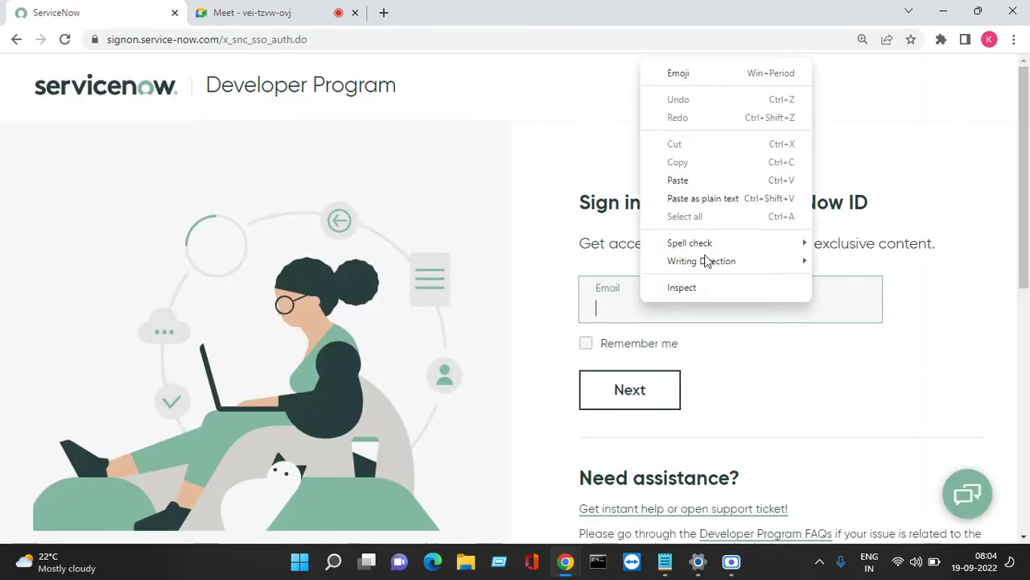
{"action": "left_click", "coordinate": [706, 182]}
{"action": "left_click", "coordinate": [636, 379]}
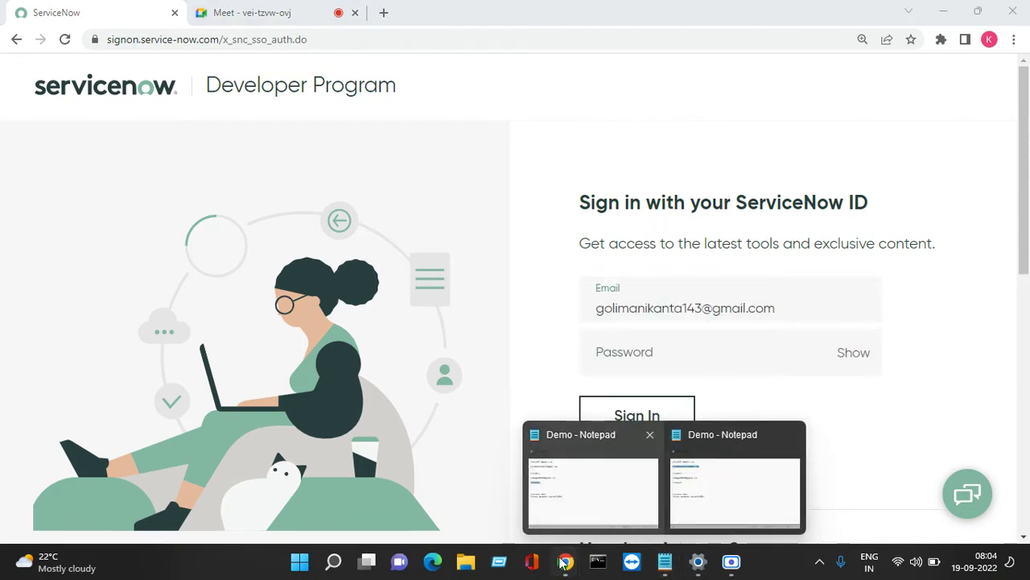
Admit the person waiting to join the Meet call, then return to the sign-in page.
{"action": "mouse_move", "coordinate": [566, 561]}
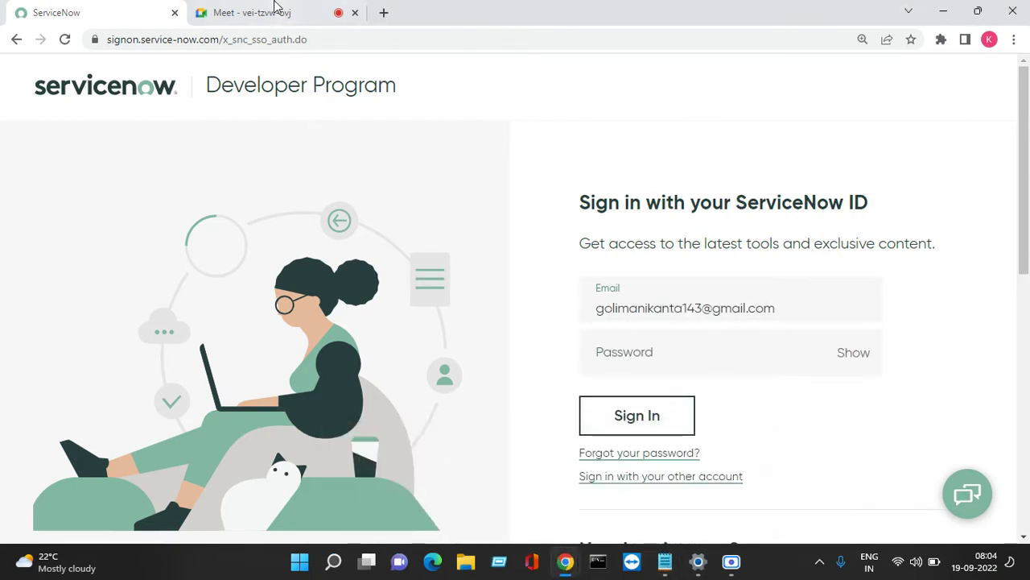
{"action": "left_click", "coordinate": [276, 11]}
{"action": "left_click", "coordinate": [669, 140]}
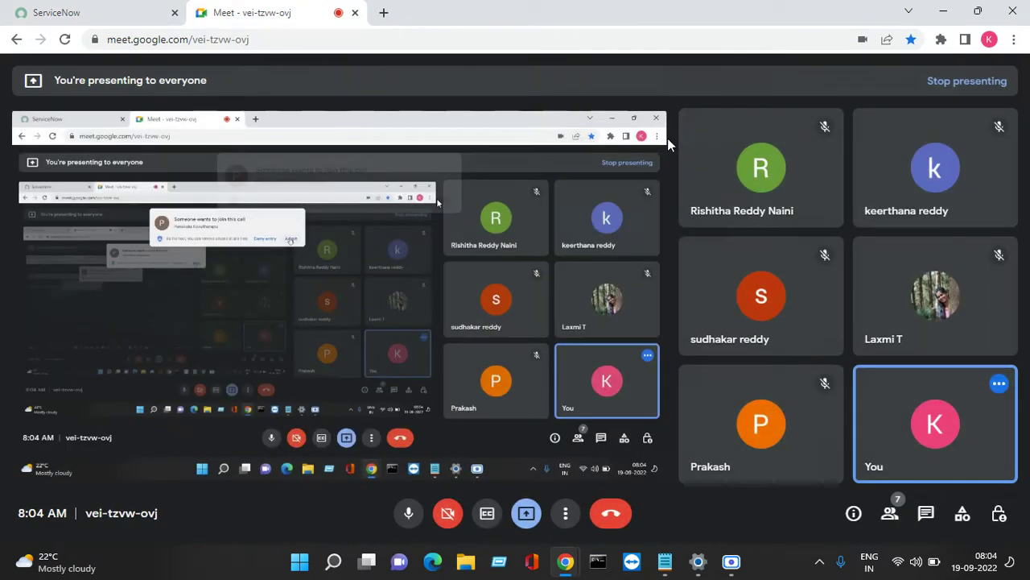
{"action": "left_click", "coordinate": [115, 10]}
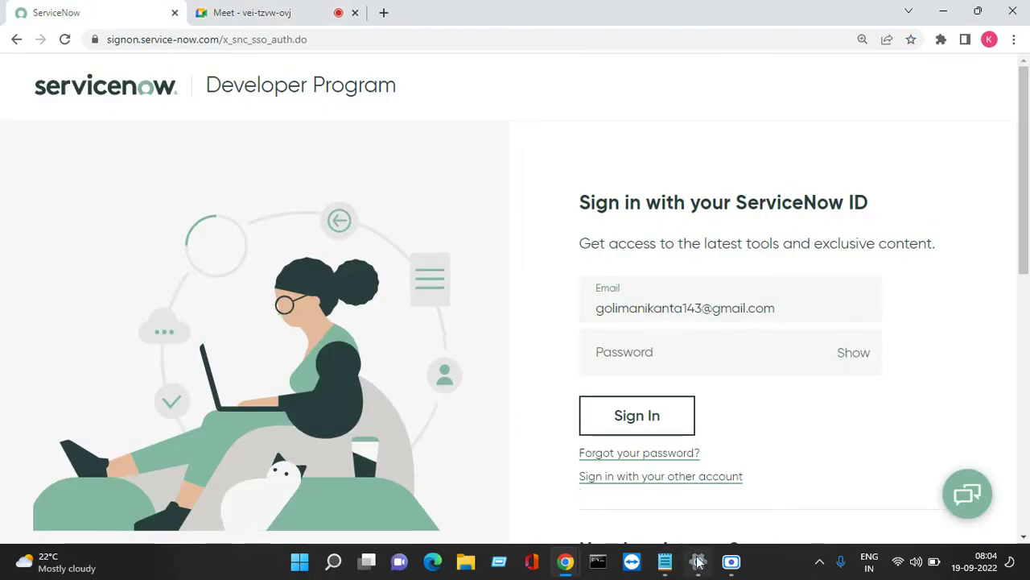
Copy the stored password from the Demo notes, paste it into Password, and sign in.
{"action": "mouse_move", "coordinate": [665, 561]}
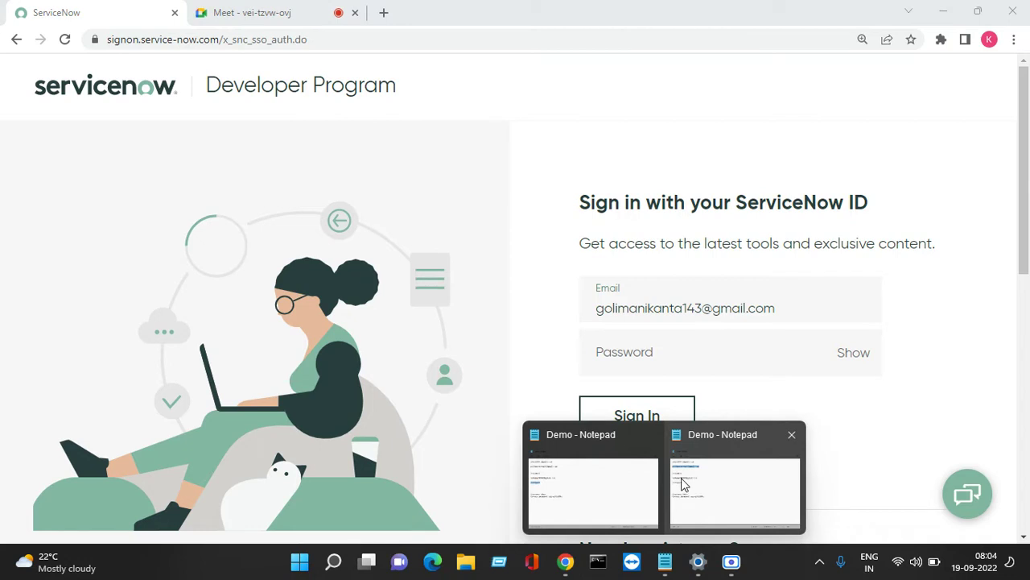
{"action": "left_click", "coordinate": [684, 483]}
{"action": "left_click", "coordinate": [279, 321]}
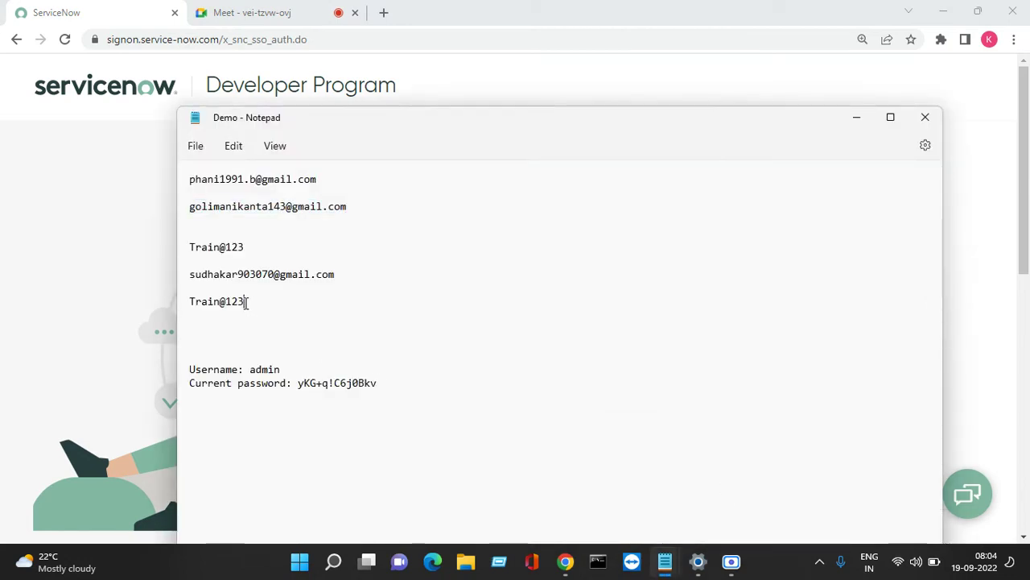
{"action": "left_click_drag", "start_coordinate": [245, 301], "coordinate": [182, 309]}
{"action": "right_click", "coordinate": [190, 310]}
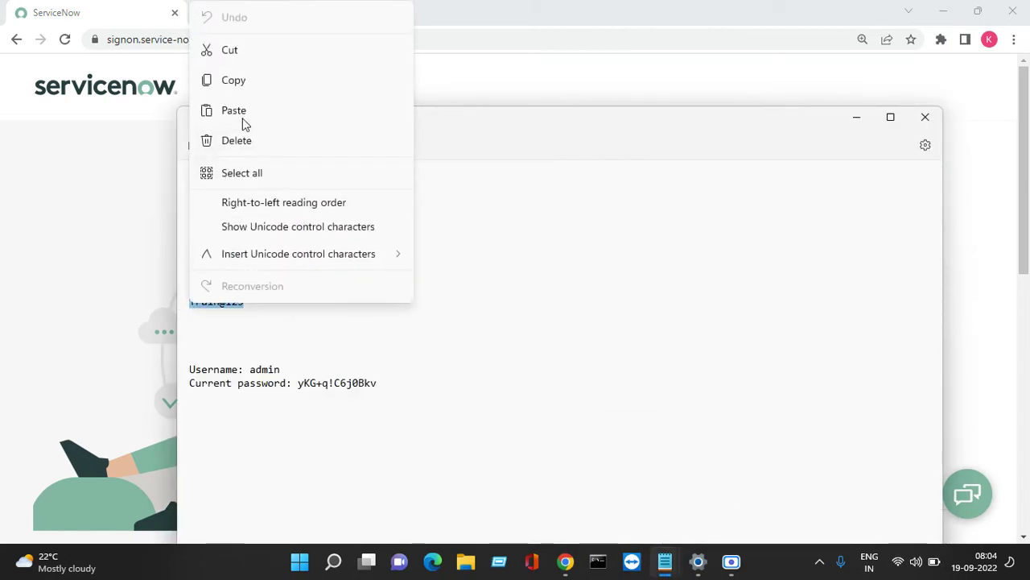
{"action": "left_click", "coordinate": [234, 80]}
{"action": "left_click", "coordinate": [851, 120]}
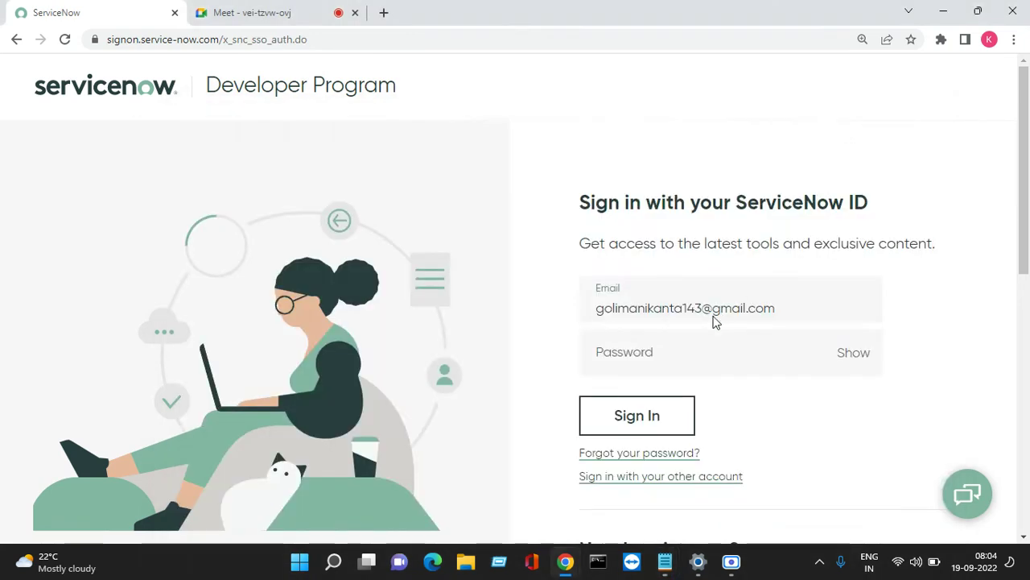
{"action": "left_click", "coordinate": [666, 335]}
{"action": "right_click", "coordinate": [721, 344]}
{"action": "left_click", "coordinate": [712, 213]}
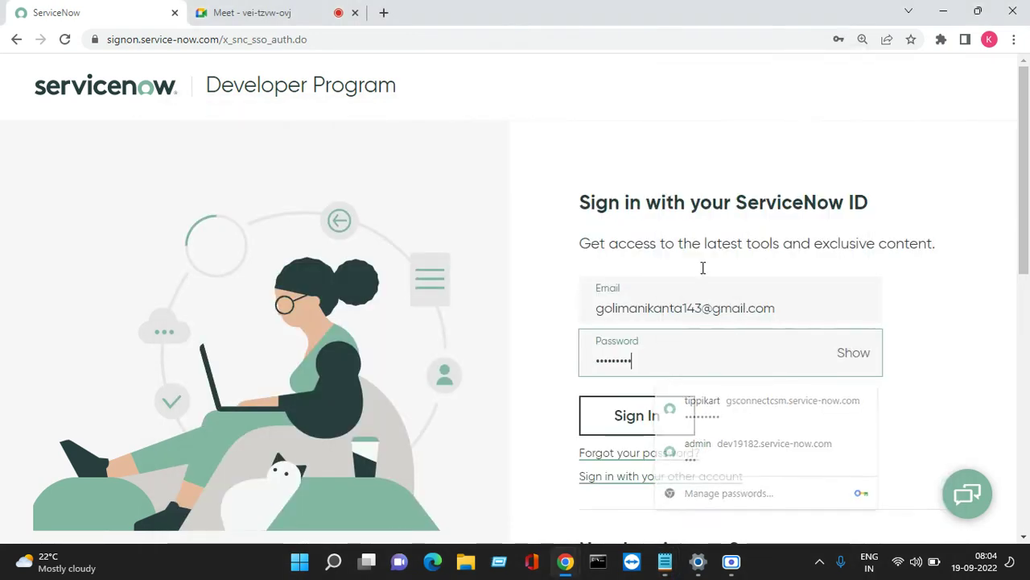
{"action": "left_click", "coordinate": [665, 419]}
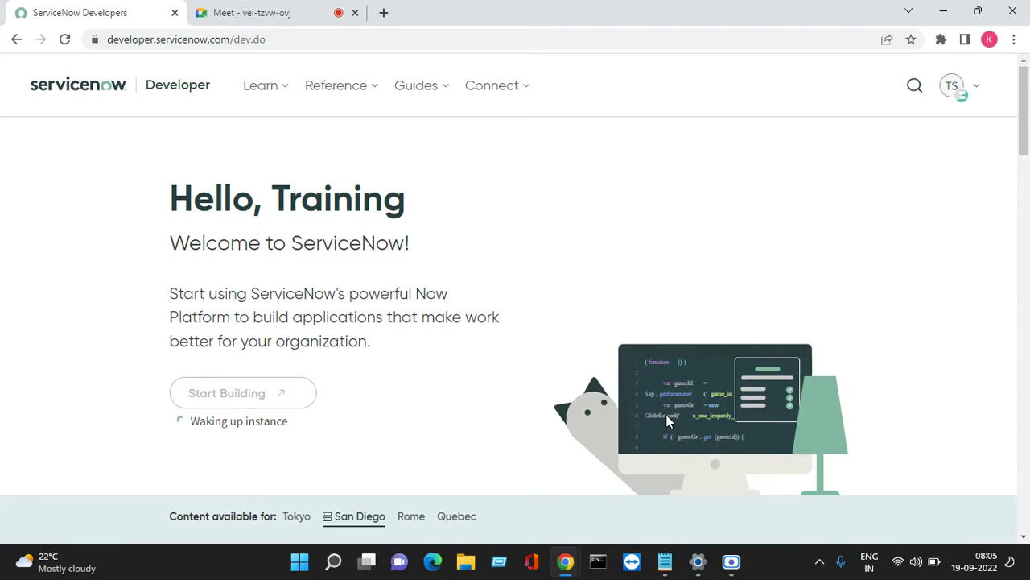
{"action": "left_click", "coordinate": [240, 14]}
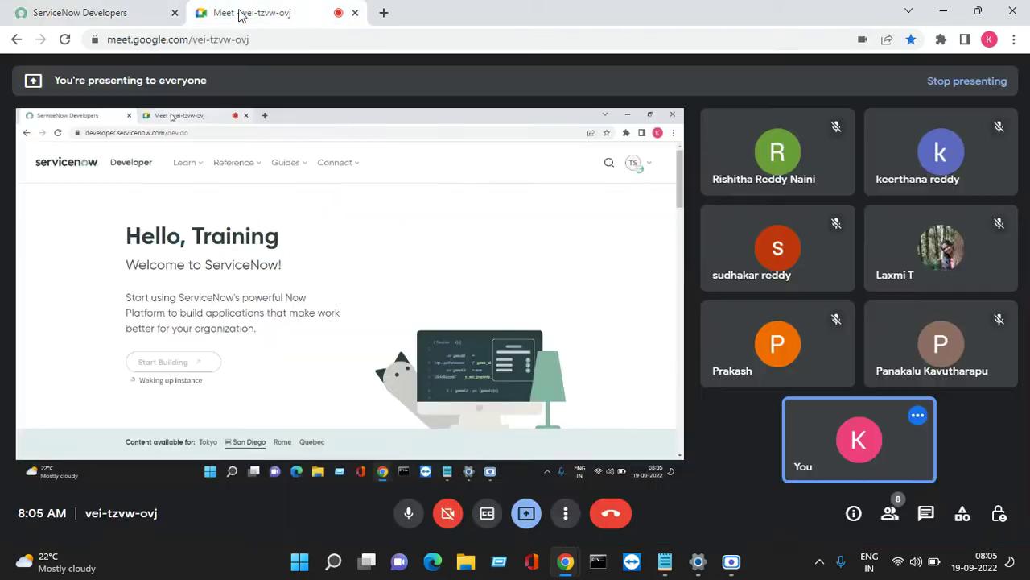
{"action": "left_click", "coordinate": [145, 13]}
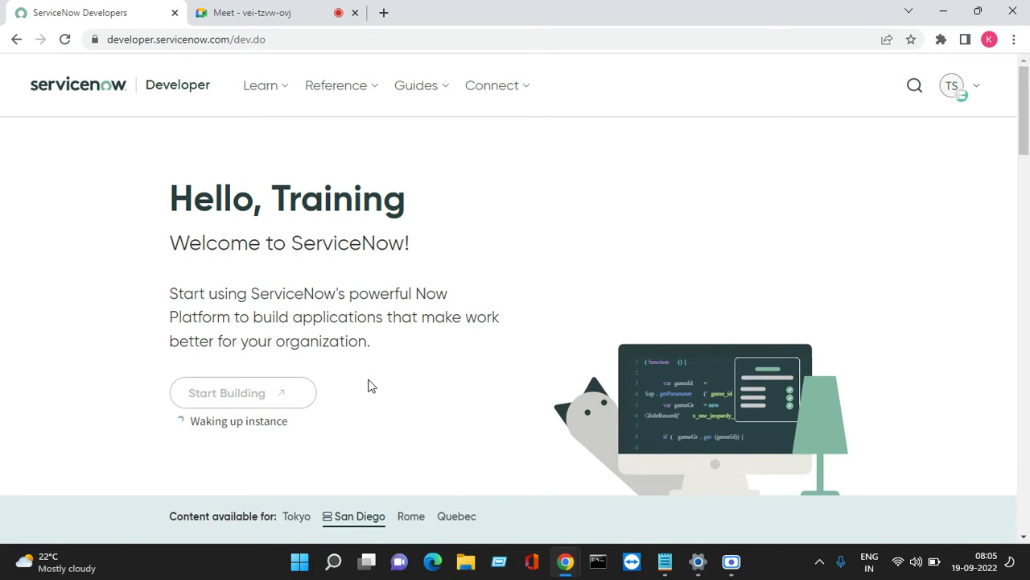
{"action": "left_click", "coordinate": [733, 561]}
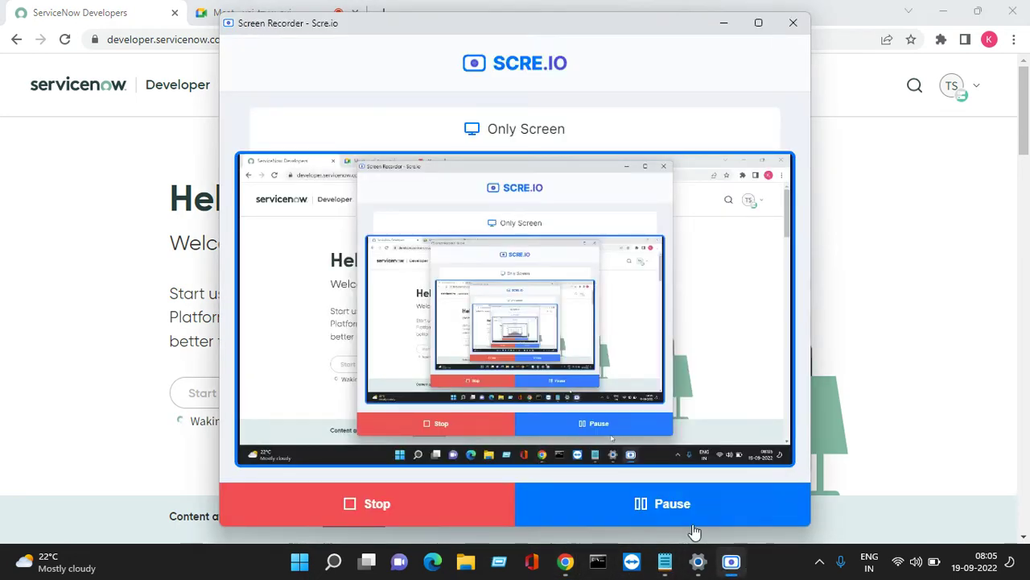
{"action": "left_click", "coordinate": [723, 24]}
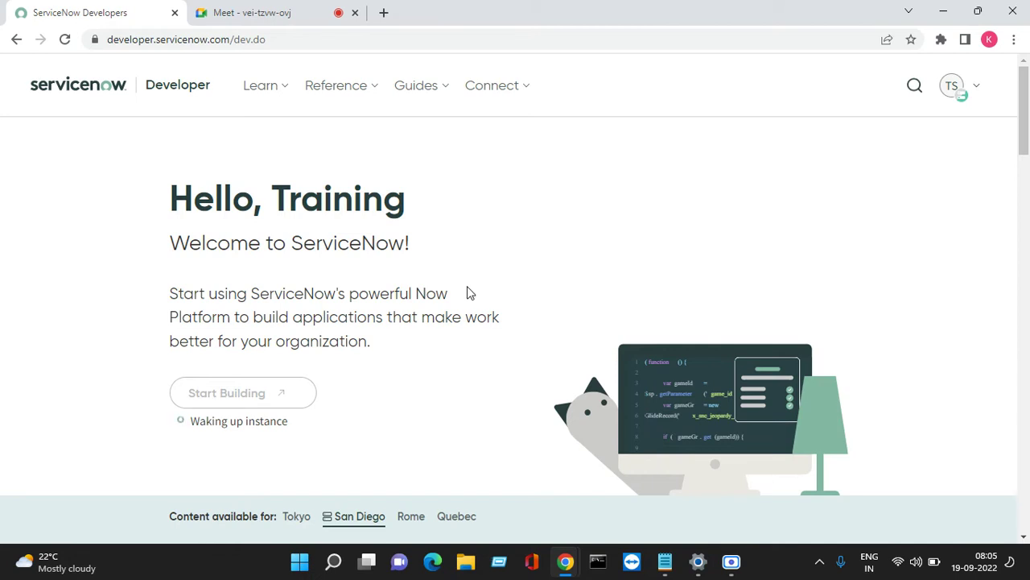
{"action": "scroll", "coordinate": [468, 294], "scroll_direction": "down", "scroll_amount": 6}
{"action": "scroll", "coordinate": [503, 290], "scroll_direction": "up", "scroll_amount": 6}
Open the Meet call's in-call messages panel to read the participants' chat.
{"action": "left_click", "coordinate": [285, 7]}
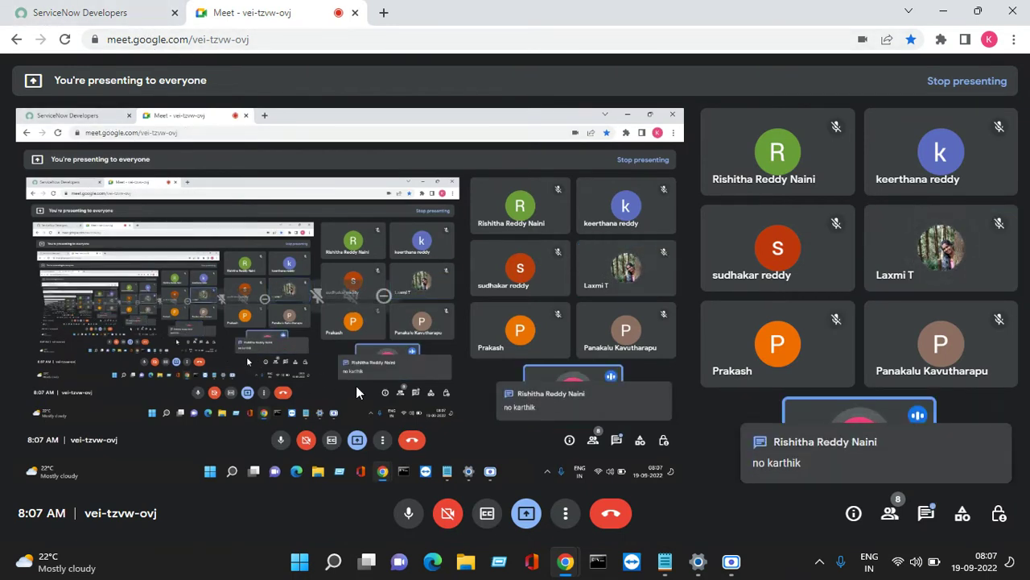
{"action": "left_click", "coordinate": [925, 516]}
{"action": "left_click", "coordinate": [998, 89]}
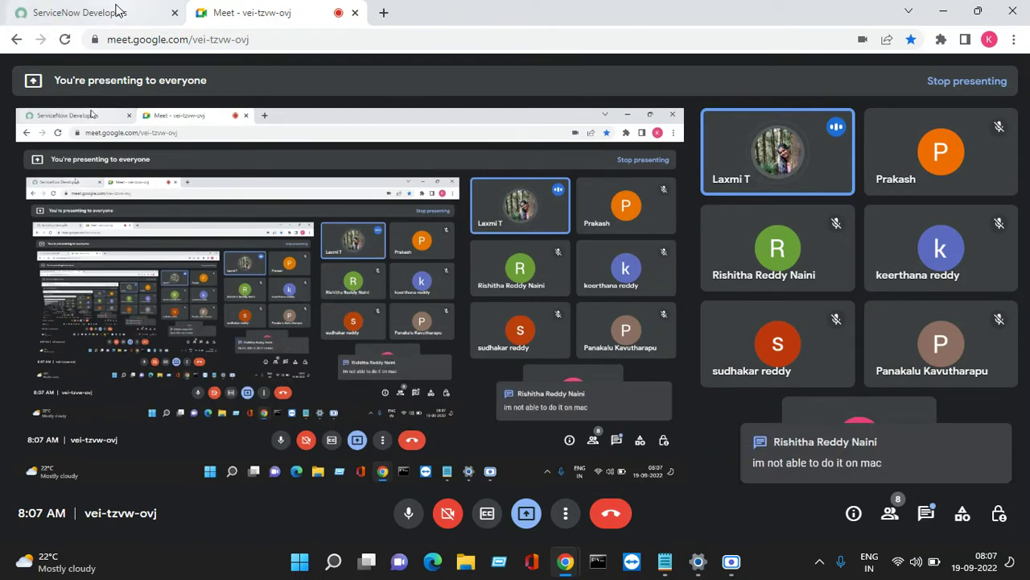
{"action": "mouse_move", "coordinate": [117, 11]}
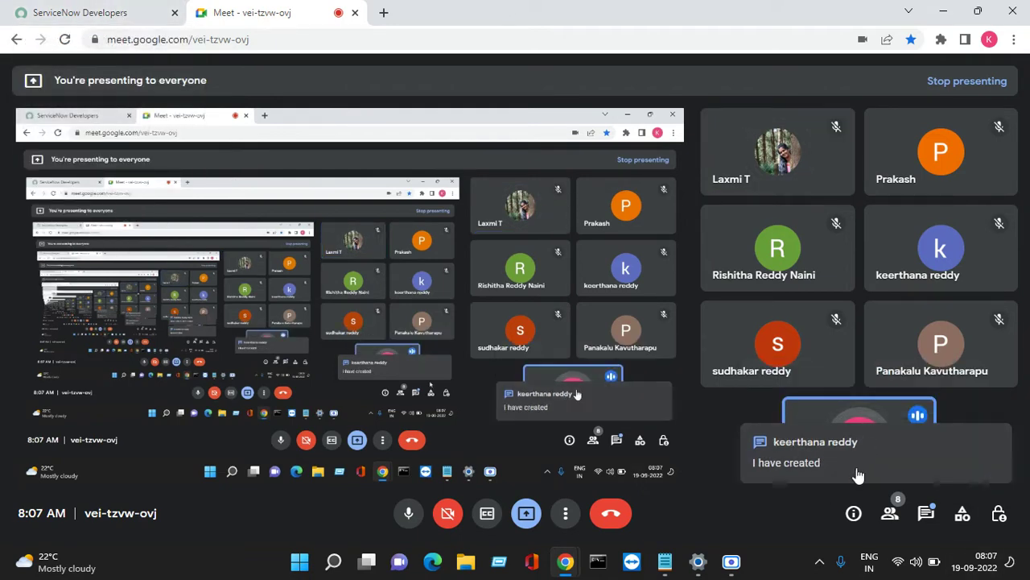
{"action": "left_click", "coordinate": [927, 519]}
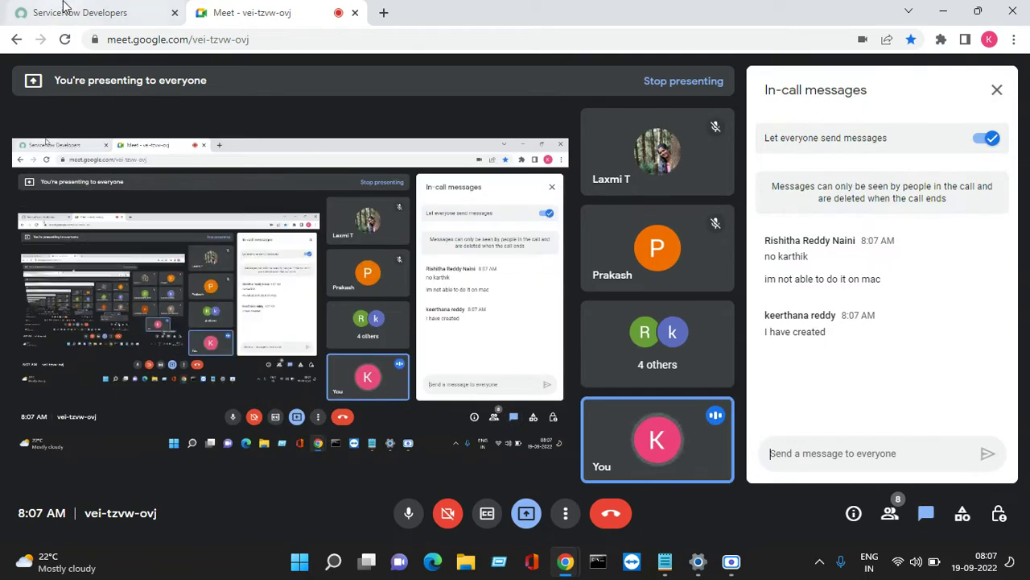
Switch back and forth between the ServiceNow developer page and the Meet call.
{"action": "left_click", "coordinate": [71, 13]}
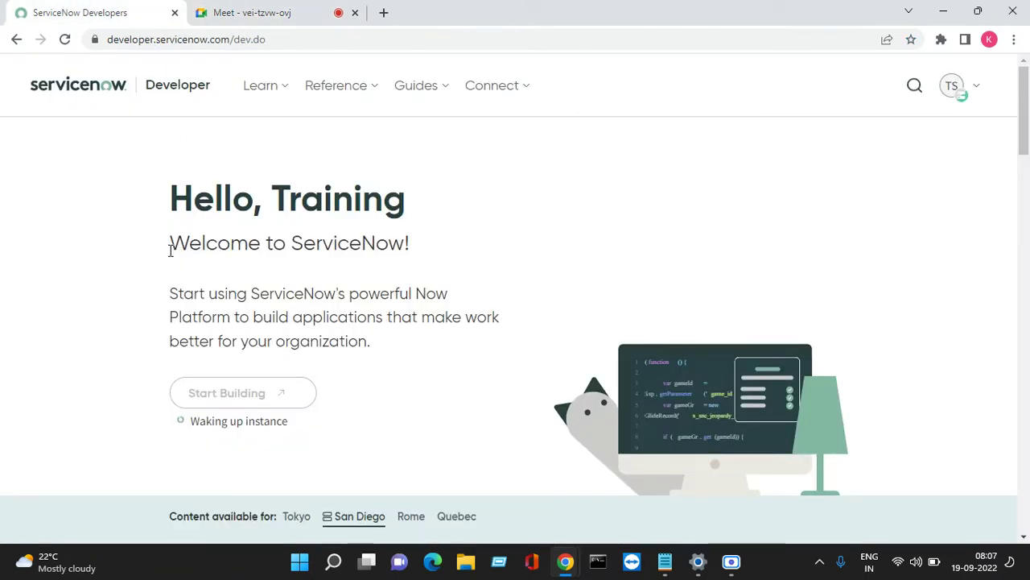
{"action": "left_click", "coordinate": [253, 21]}
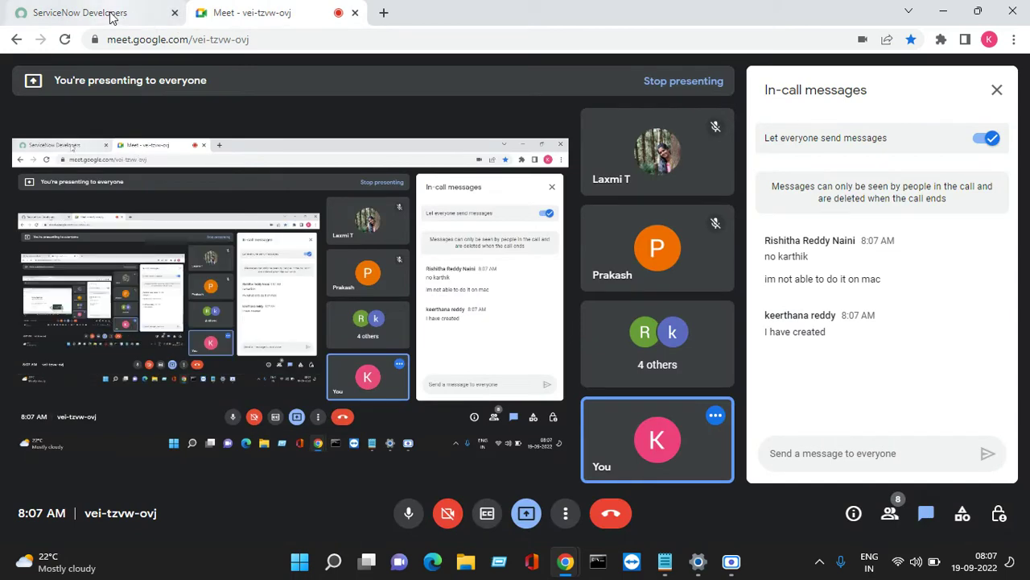
{"action": "left_click", "coordinate": [108, 14]}
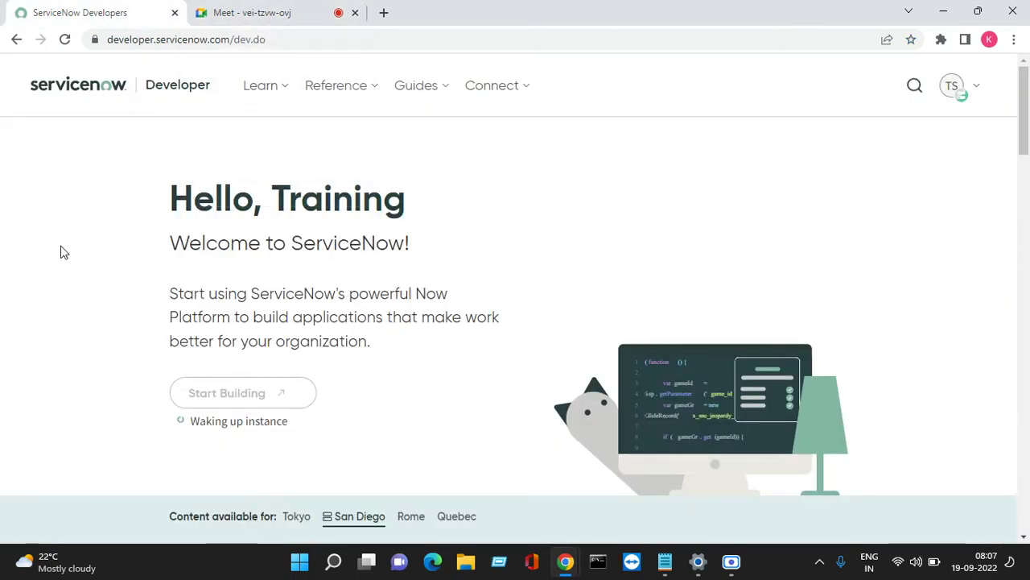
{"action": "left_click", "coordinate": [251, 18]}
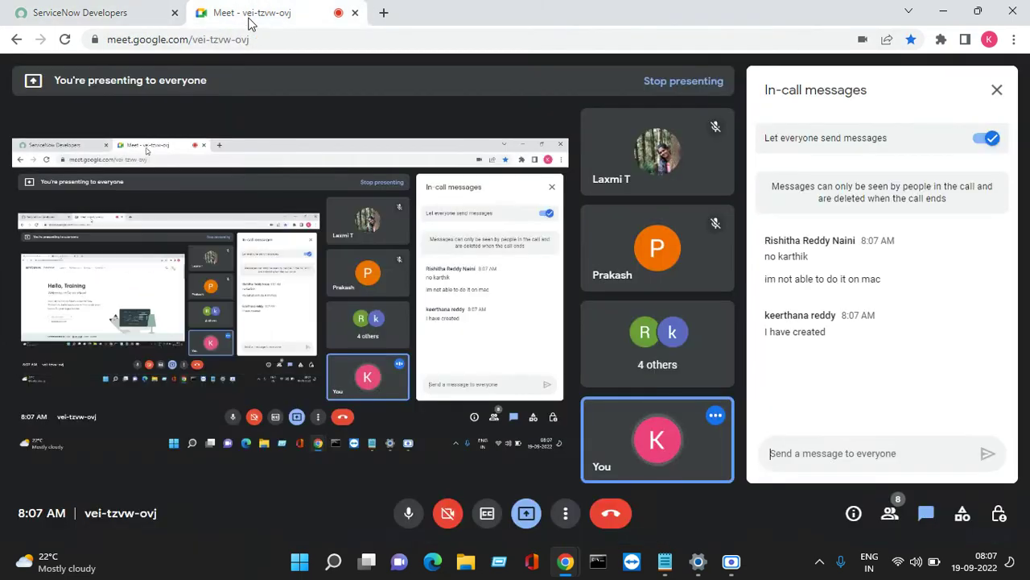
{"action": "left_click", "coordinate": [133, 11]}
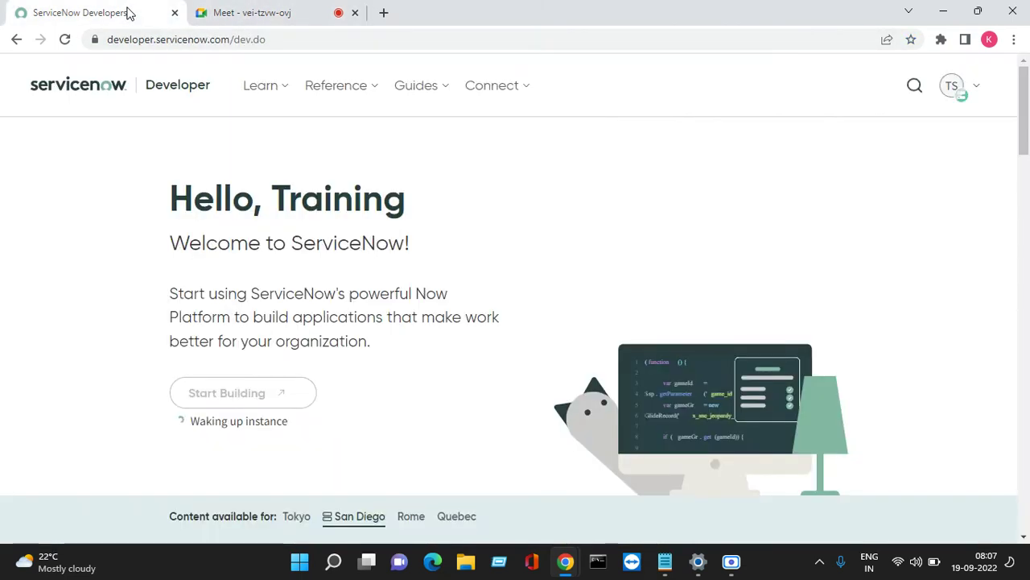
{"action": "left_click", "coordinate": [249, 18]}
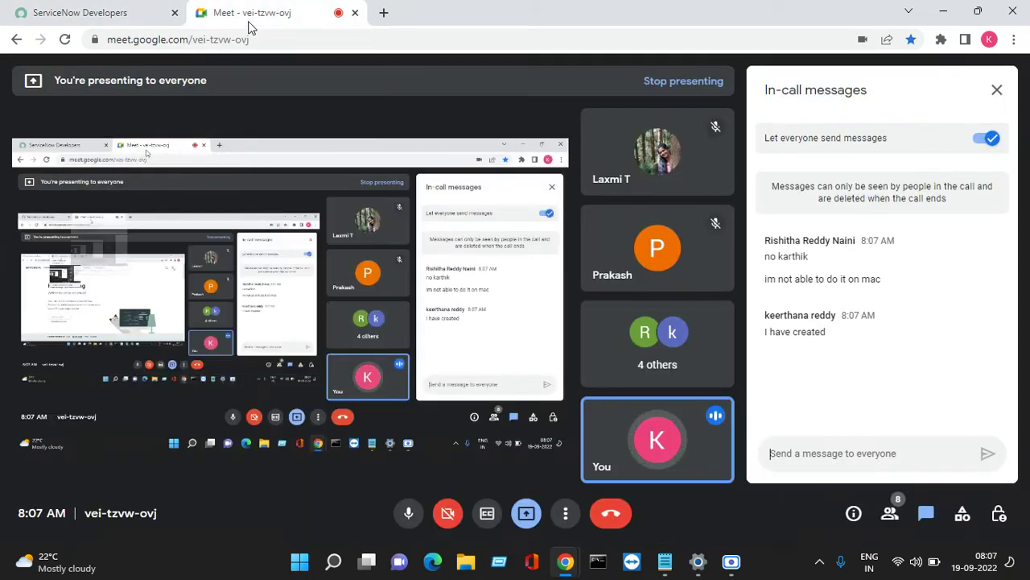
Reload the developer page to wake the instance, confirm it is Online on San Diego, and go to its login tab.
{"action": "left_click", "coordinate": [146, 12]}
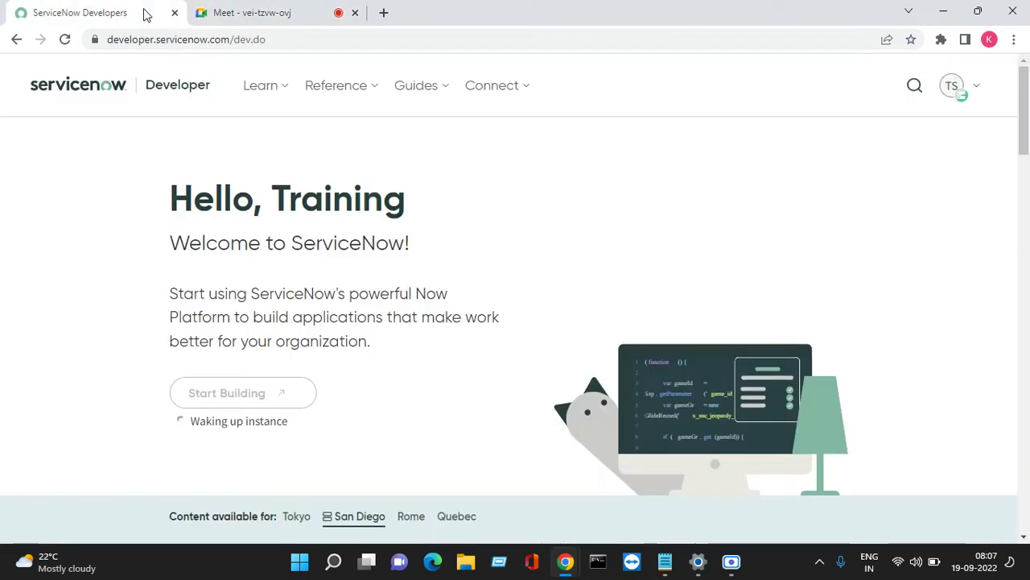
{"action": "left_click", "coordinate": [65, 39]}
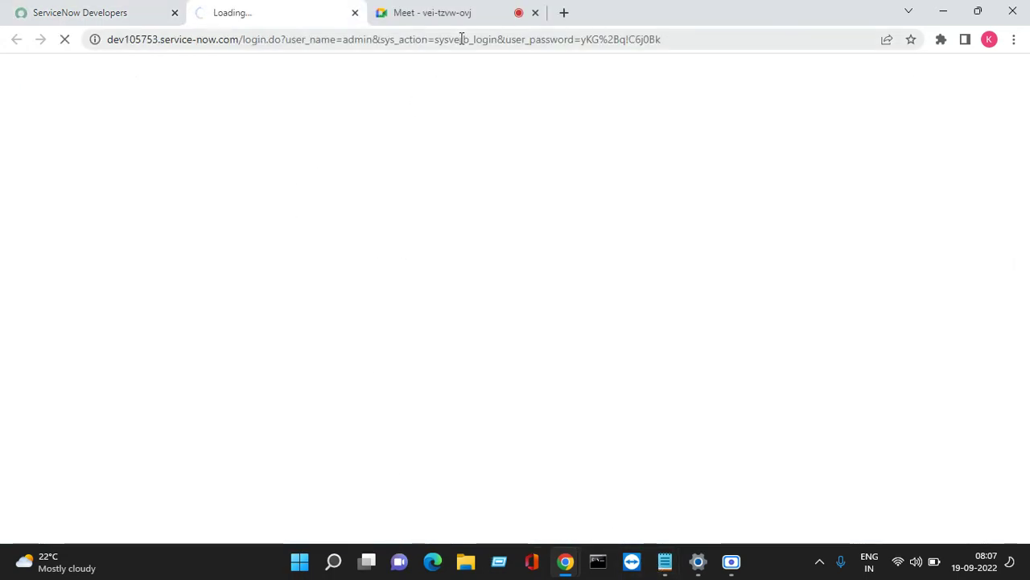
{"action": "left_click", "coordinate": [121, 16]}
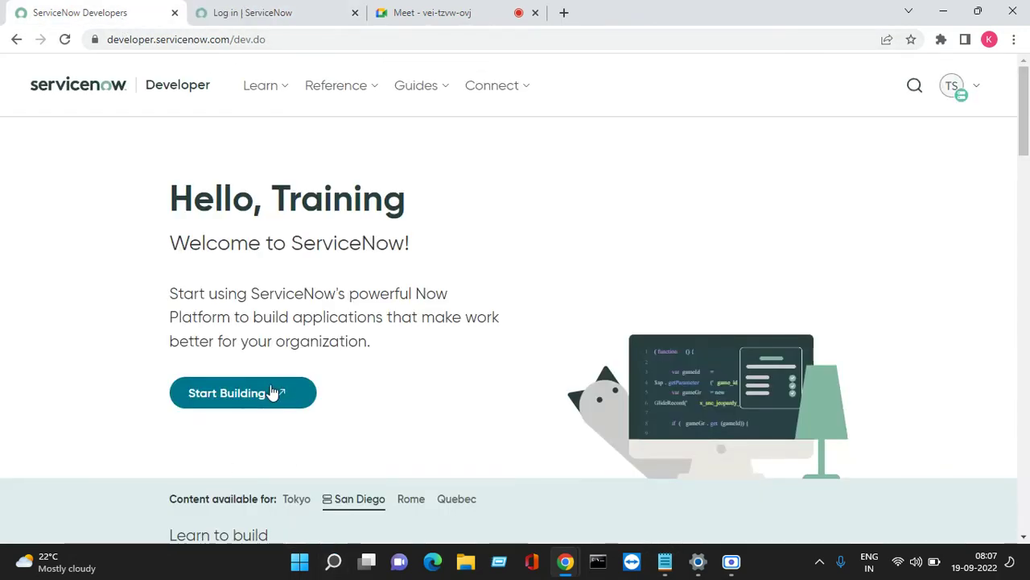
{"action": "left_click", "coordinate": [957, 92]}
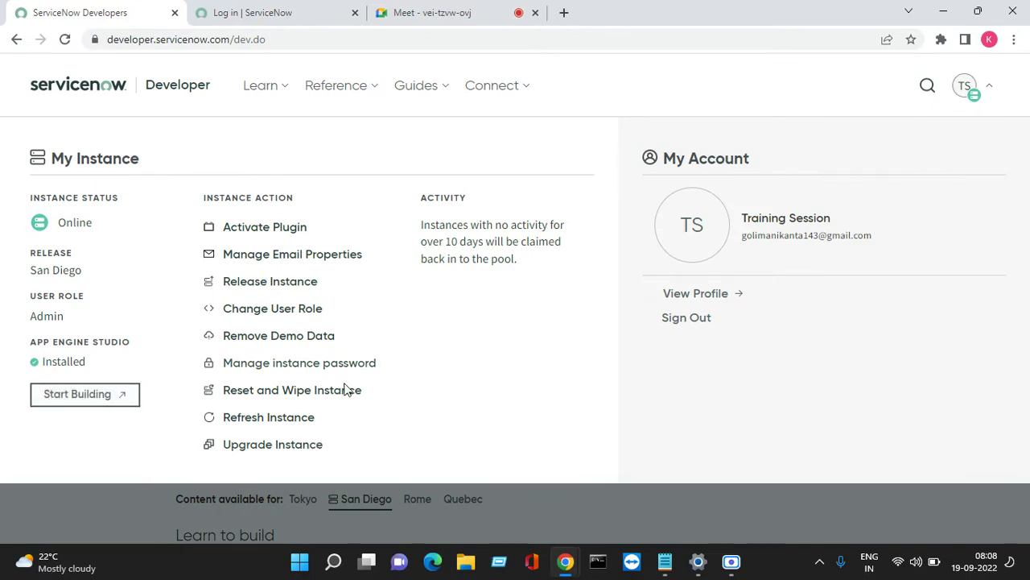
{"action": "left_click", "coordinate": [127, 510]}
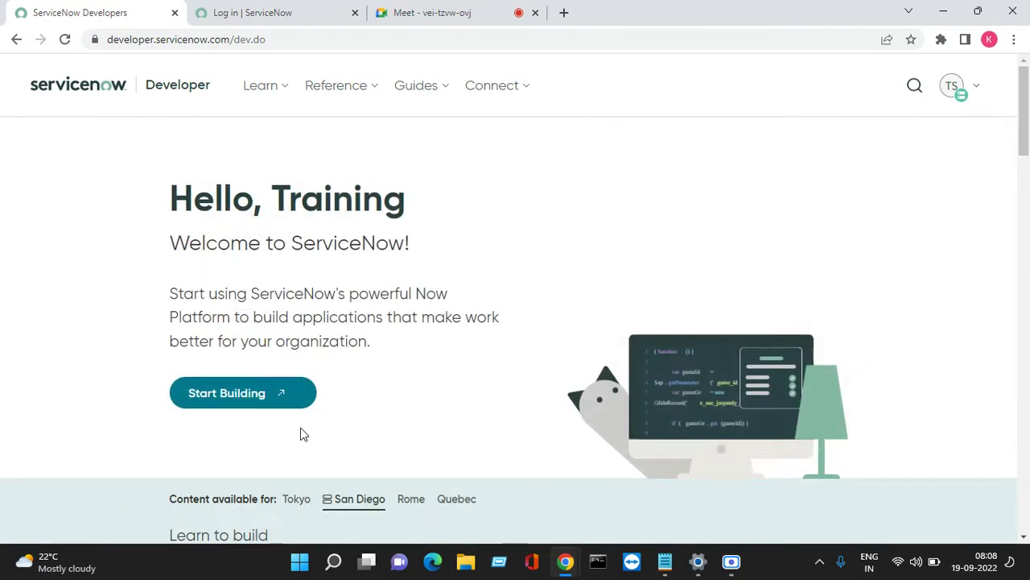
{"action": "scroll", "coordinate": [300, 435], "scroll_direction": "down", "scroll_amount": 3}
{"action": "left_click", "coordinate": [271, 8]}
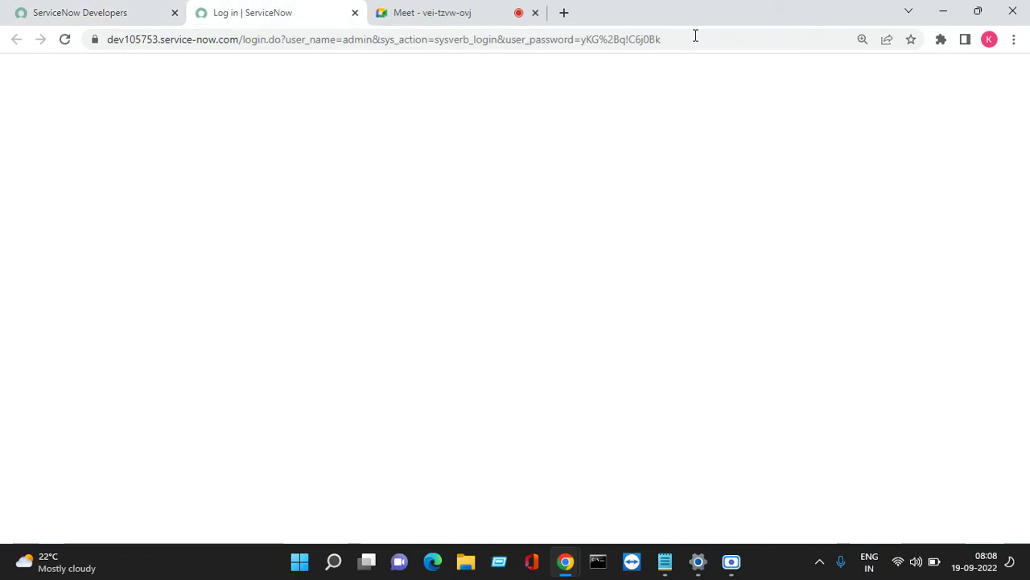
Log in to the developer instance as admin using the pasted password.
{"action": "left_click", "coordinate": [241, 40]}
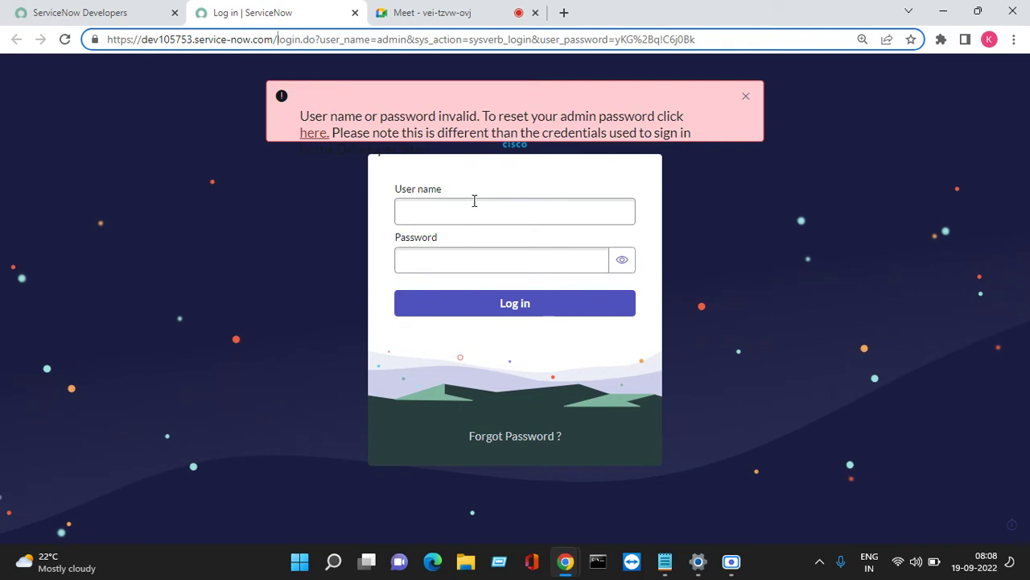
{"action": "left_click", "coordinate": [469, 206]}
{"action": "type", "text": "adin"}
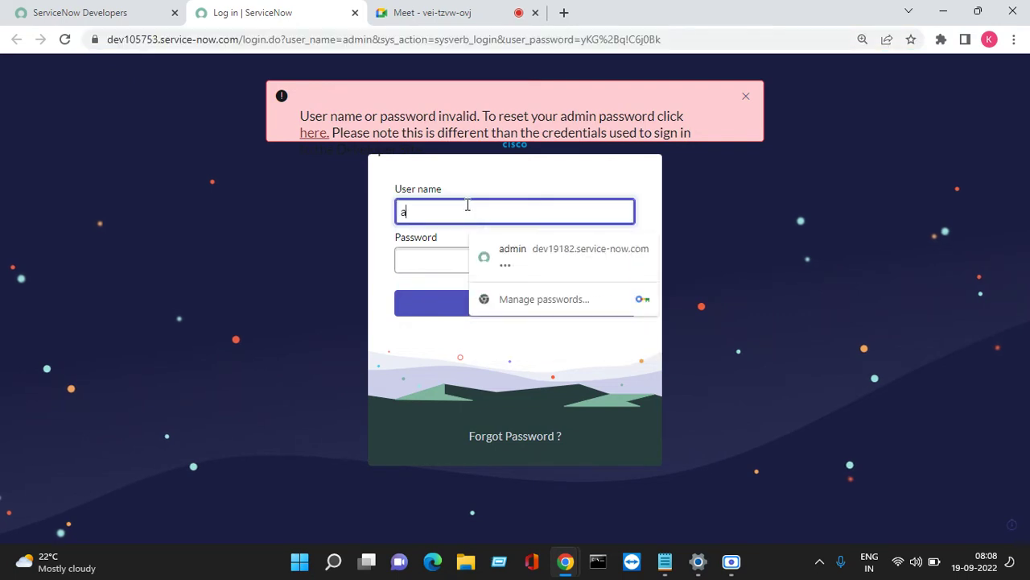
{"action": "key", "text": "BackSpace"}
{"action": "key", "text": "BackSpace"}
{"action": "type", "text": "minm"}
{"action": "key", "text": "BackSpace"}
{"action": "key", "text": "BackSpace"}
{"action": "key", "text": "BackSpace"}
{"action": "type", "text": "in"}
{"action": "key", "text": "Tab"}
{"action": "type", "text": "y"}
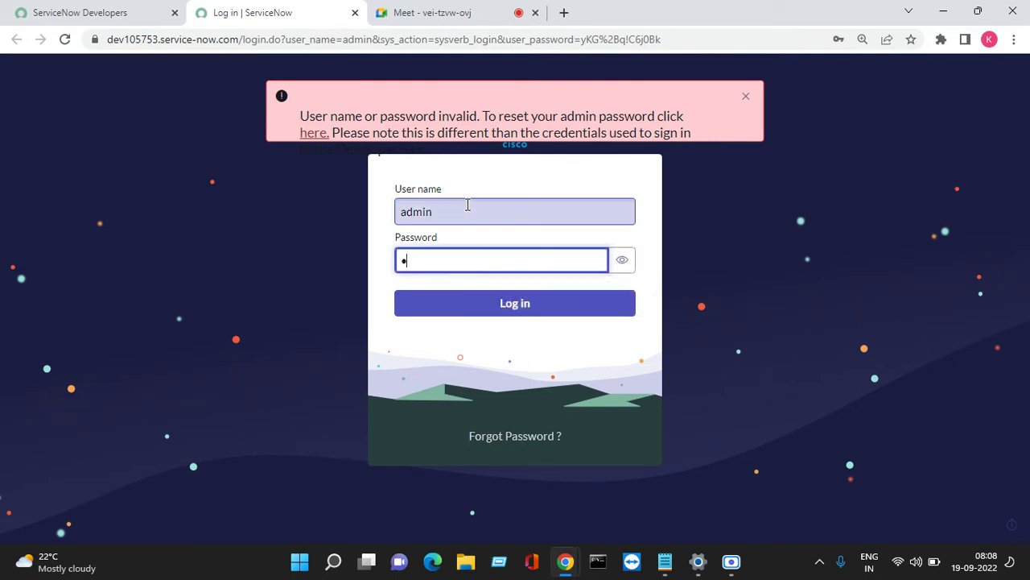
{"action": "key", "text": "BackSpace"}
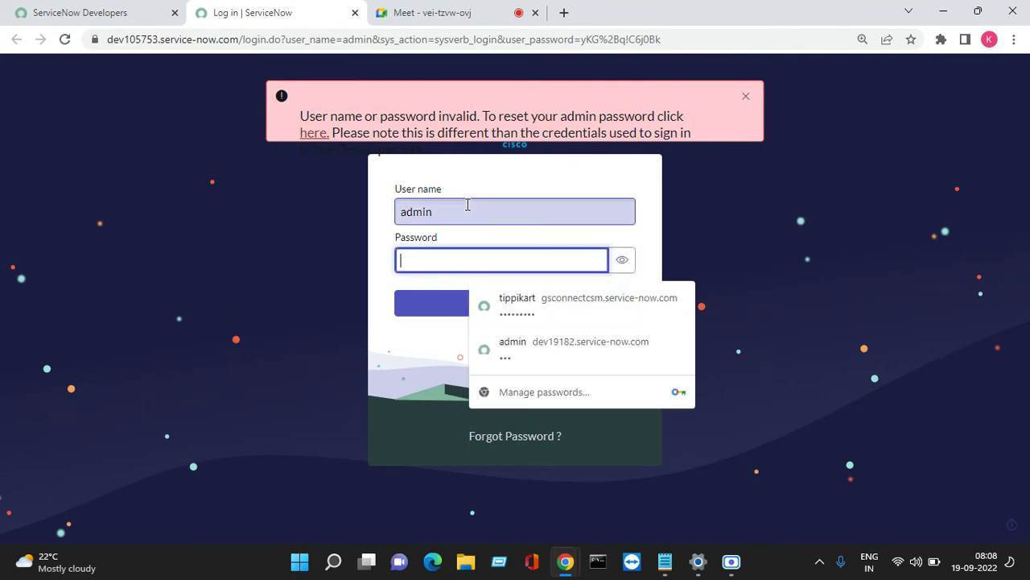
{"action": "right_click", "coordinate": [479, 255]}
{"action": "left_click", "coordinate": [516, 422]}
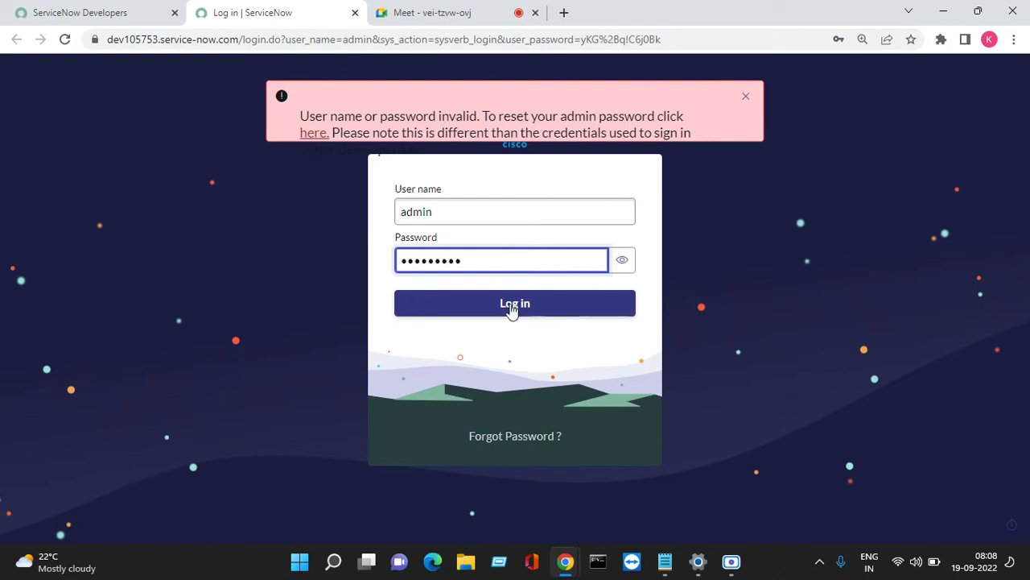
{"action": "left_click", "coordinate": [495, 307]}
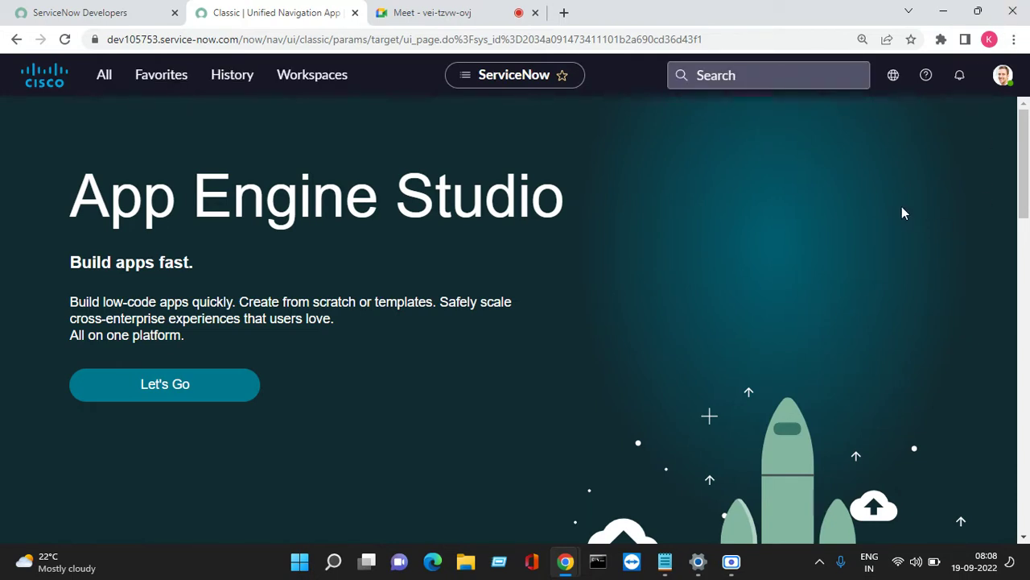
Glance at the Meet chat while the instance loads, then return to the ServiceNow tab.
{"action": "left_click", "coordinate": [459, 12]}
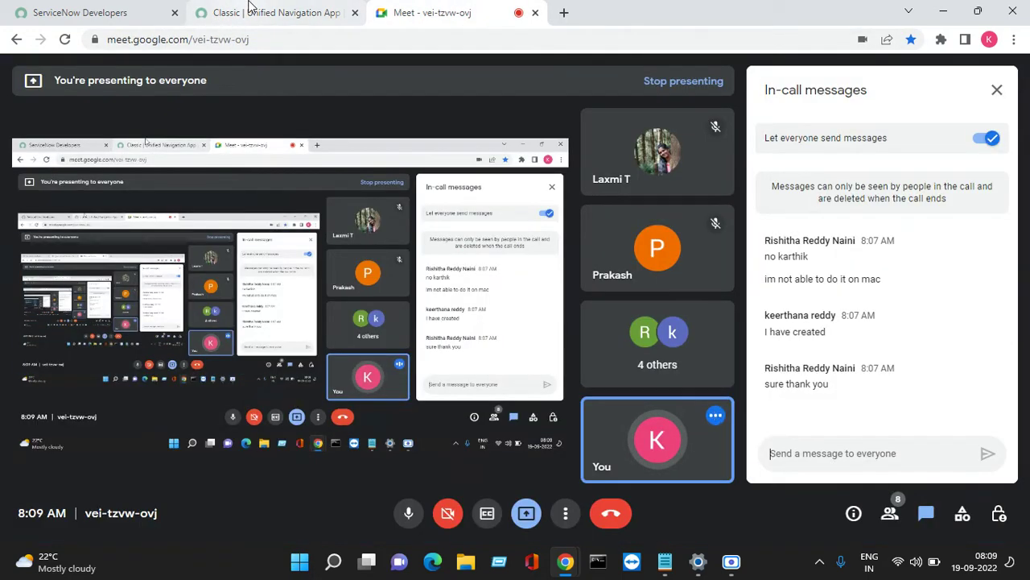
{"action": "left_click", "coordinate": [267, 14]}
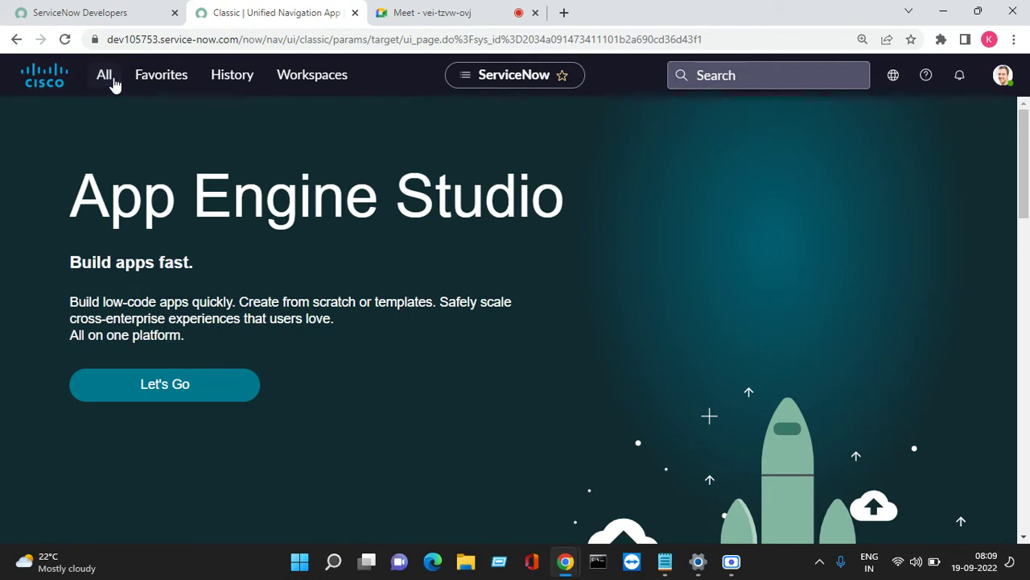
Open the All application navigator listing Self-Service, App Engine and Benchmarks.
{"action": "left_click", "coordinate": [105, 75]}
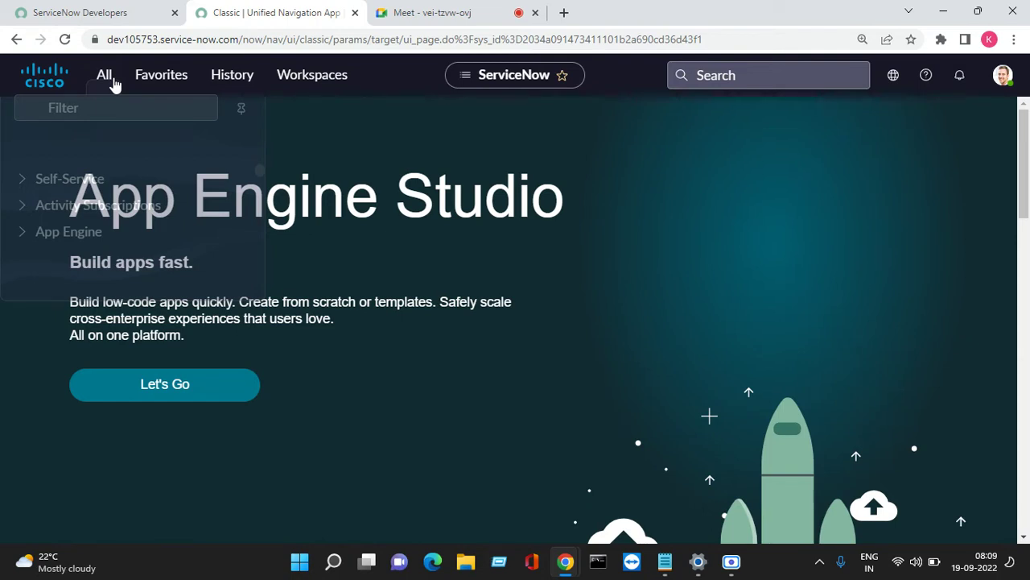
{"action": "left_click", "coordinate": [112, 81]}
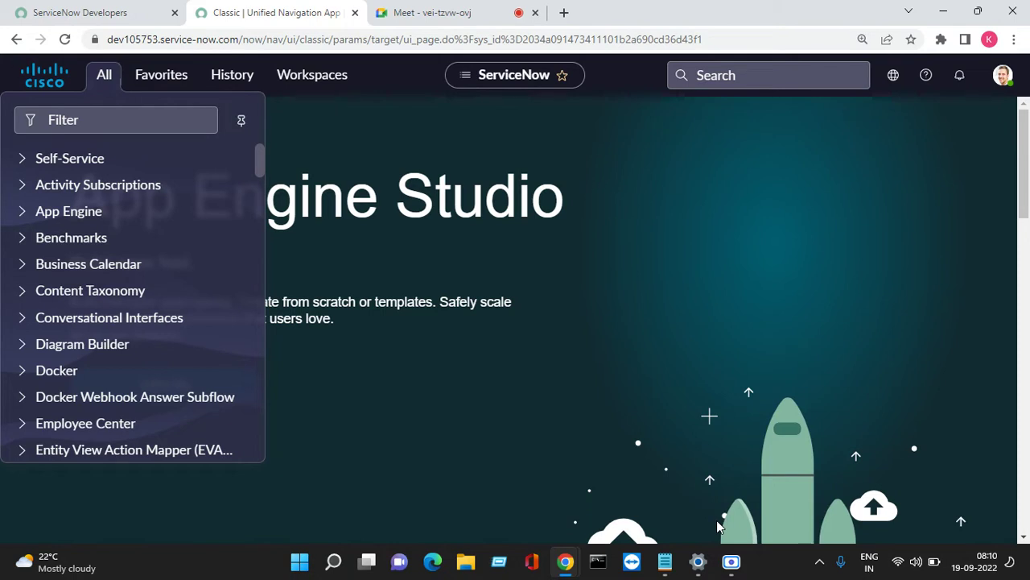
{"action": "key", "text": "super+r"}
Start a new Notepad document with the heading 'Users :'.
{"action": "left_click", "coordinate": [129, 511]}
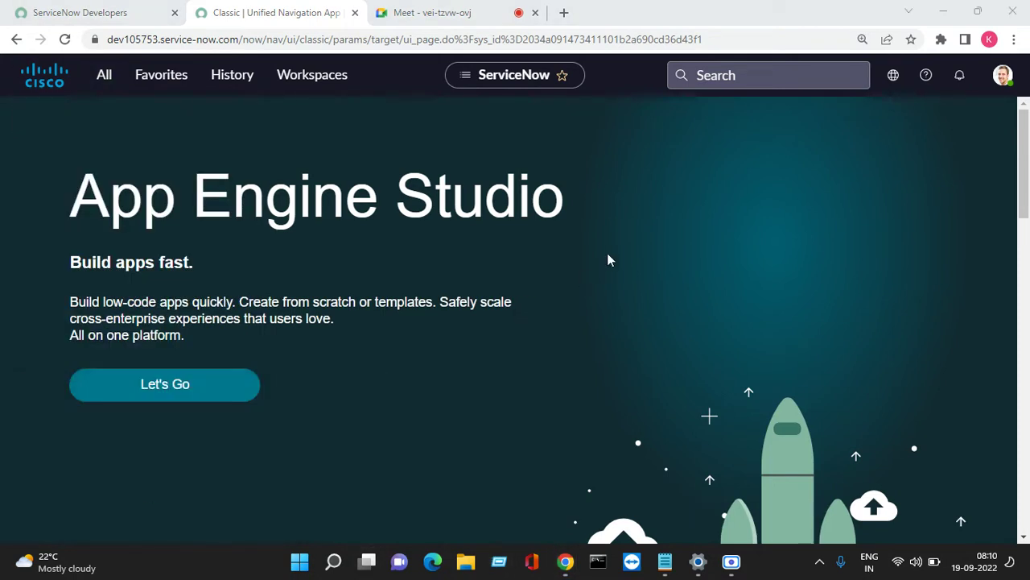
{"action": "type", "text": "U"}
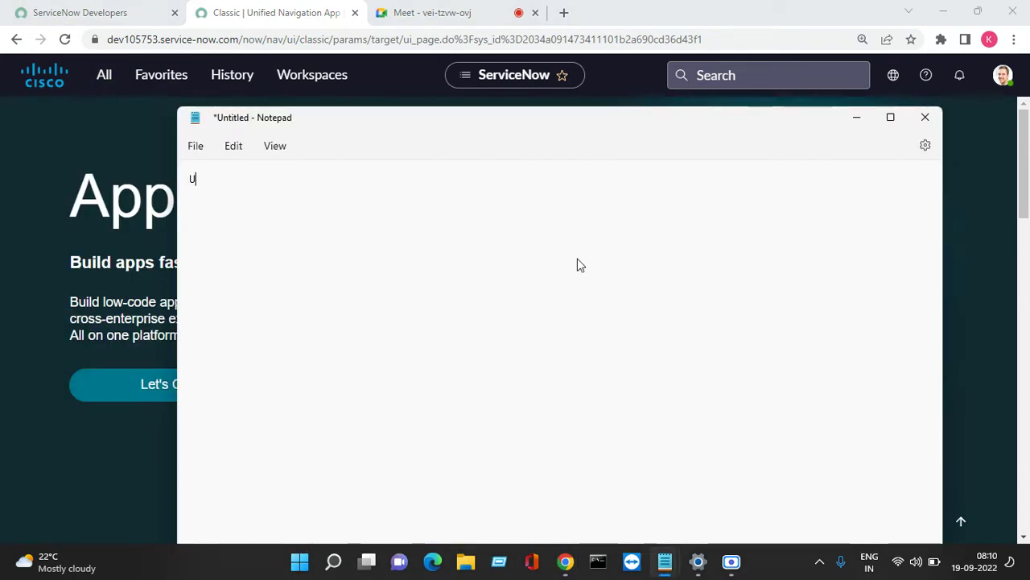
{"action": "type", "text": "sers ;"}
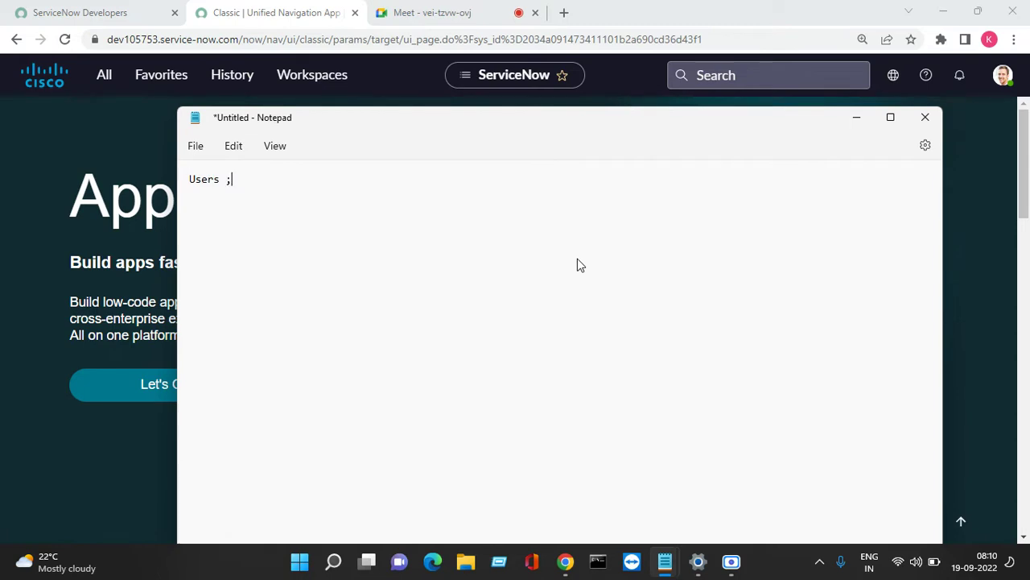
{"action": "key", "text": "Return"}
{"action": "key", "text": "BackSpace"}
{"action": "type", "text": ":"}
{"action": "key", "text": "Return"}
{"action": "key", "text": "Return"}
List 1. End user, 2. Fulfiller, 3. Admin/developer/Implementor under the heading.
{"action": "type", "text": "1. "}
{"action": "type", "text": "EMP"}
{"action": "key", "text": "BackSpace"}
{"action": "key", "text": "BackSpace"}
{"action": "type", "text": "nd user"}
{"action": "key", "text": "Return"}
{"action": "key", "text": "Return"}
{"action": "key", "text": "BackSpace"}
{"action": "type", "text": "2. Fulfiller"}
{"action": "key", "text": "Return"}
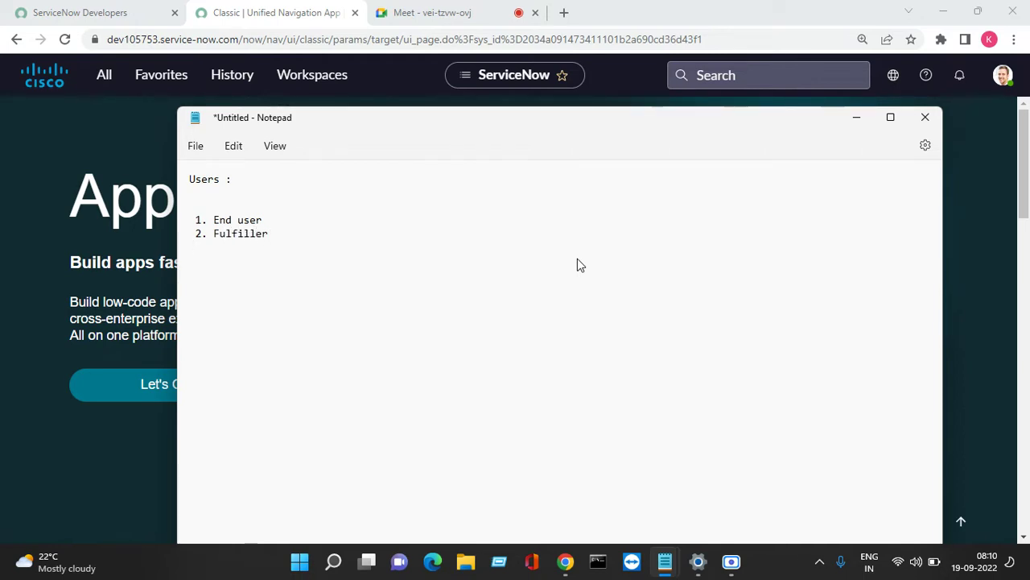
{"action": "type", "text": "3. Admin/developer/Impl"}
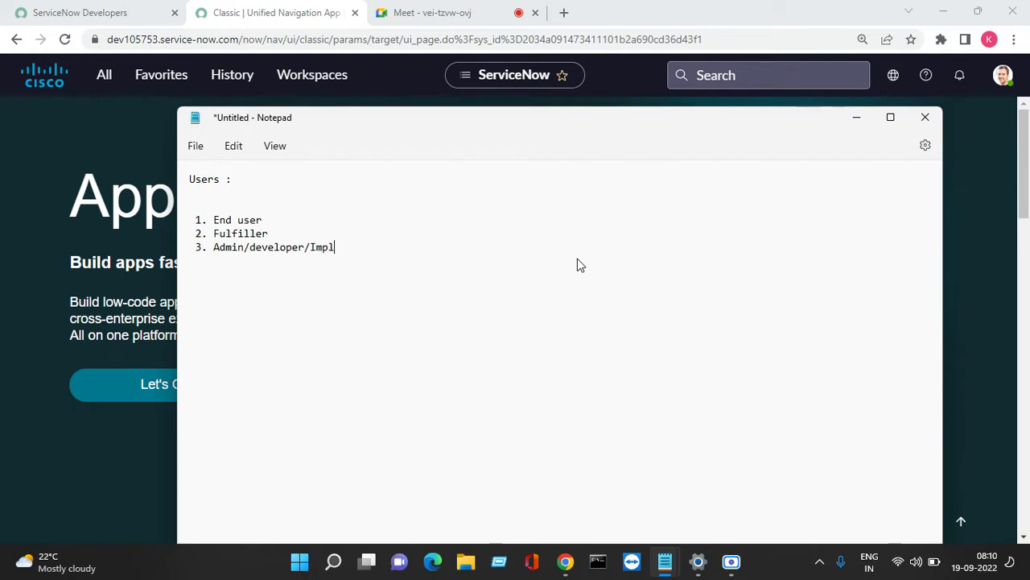
{"action": "type", "text": "ementor"}
{"action": "key", "text": "Return"}
{"action": "key", "text": "Return"}
{"action": "key", "text": "Return"}
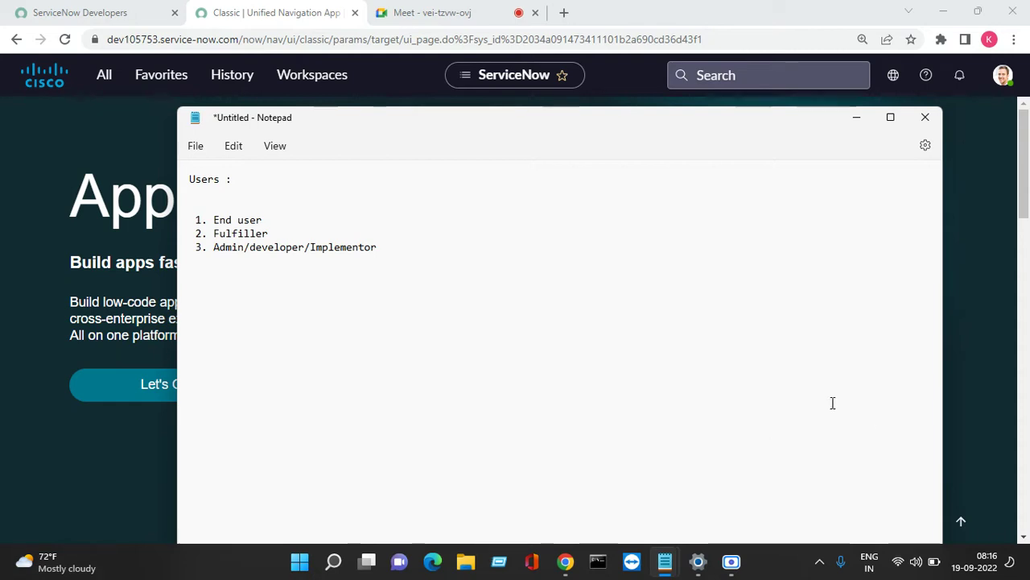
Filter the All menu for 'users', open the Users list, and start a New user record.
{"action": "left_click", "coordinate": [857, 119]}
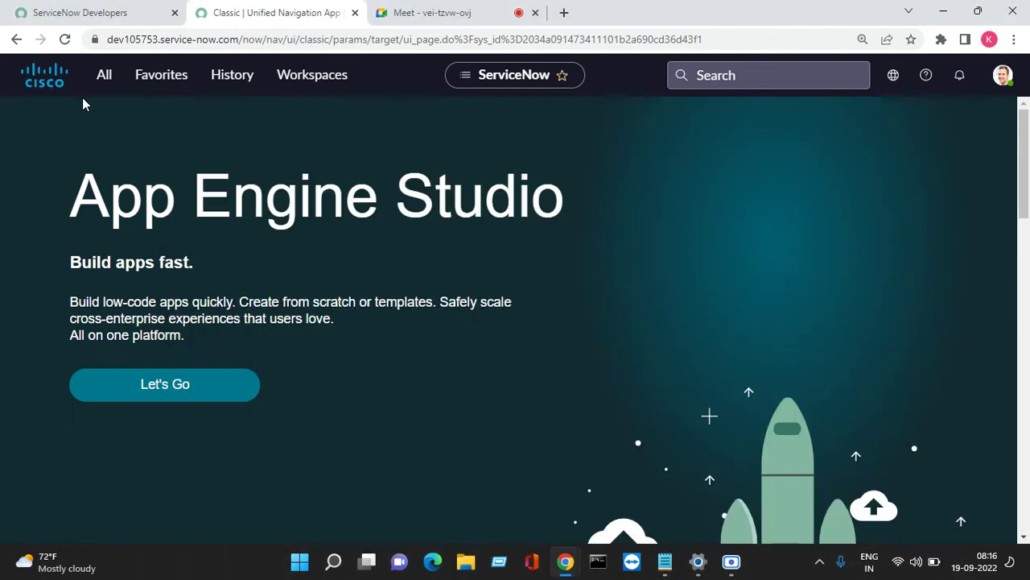
{"action": "left_click", "coordinate": [104, 78]}
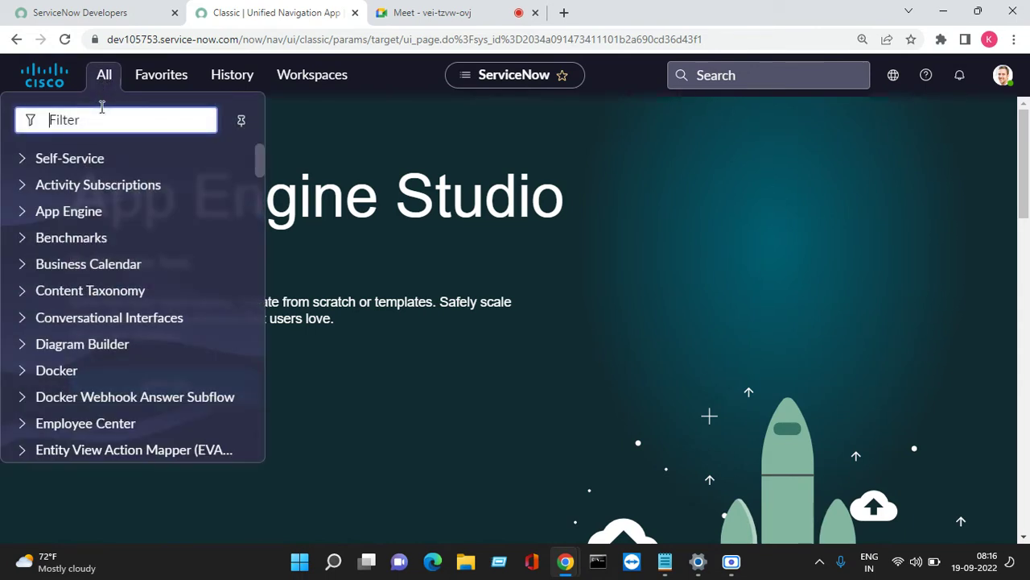
{"action": "type", "text": "users"}
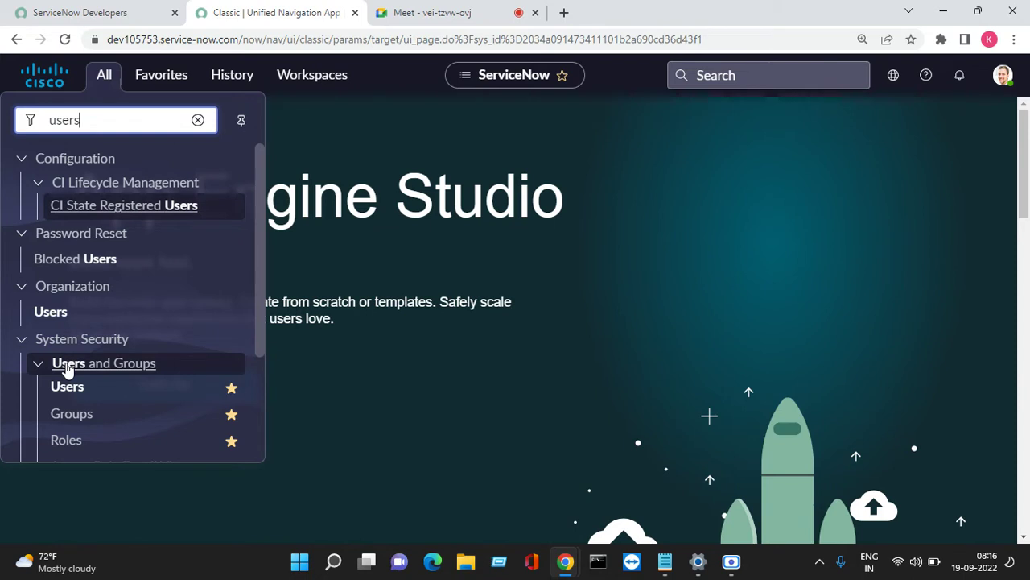
{"action": "left_click", "coordinate": [80, 394]}
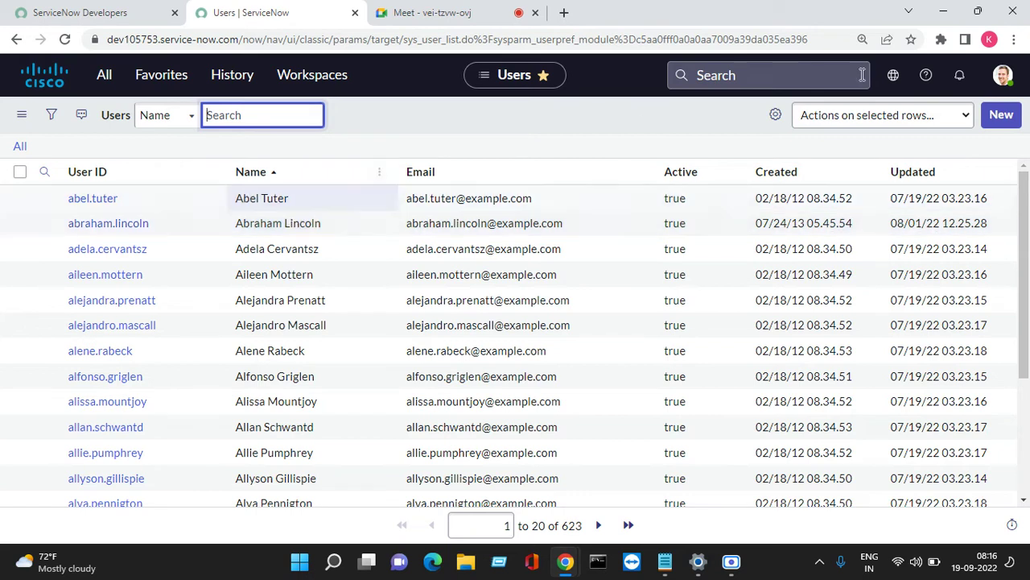
{"action": "left_click", "coordinate": [1016, 118]}
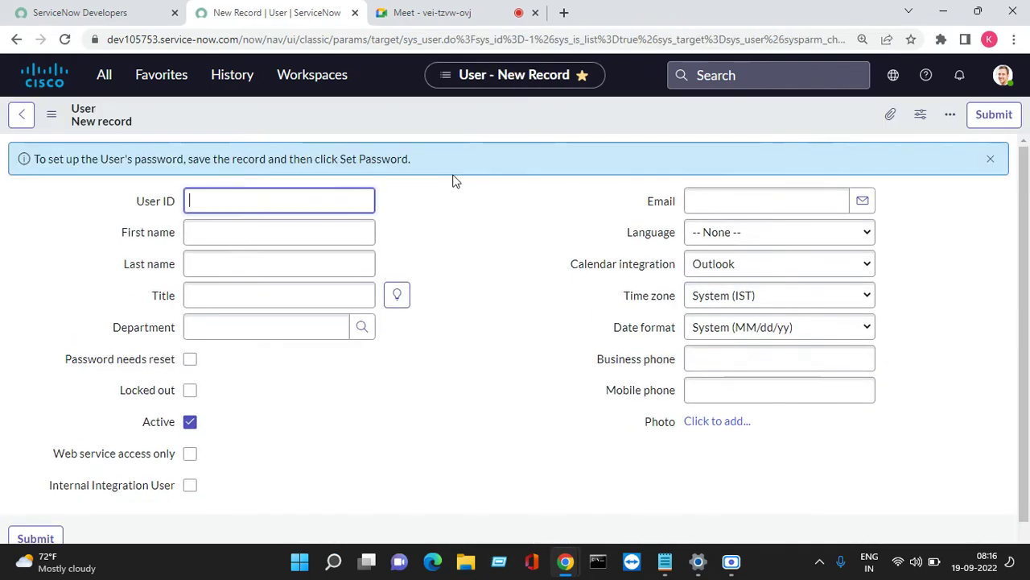
Enter User ID test_user, First name Test and Last name User on the new User form.
{"action": "left_click", "coordinate": [248, 206]}
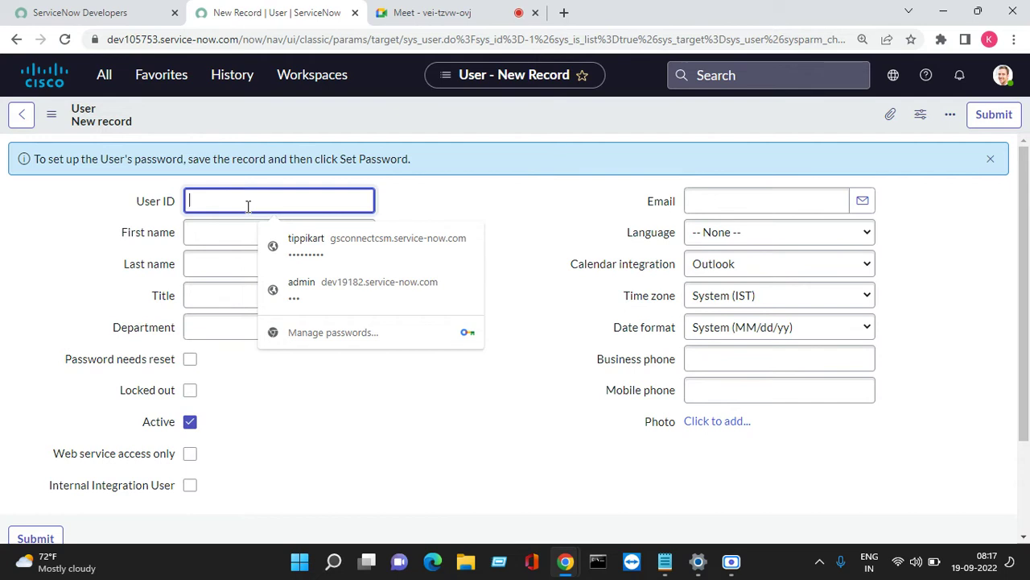
{"action": "type", "text": "test"}
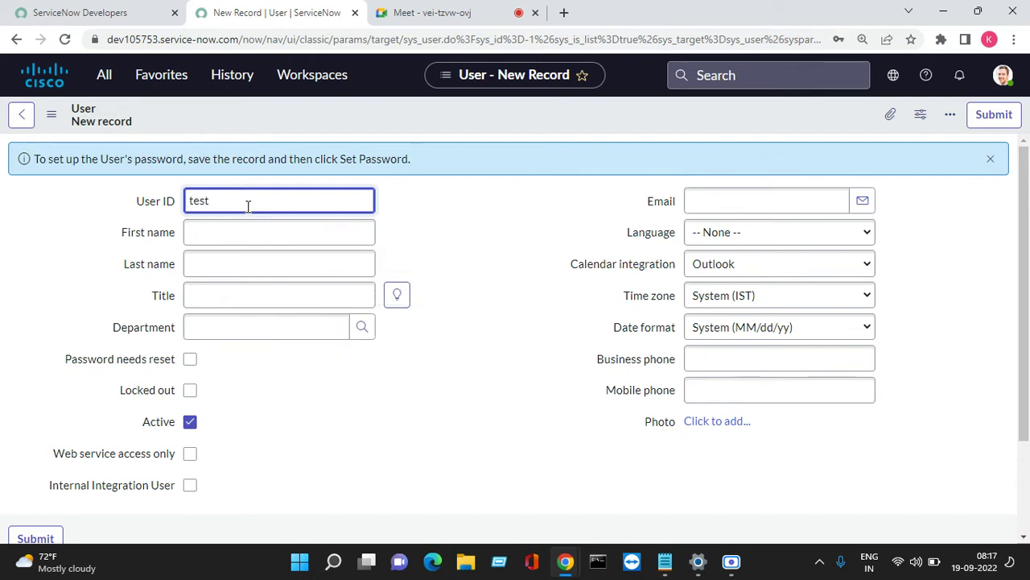
{"action": "type", "text": "-"}
{"action": "key", "text": "Tab"}
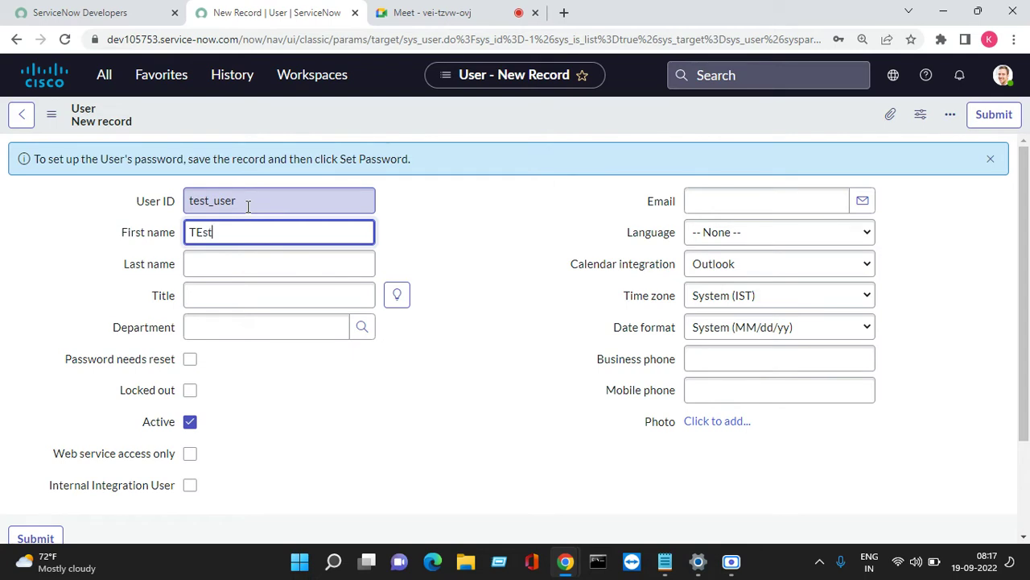
{"action": "type", "text": "Test"}
{"action": "key", "text": "Tab"}
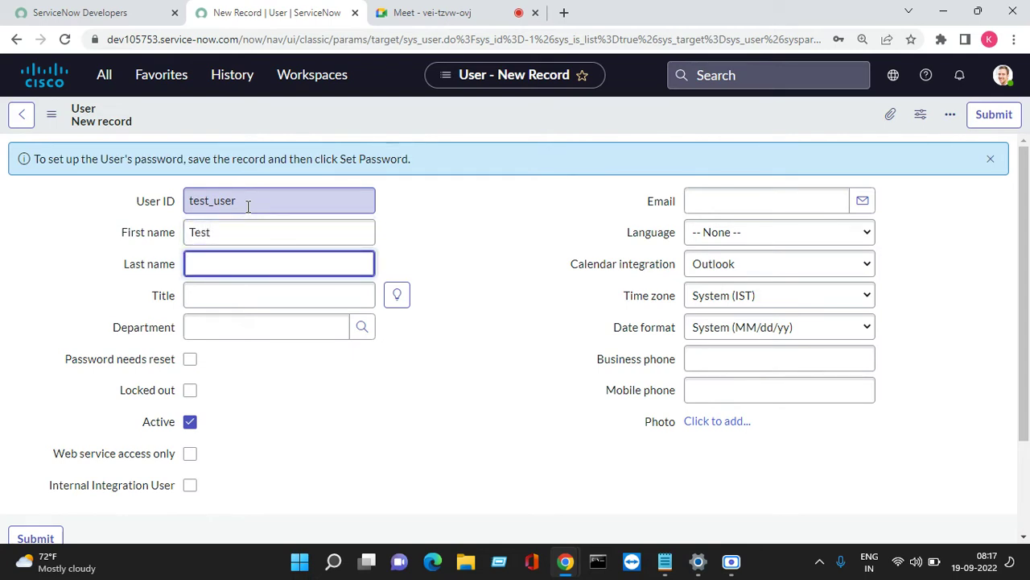
{"action": "key", "text": "Tab"}
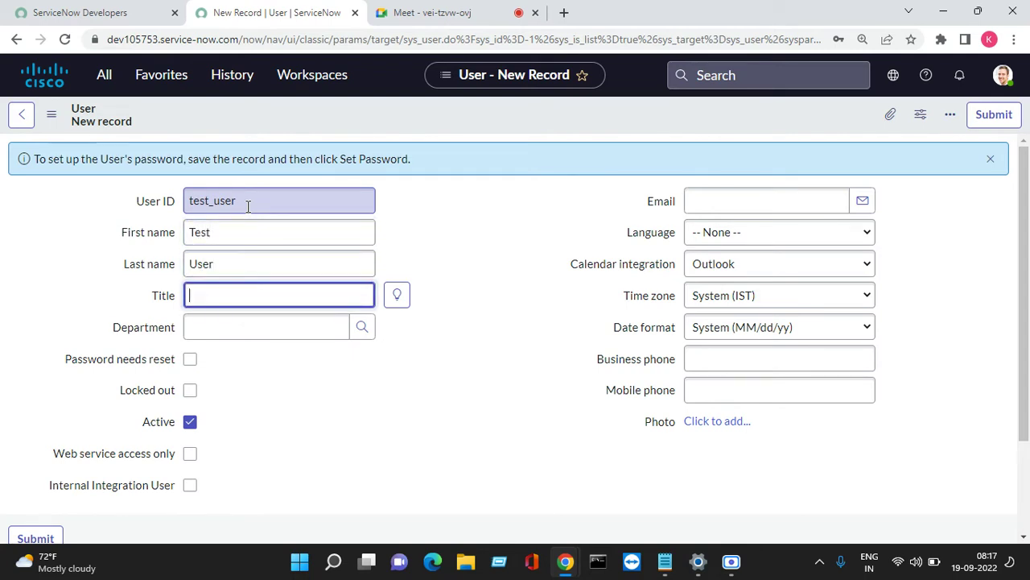
Set the Title to Junior Developer and the Department to IT.
{"action": "left_click", "coordinate": [397, 294]}
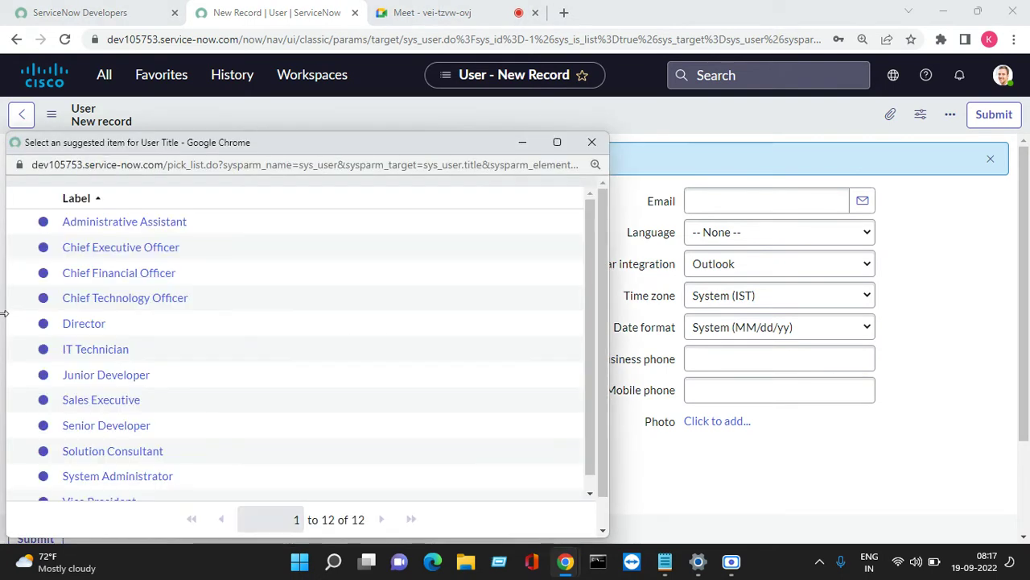
{"action": "left_click", "coordinate": [104, 375]}
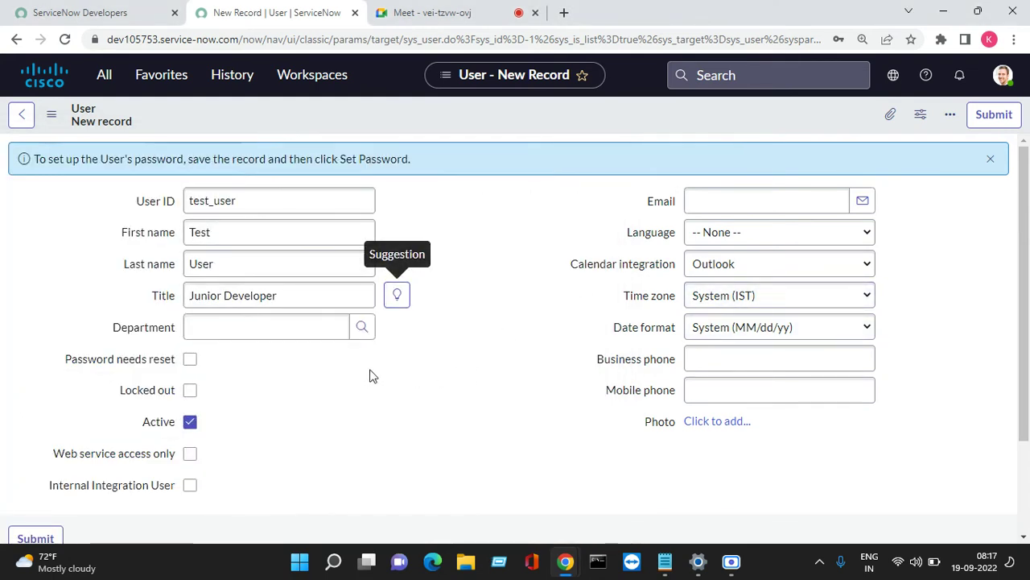
{"action": "left_click", "coordinate": [288, 320]}
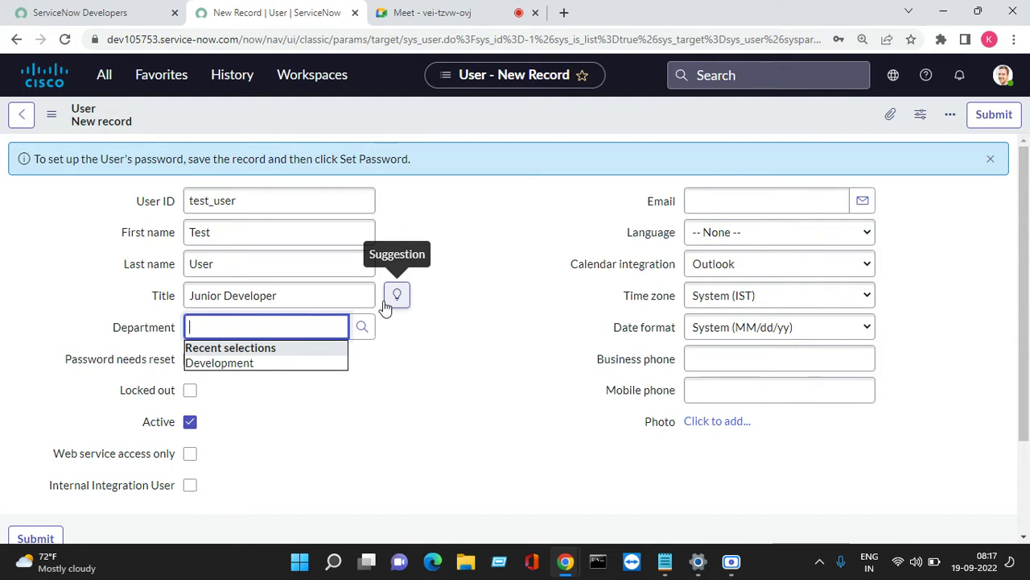
{"action": "left_click", "coordinate": [371, 337]}
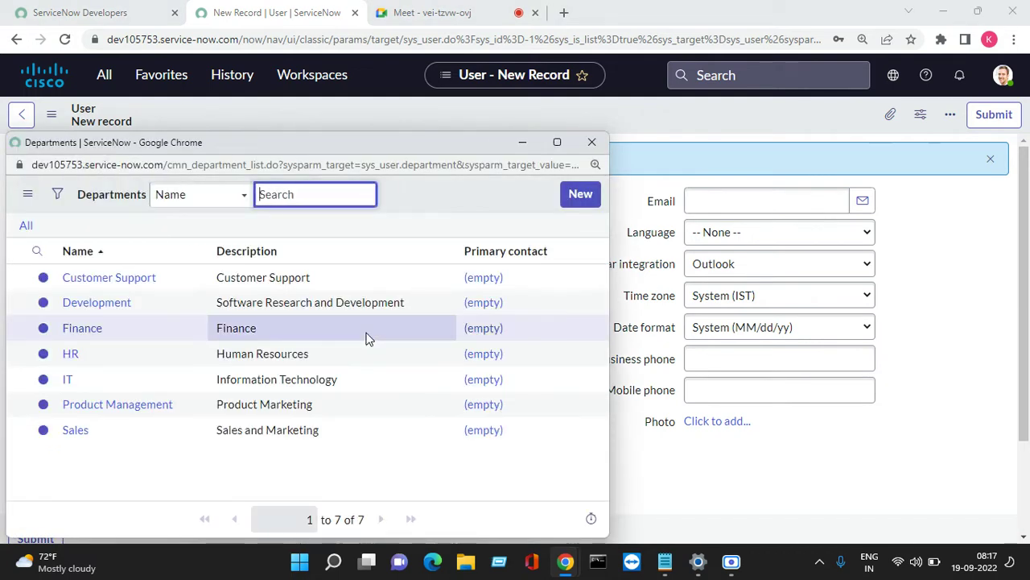
{"action": "left_click", "coordinate": [66, 382]}
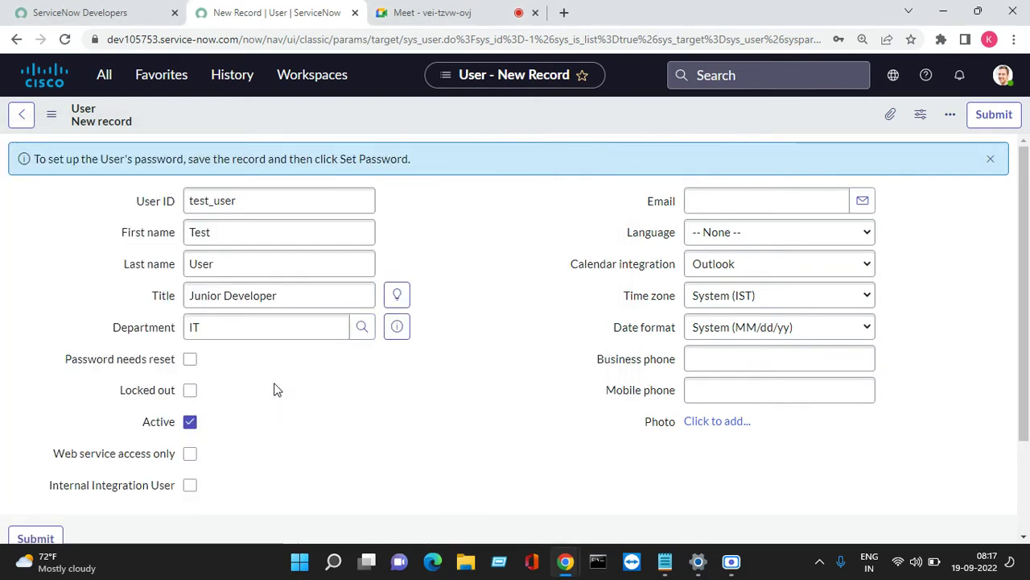
Highlight the Password needs reset, Locked out and Web service access only options.
{"action": "scroll", "coordinate": [274, 389], "scroll_direction": "down", "scroll_amount": 1}
{"action": "scroll", "coordinate": [271, 389], "scroll_direction": "up", "scroll_amount": 1}
{"action": "left_click_drag", "start_coordinate": [55, 368], "coordinate": [165, 369]}
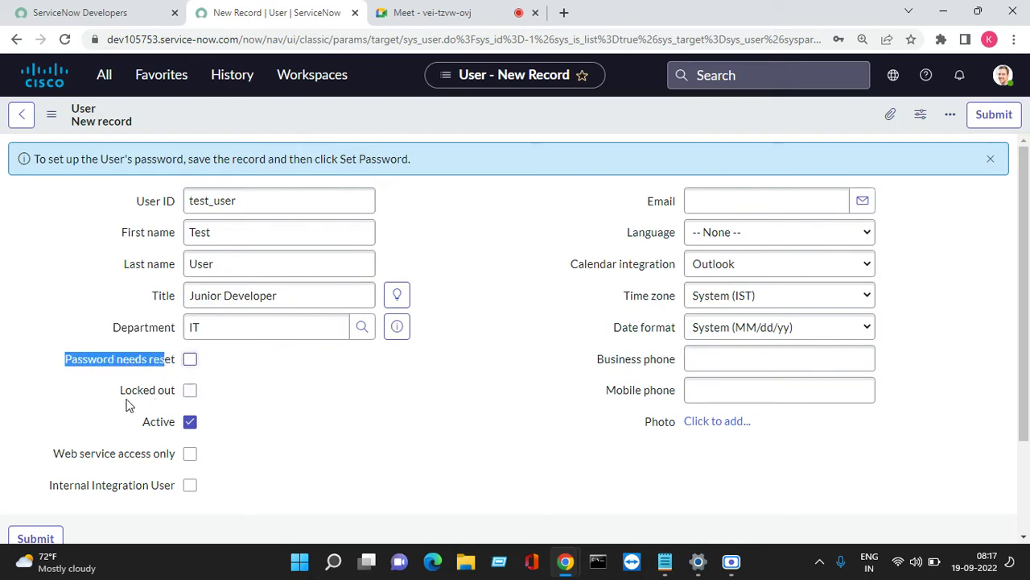
{"action": "left_click_drag", "start_coordinate": [120, 395], "coordinate": [202, 400]}
{"action": "left_click", "coordinate": [333, 403]}
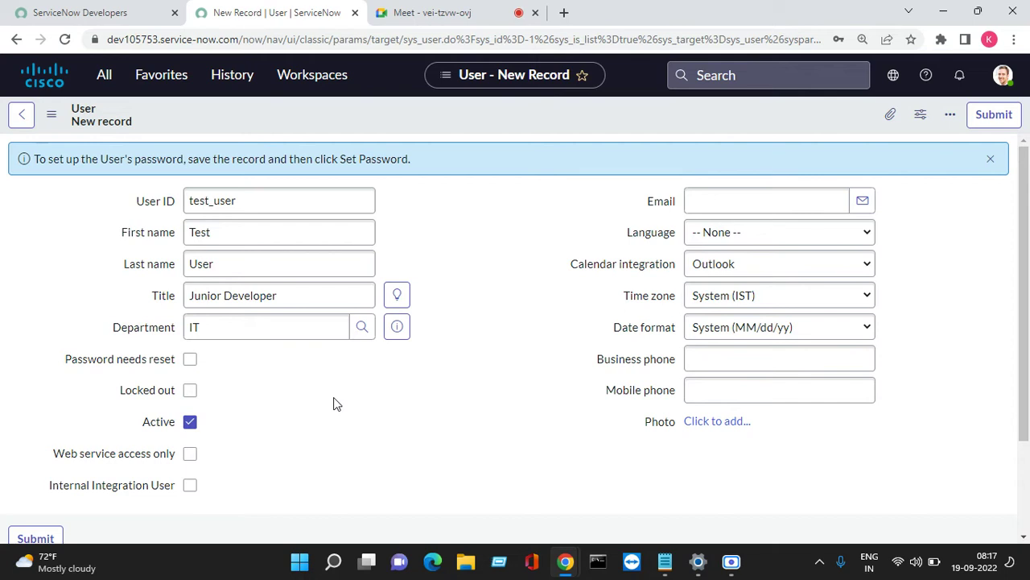
{"action": "left_click_drag", "start_coordinate": [64, 359], "coordinate": [86, 417]}
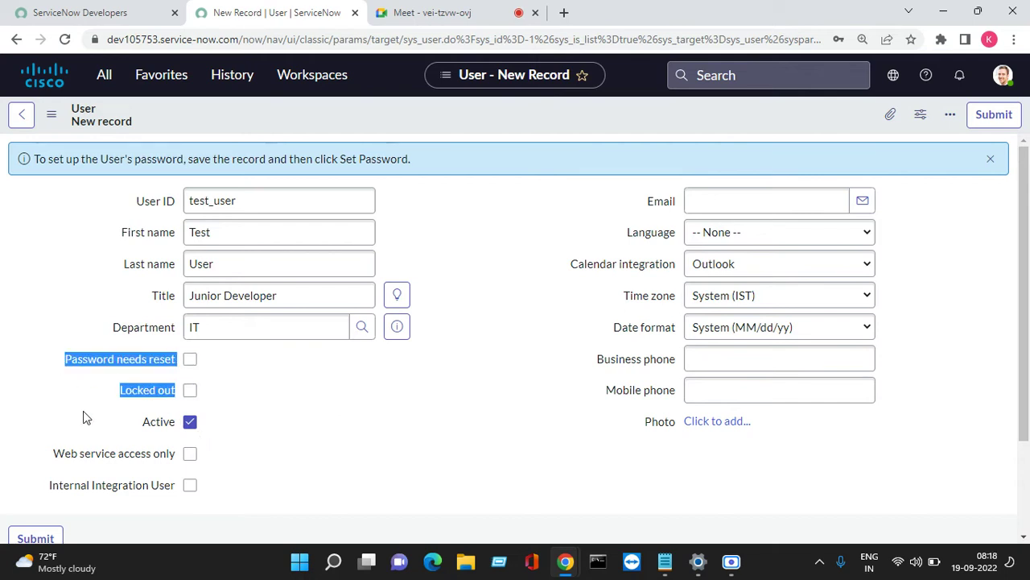
{"action": "left_click", "coordinate": [246, 433]}
{"action": "scroll", "coordinate": [274, 435], "scroll_direction": "down", "scroll_amount": 1}
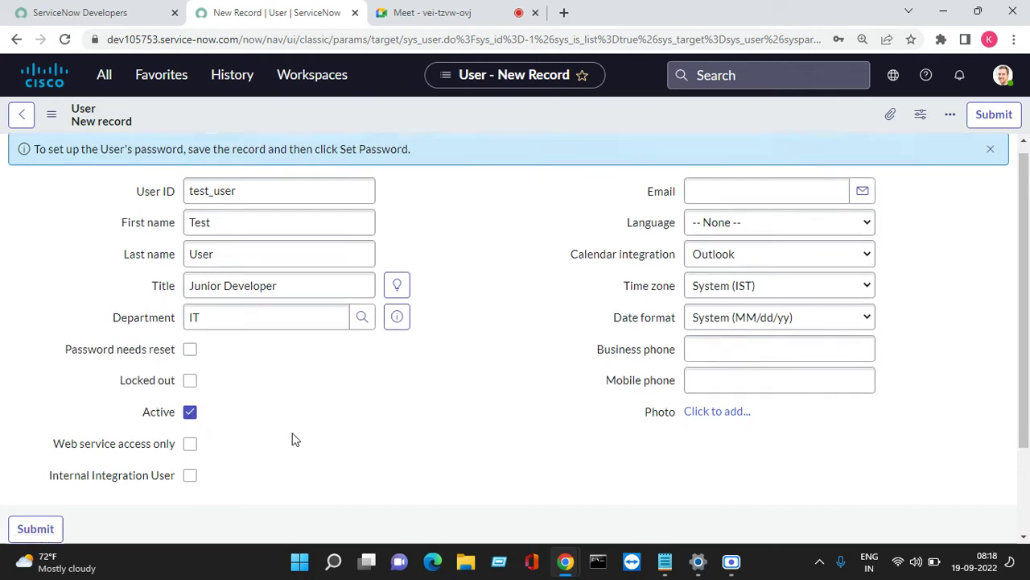
{"action": "left_click_drag", "start_coordinate": [53, 377], "coordinate": [159, 378]}
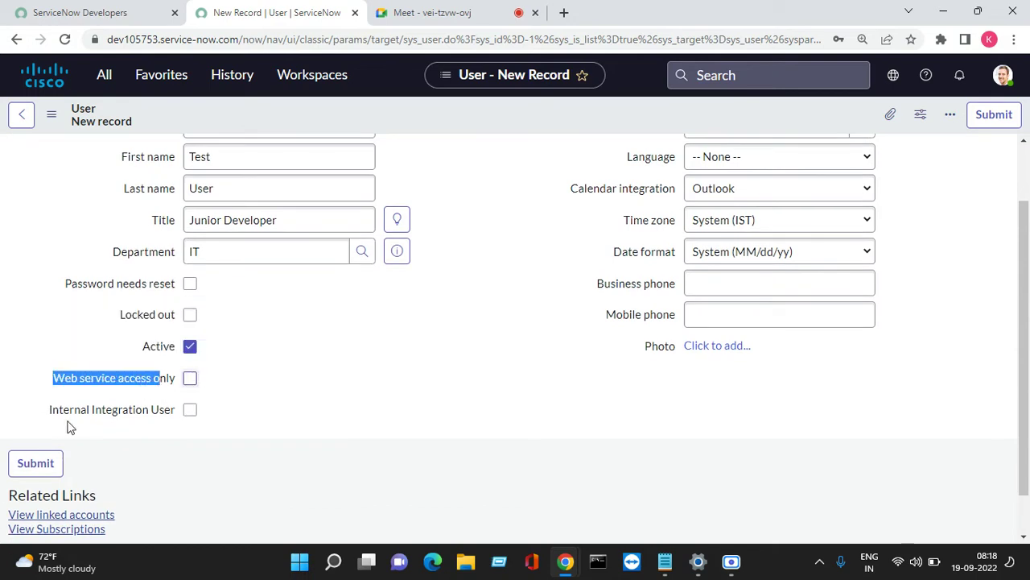
Highlight the Internal Integration User and Web service access only options.
{"action": "left_click_drag", "start_coordinate": [50, 410], "coordinate": [158, 412]}
{"action": "left_click", "coordinate": [133, 411]}
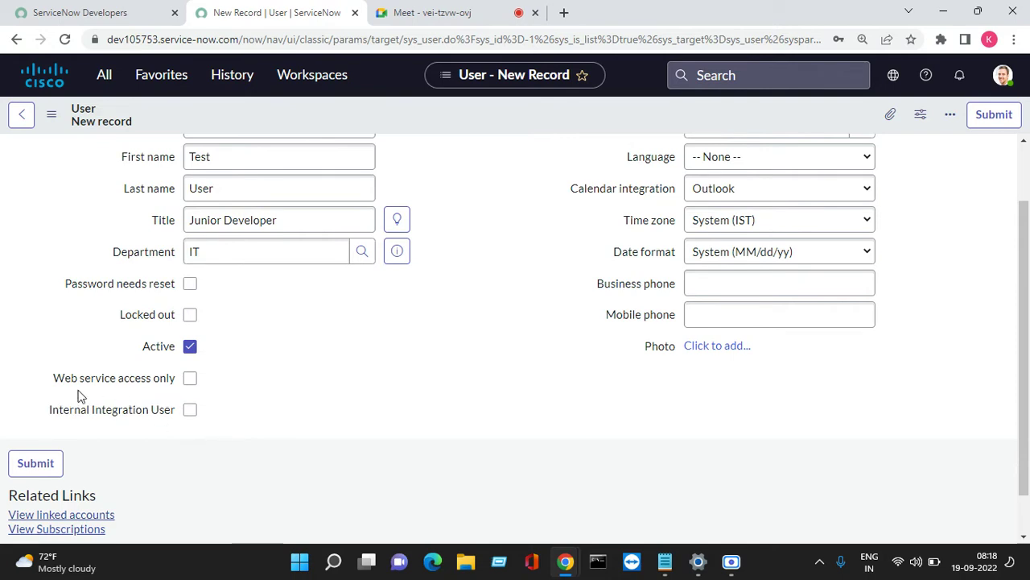
{"action": "left_click_drag", "start_coordinate": [50, 381], "coordinate": [172, 383]}
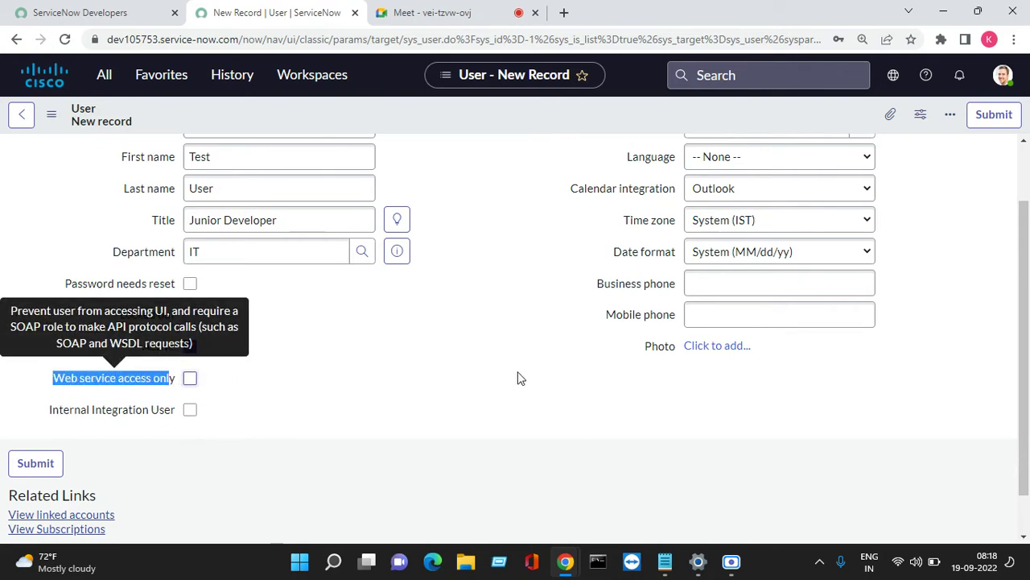
{"action": "scroll", "coordinate": [555, 381], "scroll_direction": "up", "scroll_amount": 2}
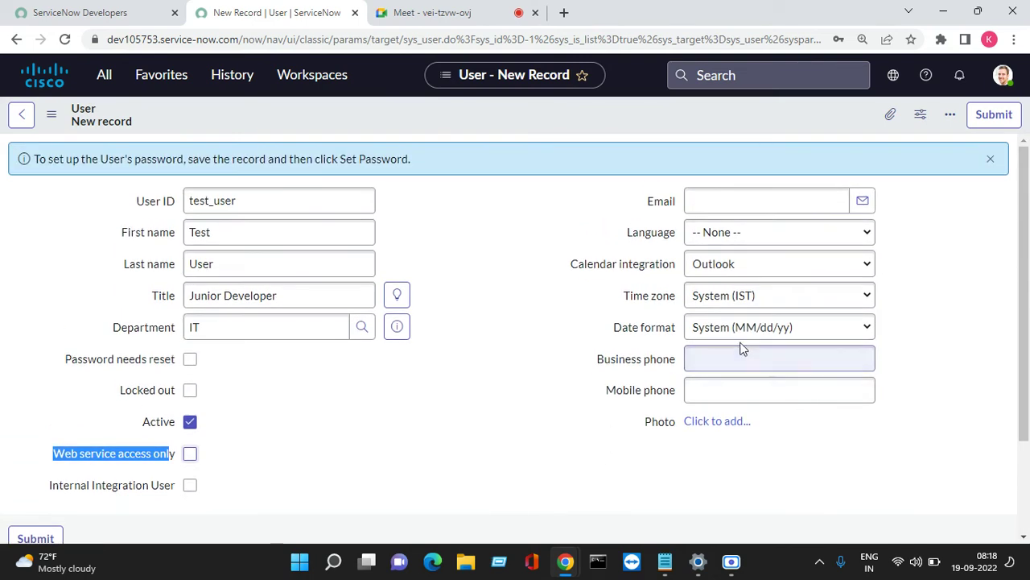
Review Language, Calendar integration (Outlook) and Time zone (System IST), leaving them unchanged.
{"action": "left_click", "coordinate": [727, 203]}
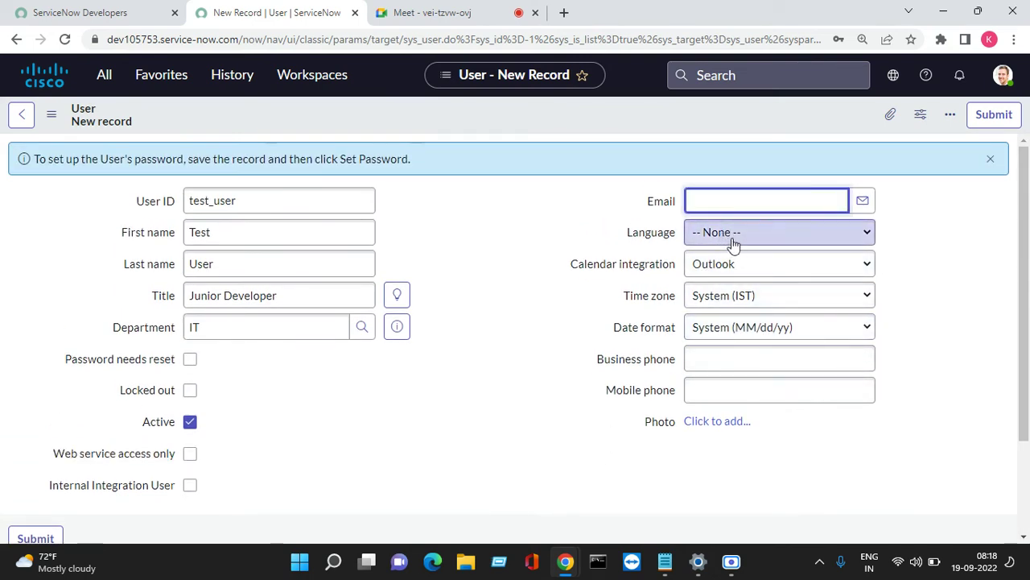
{"action": "left_click", "coordinate": [732, 241]}
{"action": "left_click", "coordinate": [978, 273]}
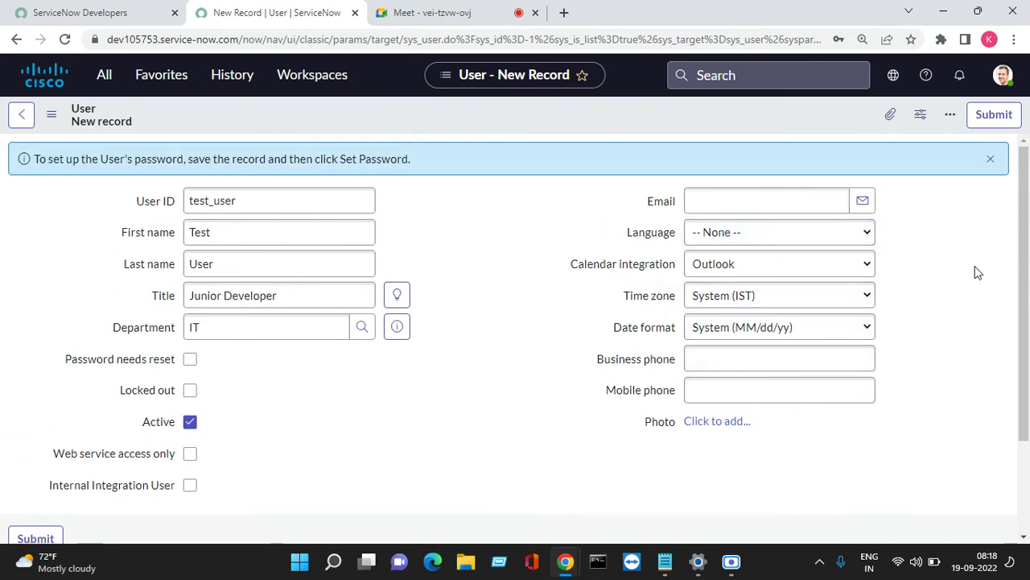
{"action": "left_click", "coordinate": [753, 270]}
{"action": "left_click", "coordinate": [755, 274]}
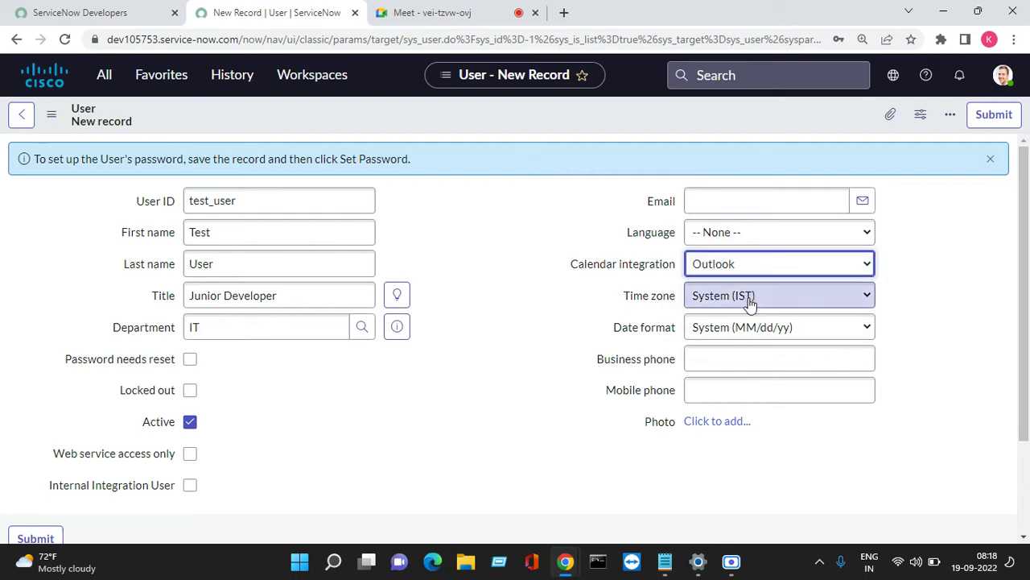
{"action": "left_click_drag", "start_coordinate": [568, 266], "coordinate": [652, 272]}
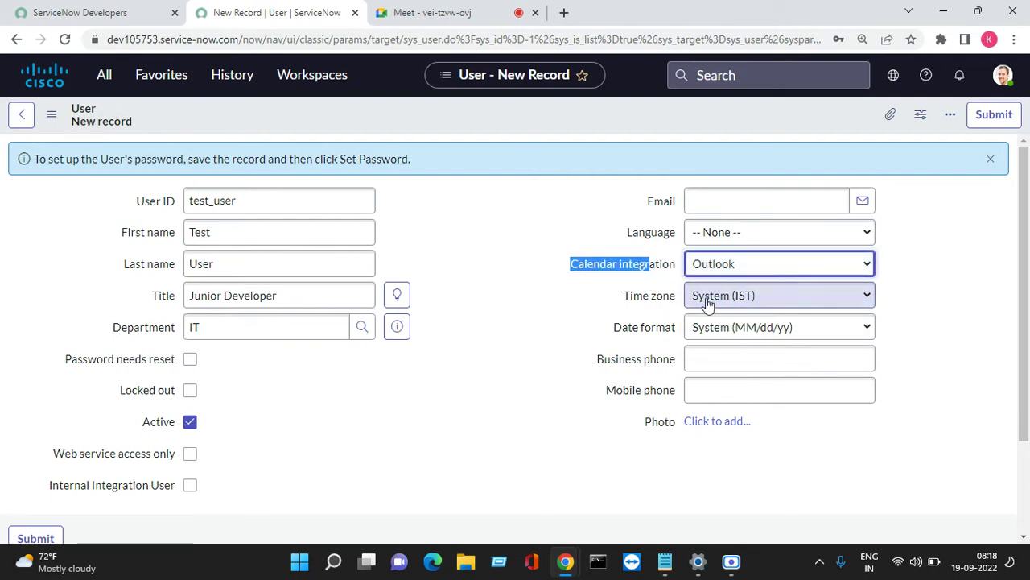
{"action": "left_click", "coordinate": [785, 297]}
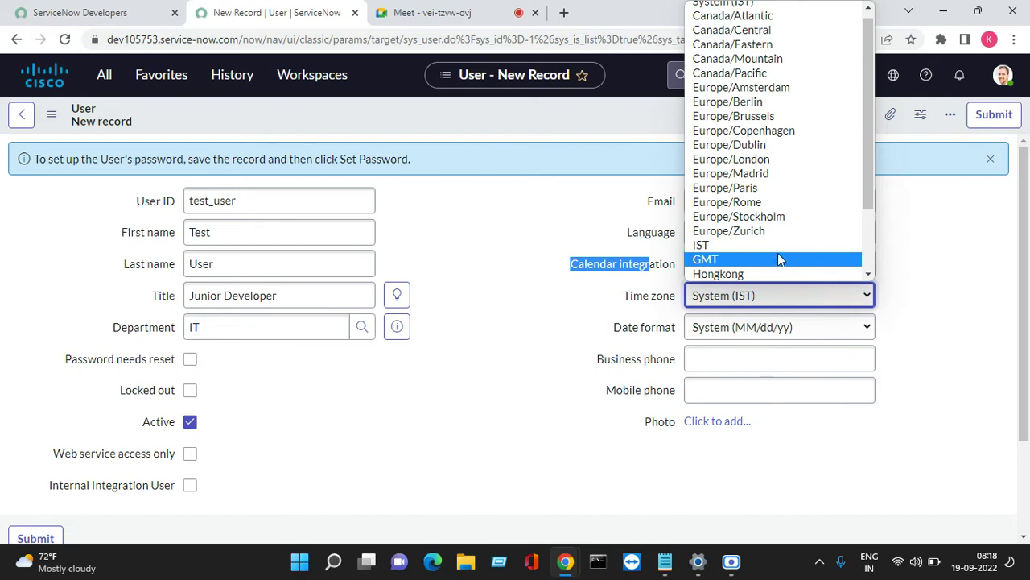
{"action": "left_click", "coordinate": [980, 250]}
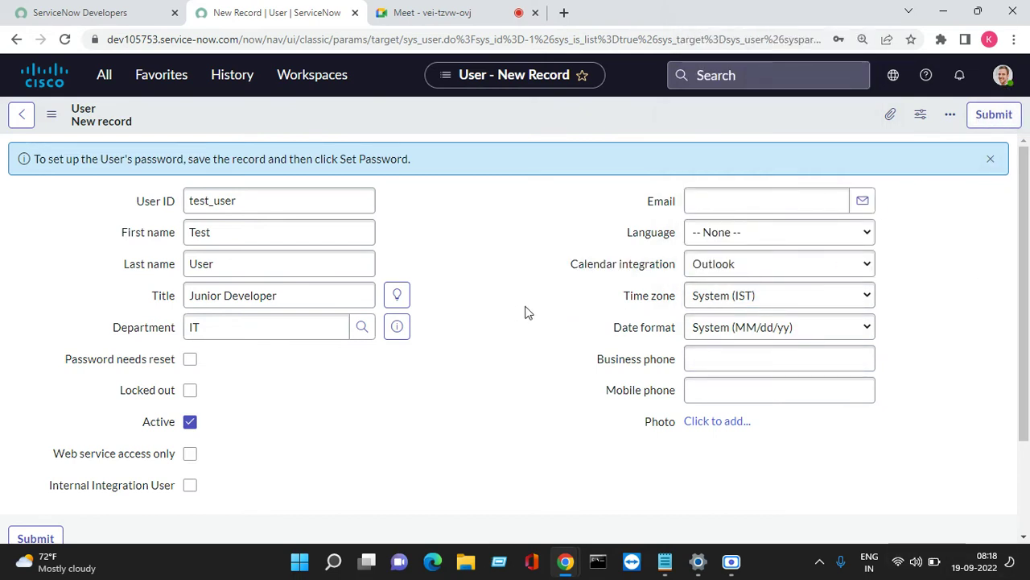
{"action": "left_click", "coordinate": [762, 298]}
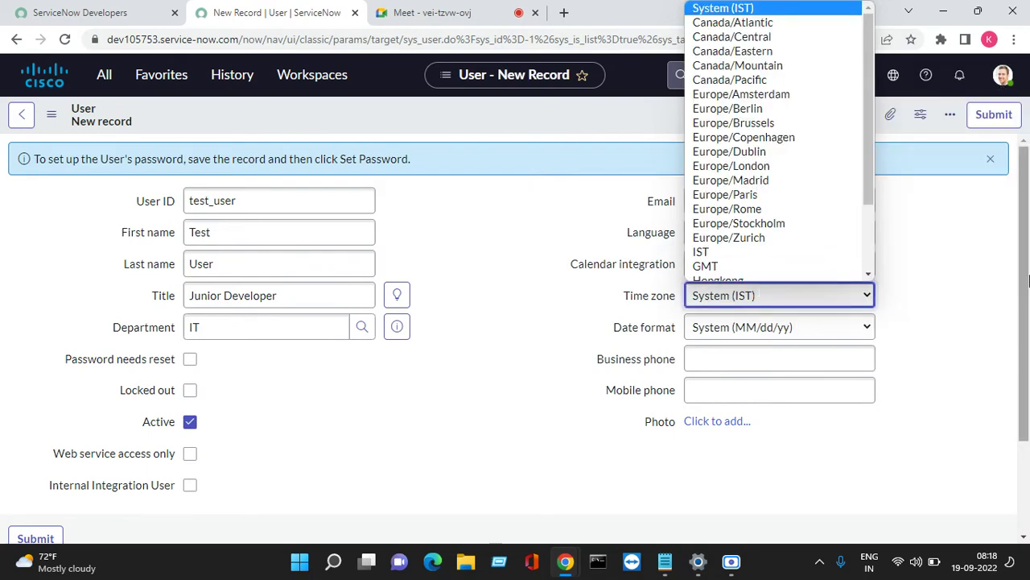
{"action": "left_click", "coordinate": [926, 339]}
{"action": "scroll", "coordinate": [925, 339], "scroll_direction": "down", "scroll_amount": 1}
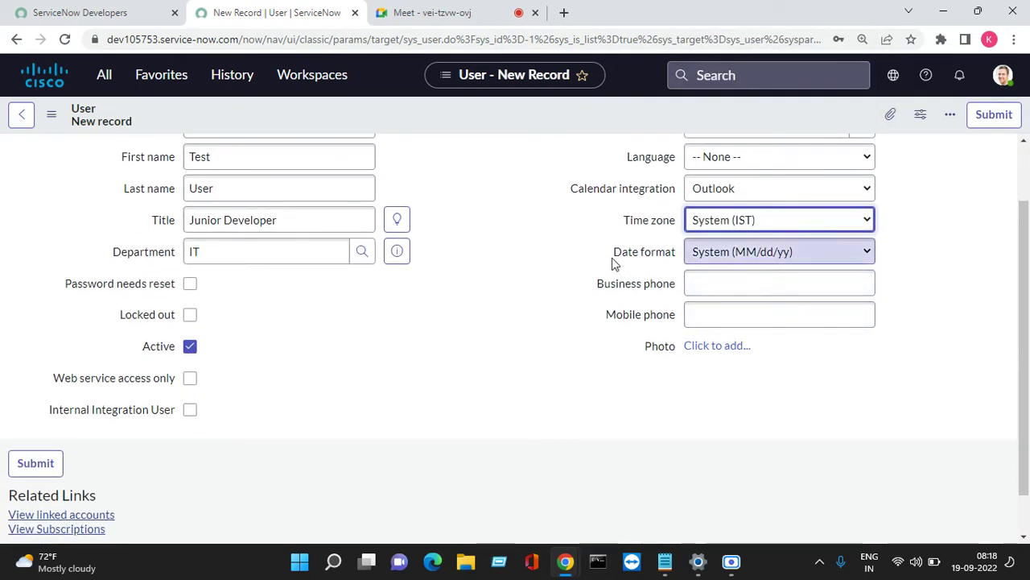
Set the Date format to MM-dd-yyyy.
{"action": "left_click_drag", "start_coordinate": [615, 255], "coordinate": [667, 252]}
{"action": "left_click", "coordinate": [565, 282]}
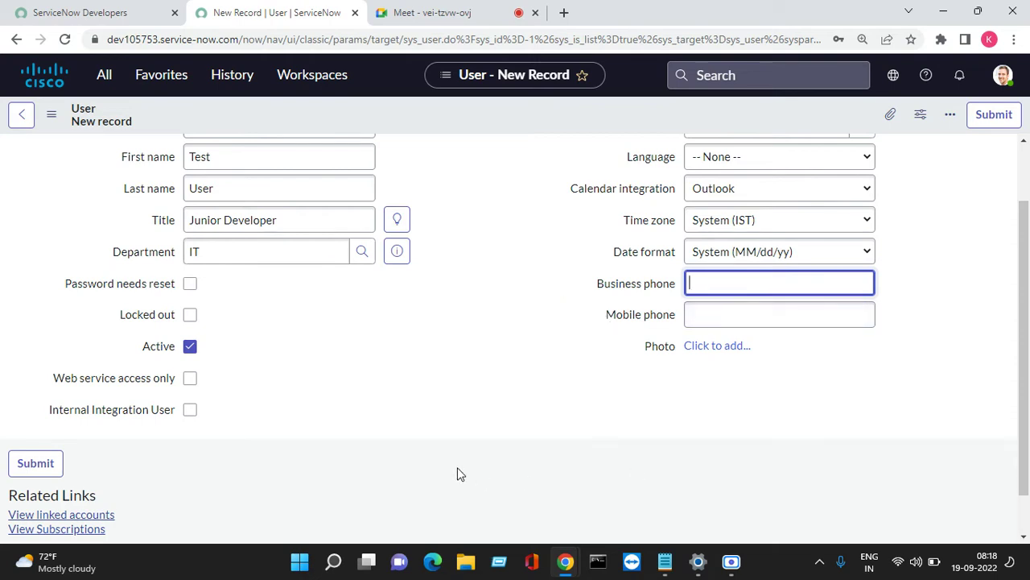
{"action": "left_click", "coordinate": [827, 254]}
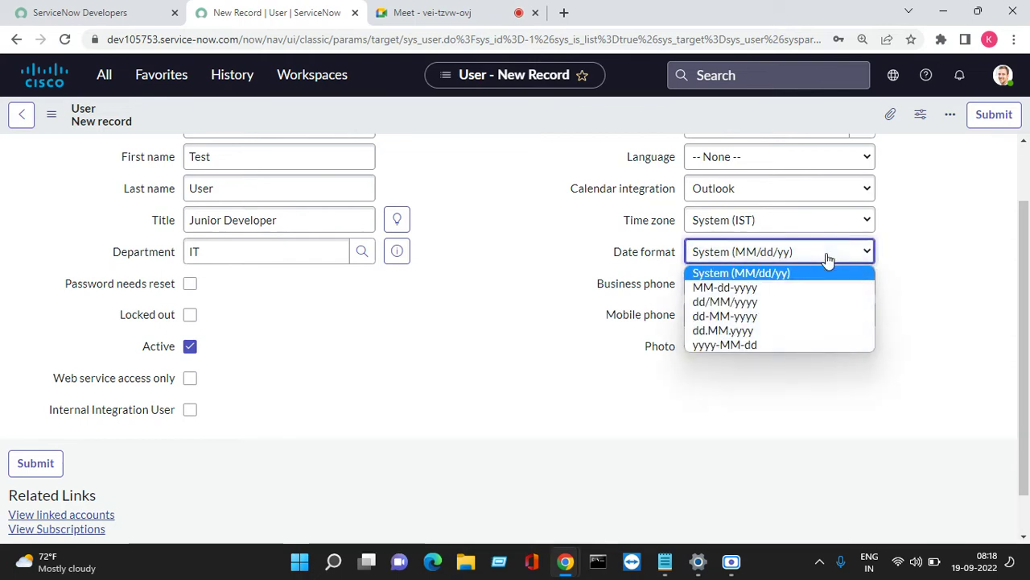
{"action": "left_click", "coordinate": [764, 290]}
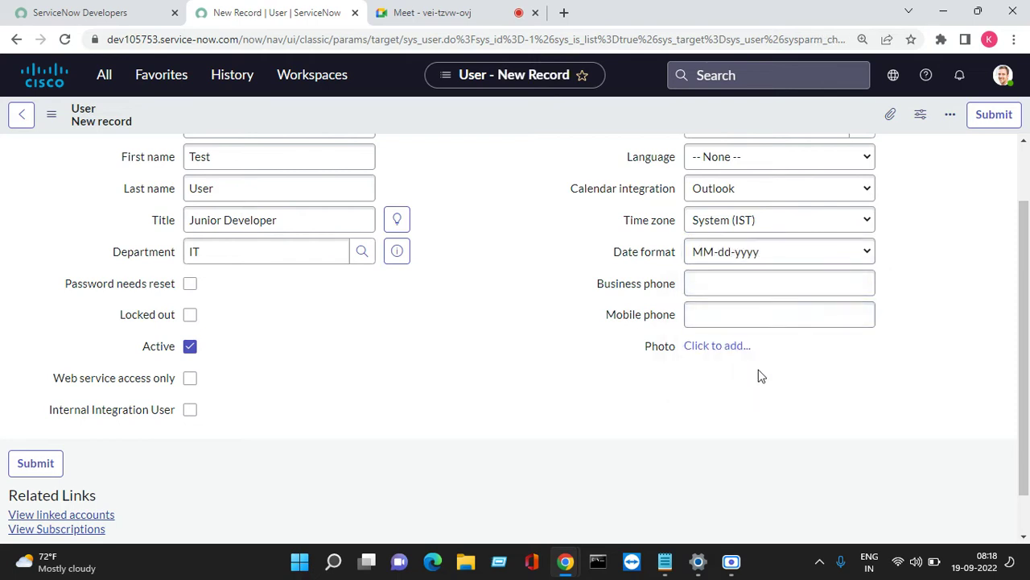
{"action": "left_click", "coordinate": [694, 283]}
{"action": "left_click", "coordinate": [720, 316]}
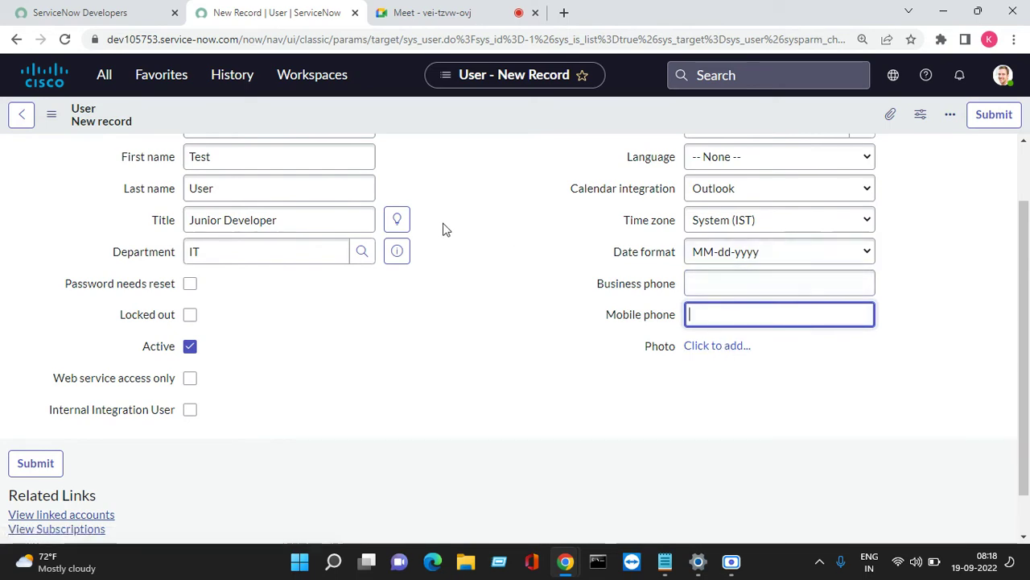
{"action": "scroll", "coordinate": [451, 226], "scroll_direction": "up", "scroll_amount": 1}
Save the user record, then append 1 to the User ID and save again.
{"action": "right_click", "coordinate": [453, 109]}
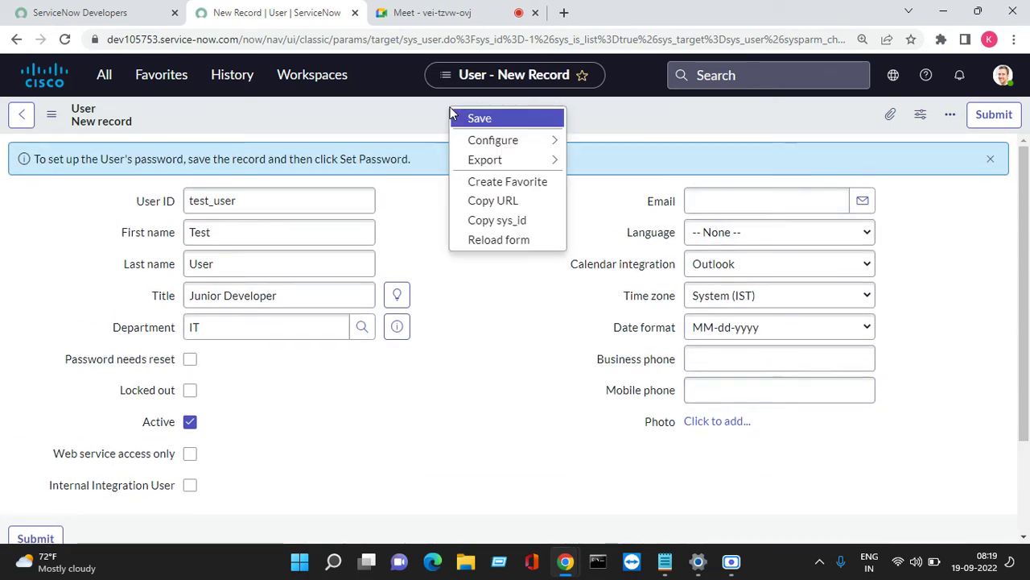
{"action": "left_click", "coordinate": [486, 119]}
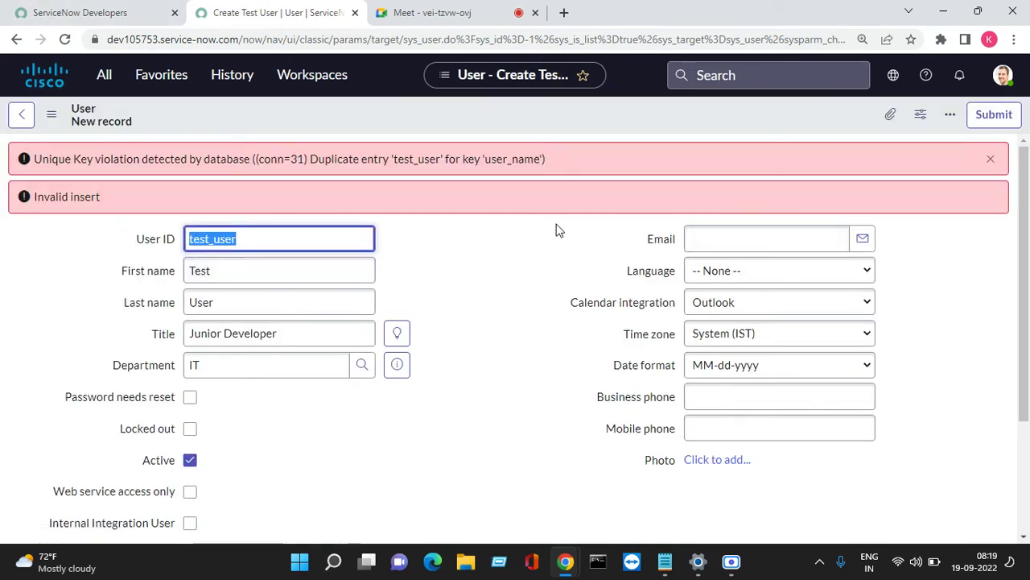
{"action": "left_click", "coordinate": [273, 239]}
{"action": "type", "text": "1"}
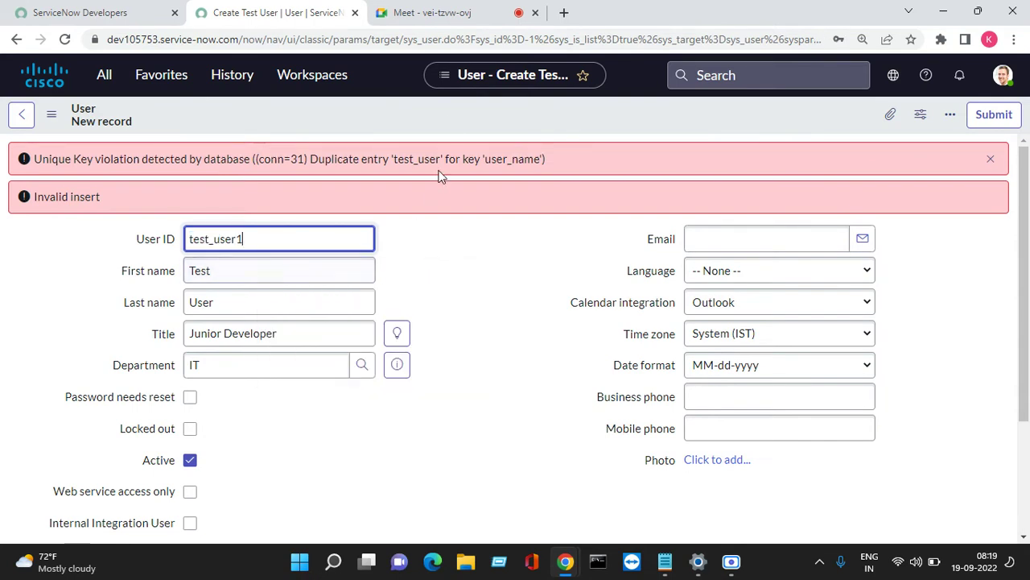
{"action": "right_click", "coordinate": [453, 111]}
{"action": "left_click", "coordinate": [481, 119]}
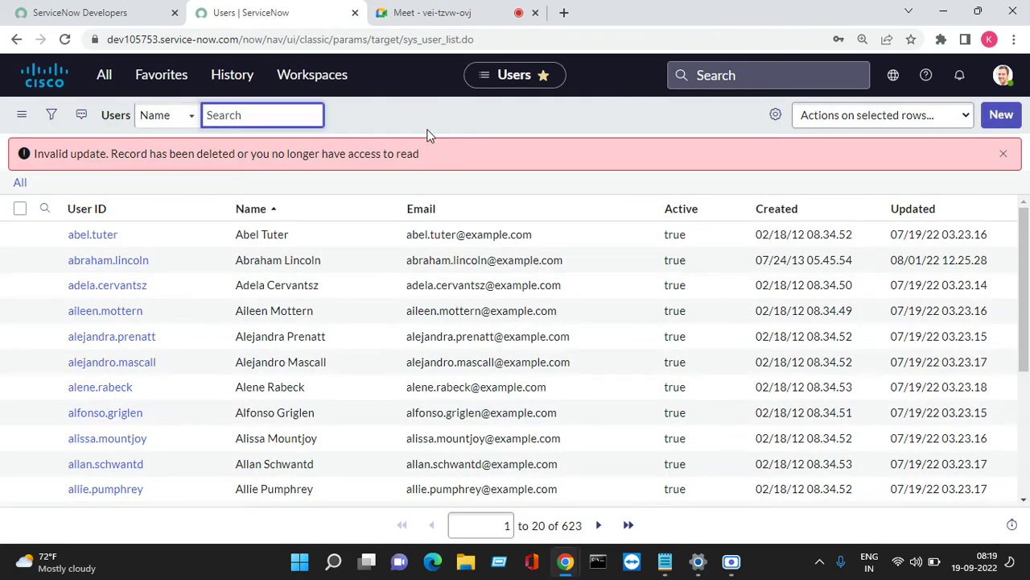
Sort the Users list by Updated and dismiss the invalid update error.
{"action": "left_click_drag", "start_coordinate": [436, 158], "coordinate": [4, 166]}
{"action": "left_click", "coordinate": [912, 208]}
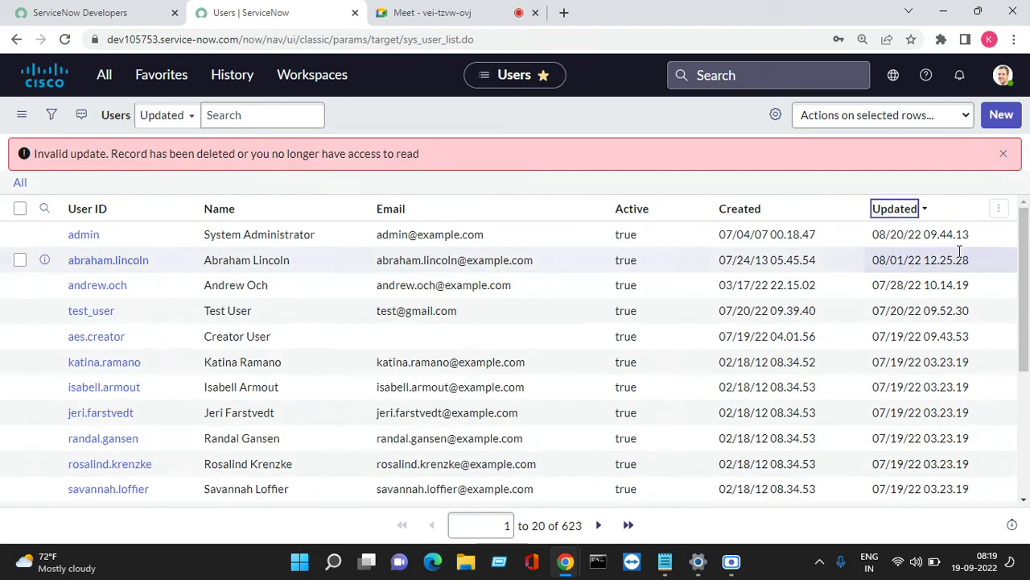
{"action": "left_click", "coordinate": [1005, 154]}
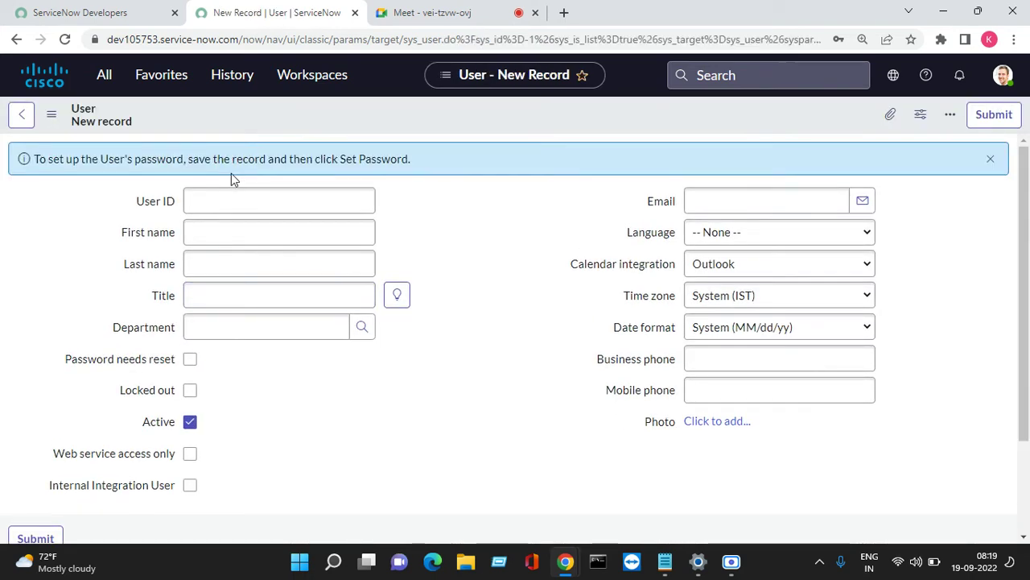
Enter User ID testing_user, Title Junior Developer and Department IT.
{"action": "left_click", "coordinate": [207, 198]}
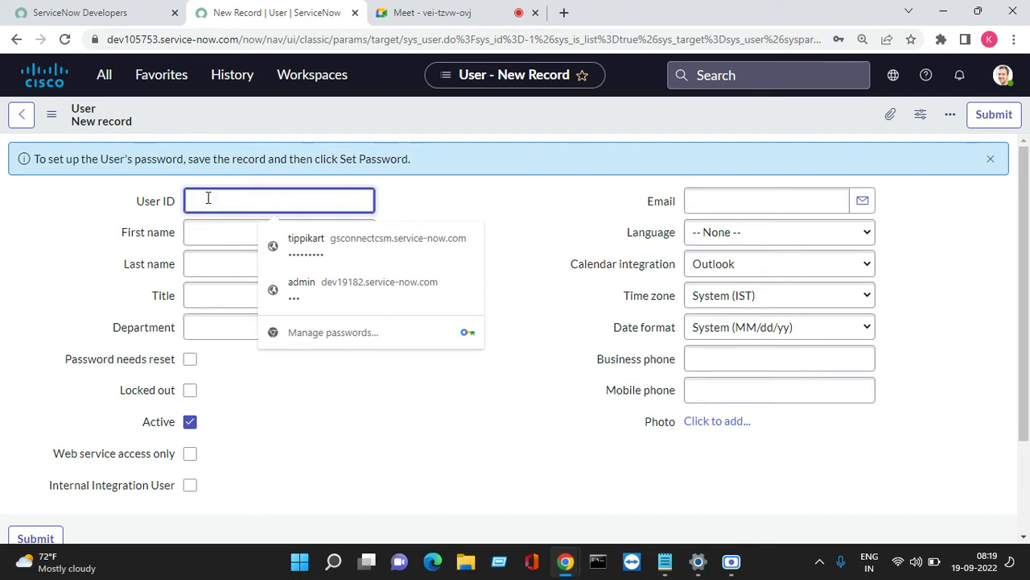
{"action": "type", "text": "tes"}
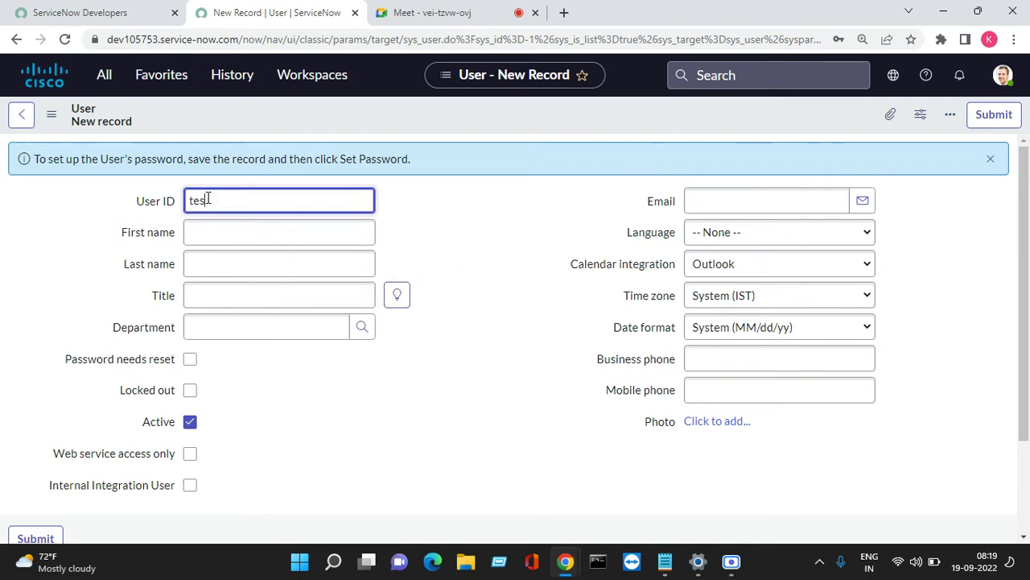
{"action": "type", "text": "ting_user"}
{"action": "key", "text": "Tab"}
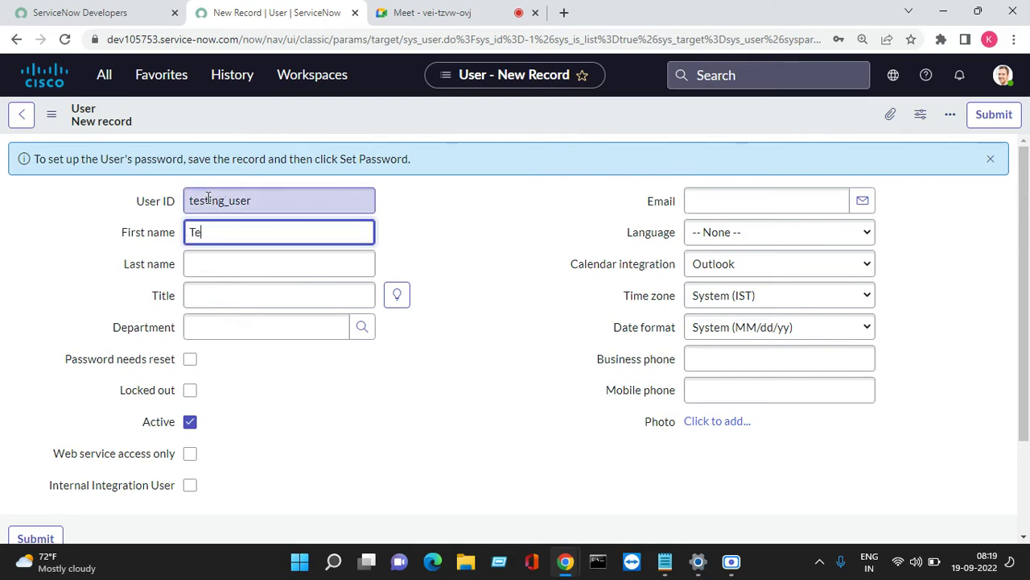
{"action": "key", "text": "Tab"}
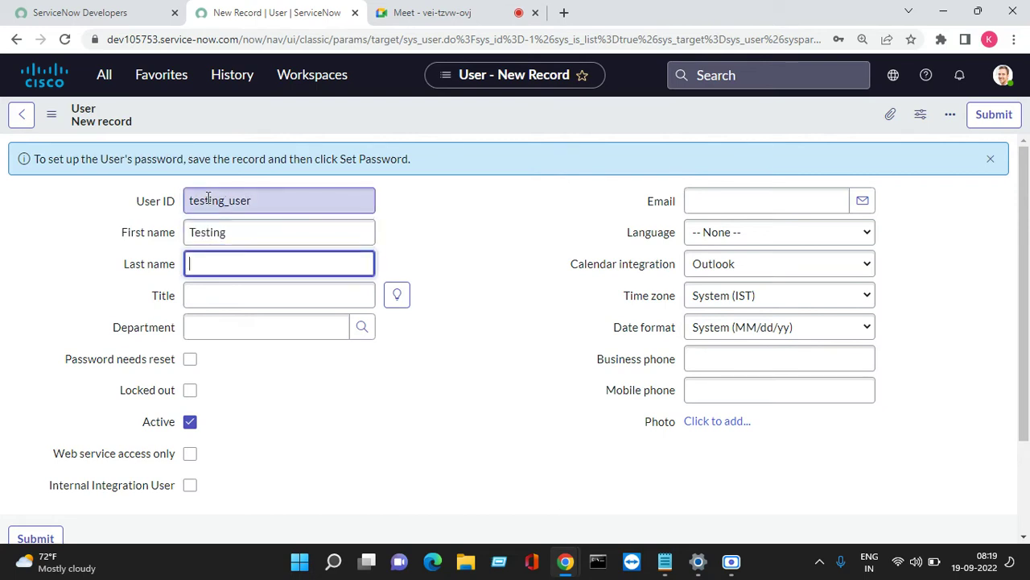
{"action": "key", "text": "Tab"}
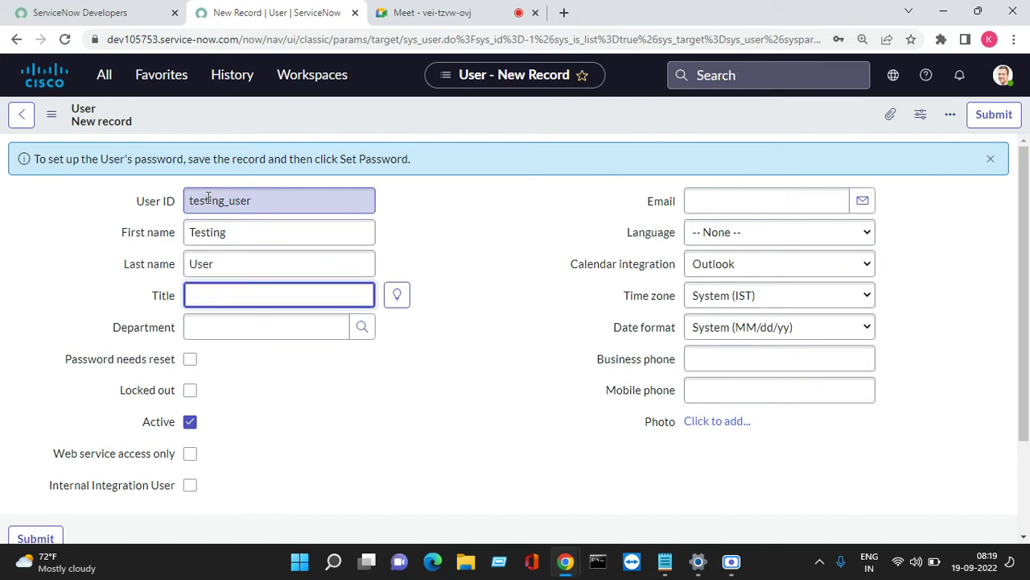
{"action": "type", "text": "jun"}
{"action": "key", "text": "BackSpace"}
{"action": "key", "text": "BackSpace"}
{"action": "key", "text": "BackSpace"}
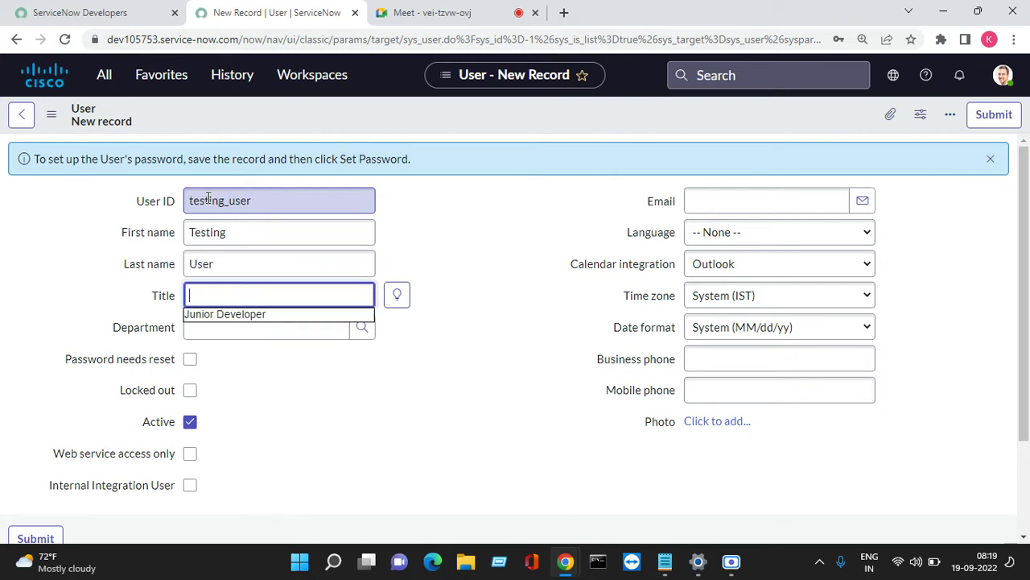
{"action": "left_click", "coordinate": [246, 316]}
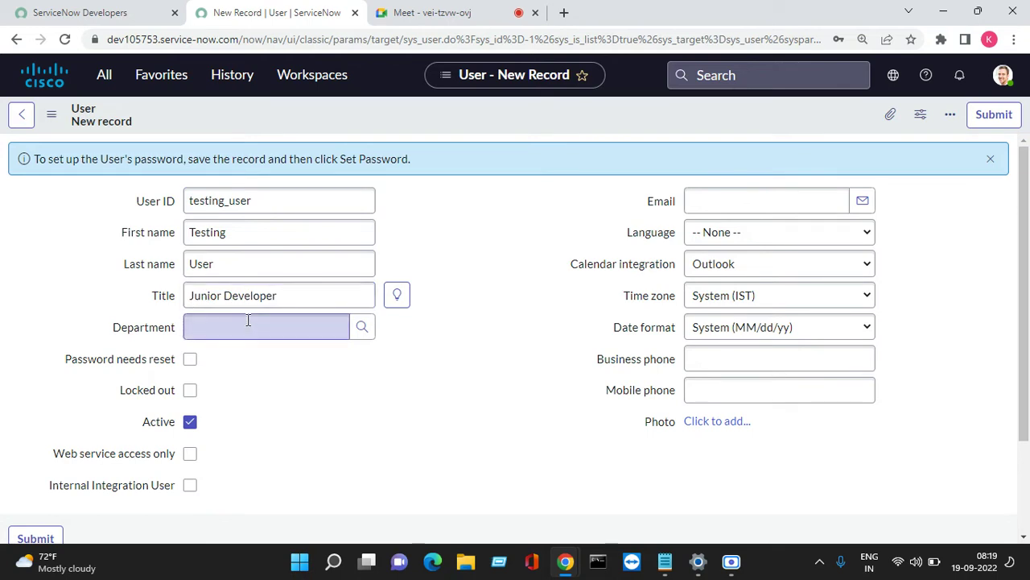
{"action": "left_click", "coordinate": [249, 325]}
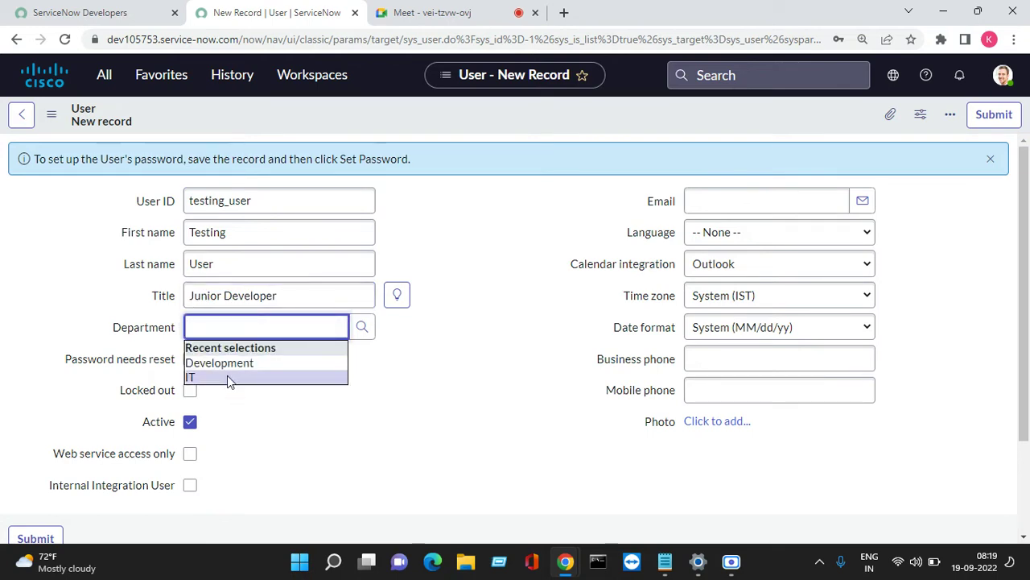
{"action": "left_click", "coordinate": [228, 375]}
Set the Date format to MM-dd-yyyy and save the record.
{"action": "left_click", "coordinate": [727, 326]}
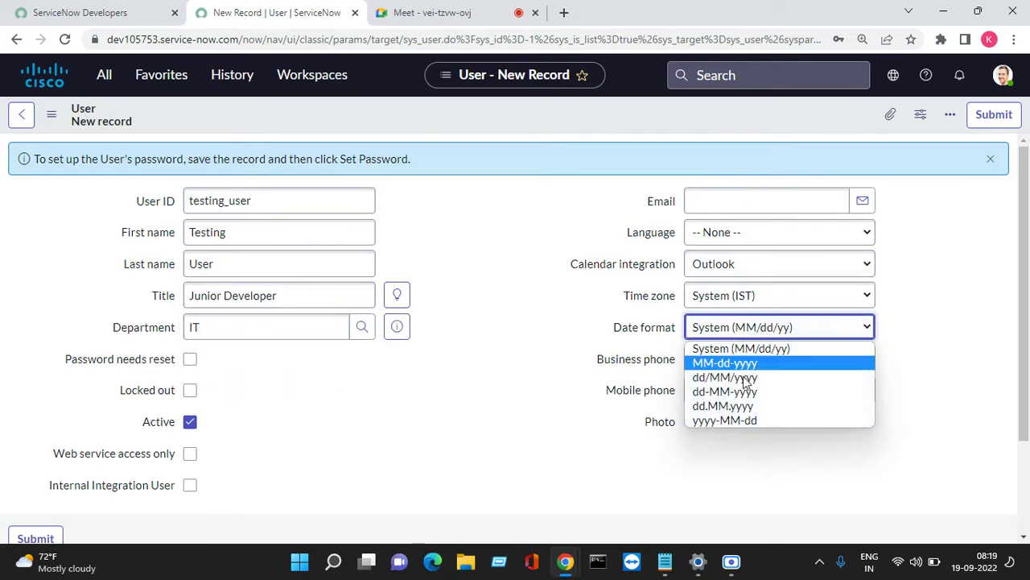
{"action": "left_click", "coordinate": [748, 363]}
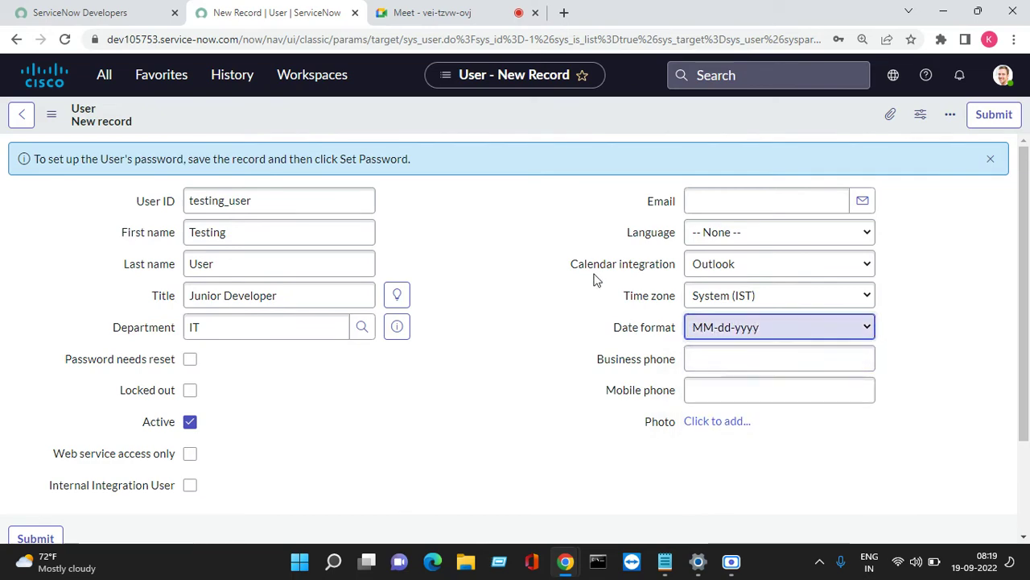
{"action": "right_click", "coordinate": [464, 123]}
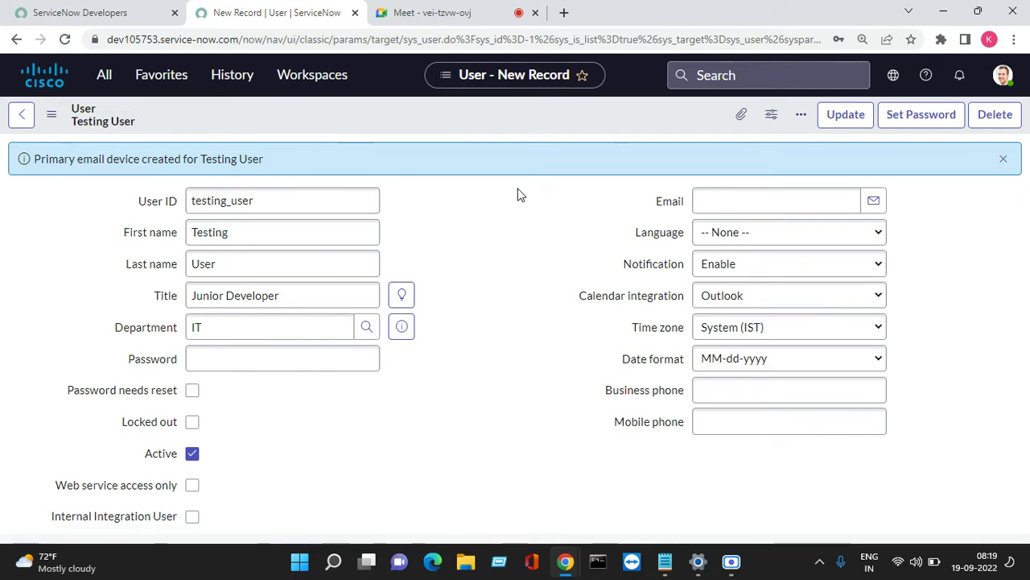
{"action": "scroll", "coordinate": [522, 195], "scroll_direction": "down", "scroll_amount": 3}
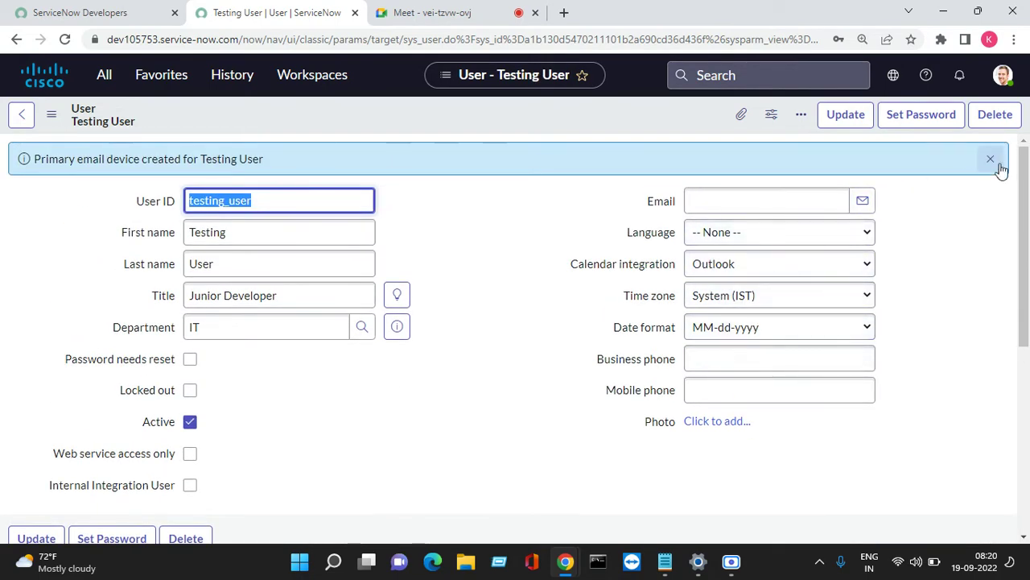
Generate a random password for testing_user, reveal and copy it, and save it.
{"action": "left_click", "coordinate": [995, 165]}
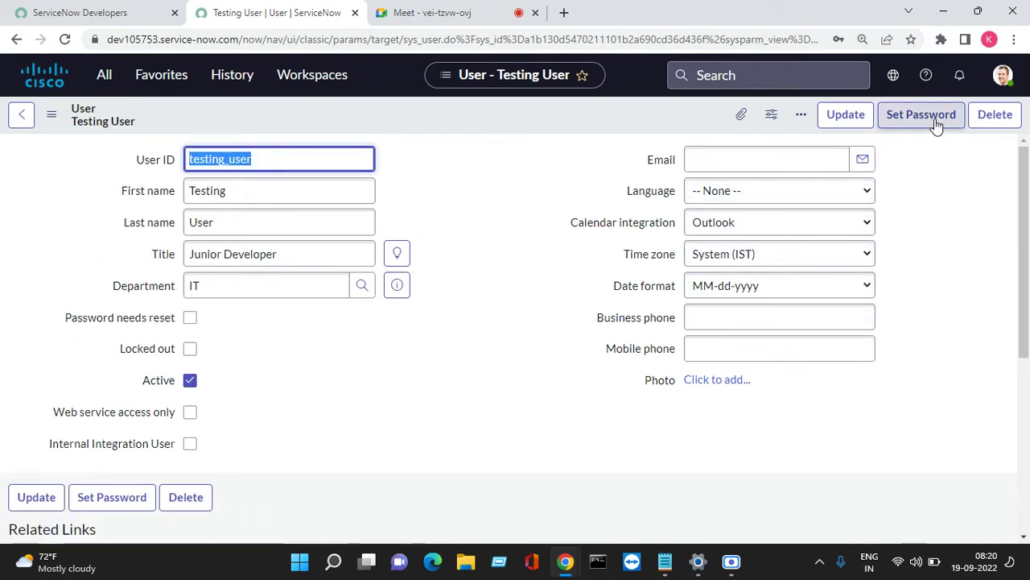
{"action": "left_click", "coordinate": [936, 123]}
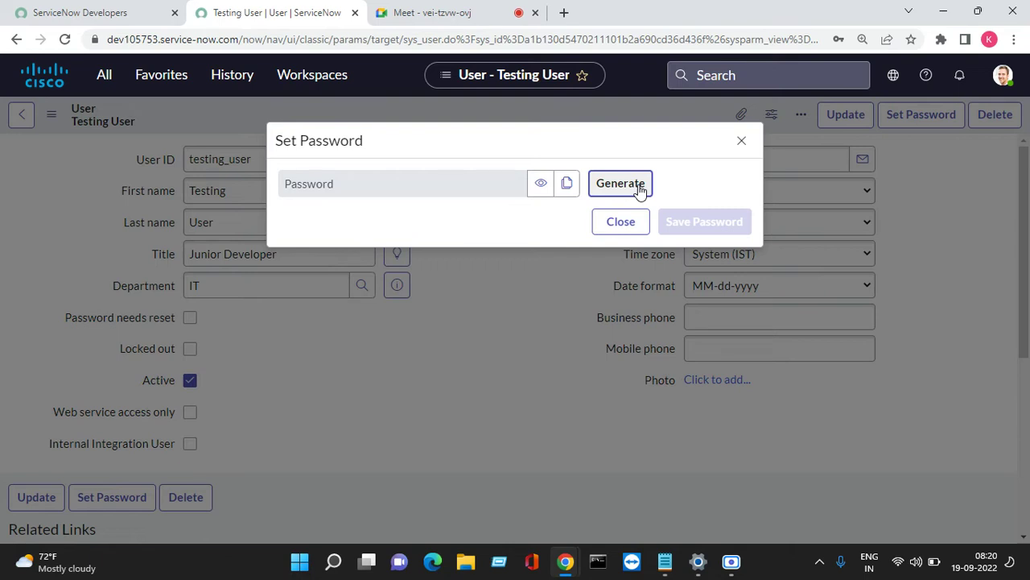
{"action": "left_click", "coordinate": [641, 190]}
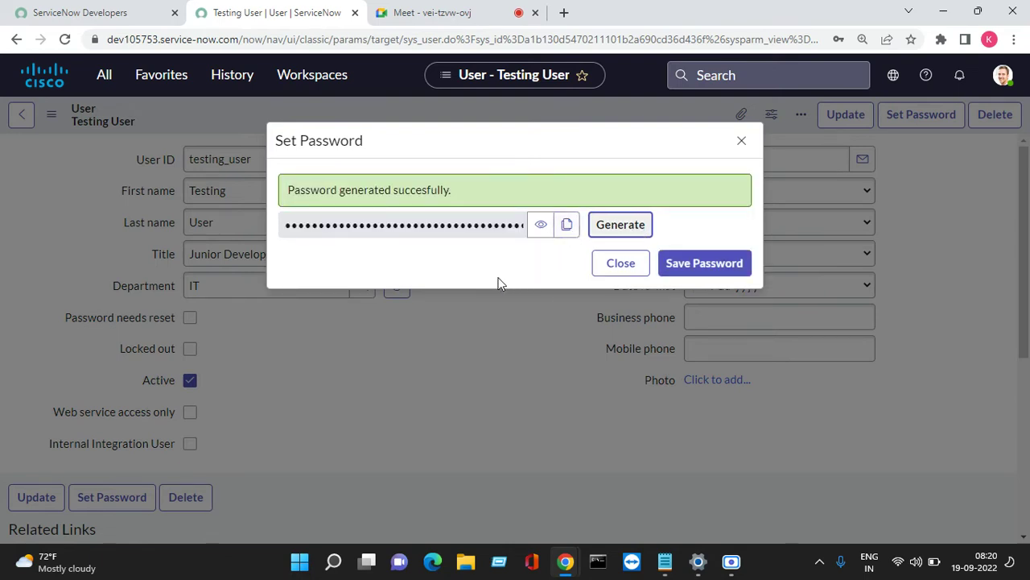
{"action": "left_click", "coordinate": [541, 225]}
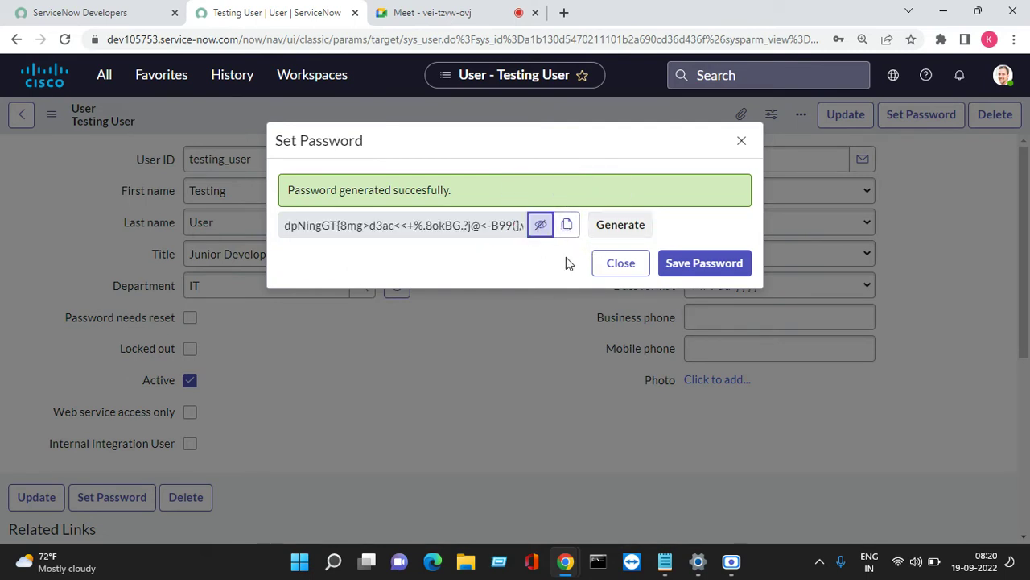
{"action": "left_click", "coordinate": [568, 227]}
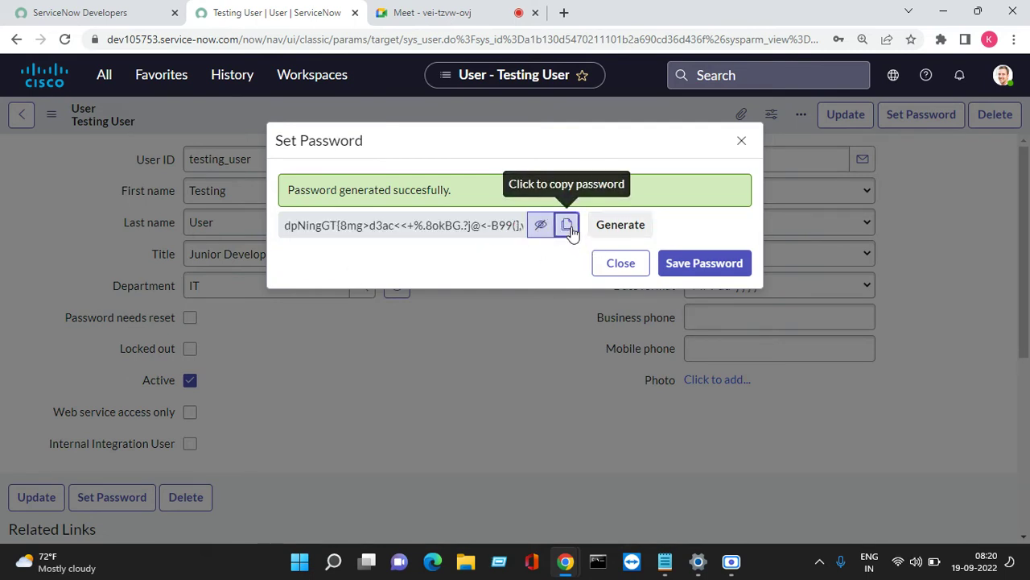
{"action": "left_click", "coordinate": [713, 268]}
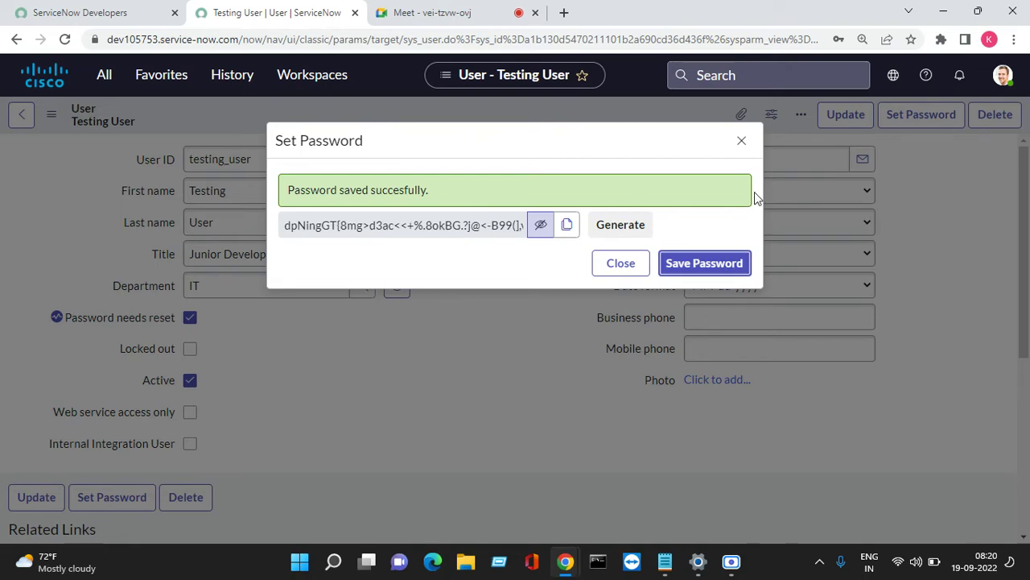
{"action": "left_click", "coordinate": [741, 142]}
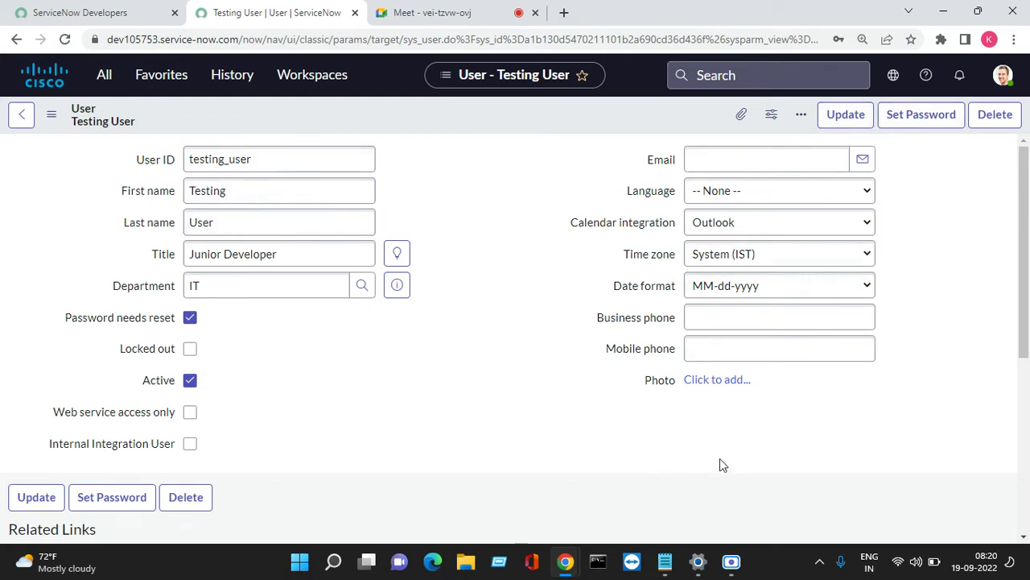
{"action": "key", "text": "super+r"}
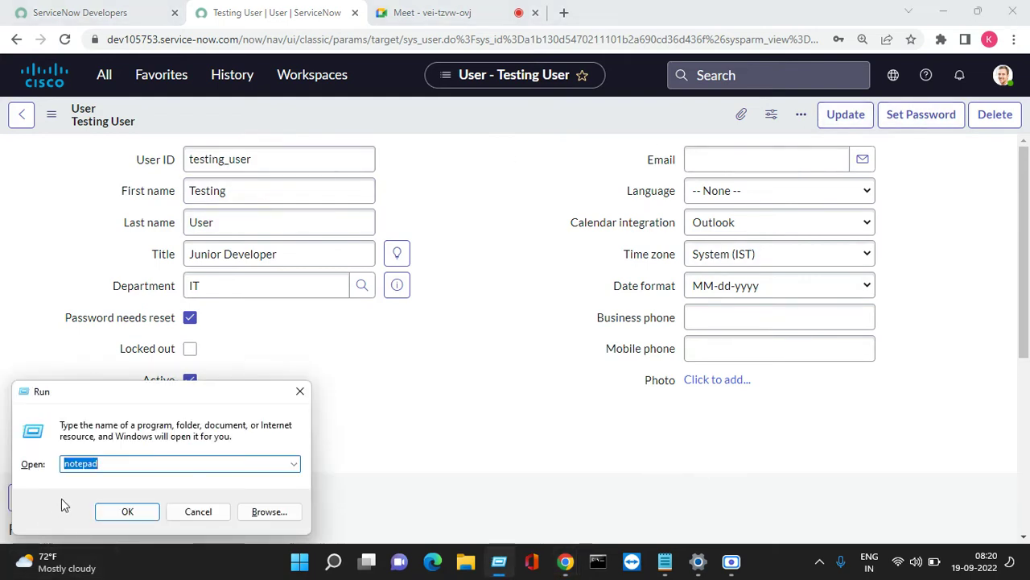
Paste the copied password into a new Notepad note.
{"action": "key", "text": "super+f"}
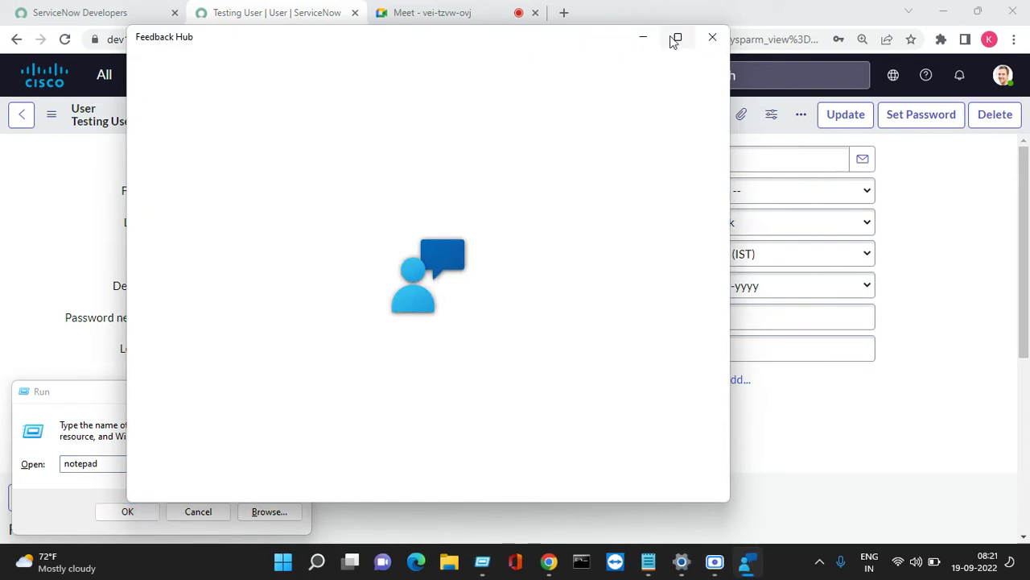
{"action": "left_click", "coordinate": [711, 38]}
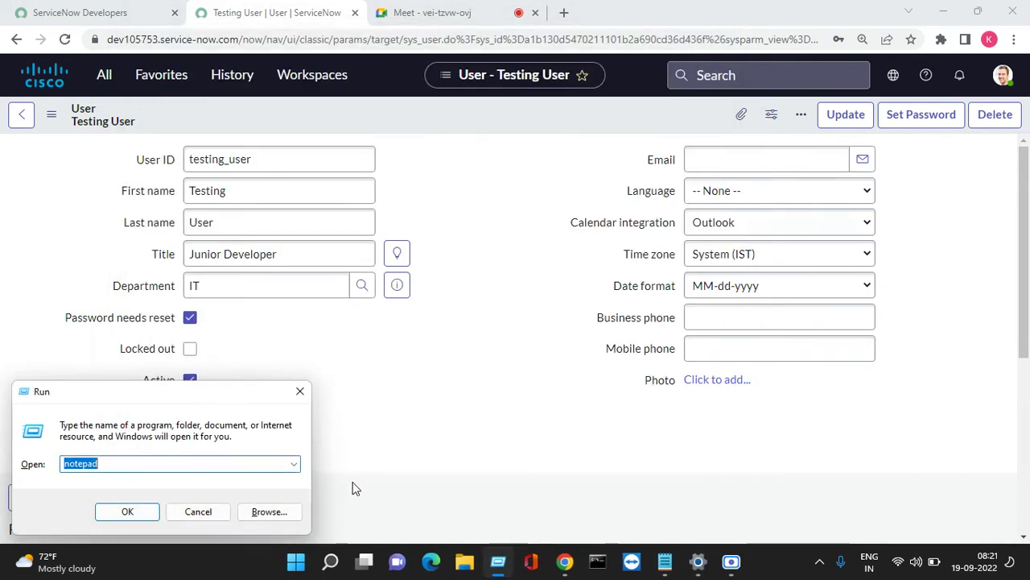
{"action": "left_click", "coordinate": [141, 519]}
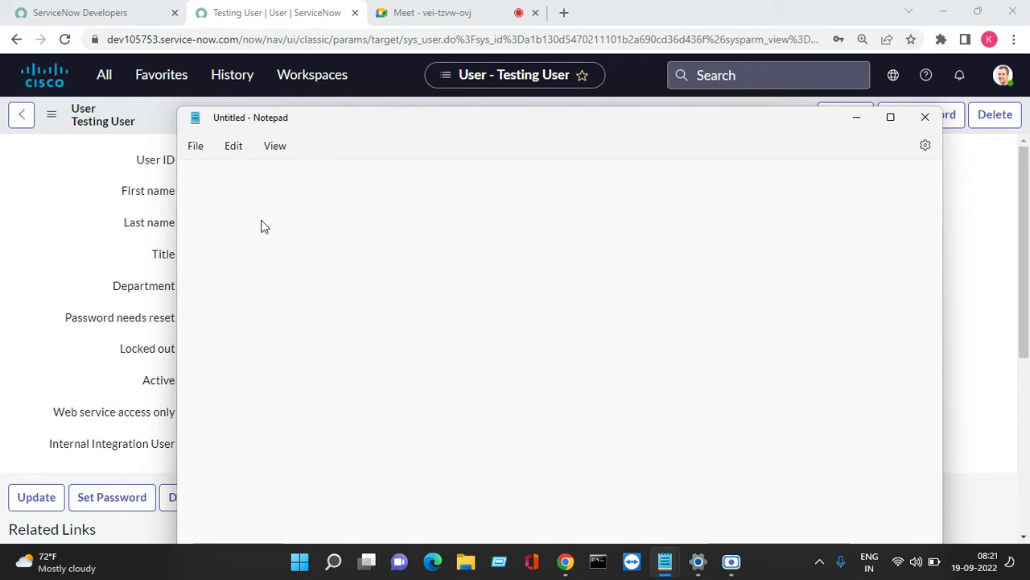
{"action": "right_click", "coordinate": [260, 226]}
{"action": "left_click", "coordinate": [309, 329]}
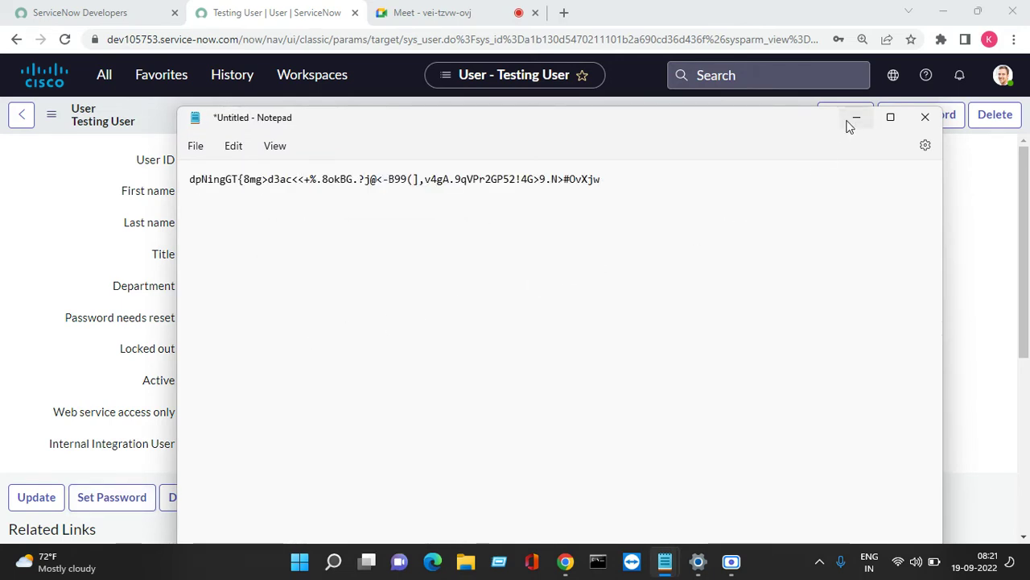
Copy the user ID testing_user and paste it on a line above the password.
{"action": "left_click", "coordinate": [856, 118]}
{"action": "double_click", "coordinate": [285, 159]}
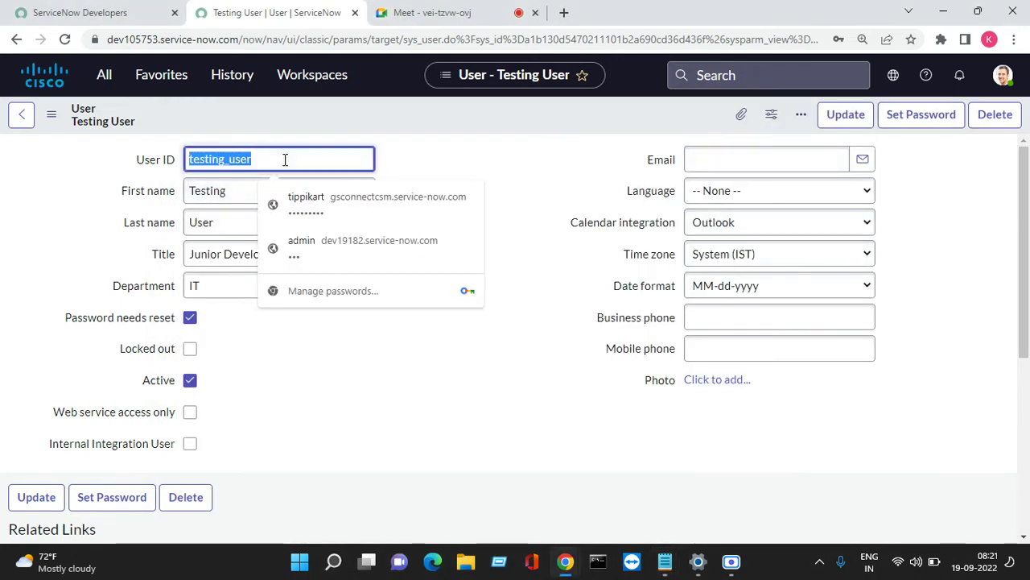
{"action": "right_click", "coordinate": [285, 159]}
{"action": "left_click", "coordinate": [330, 219]}
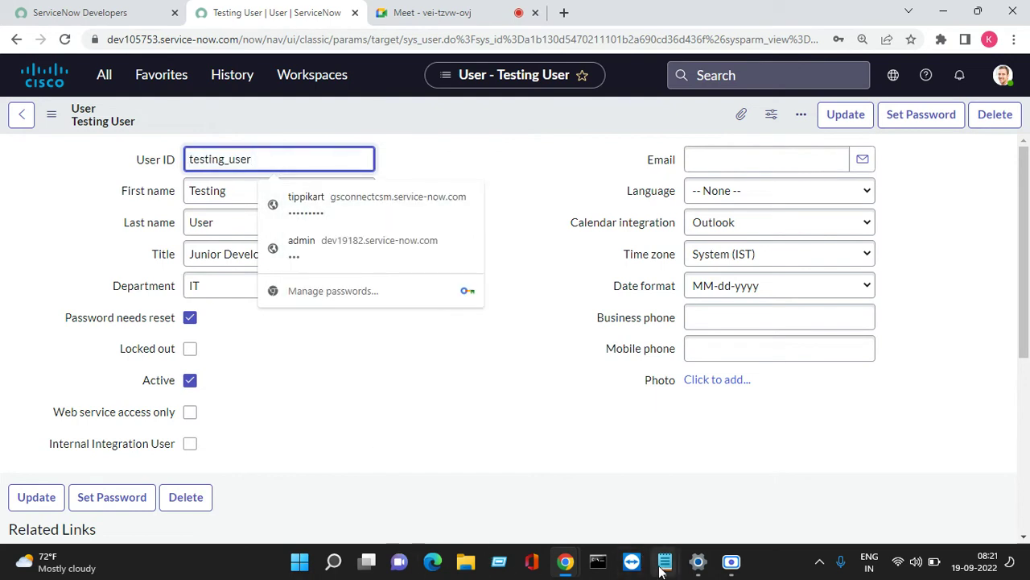
{"action": "left_click", "coordinate": [662, 569]}
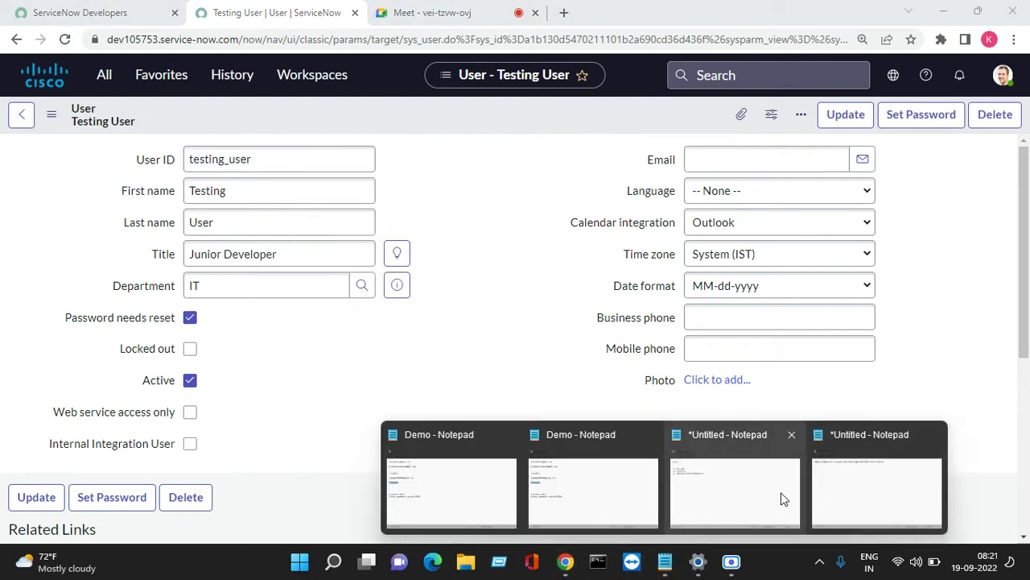
{"action": "left_click", "coordinate": [876, 491]}
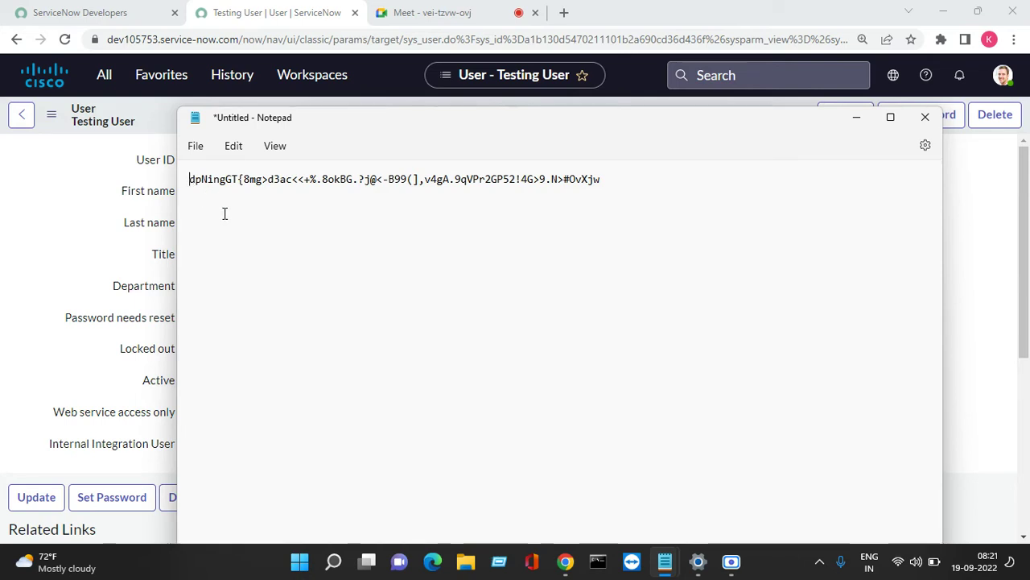
{"action": "key", "text": "Return"}
{"action": "key", "text": "Return"}
{"action": "key", "text": "Return"}
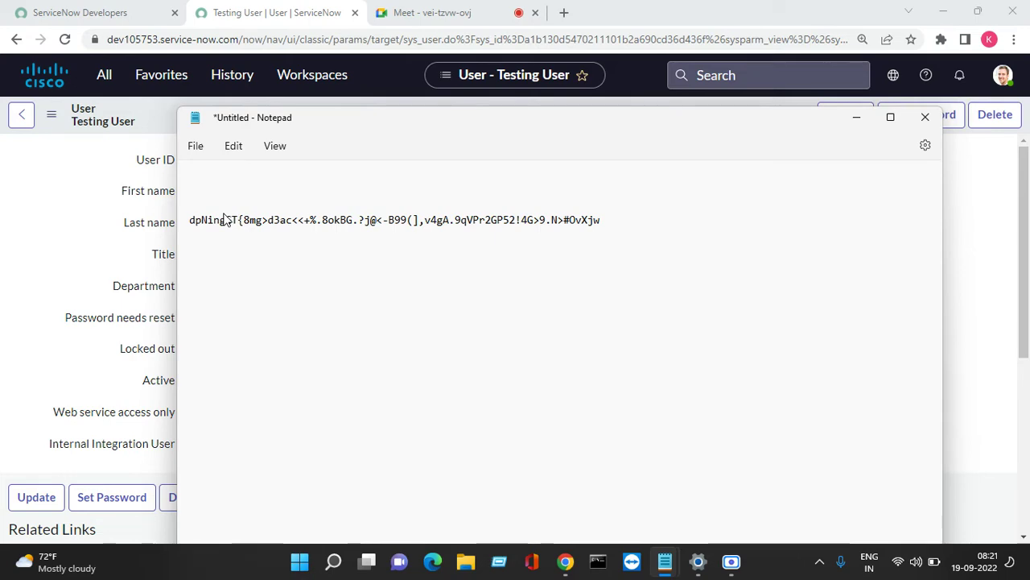
{"action": "right_click", "coordinate": [240, 180]}
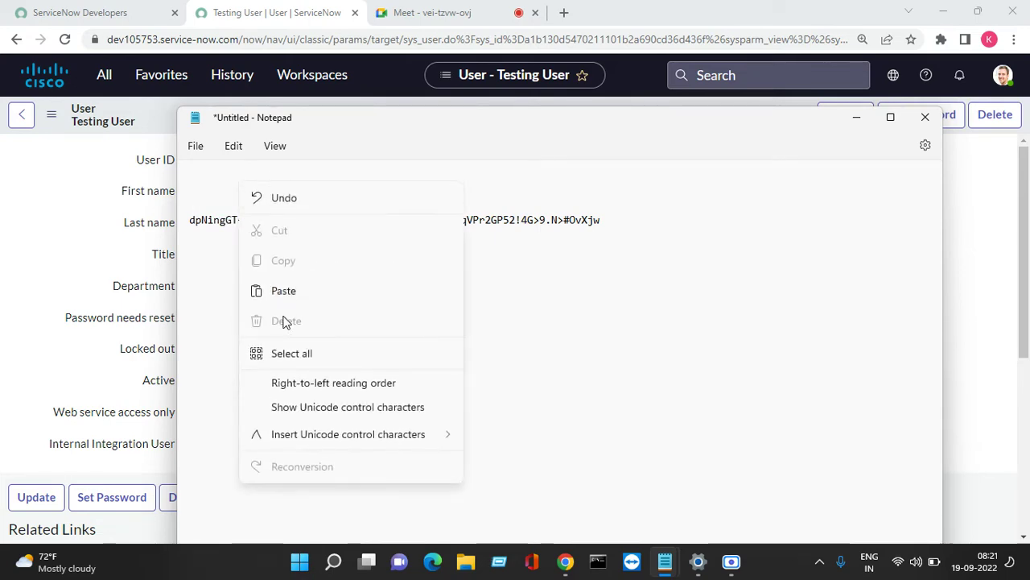
{"action": "left_click", "coordinate": [288, 293]}
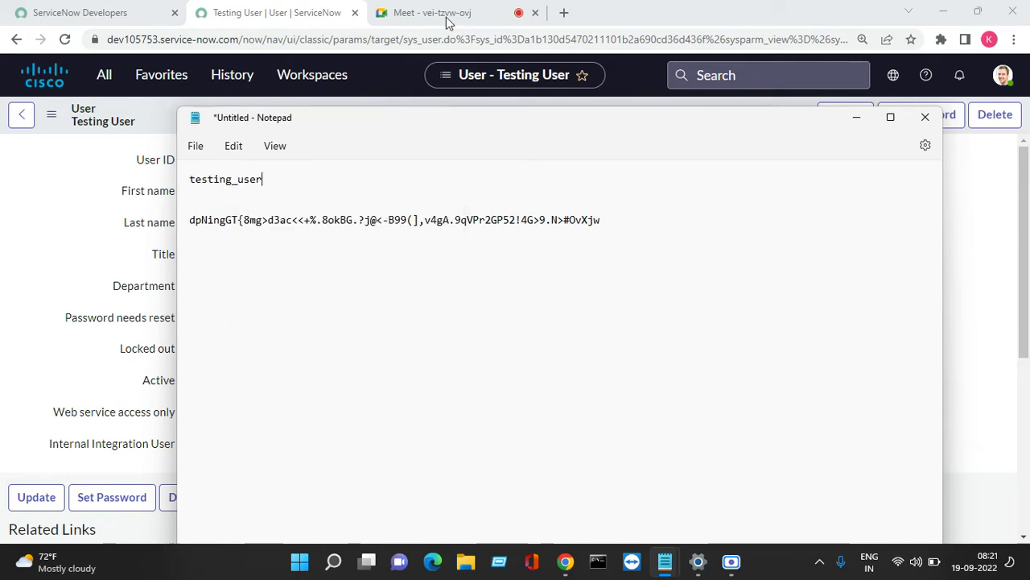
Return to the Testing User record and open a new Chrome incognito window.
{"action": "left_click", "coordinate": [447, 13]}
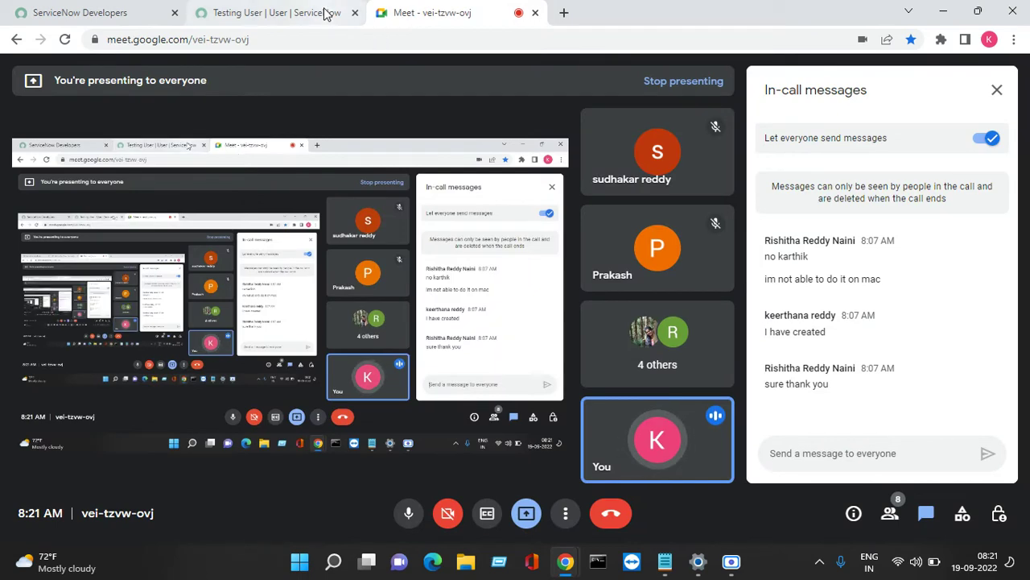
{"action": "left_click", "coordinate": [325, 13]}
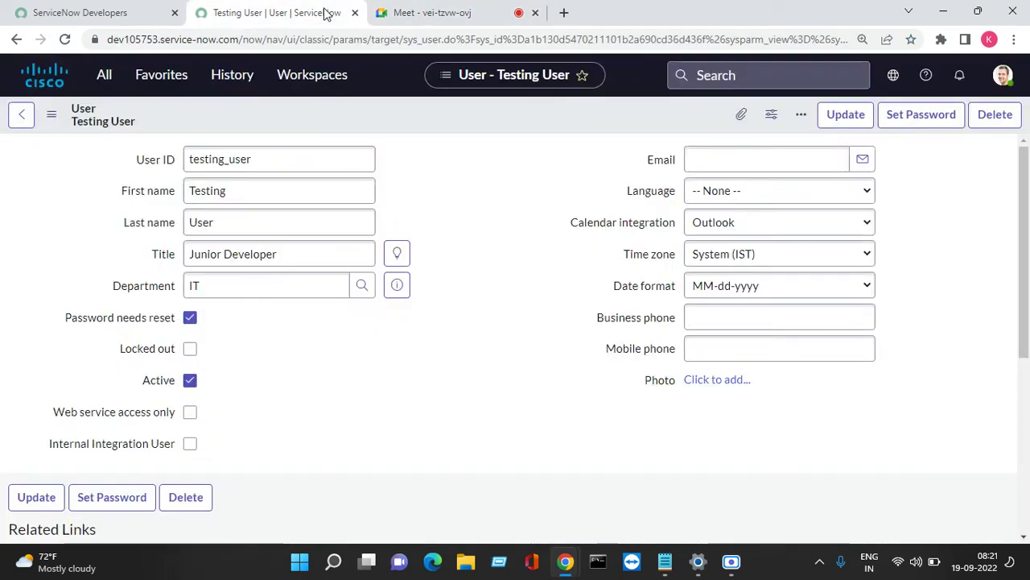
{"action": "left_click", "coordinate": [1013, 39]}
{"action": "left_click", "coordinate": [918, 100]}
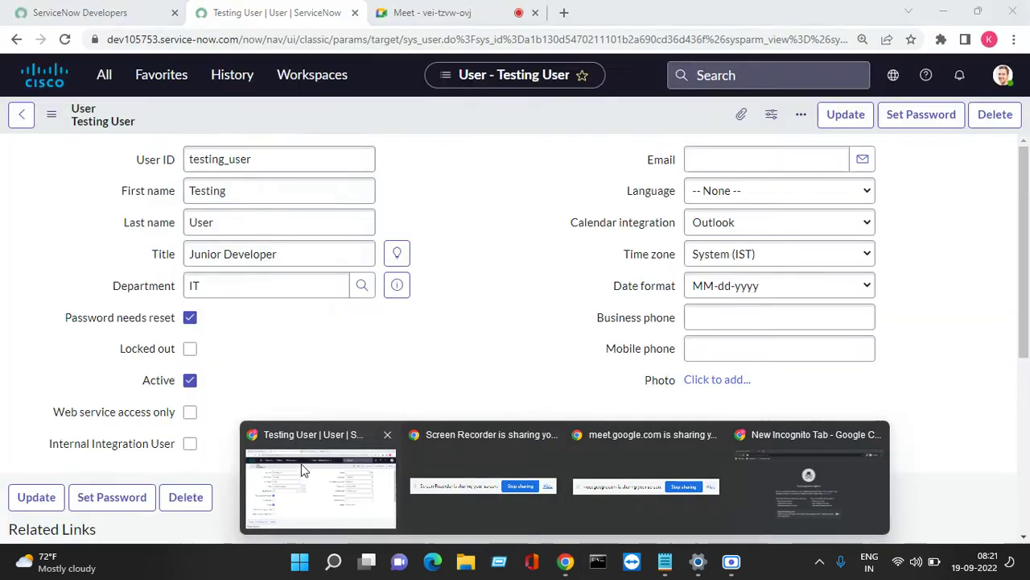
Copy the instance's base web address and load it in the incognito window.
{"action": "left_click", "coordinate": [289, 483]}
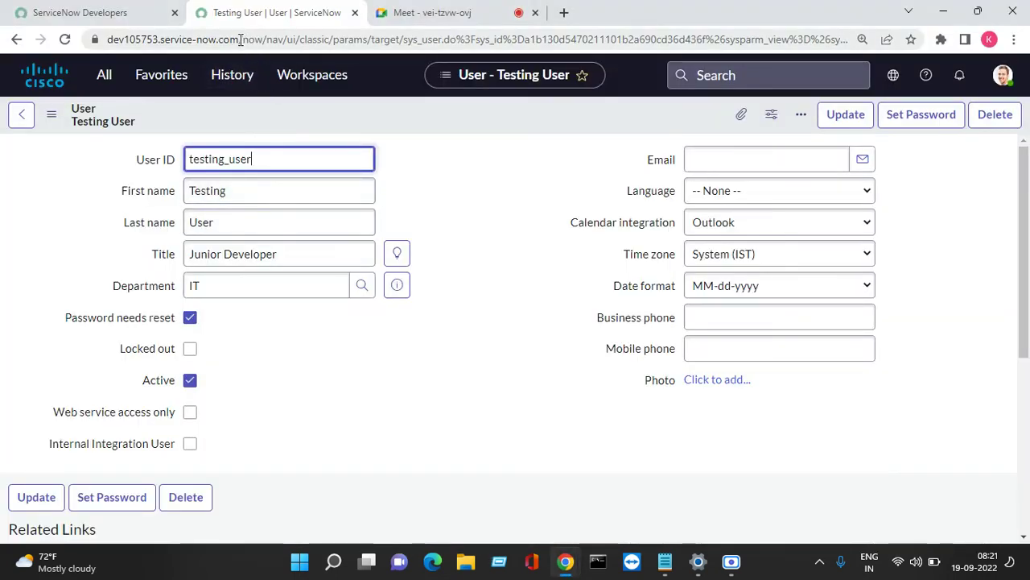
{"action": "left_click_drag", "start_coordinate": [240, 39], "coordinate": [109, 40]}
{"action": "right_click", "coordinate": [203, 49]}
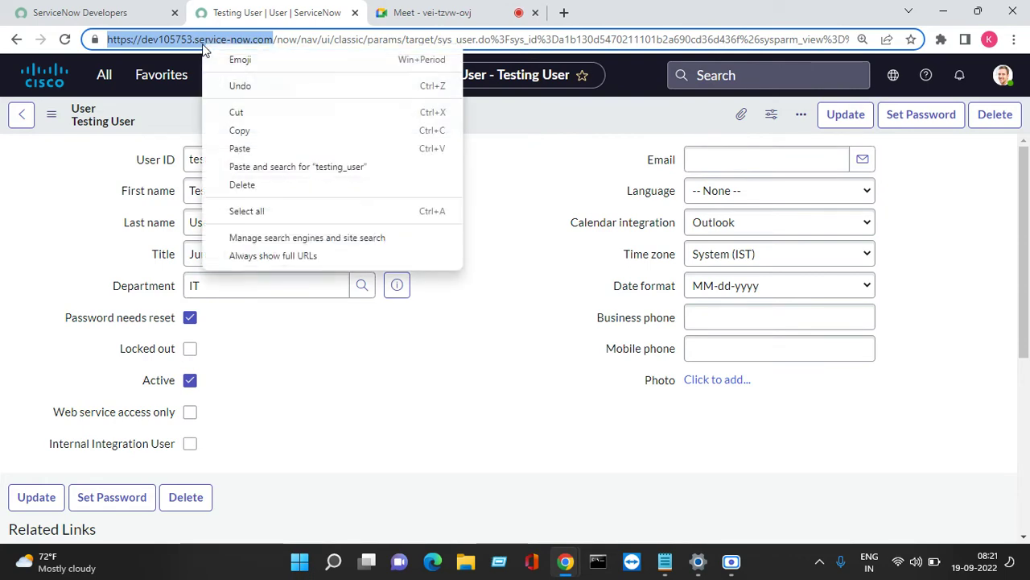
{"action": "left_click", "coordinate": [240, 130]}
{"action": "left_click", "coordinate": [577, 554]}
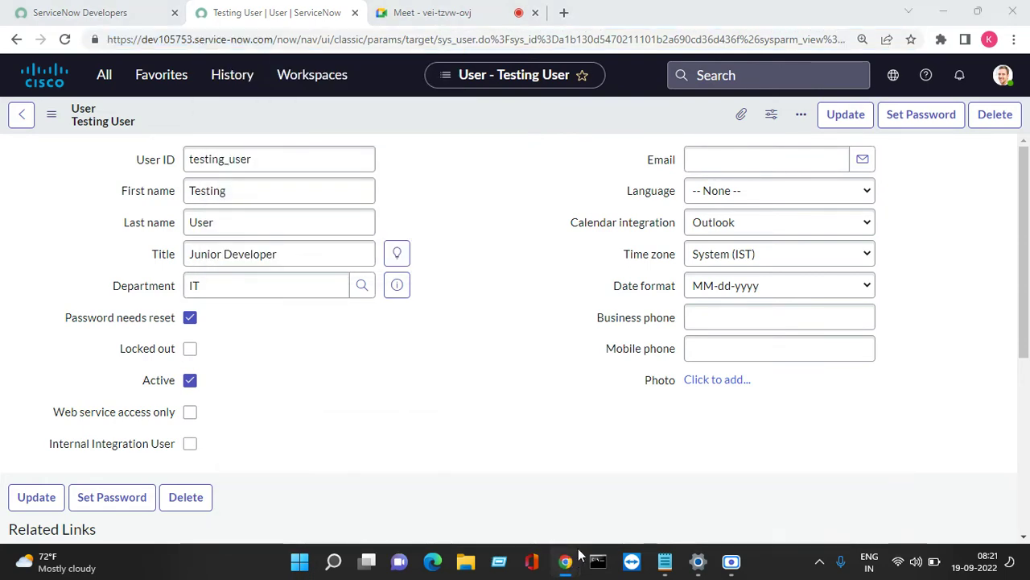
{"action": "left_click", "coordinate": [803, 501]}
{"action": "right_click", "coordinate": [241, 44]}
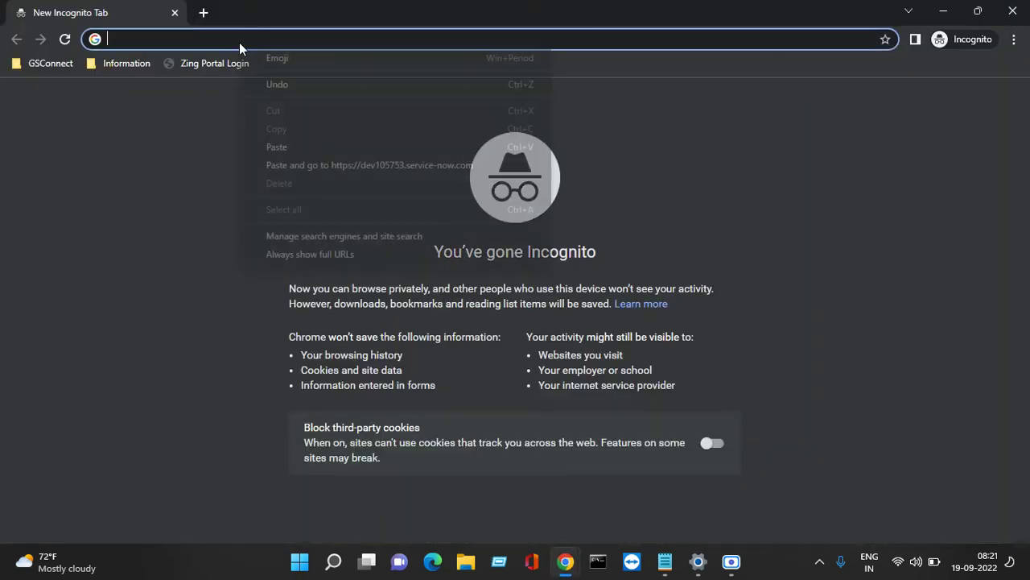
{"action": "left_click", "coordinate": [300, 167]}
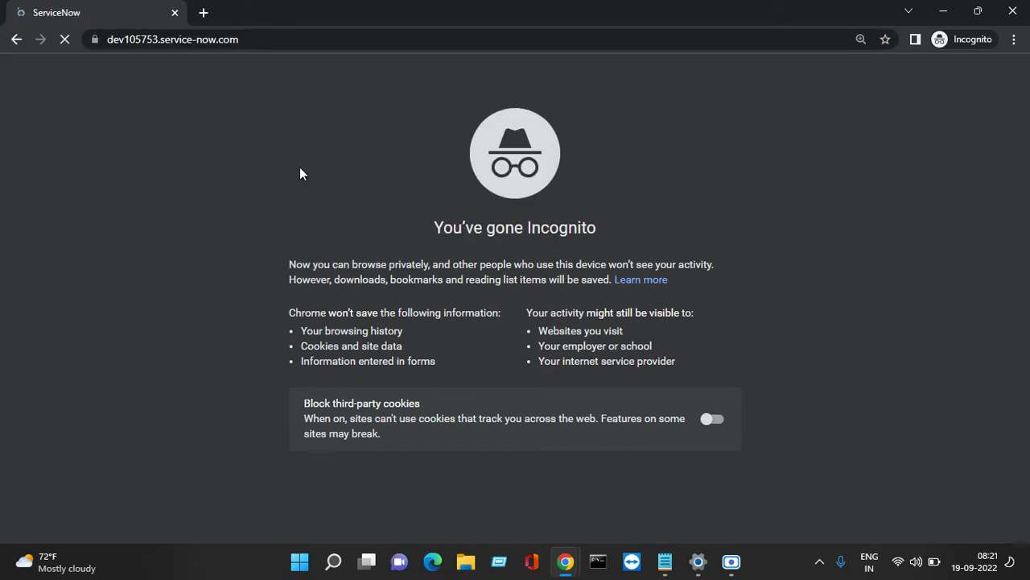
Copy testing_user from the note and paste it as the login user name.
{"action": "mouse_move", "coordinate": [665, 561]}
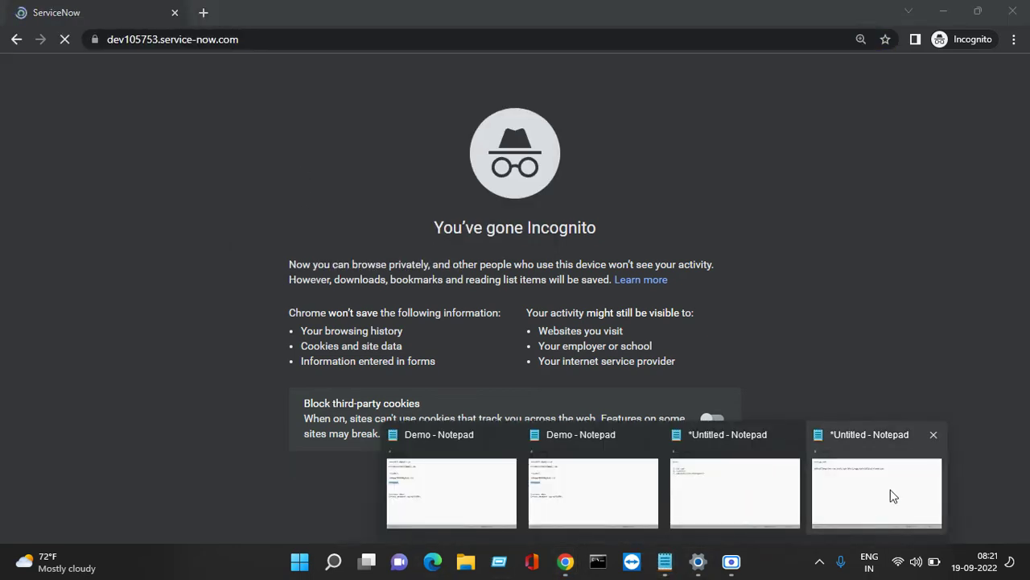
{"action": "left_click", "coordinate": [892, 495]}
{"action": "left_click_drag", "start_coordinate": [266, 179], "coordinate": [187, 179]}
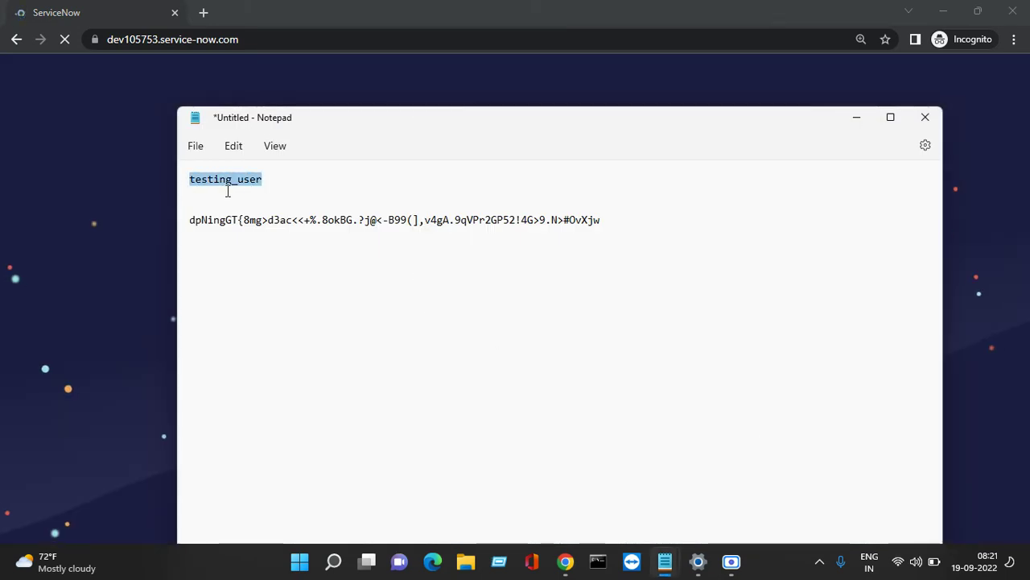
{"action": "right_click", "coordinate": [228, 190]}
{"action": "left_click", "coordinate": [271, 268]}
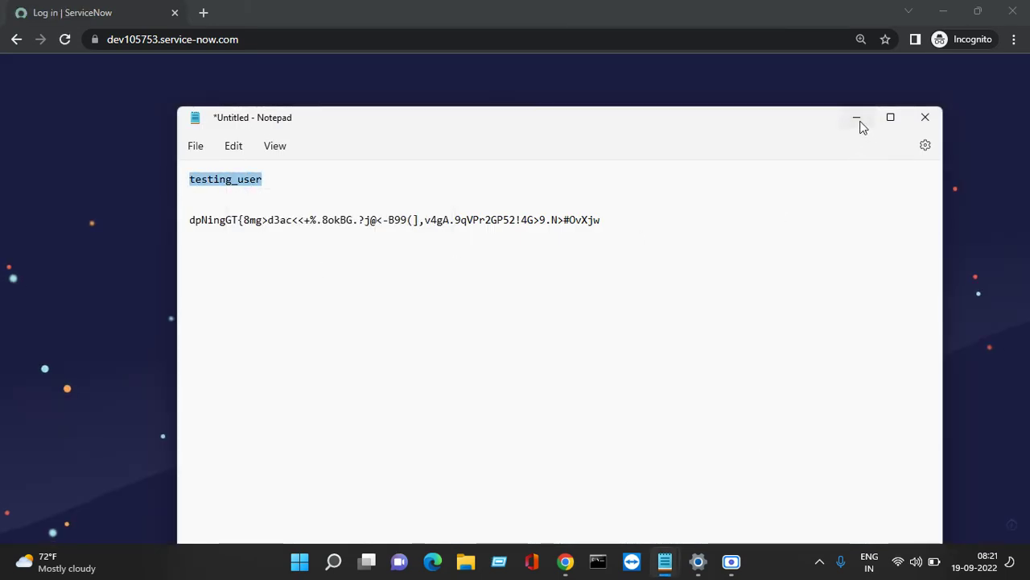
{"action": "left_click", "coordinate": [858, 120]}
{"action": "right_click", "coordinate": [502, 211]}
{"action": "left_click", "coordinate": [505, 327]}
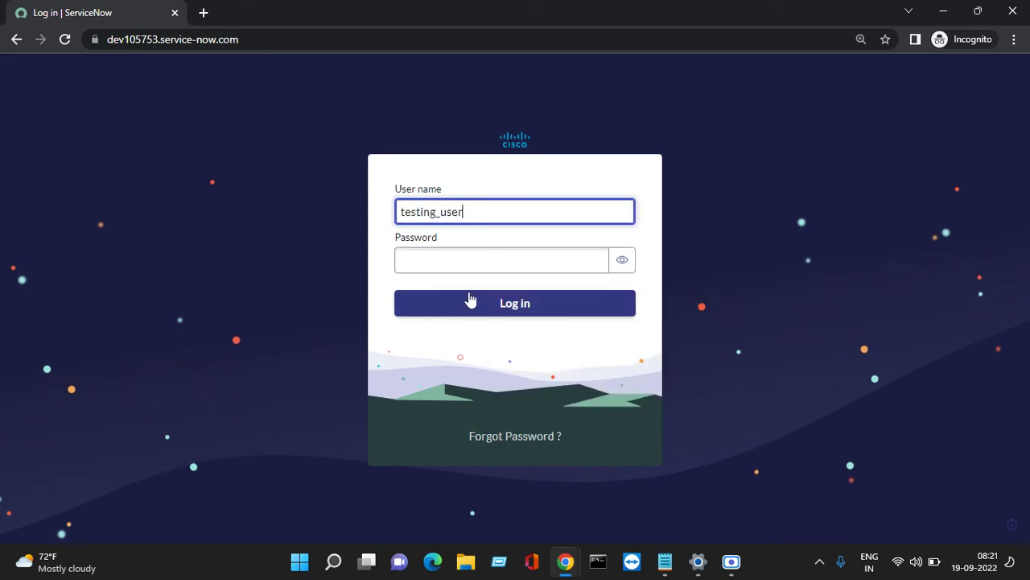
Copy the password from the note, paste it into the login form and log in.
{"action": "left_click", "coordinate": [476, 260]}
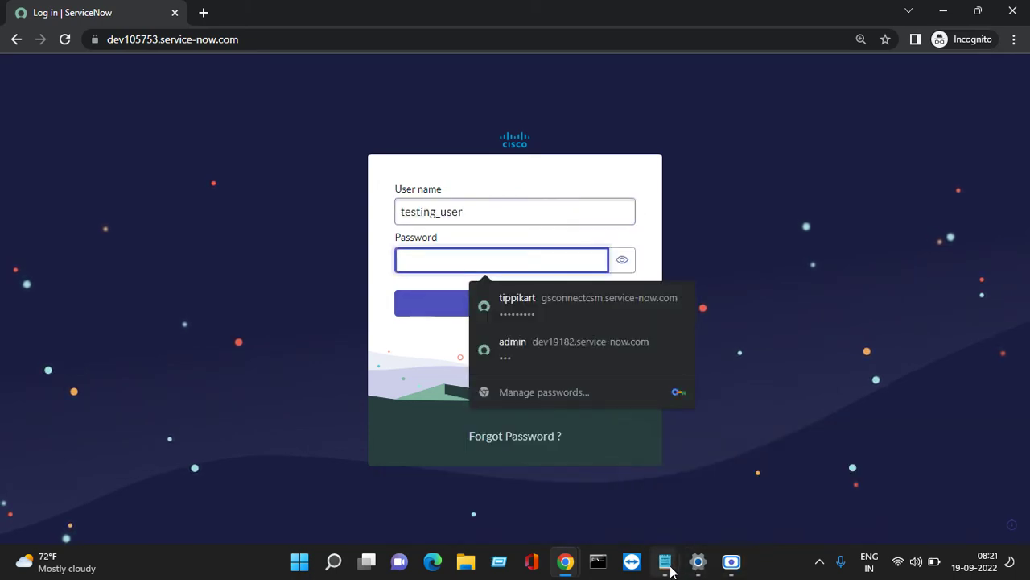
{"action": "mouse_move", "coordinate": [671, 570]}
{"action": "left_click", "coordinate": [851, 488]}
{"action": "left_click", "coordinate": [619, 237]}
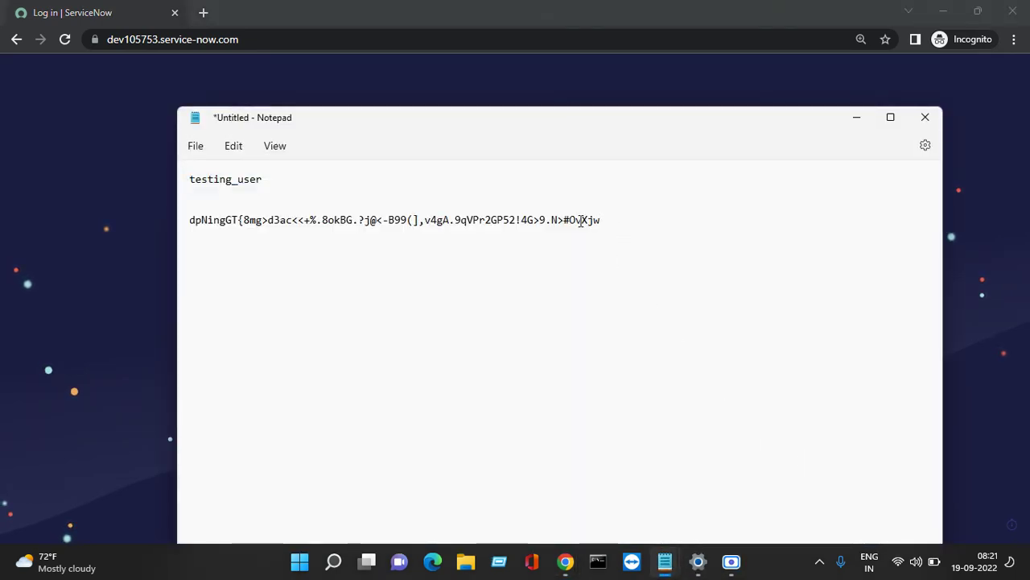
{"action": "left_click_drag", "start_coordinate": [601, 219], "coordinate": [192, 232]}
{"action": "right_click", "coordinate": [199, 231]}
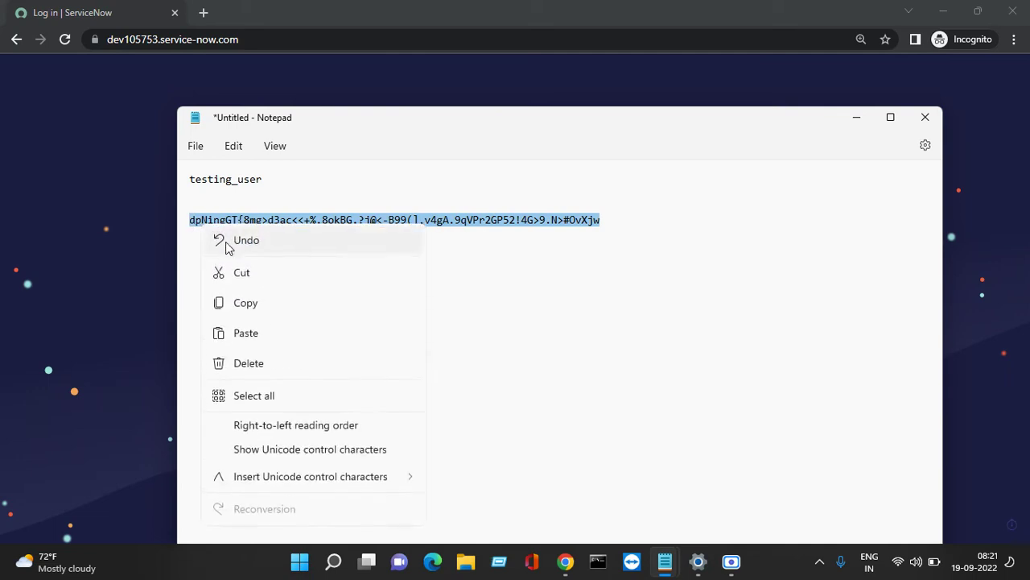
{"action": "left_click", "coordinate": [253, 304]}
{"action": "left_click", "coordinate": [858, 121]}
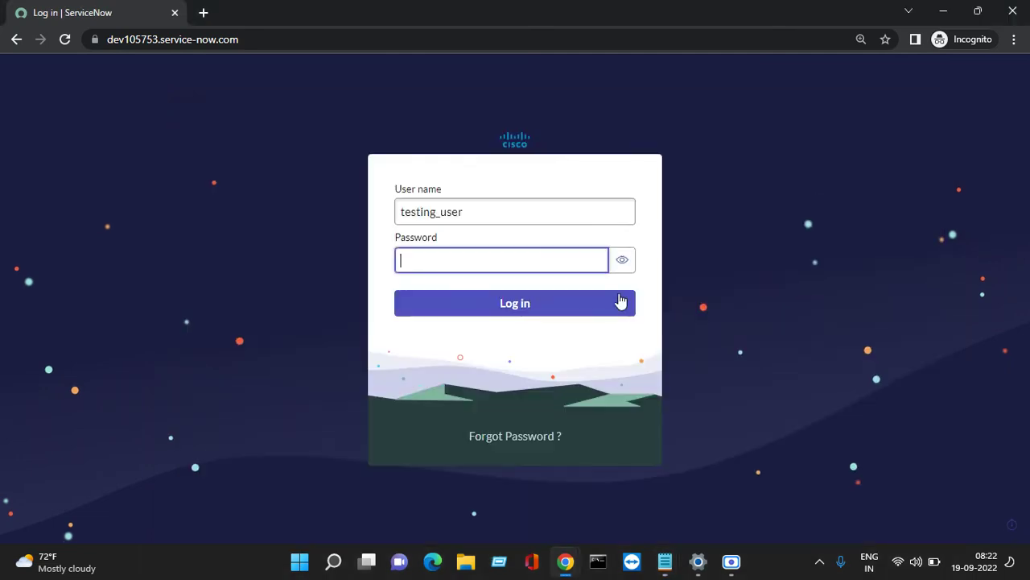
{"action": "right_click", "coordinate": [505, 256]}
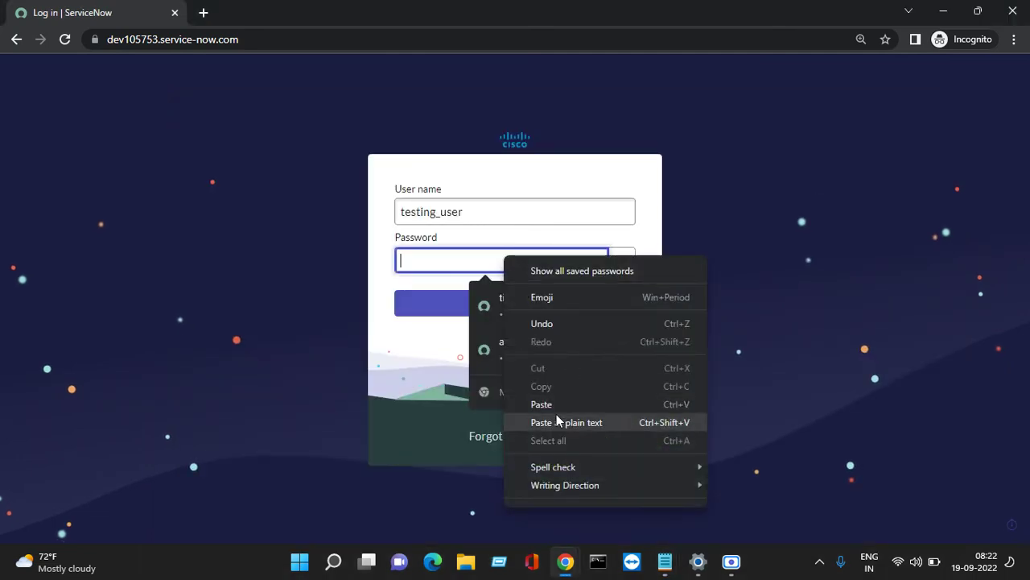
{"action": "left_click", "coordinate": [551, 406]}
{"action": "left_click", "coordinate": [551, 304]}
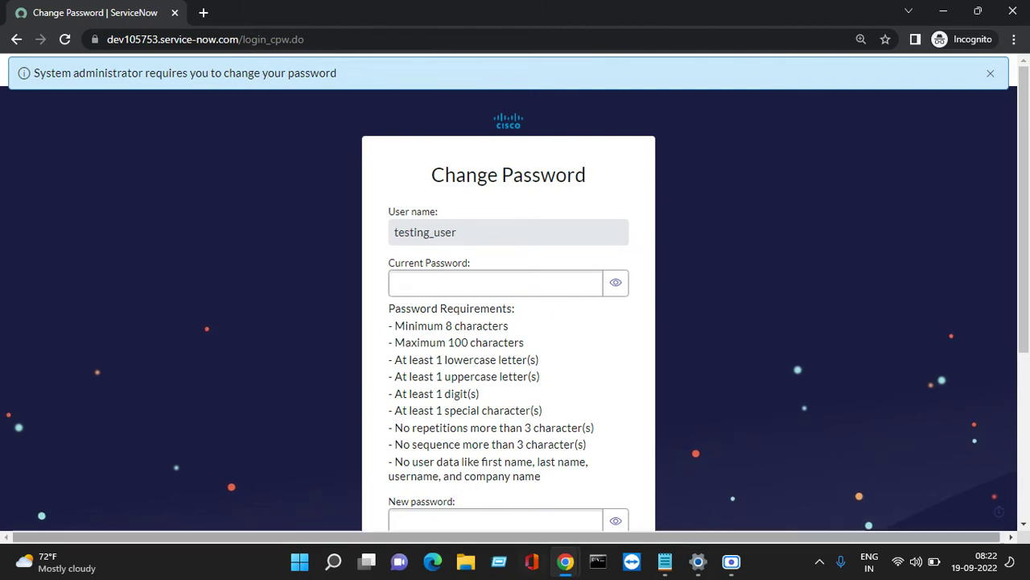
Paste the current password into the Change Password form in the incognito window.
{"action": "mouse_move", "coordinate": [565, 561]}
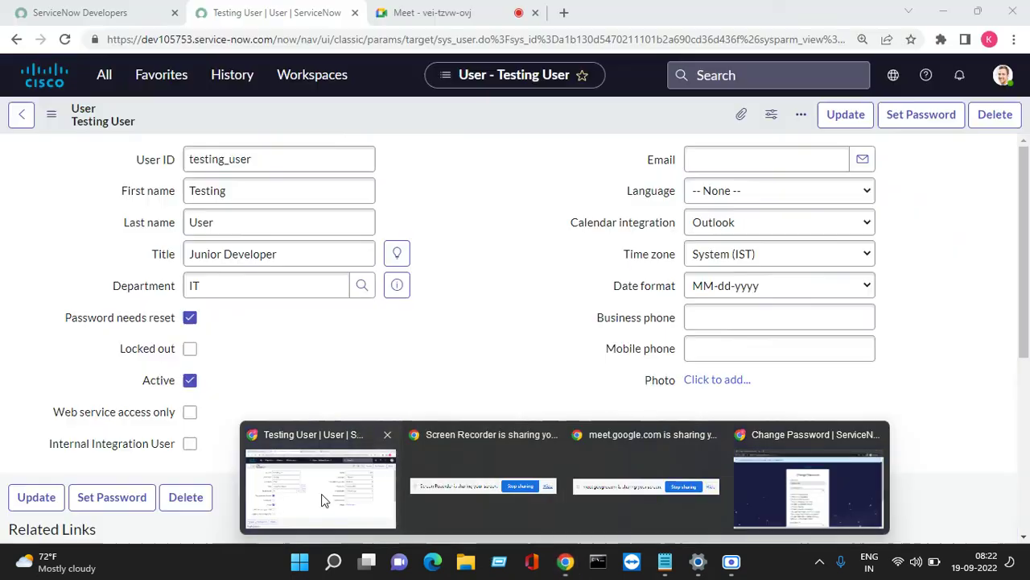
{"action": "left_click", "coordinate": [321, 500]}
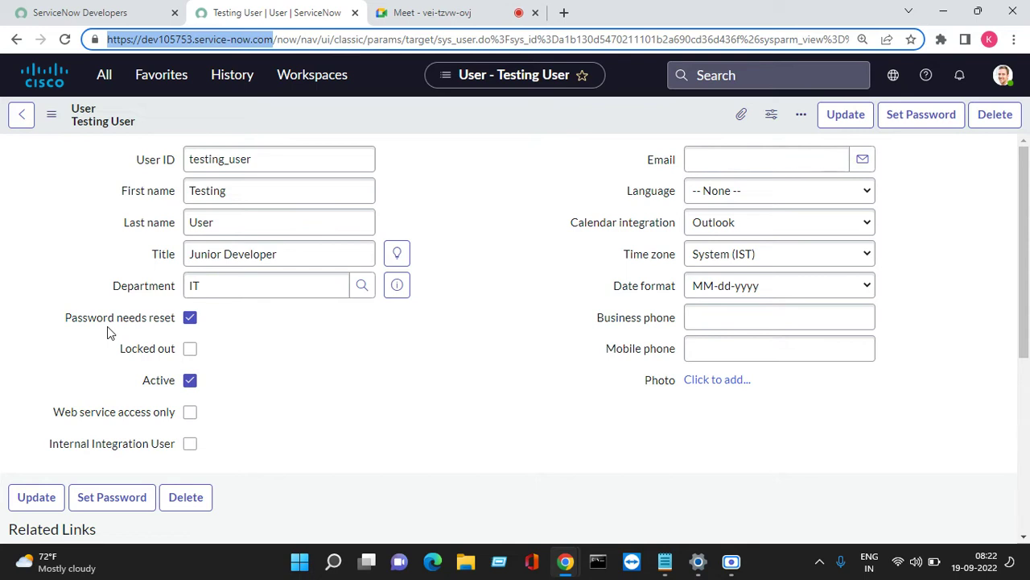
{"action": "left_click", "coordinate": [944, 12]}
{"action": "left_click", "coordinate": [394, 283]}
{"action": "scroll", "coordinate": [410, 257], "scroll_direction": "down", "scroll_amount": 1}
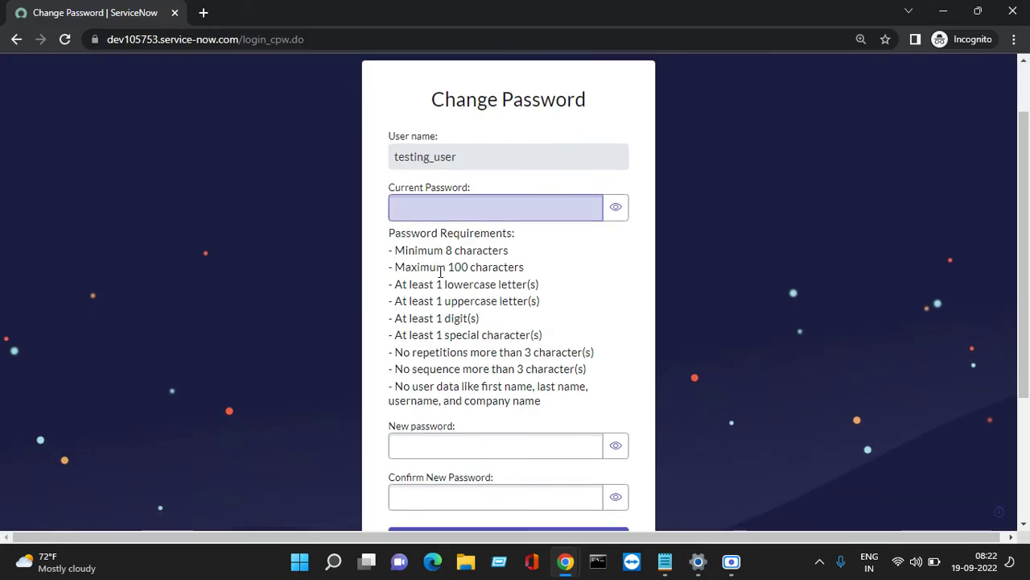
{"action": "right_click", "coordinate": [433, 214]}
{"action": "left_click", "coordinate": [471, 363]}
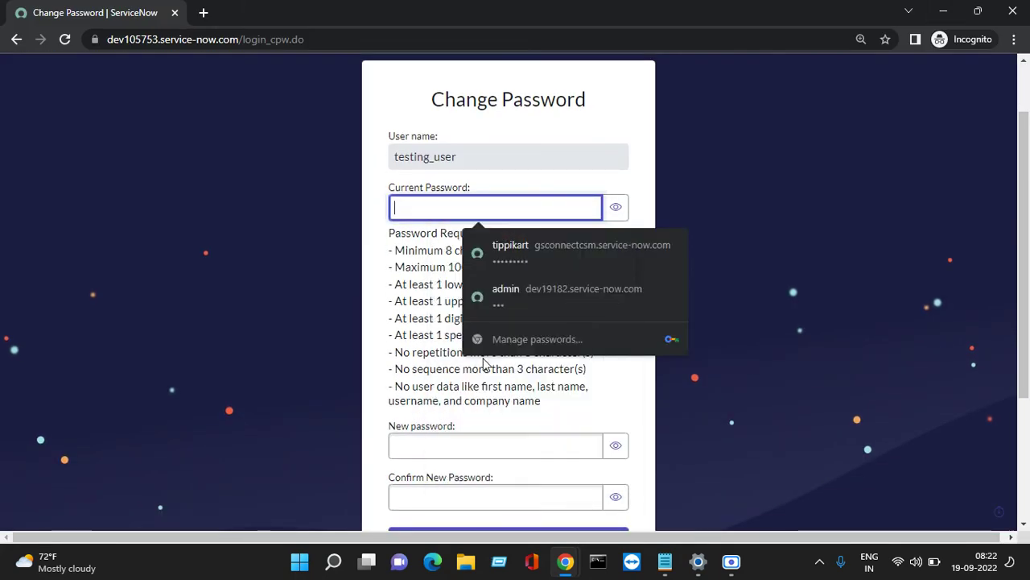
{"action": "scroll", "coordinate": [426, 330], "scroll_direction": "down", "scroll_amount": 2}
{"action": "left_click", "coordinate": [426, 293]}
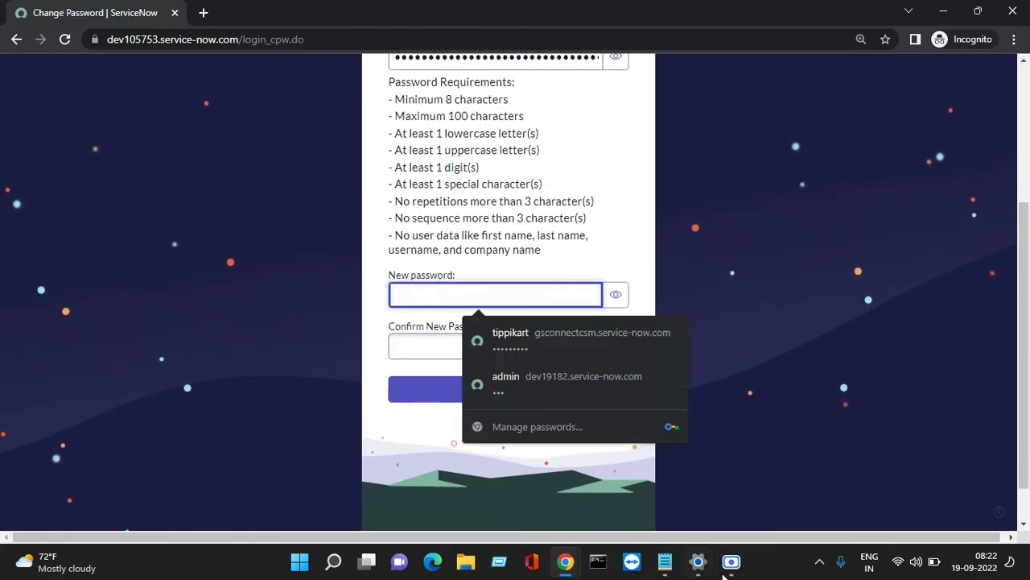
Copy the sample new password from the Demo note and paste it into New password.
{"action": "left_click", "coordinate": [665, 550]}
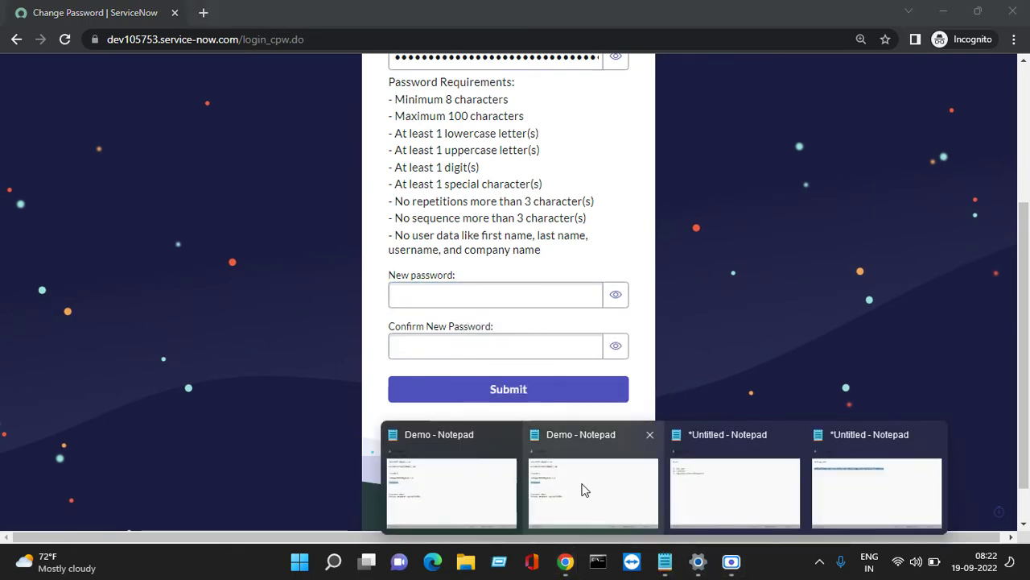
{"action": "left_click", "coordinate": [582, 488]}
{"action": "left_click", "coordinate": [351, 327]}
{"action": "left_click_drag", "start_coordinate": [251, 245], "coordinate": [168, 246]}
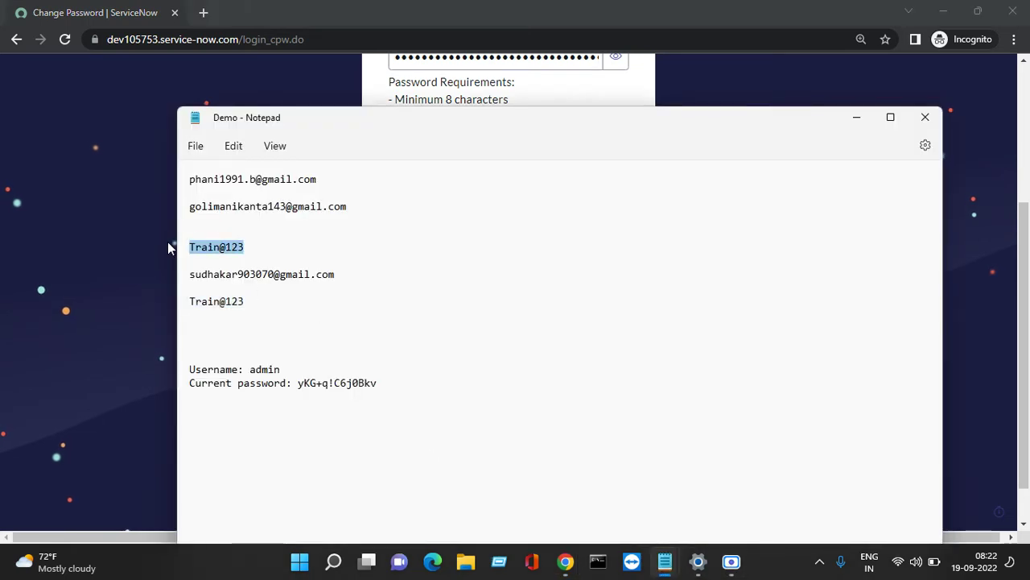
{"action": "right_click", "coordinate": [214, 258]}
{"action": "left_click", "coordinate": [297, 94]}
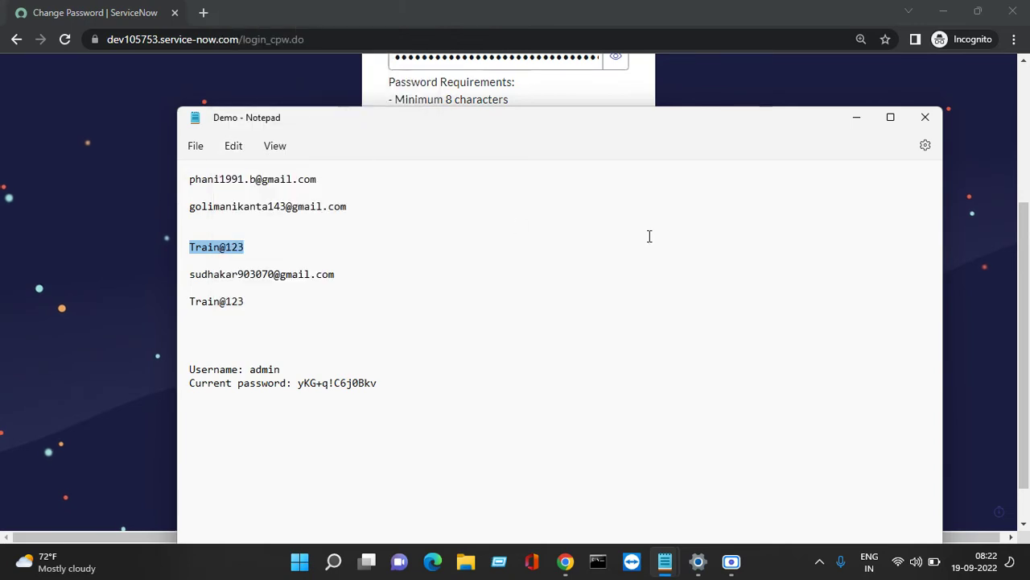
{"action": "left_click", "coordinate": [857, 118]}
{"action": "right_click", "coordinate": [483, 298]}
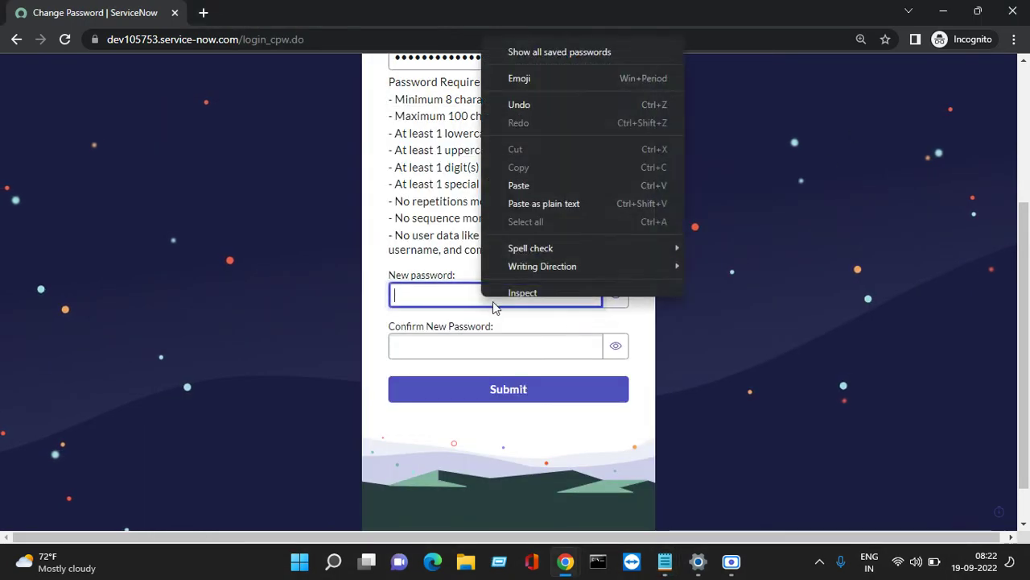
{"action": "left_click", "coordinate": [524, 198]}
Paste the new password into Confirm New Password, submit, and dismiss the Work your way tour.
{"action": "left_click", "coordinate": [473, 348]}
{"action": "right_click", "coordinate": [473, 348]}
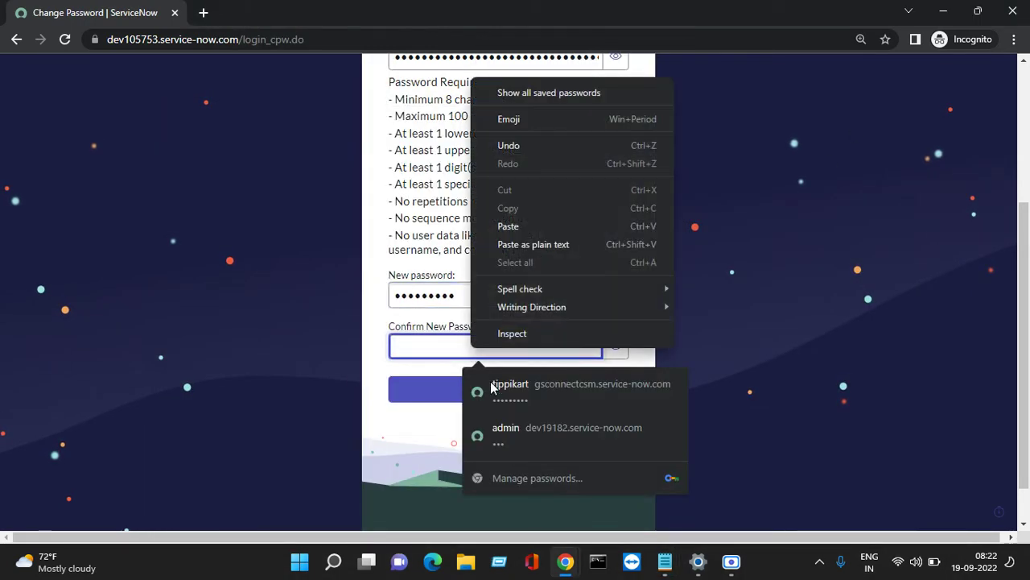
{"action": "left_click", "coordinate": [517, 234]}
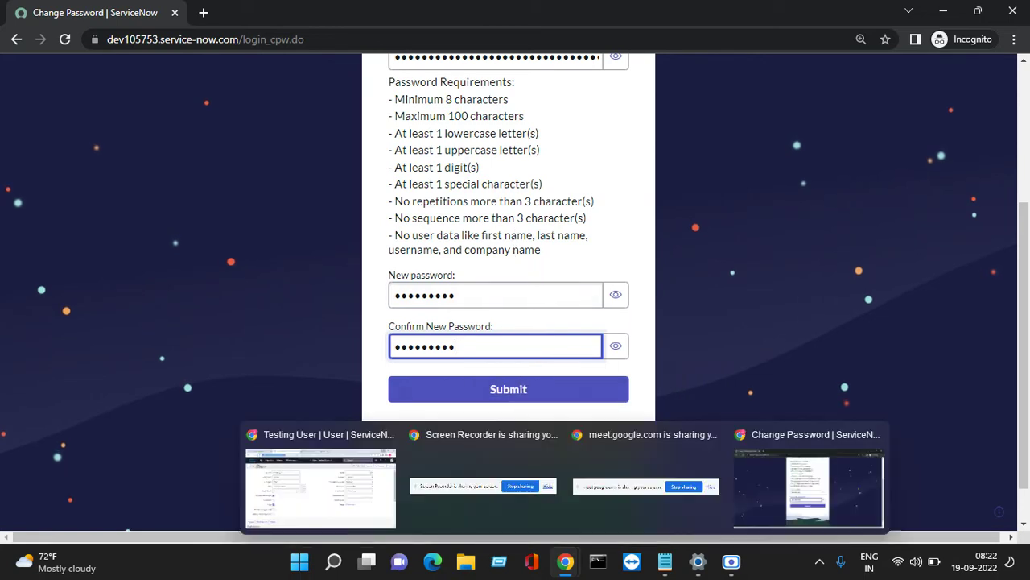
{"action": "left_click", "coordinate": [545, 395]}
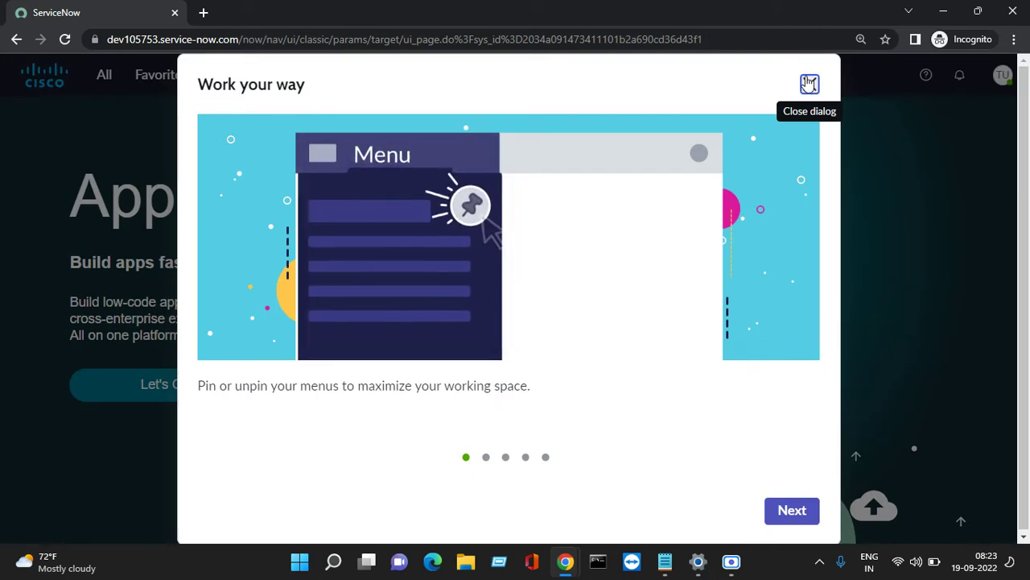
{"action": "left_click", "coordinate": [808, 85]}
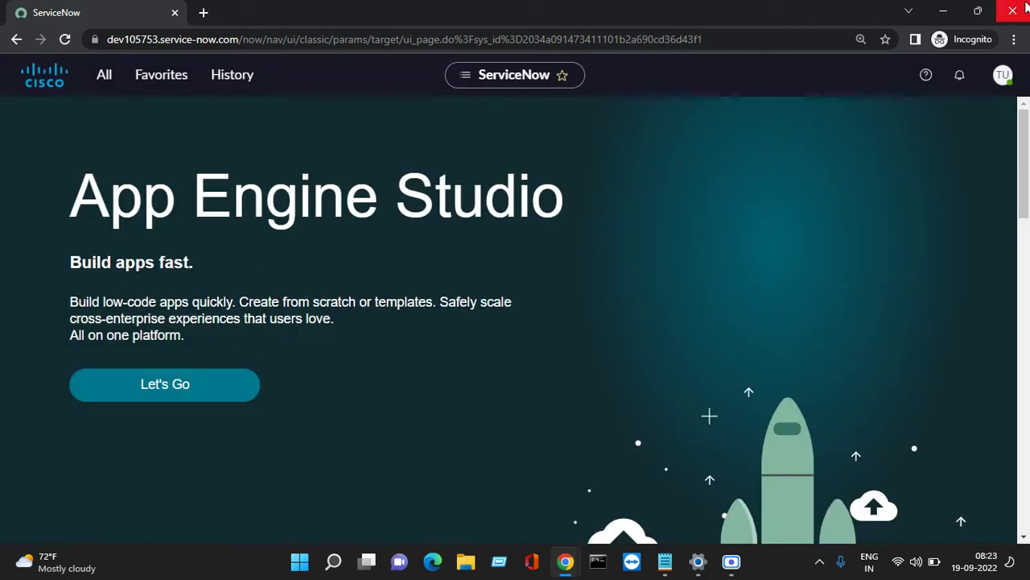
{"action": "mouse_move", "coordinate": [561, 559]}
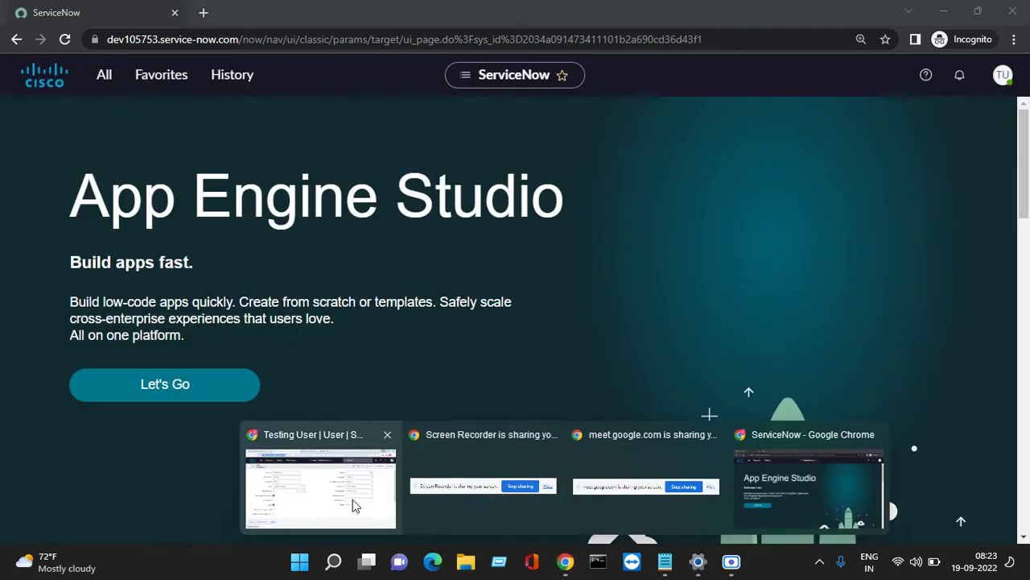
{"action": "left_click", "coordinate": [357, 502]}
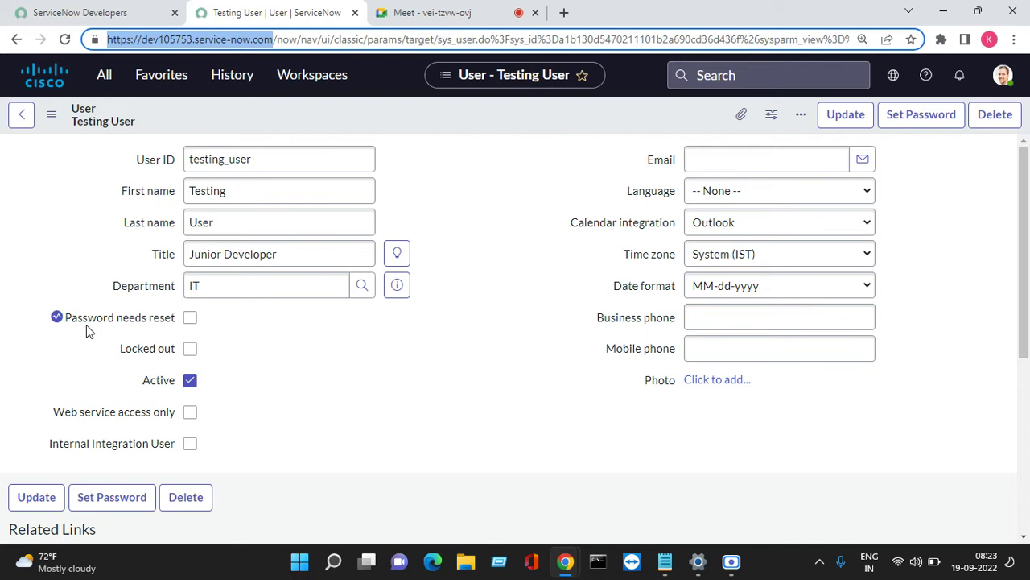
{"action": "left_click_drag", "start_coordinate": [65, 317], "coordinate": [188, 318]}
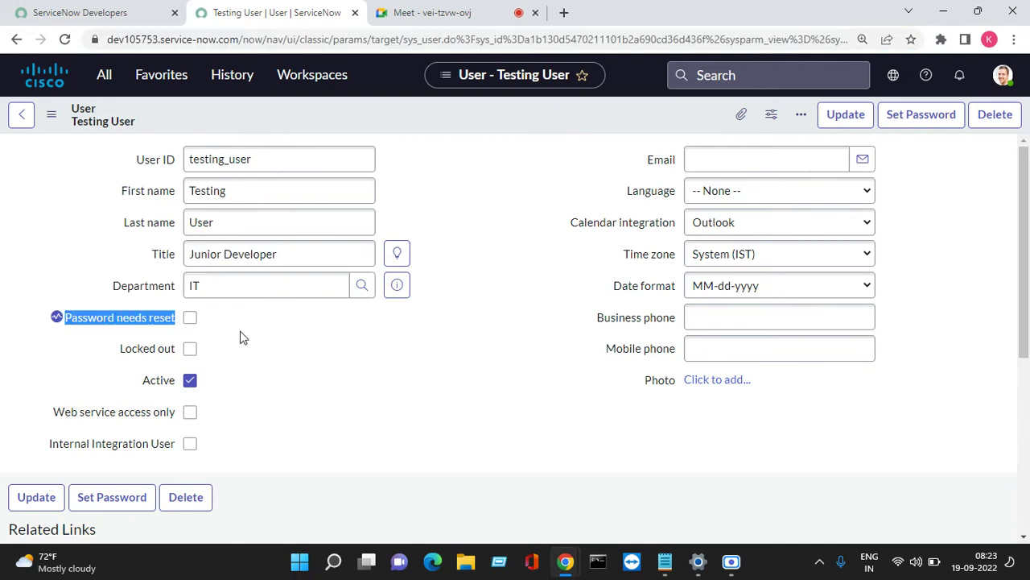
{"action": "right_click", "coordinate": [516, 111]}
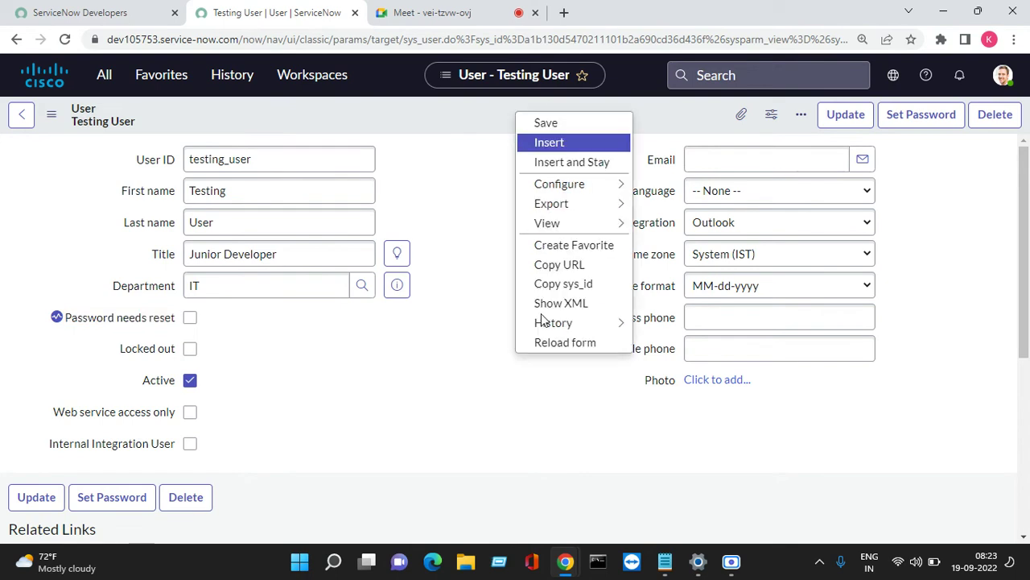
{"action": "left_click", "coordinate": [590, 345]}
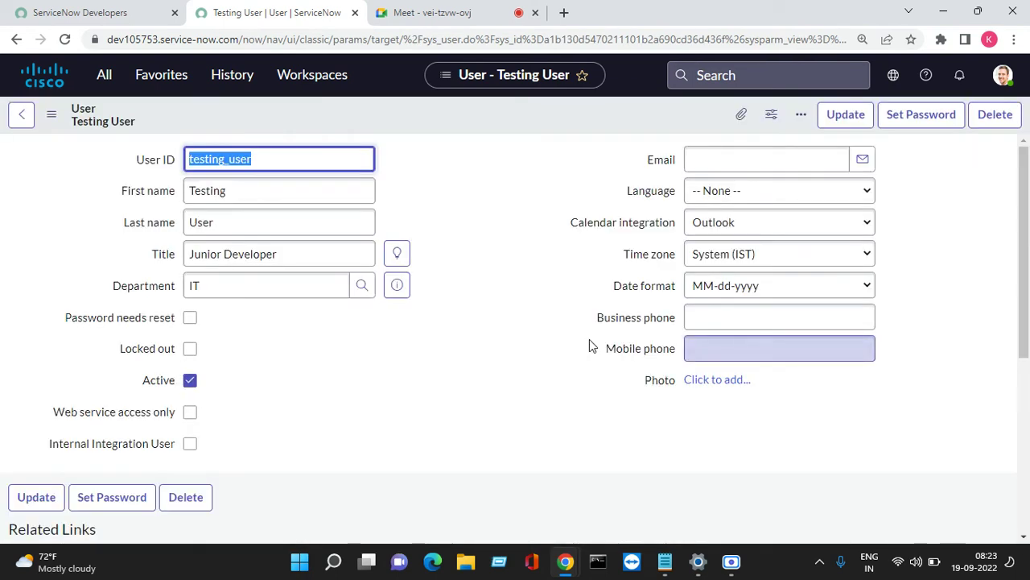
{"action": "mouse_move", "coordinate": [577, 570]}
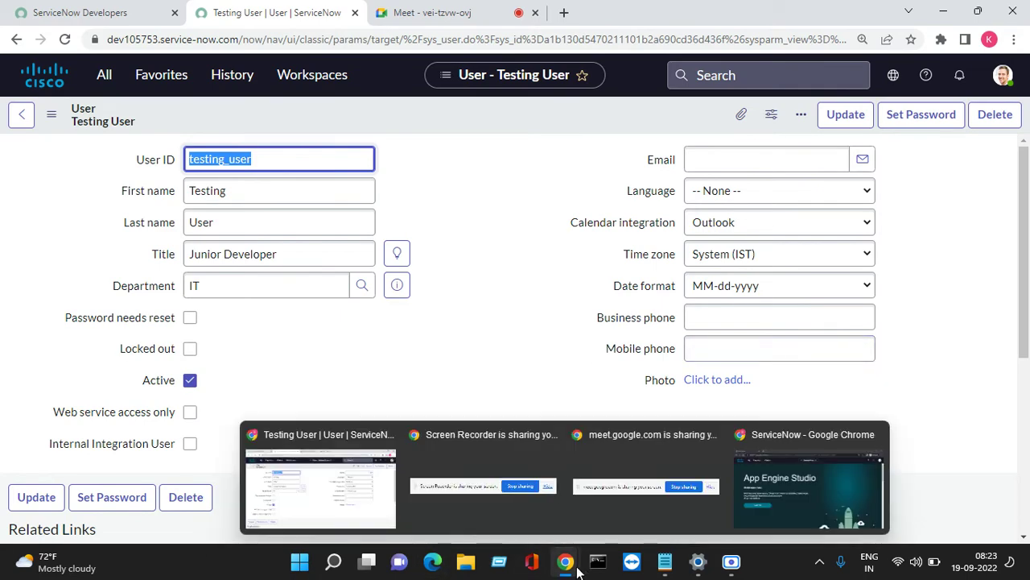
{"action": "left_click", "coordinate": [799, 470]}
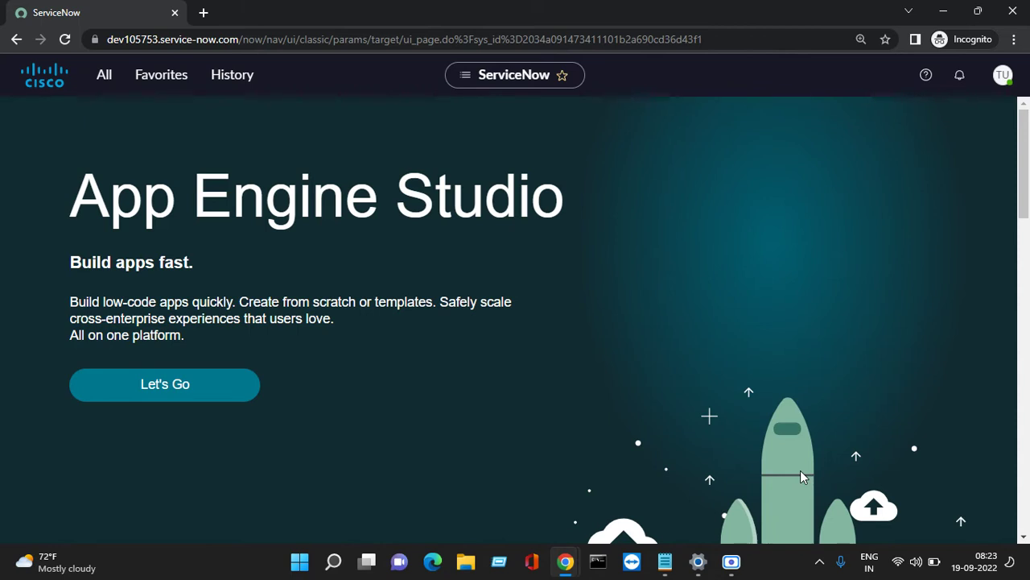
{"action": "left_click", "coordinate": [111, 80]}
{"action": "scroll", "coordinate": [72, 258], "scroll_direction": "down", "scroll_amount": 2}
{"action": "scroll", "coordinate": [65, 238], "scroll_direction": "up", "scroll_amount": 2}
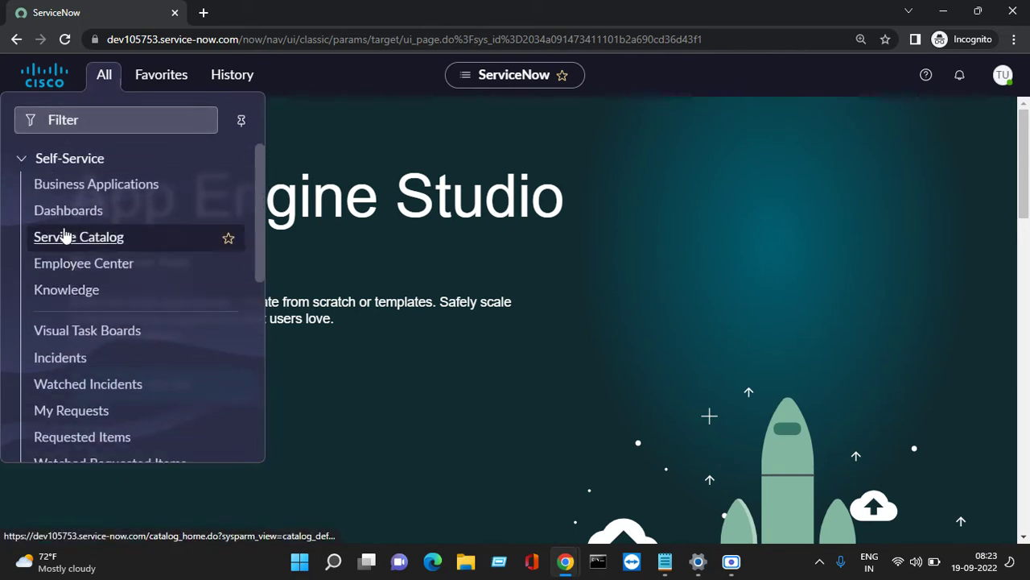
{"action": "left_click", "coordinate": [23, 158]}
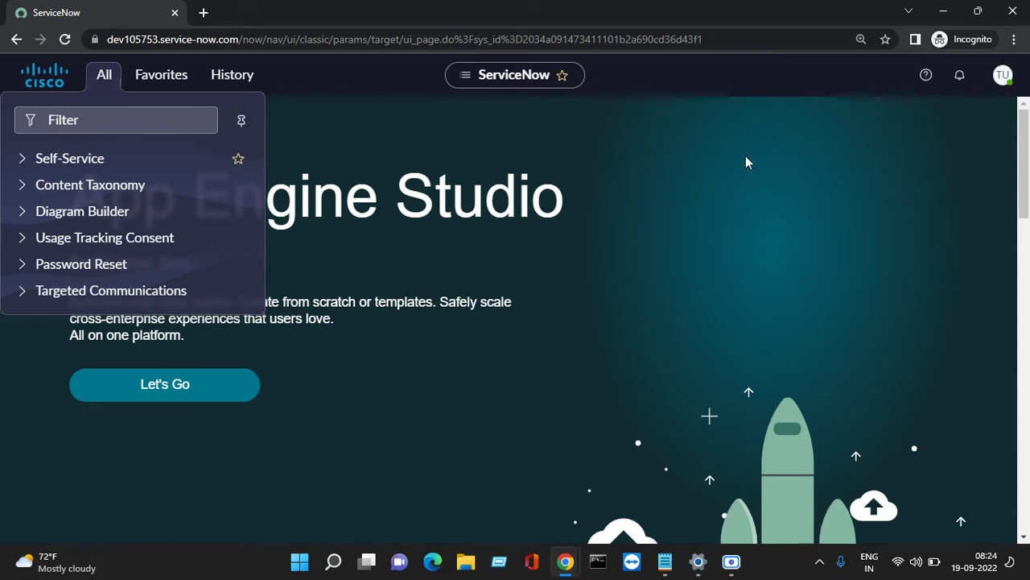
{"action": "left_click", "coordinate": [565, 561]}
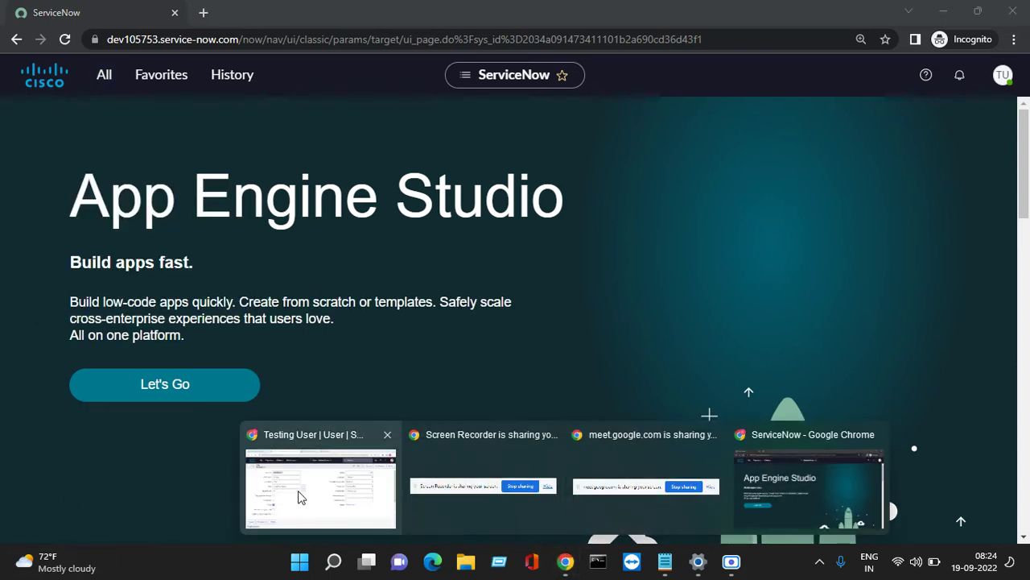
Tick Locked out on the test user's record in the admin window and save it.
{"action": "left_click", "coordinate": [290, 495]}
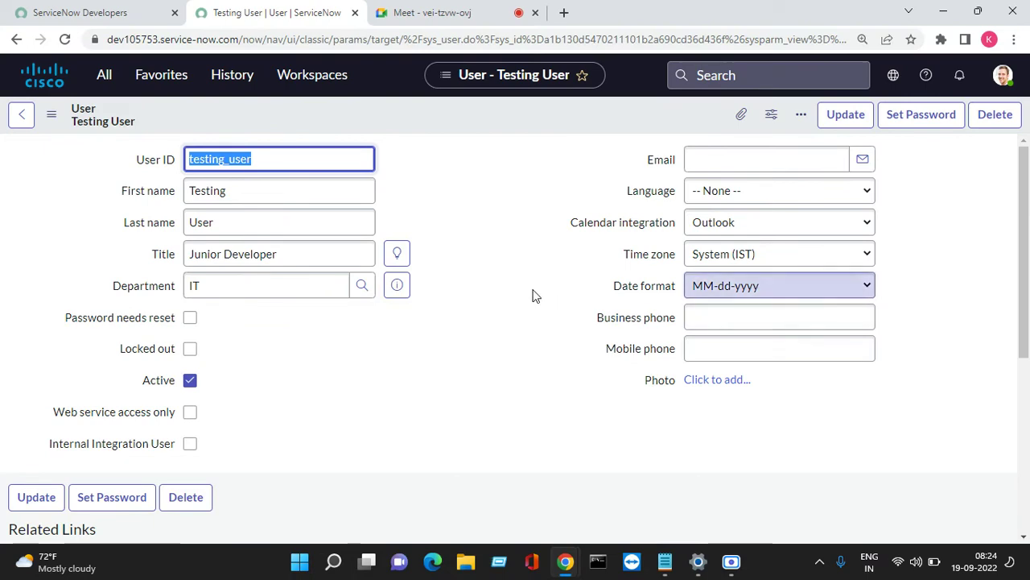
{"action": "scroll", "coordinate": [419, 338], "scroll_direction": "down", "scroll_amount": 2}
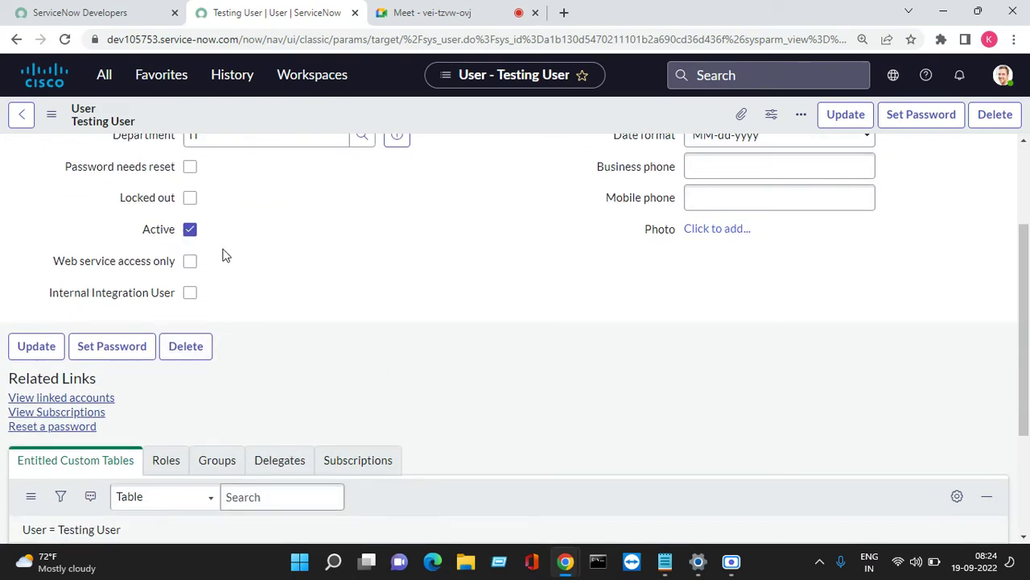
{"action": "left_click", "coordinate": [191, 201]}
{"action": "scroll", "coordinate": [460, 223], "scroll_direction": "up", "scroll_amount": 2}
{"action": "right_click", "coordinate": [450, 117]}
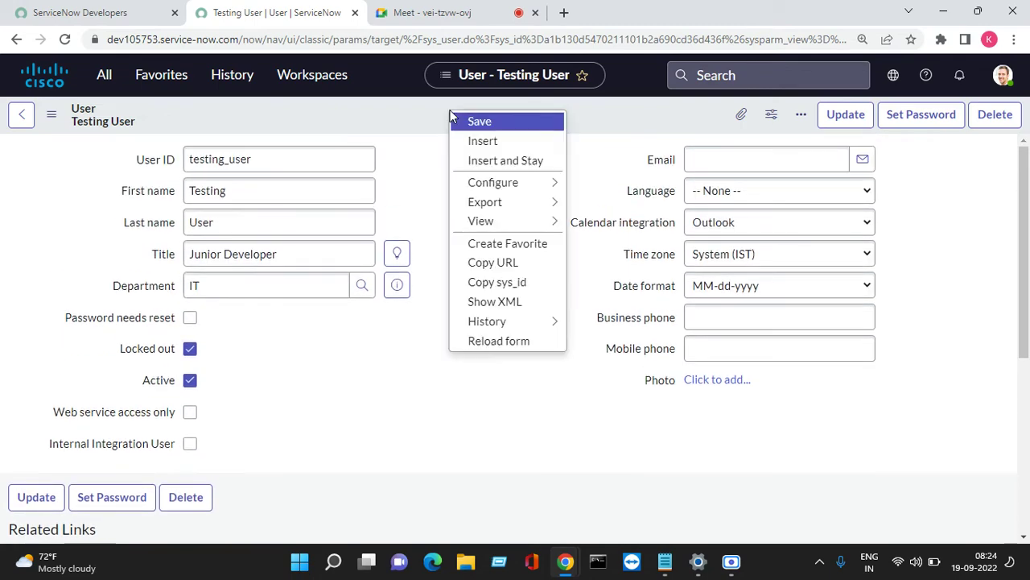
{"action": "left_click", "coordinate": [475, 122]}
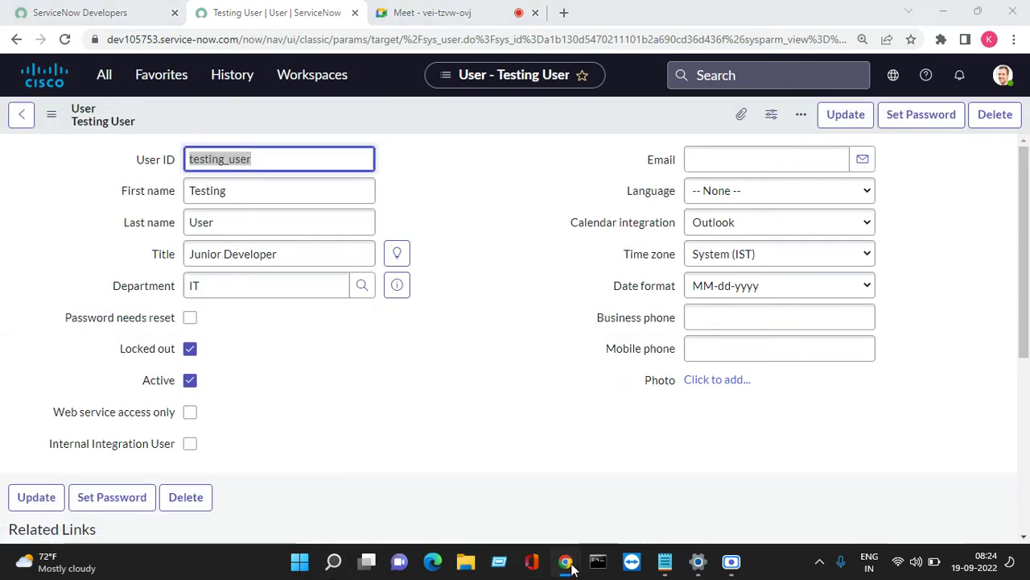
Return to the test user's incognito session and open its account menu.
{"action": "mouse_move", "coordinate": [571, 560]}
{"action": "left_click", "coordinate": [779, 489]}
{"action": "left_click", "coordinate": [1002, 74]}
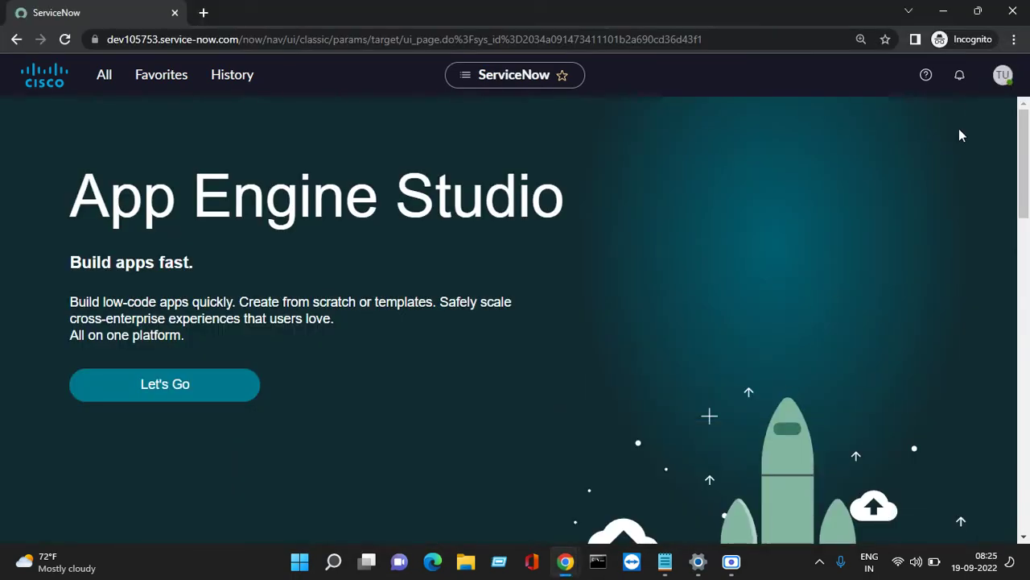
Log the test user out and replace the old password in the login notes with the new one.
{"action": "left_click", "coordinate": [853, 281]}
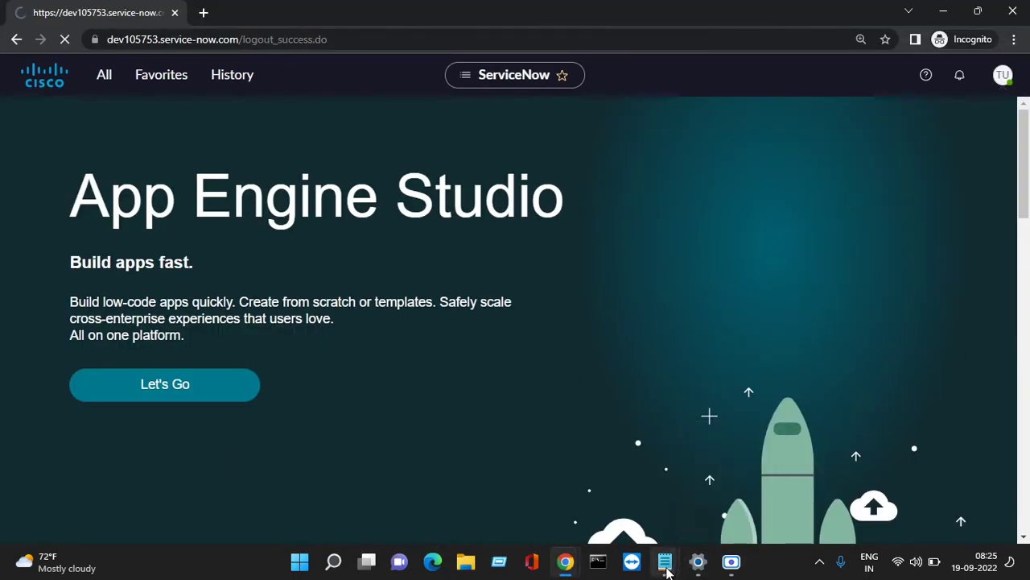
{"action": "mouse_move", "coordinate": [665, 561]}
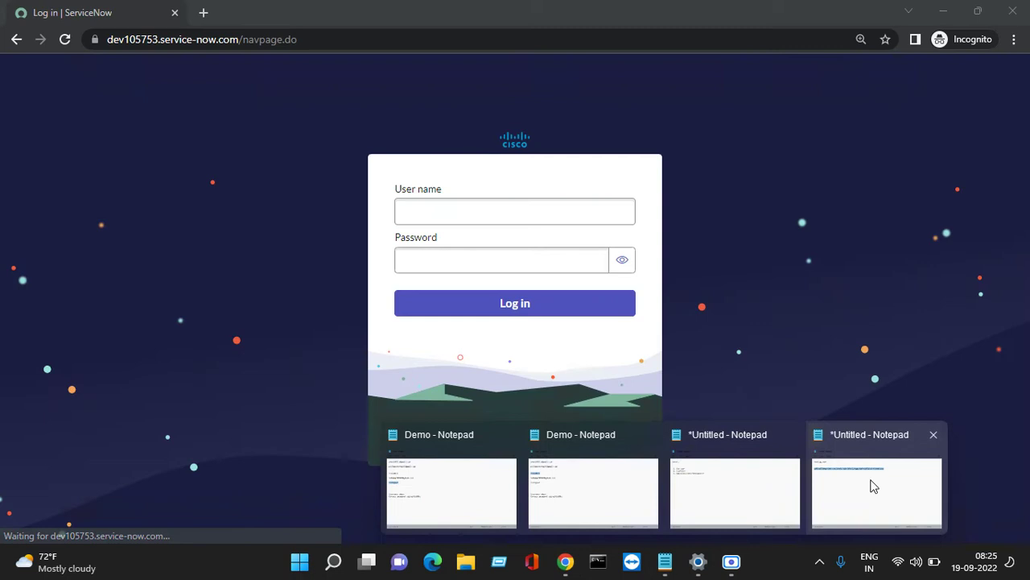
{"action": "left_click", "coordinate": [874, 485]}
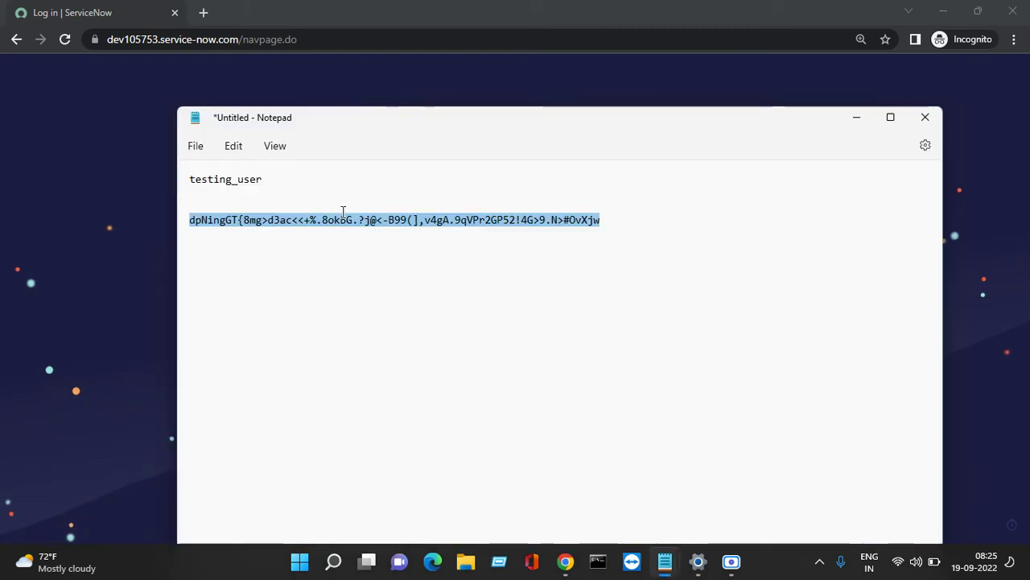
{"action": "key", "text": "Delete"}
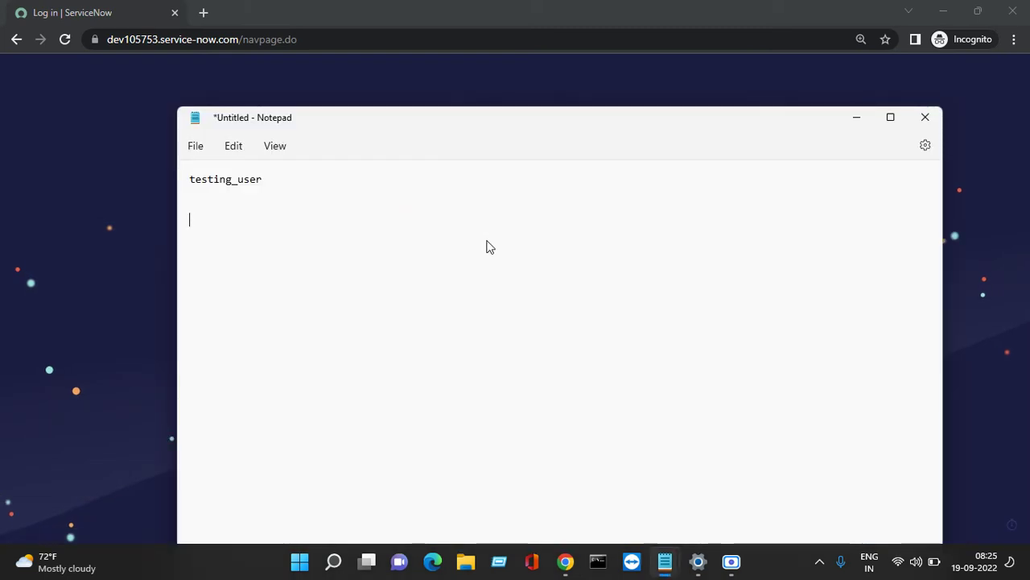
{"action": "right_click", "coordinate": [228, 219]}
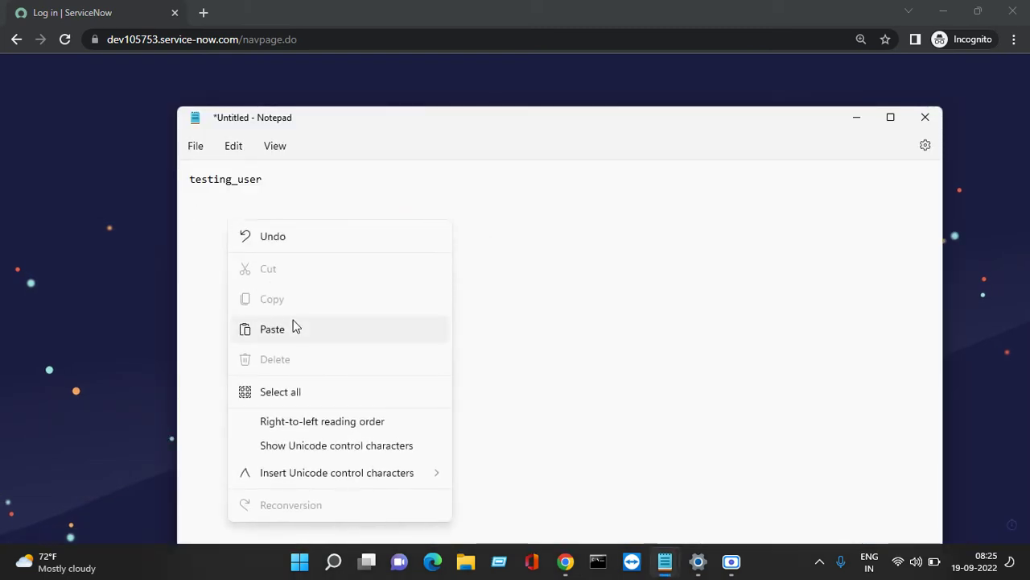
{"action": "left_click", "coordinate": [292, 327]}
Copy the user name from the notes into the login page's User name field.
{"action": "left_click_drag", "start_coordinate": [279, 180], "coordinate": [190, 187]}
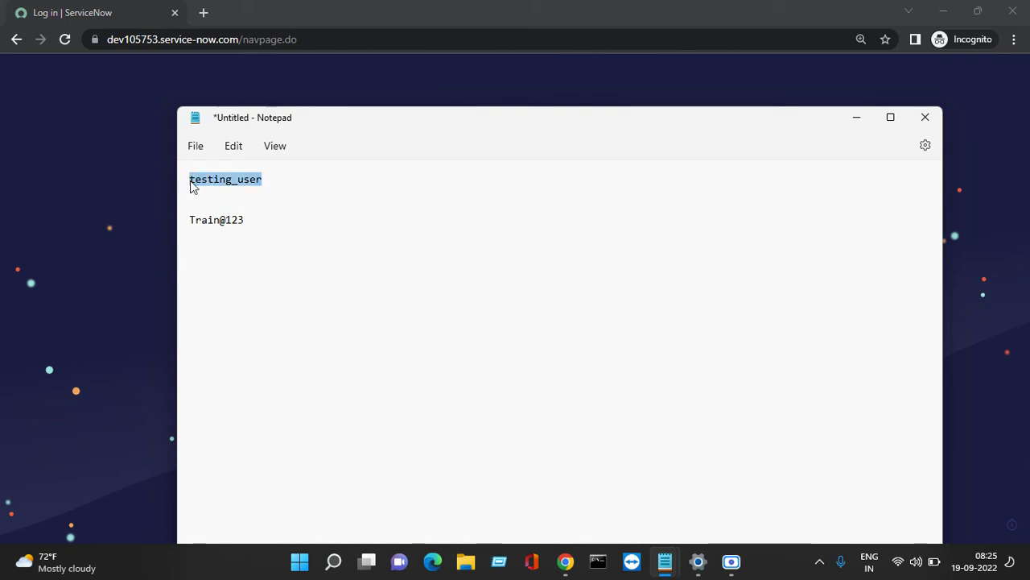
{"action": "right_click", "coordinate": [237, 186]}
{"action": "left_click", "coordinate": [291, 266]}
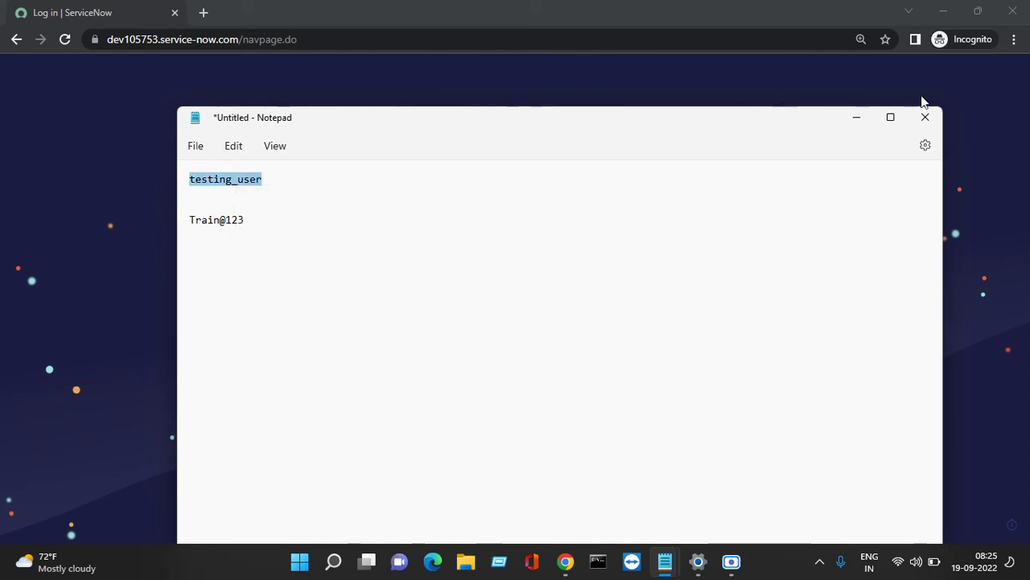
{"action": "left_click", "coordinate": [856, 118]}
{"action": "right_click", "coordinate": [541, 207]}
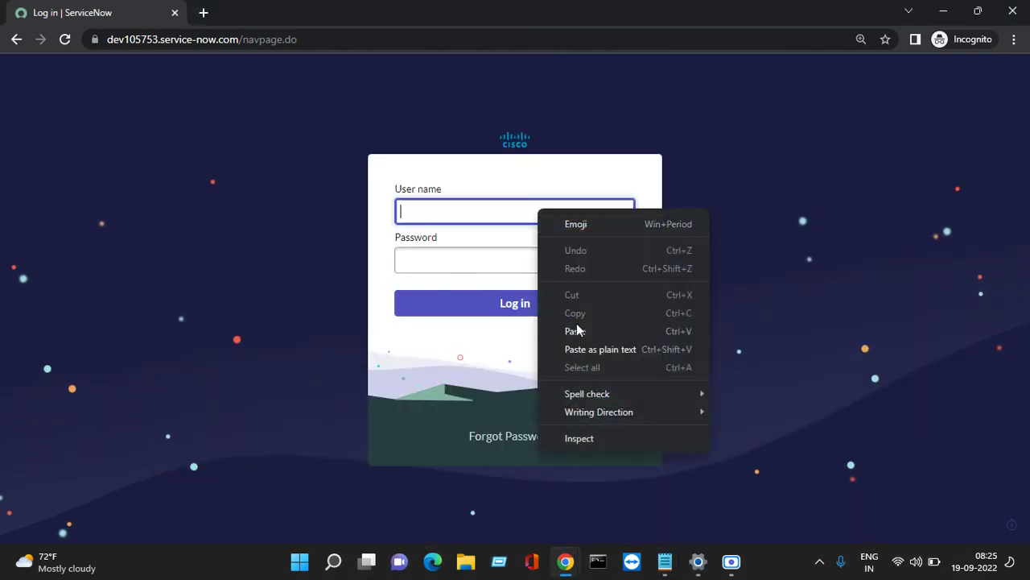
{"action": "left_click", "coordinate": [581, 333]}
{"action": "left_click", "coordinate": [541, 258]}
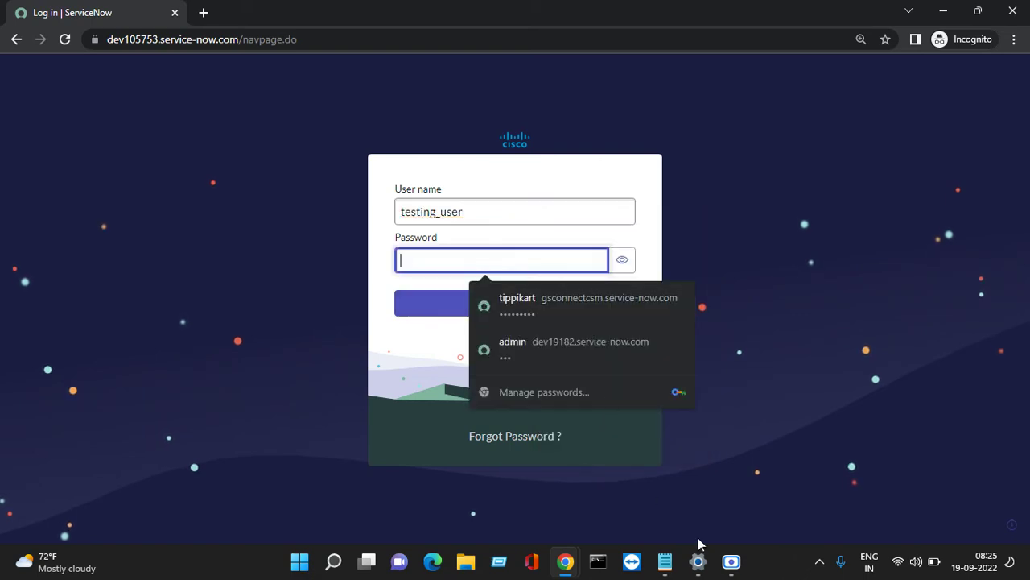
Copy the saved password from the notes into Password and attempt to log in.
{"action": "left_click", "coordinate": [665, 561]}
{"action": "left_click", "coordinate": [782, 468]}
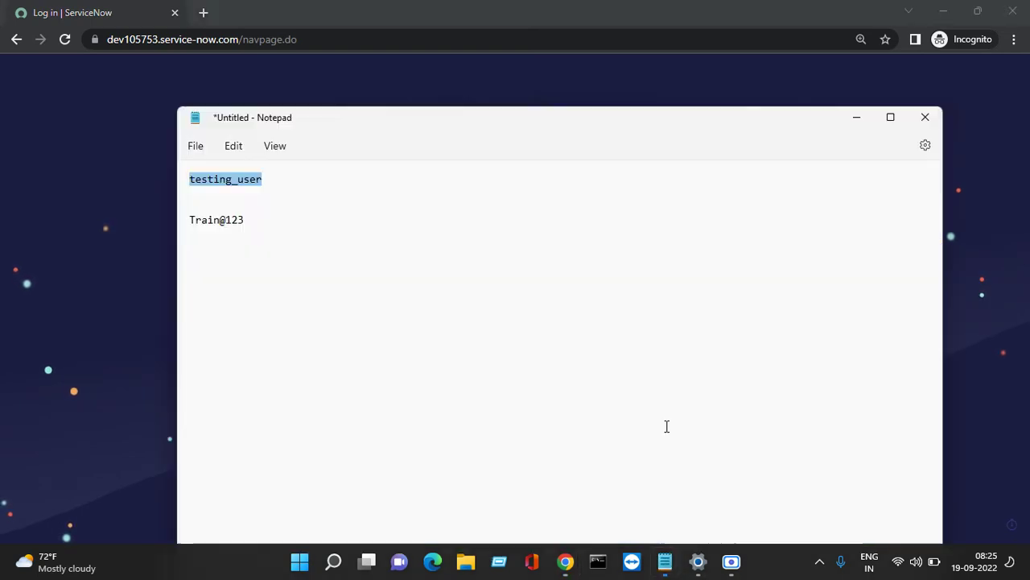
{"action": "left_click", "coordinate": [246, 219]}
{"action": "left_click_drag", "start_coordinate": [245, 218], "coordinate": [167, 219]}
{"action": "right_click", "coordinate": [201, 221]}
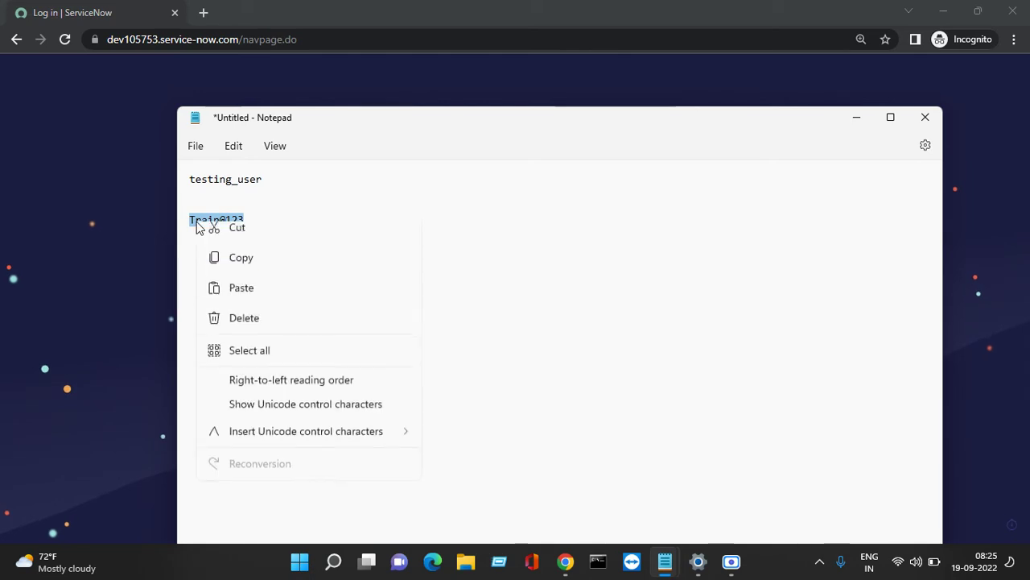
{"action": "left_click", "coordinate": [241, 301]}
{"action": "left_click", "coordinate": [857, 116]}
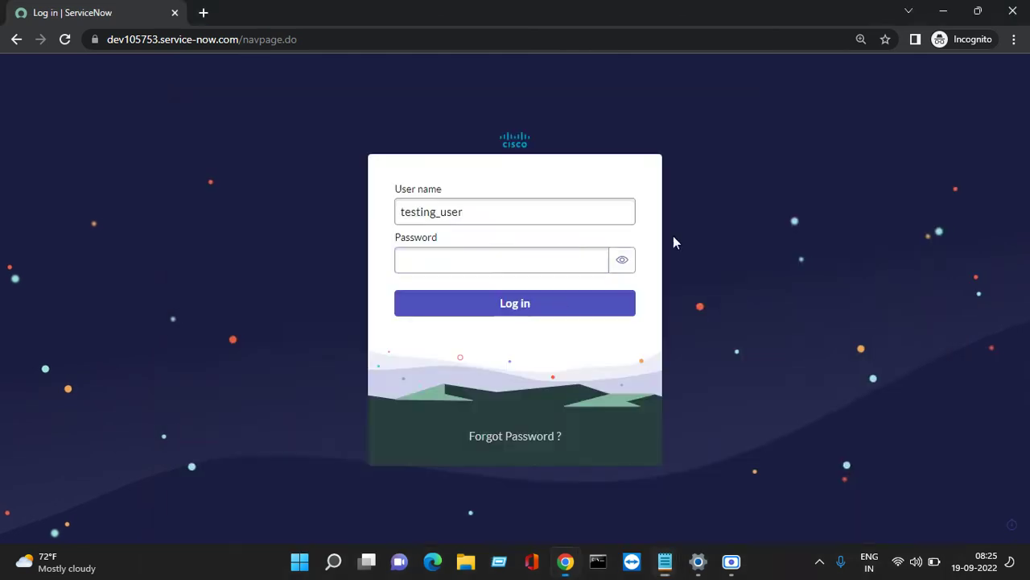
{"action": "left_click", "coordinate": [458, 260]}
{"action": "right_click", "coordinate": [457, 260]}
{"action": "left_click", "coordinate": [493, 410]}
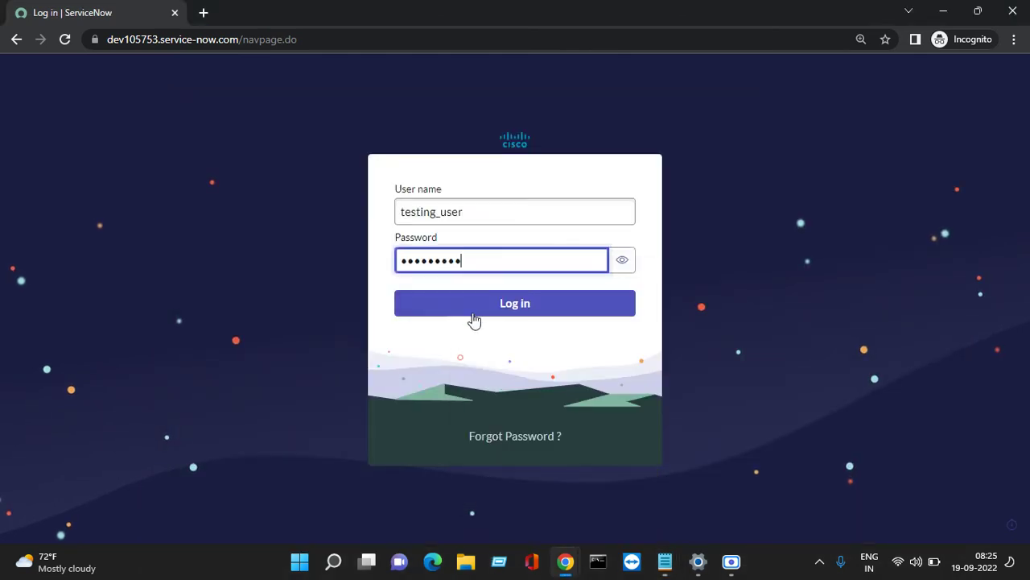
{"action": "left_click", "coordinate": [479, 303]}
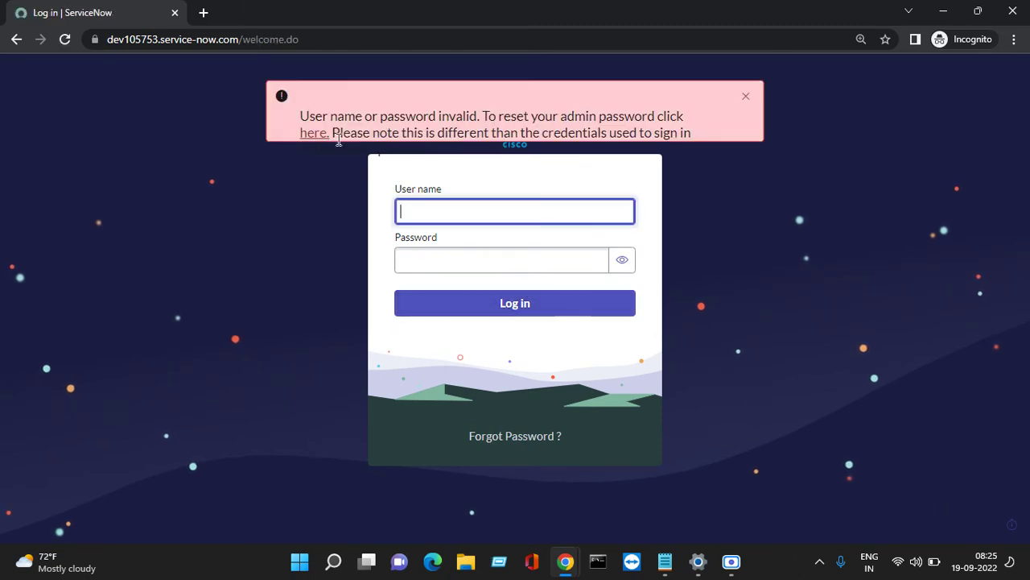
Select the login error message, then switch to the admin window's user record.
{"action": "left_click_drag", "start_coordinate": [294, 115], "coordinate": [408, 133]}
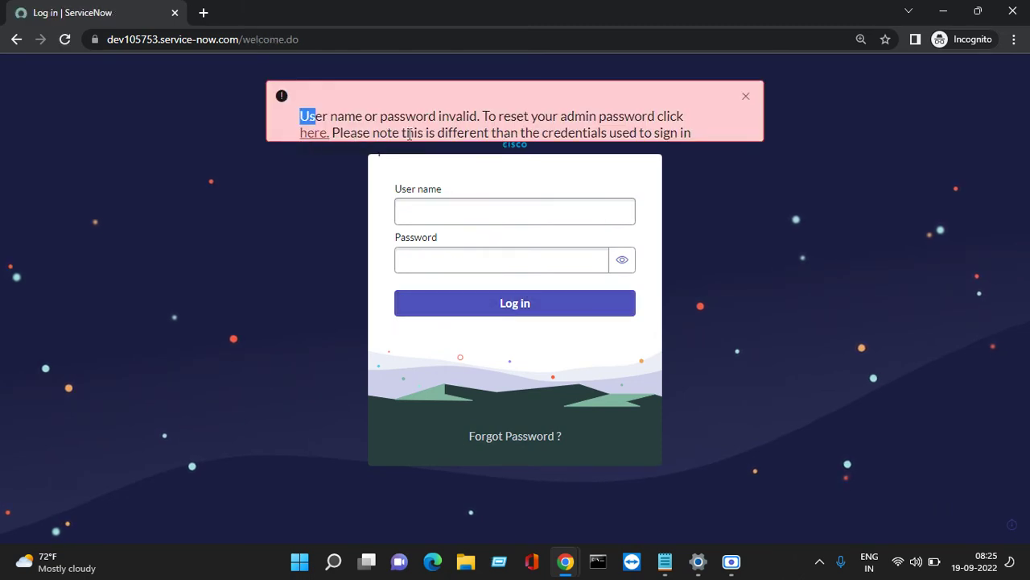
{"action": "mouse_move", "coordinate": [566, 561]}
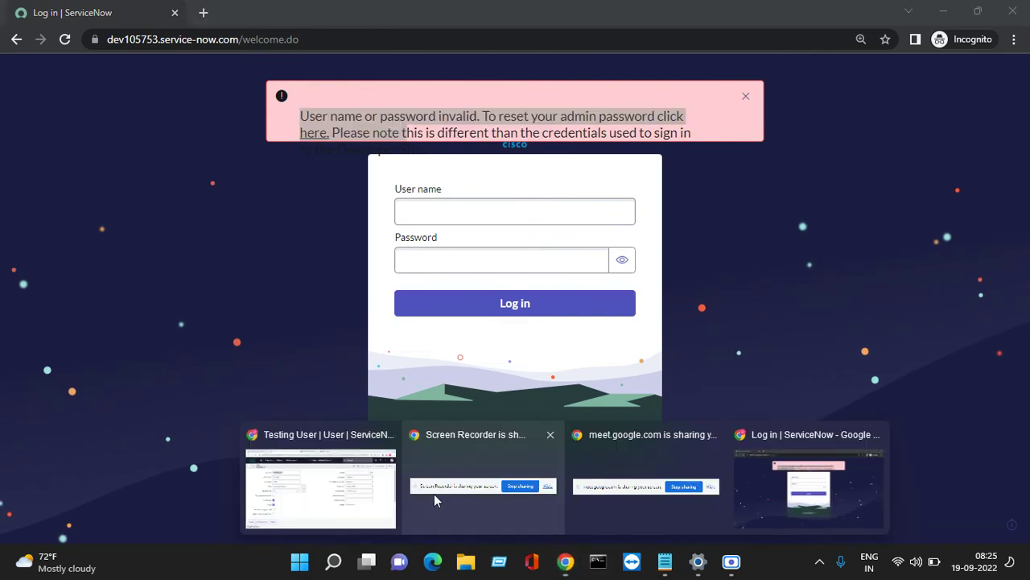
{"action": "left_click", "coordinate": [338, 483]}
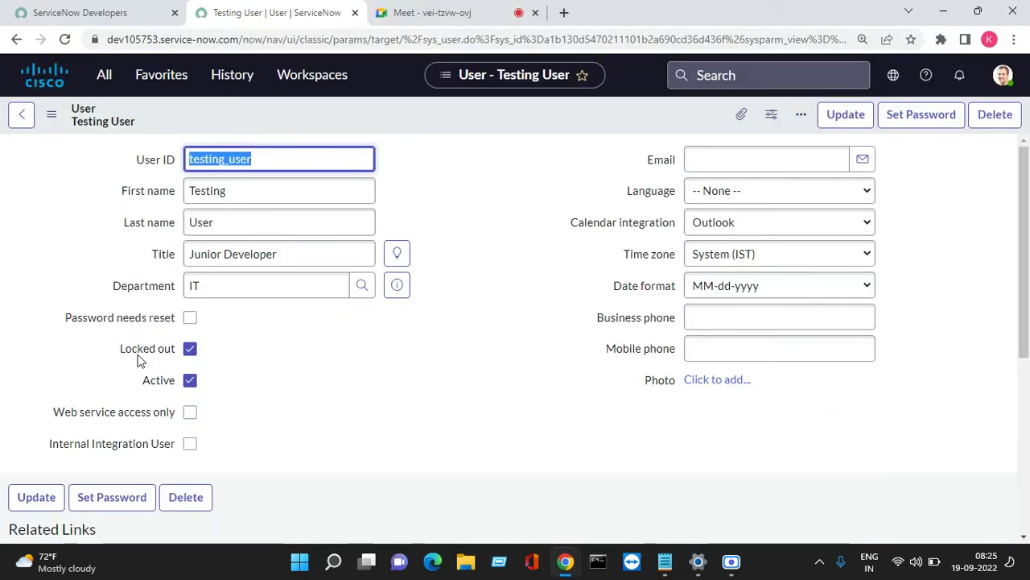
Uncheck Locked out on the test user's record, save it, and return to the incognito login window.
{"action": "mouse_move", "coordinate": [139, 360]}
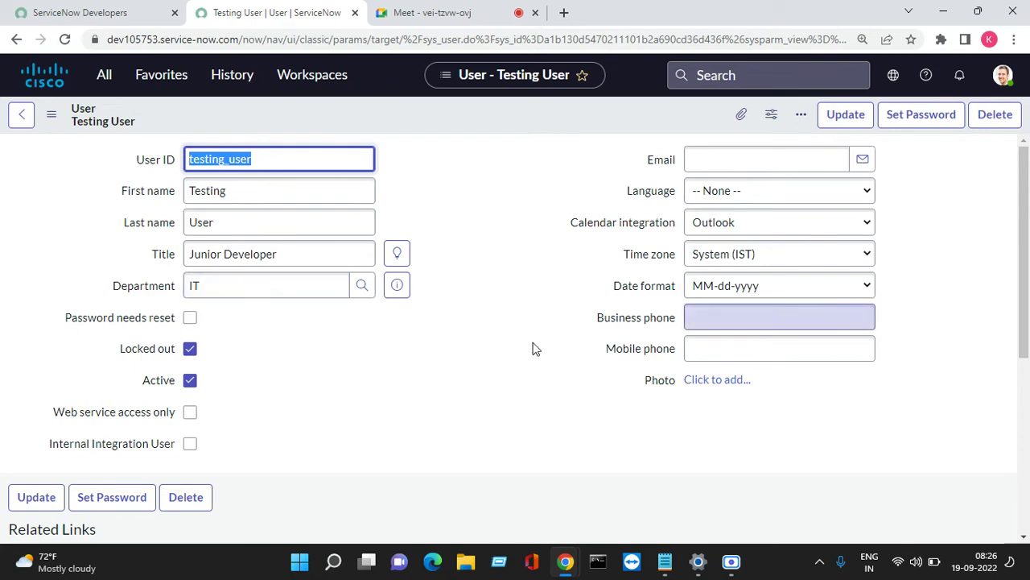
{"action": "left_click", "coordinate": [189, 353]}
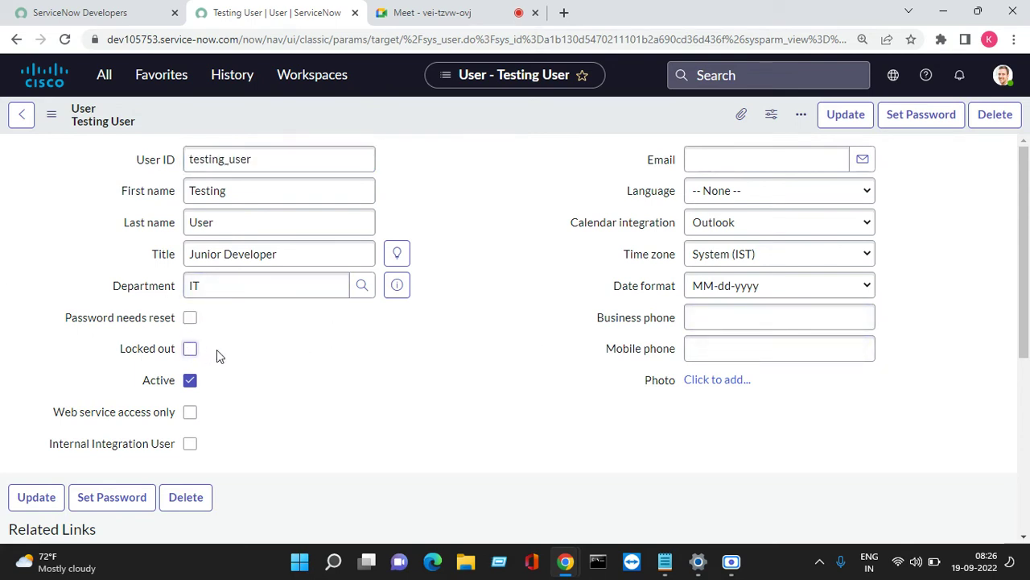
{"action": "right_click", "coordinate": [408, 117]}
{"action": "left_click", "coordinate": [432, 125]}
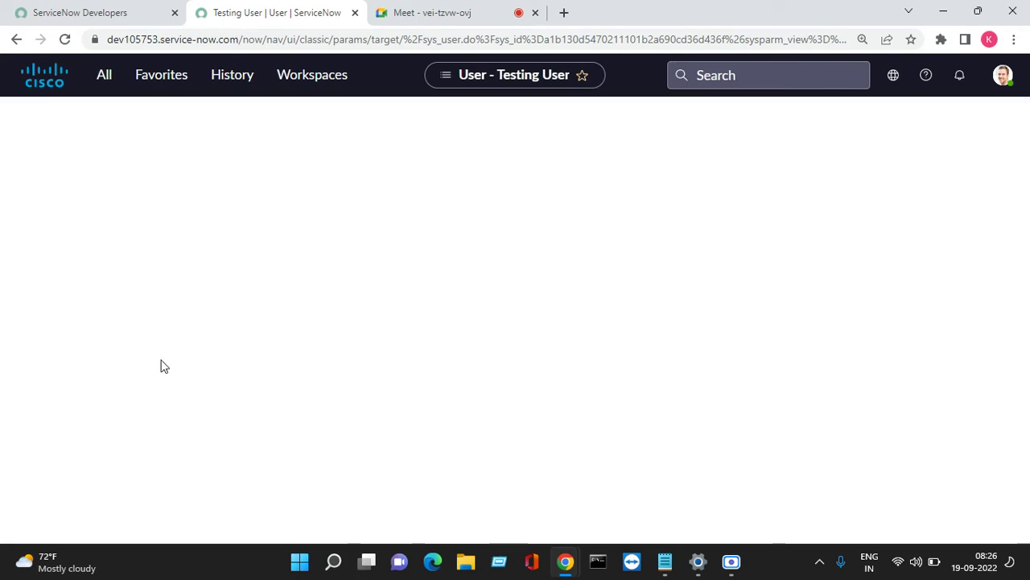
{"action": "mouse_move", "coordinate": [565, 561]}
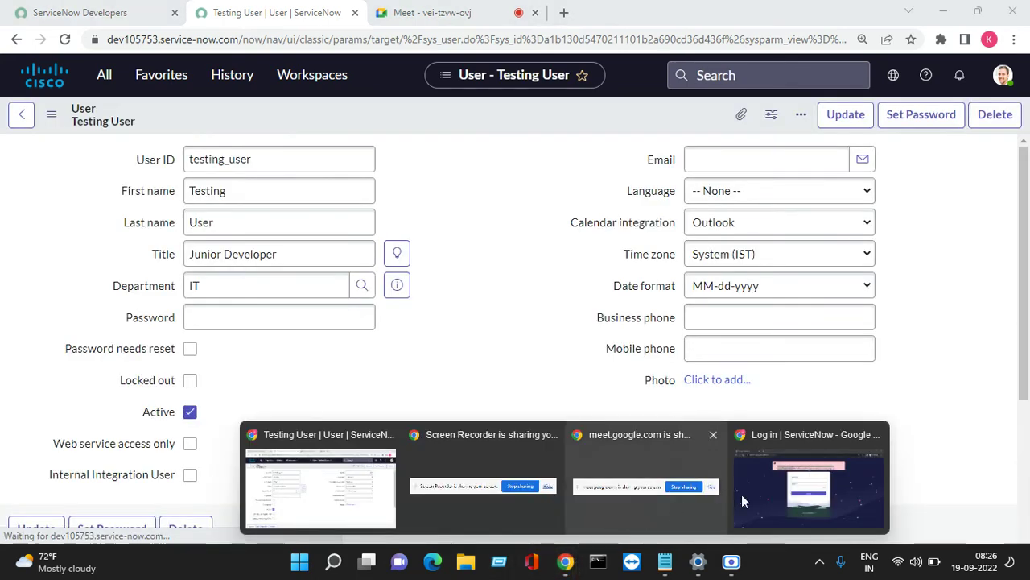
{"action": "left_click", "coordinate": [813, 483]}
Erase a mistyped user name and paste the saved password into Password.
{"action": "left_click", "coordinate": [455, 203]}
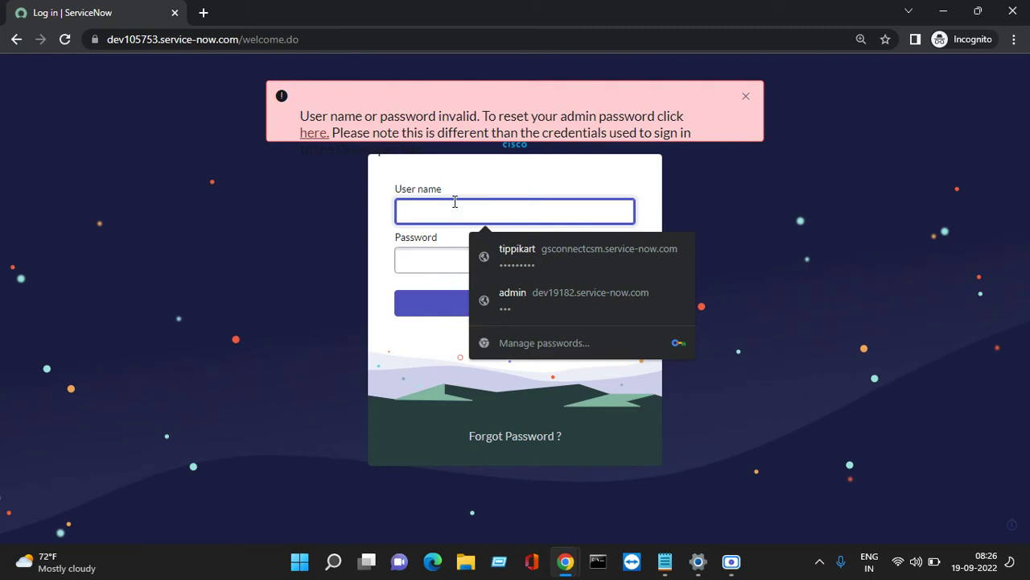
{"action": "type", "text": "ad"}
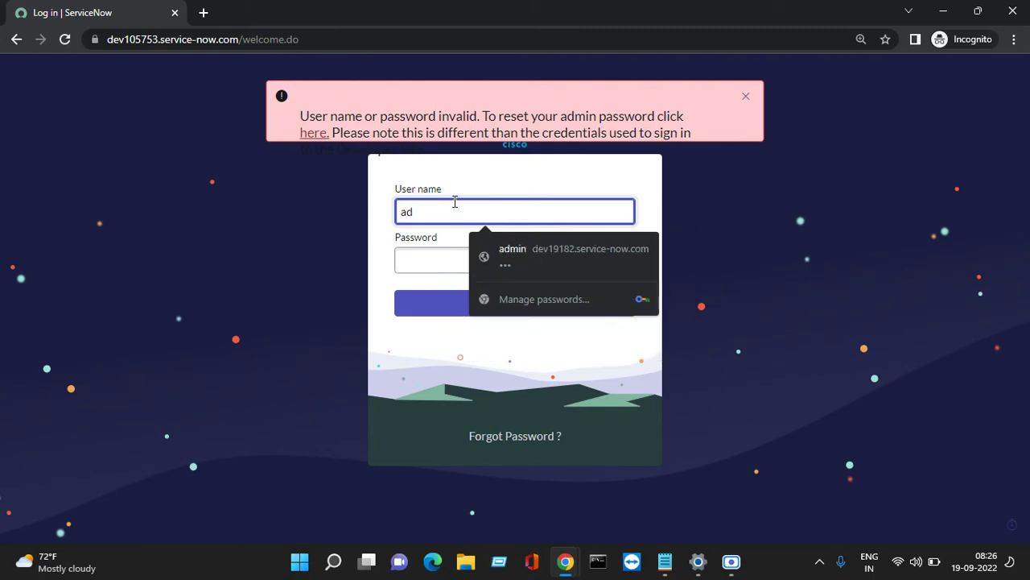
{"action": "type", "text": "in"}
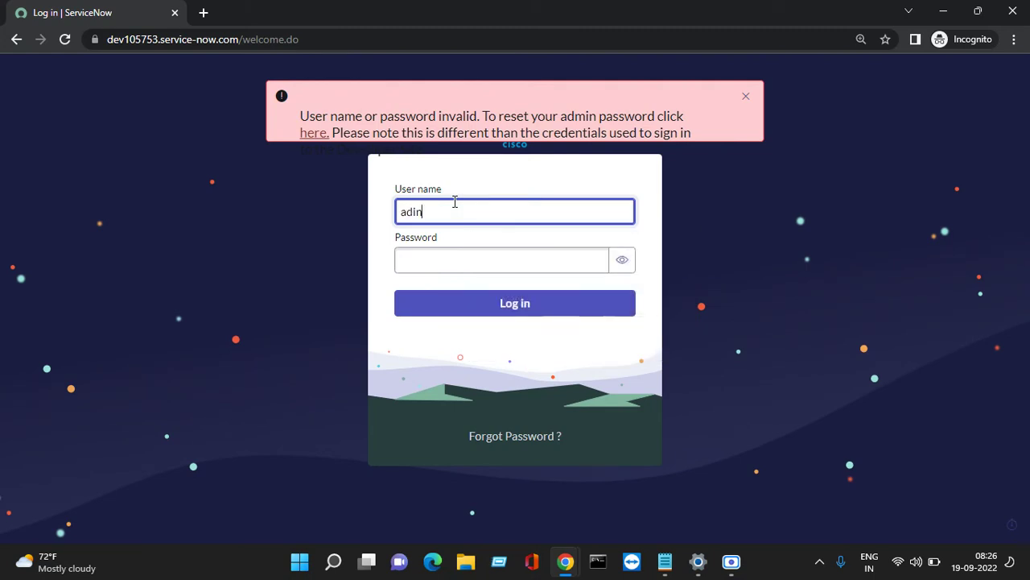
{"action": "key", "text": "BackSpace"}
{"action": "key", "text": "BackSpace"}
{"action": "key", "text": "BackSpace"}
{"action": "key", "text": "BackSpace"}
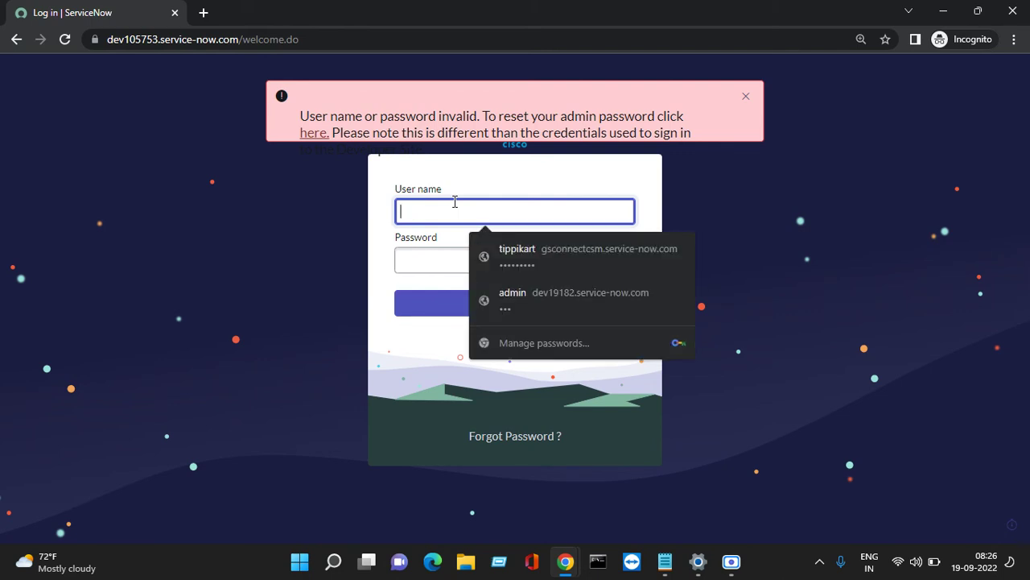
{"action": "right_click", "coordinate": [418, 260]}
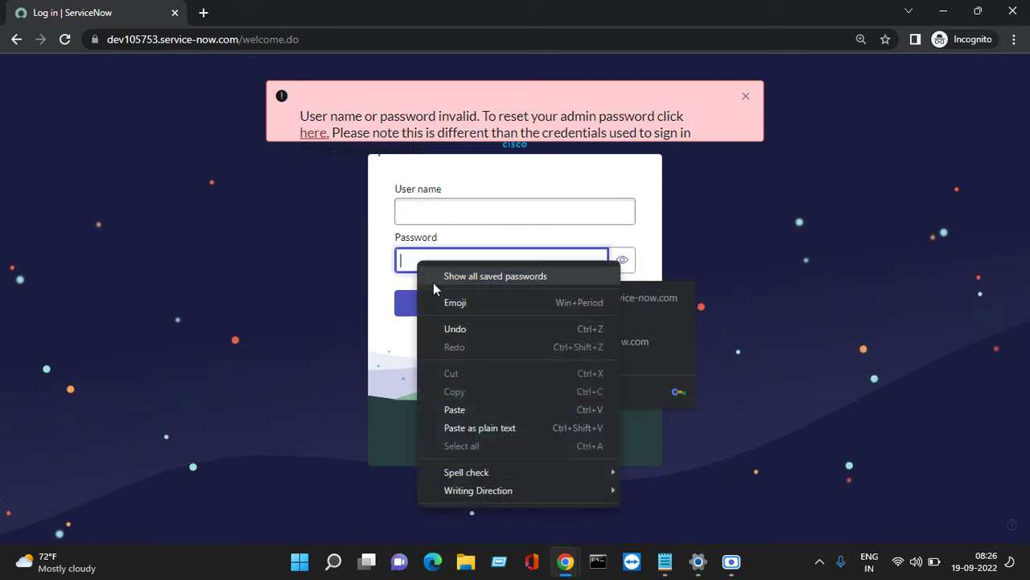
{"action": "left_click", "coordinate": [461, 409]}
Copy the test user name from the notes, paste it into User name, and log in.
{"action": "left_click", "coordinate": [472, 211]}
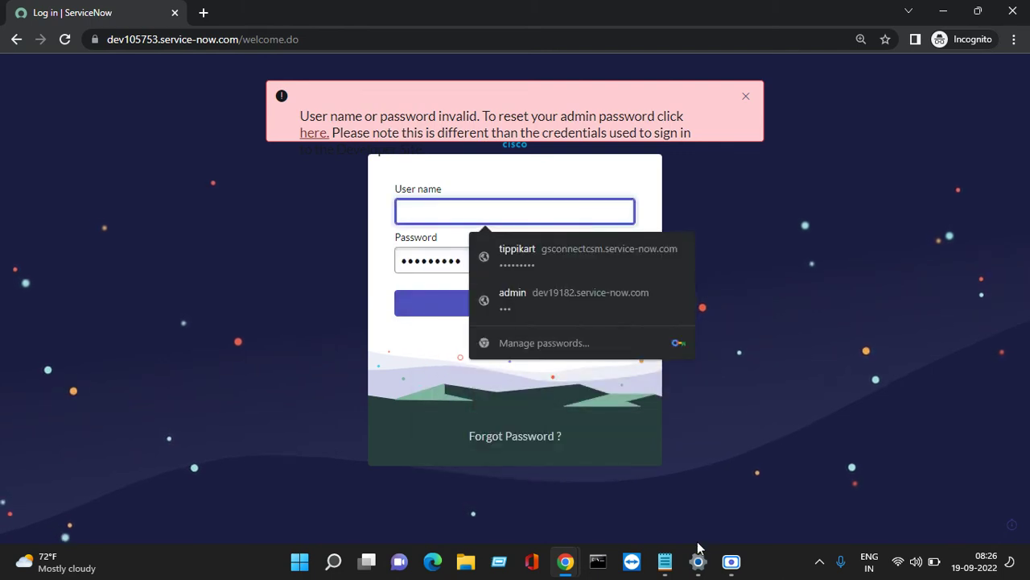
{"action": "mouse_move", "coordinate": [685, 574]}
{"action": "left_click", "coordinate": [765, 515]}
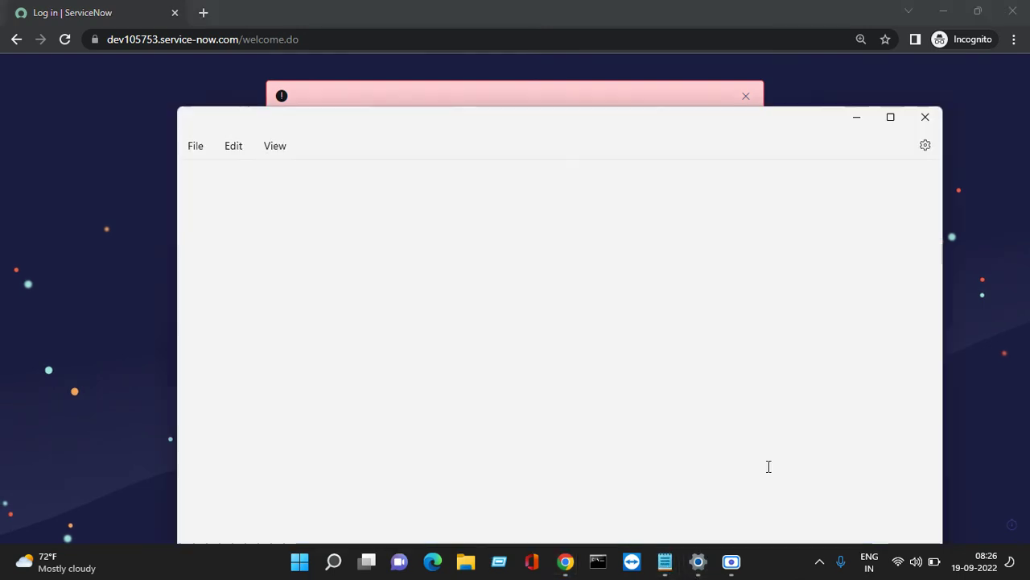
{"action": "left_click_drag", "start_coordinate": [263, 179], "coordinate": [187, 181]}
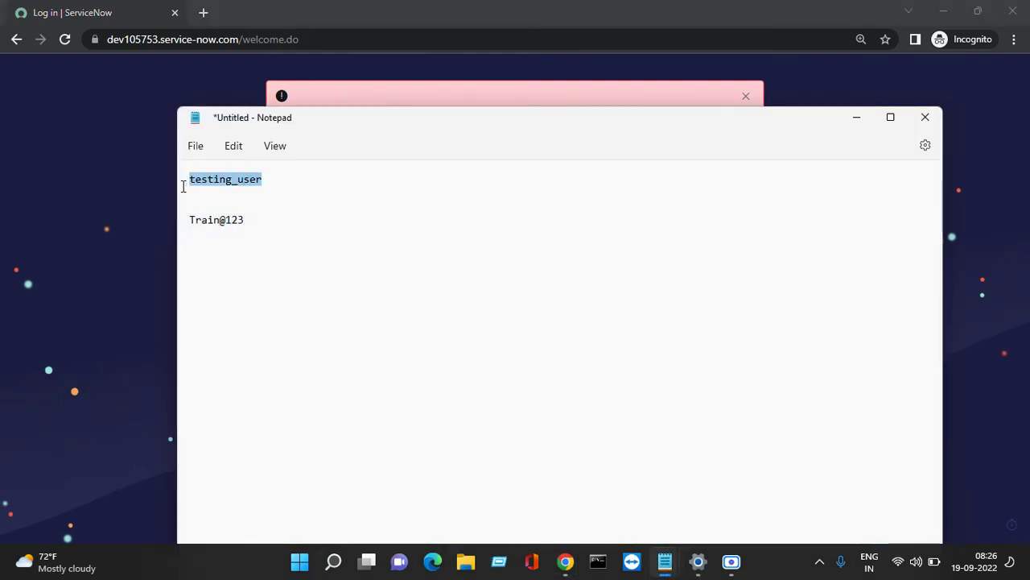
{"action": "right_click", "coordinate": [198, 179]}
{"action": "left_click", "coordinate": [258, 267]}
{"action": "left_click", "coordinate": [857, 117]}
{"action": "left_click", "coordinate": [754, 97]}
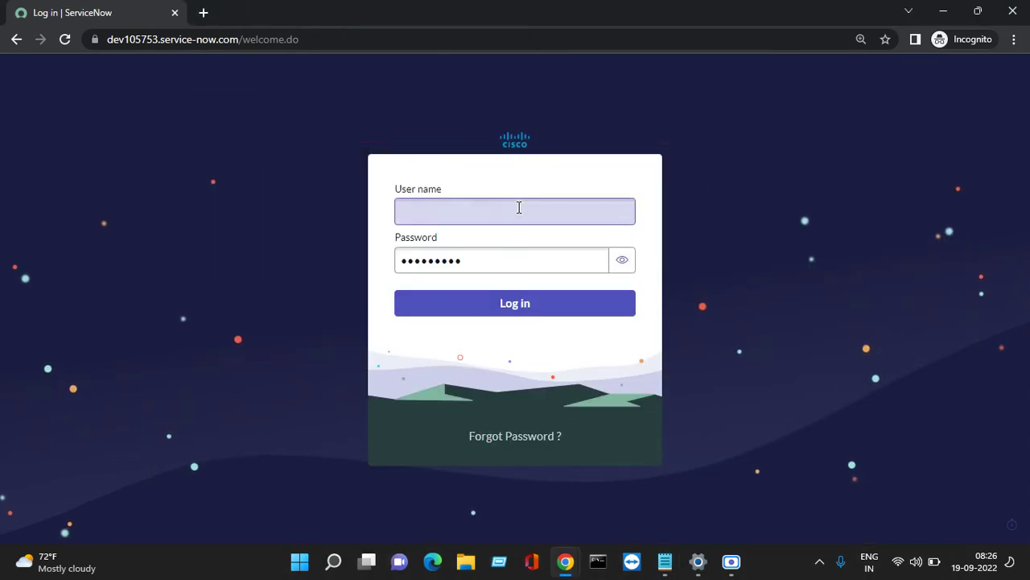
{"action": "left_click", "coordinate": [479, 212]}
{"action": "right_click", "coordinate": [479, 215]}
{"action": "left_click", "coordinate": [522, 337]}
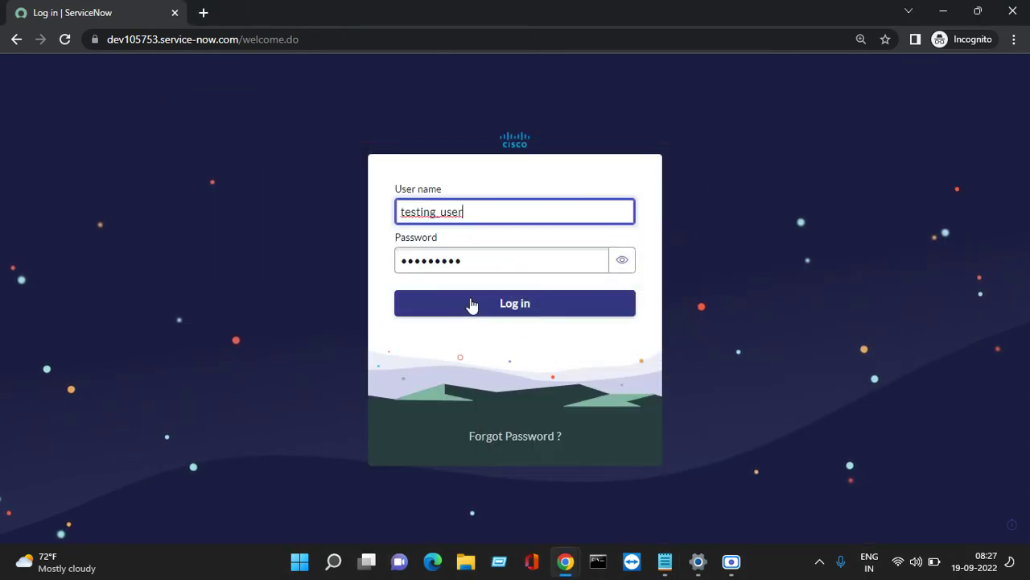
{"action": "left_click", "coordinate": [472, 304]}
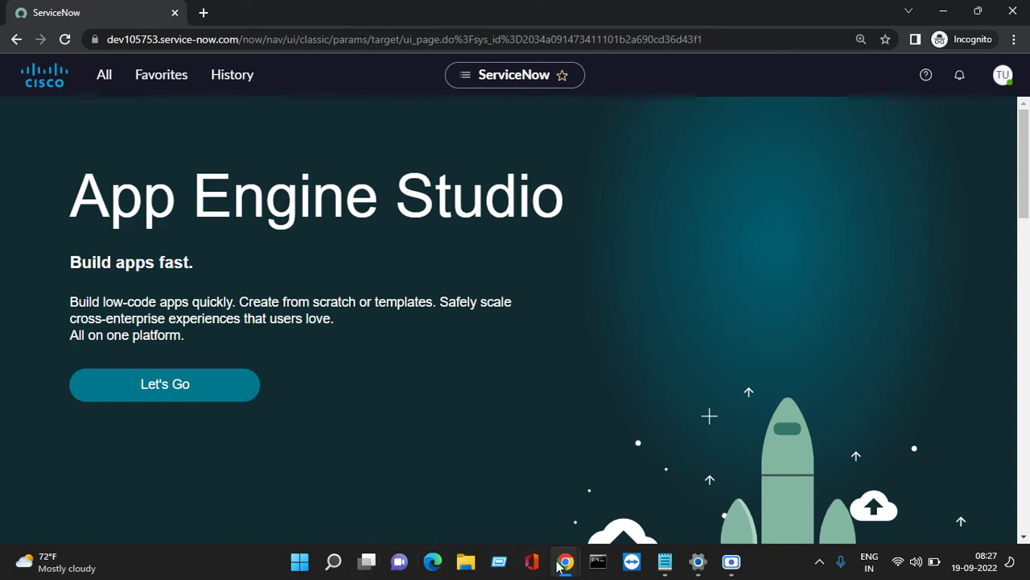
Check Locked out again on the test user's record and save it.
{"action": "mouse_move", "coordinate": [561, 564]}
{"action": "left_click", "coordinate": [314, 512]}
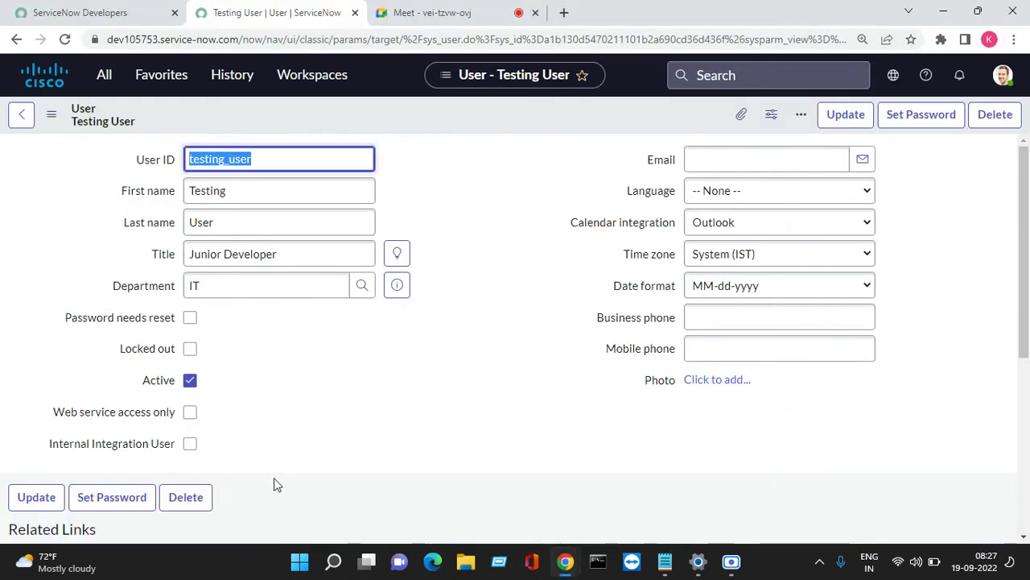
{"action": "left_click", "coordinate": [190, 350]}
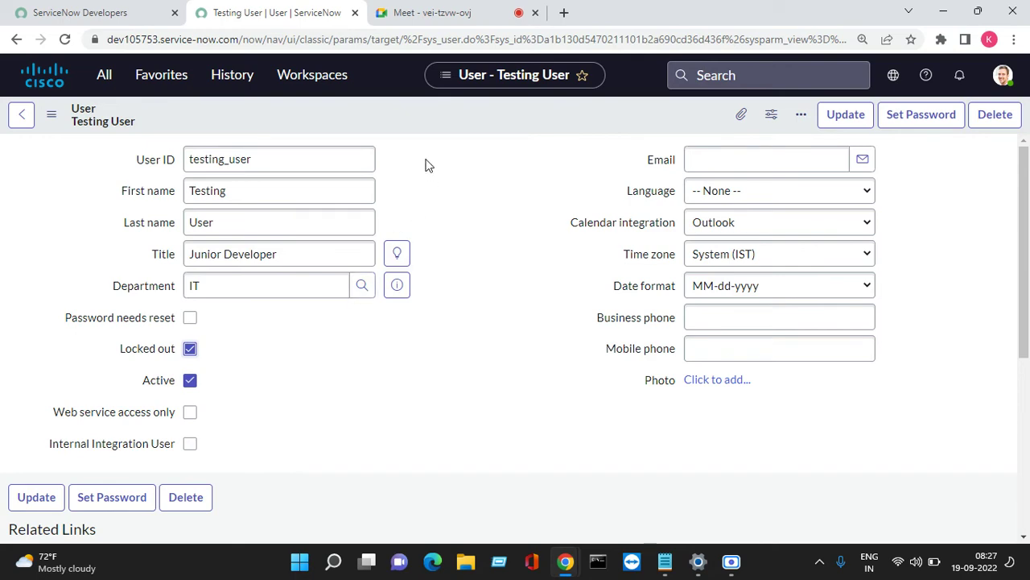
{"action": "right_click", "coordinate": [437, 113]}
{"action": "left_click", "coordinate": [465, 123]}
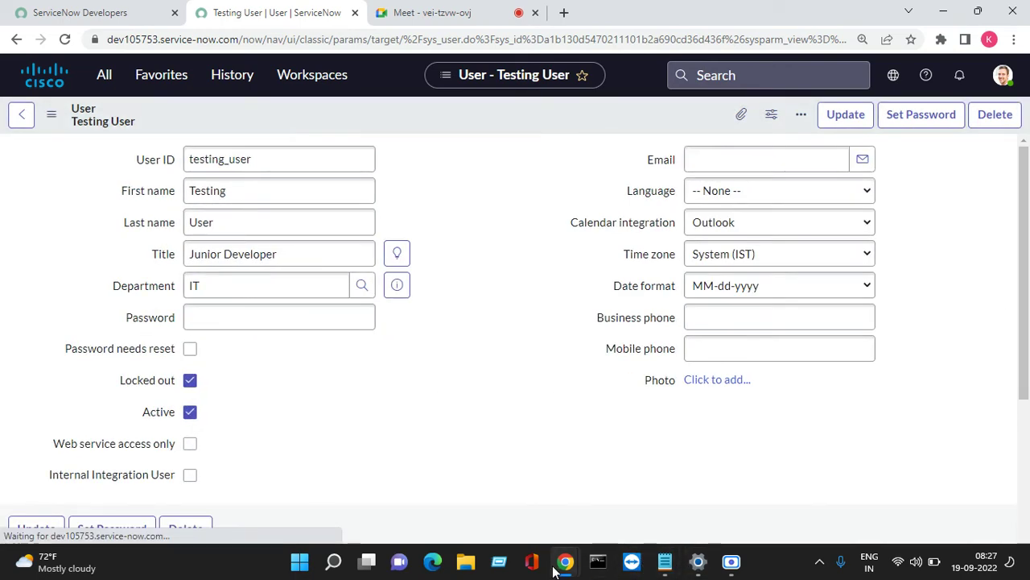
Log the test user out from the avatar menu in the incognito window.
{"action": "mouse_move", "coordinate": [565, 561]}
{"action": "left_click", "coordinate": [798, 482]}
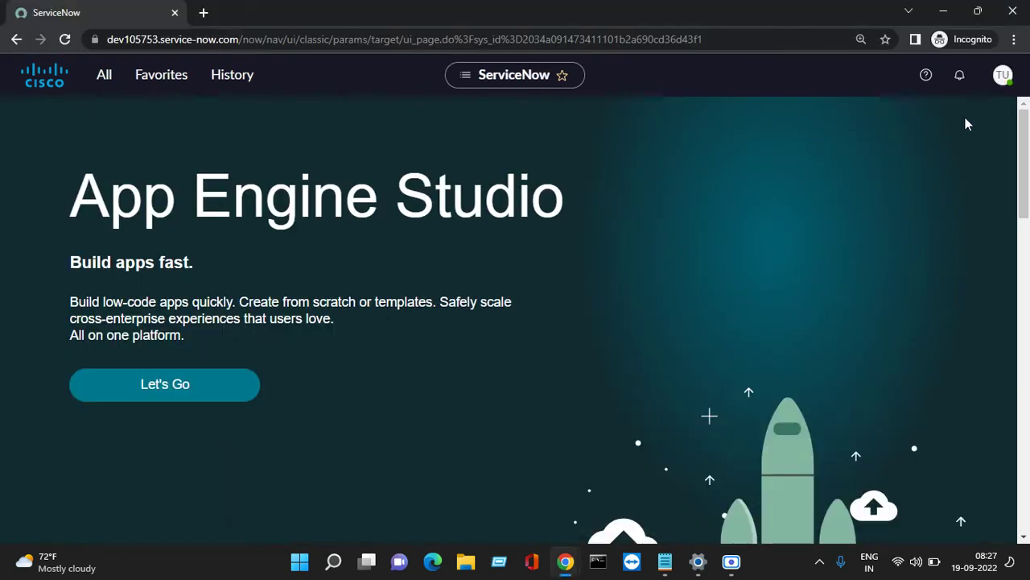
{"action": "left_click", "coordinate": [1000, 75]}
{"action": "left_click", "coordinate": [861, 285]}
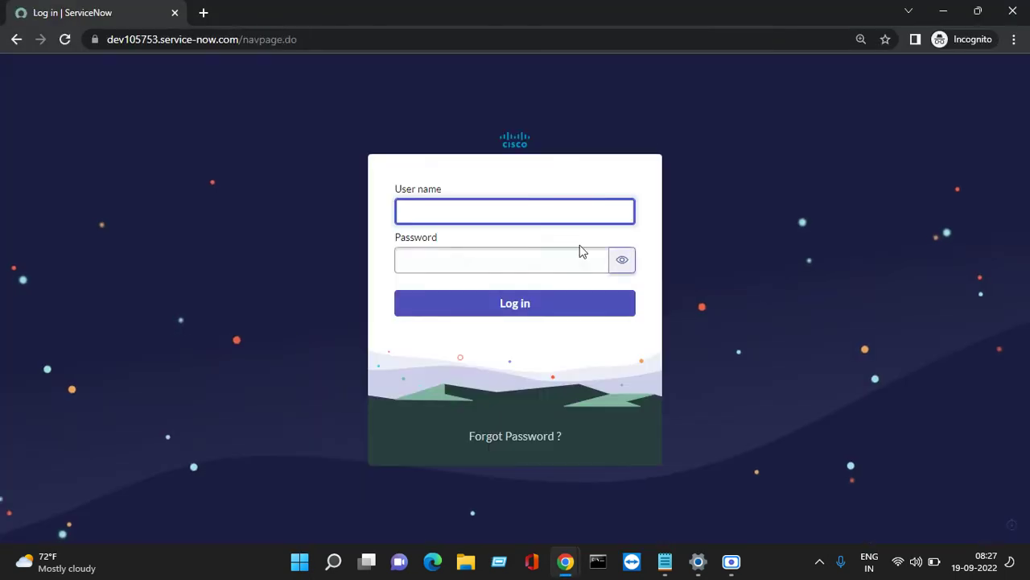
Paste and reveal the Password entry, then delete the wrong password.
{"action": "left_click", "coordinate": [491, 260]}
{"action": "right_click", "coordinate": [491, 260]}
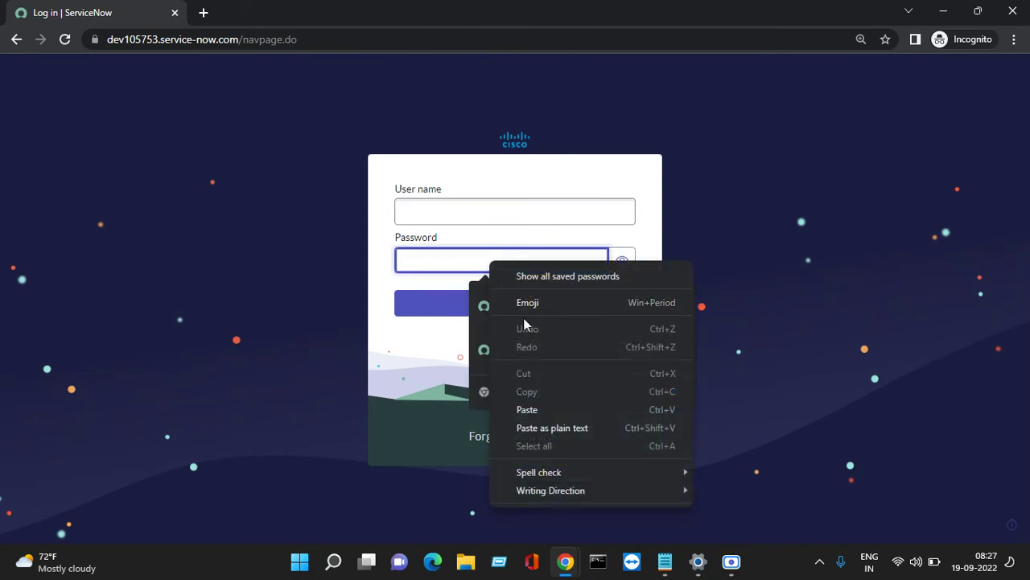
{"action": "left_click", "coordinate": [535, 409]}
{"action": "left_click", "coordinate": [622, 261]}
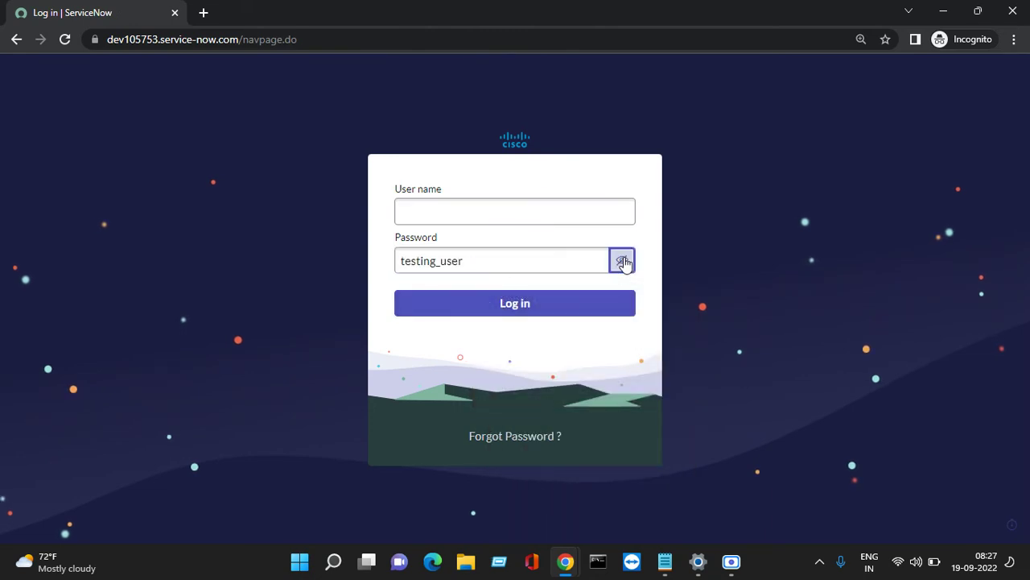
{"action": "left_click", "coordinate": [622, 261]}
{"action": "left_click", "coordinate": [533, 265]}
{"action": "double_click", "coordinate": [533, 265]}
{"action": "key", "text": "BackSpace"}
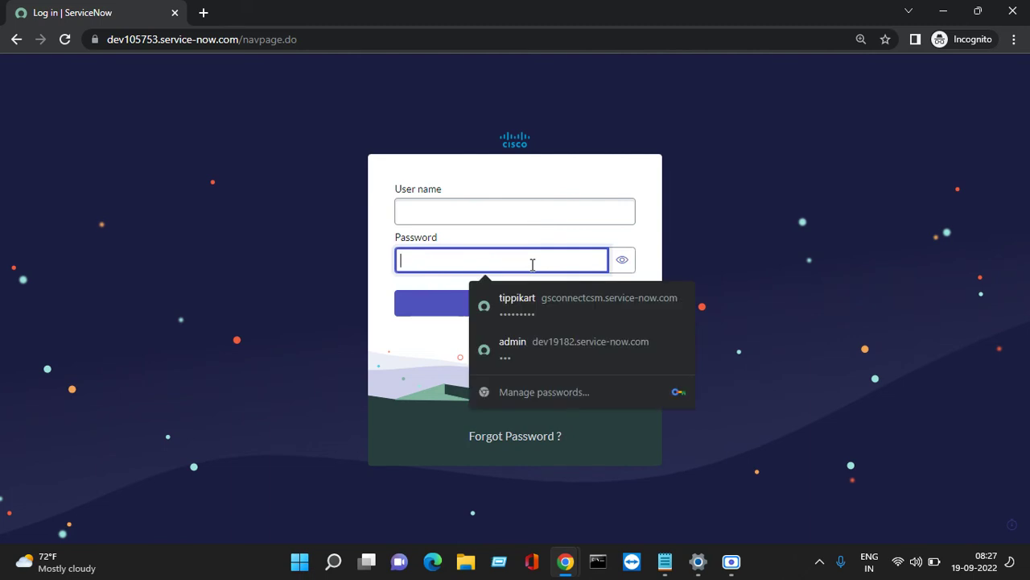
Paste the user name into User name and copy the password from the credentials notes.
{"action": "left_click", "coordinate": [515, 214]}
{"action": "right_click", "coordinate": [470, 215]}
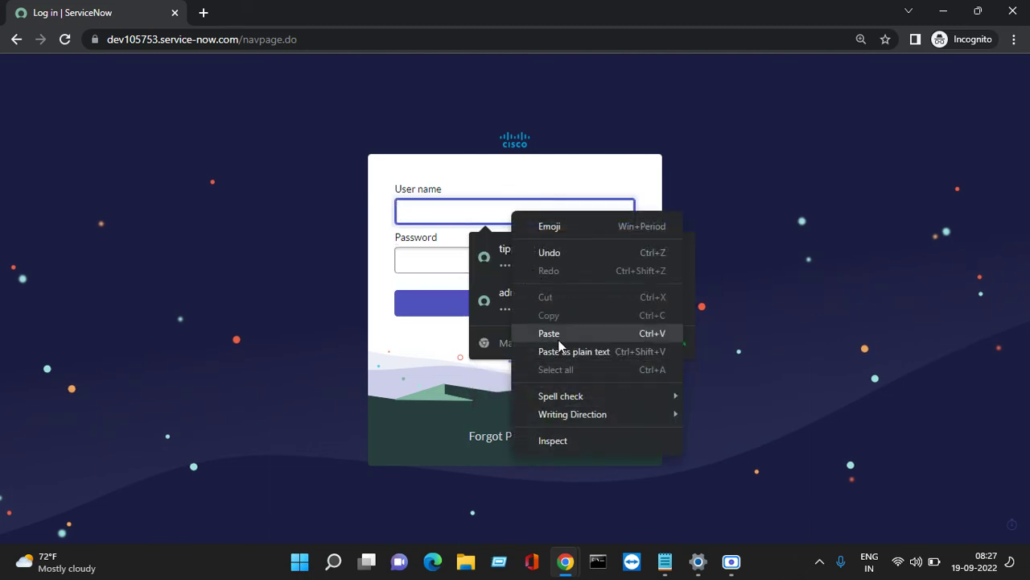
{"action": "left_click", "coordinate": [491, 333]}
{"action": "key", "text": "Tab"}
{"action": "left_click", "coordinate": [665, 561]}
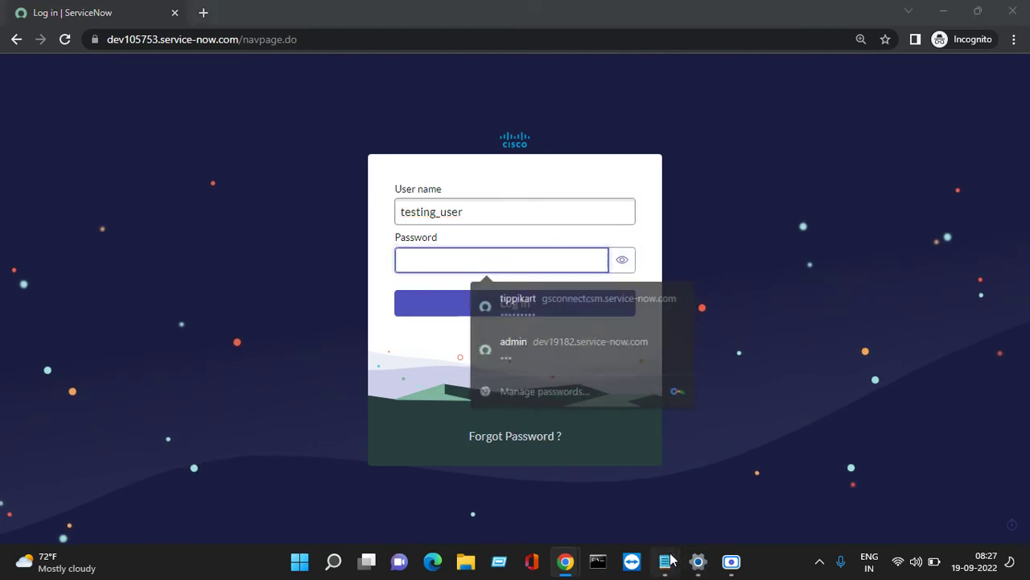
{"action": "left_click", "coordinate": [815, 483]}
{"action": "left_click_drag", "start_coordinate": [252, 222], "coordinate": [182, 222]}
{"action": "right_click", "coordinate": [197, 222]}
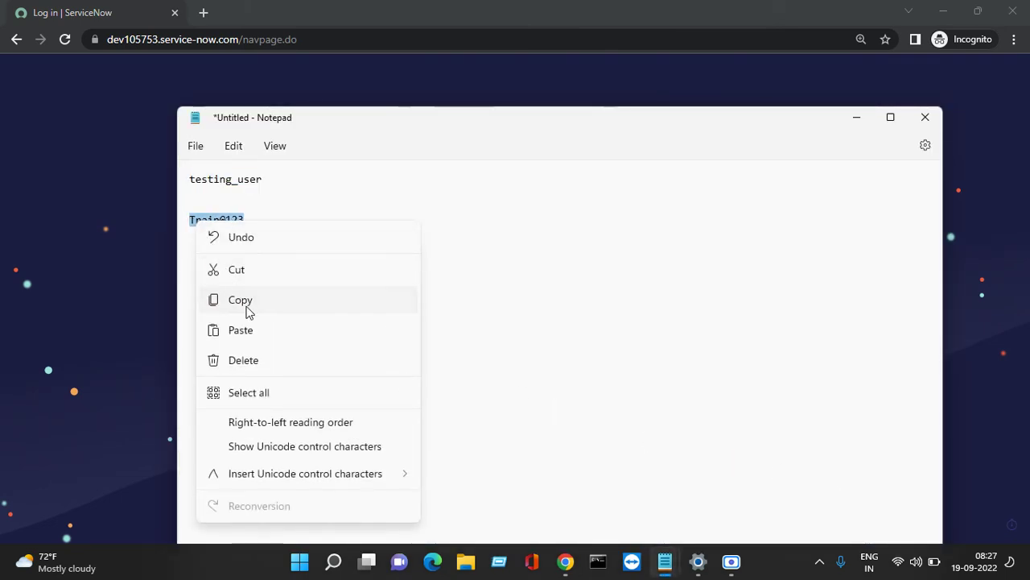
{"action": "left_click", "coordinate": [247, 307]}
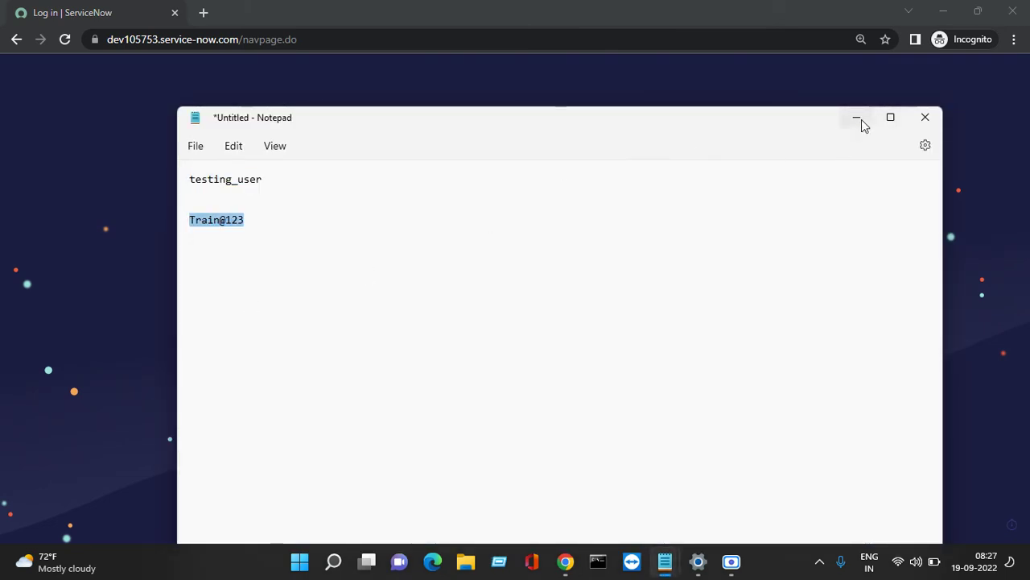
{"action": "left_click", "coordinate": [858, 118]}
Paste the password, sign in, and dismiss the invalid user name or password error.
{"action": "right_click", "coordinate": [538, 260]}
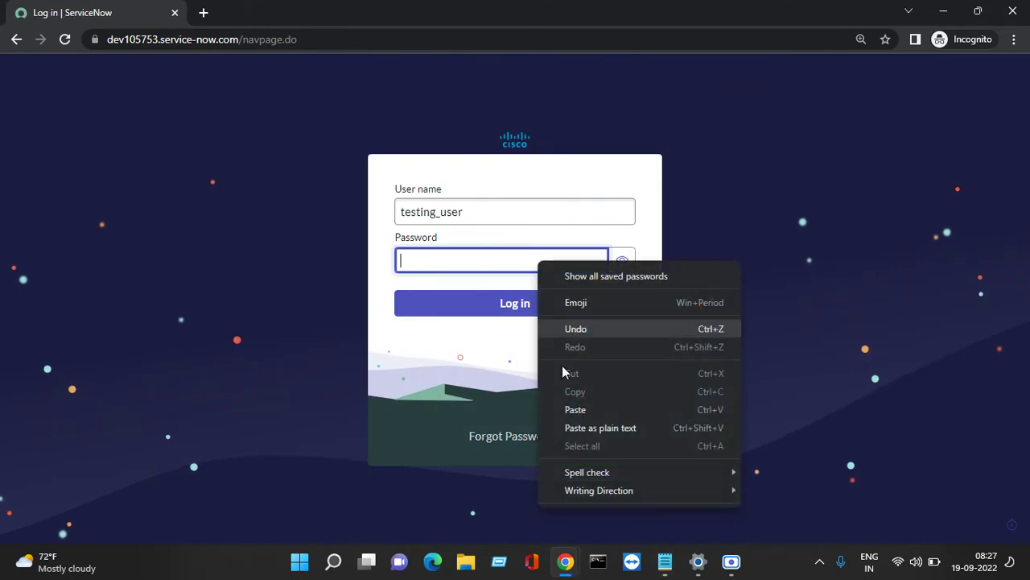
{"action": "left_click", "coordinate": [582, 407]}
{"action": "left_click", "coordinate": [622, 259]}
{"action": "left_click", "coordinate": [555, 306]}
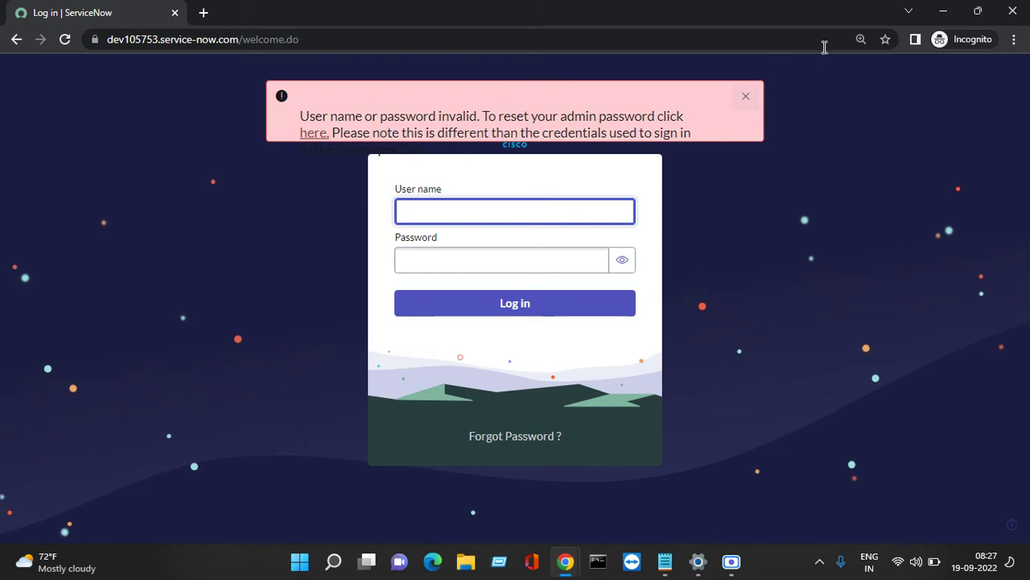
{"action": "left_click", "coordinate": [747, 98]}
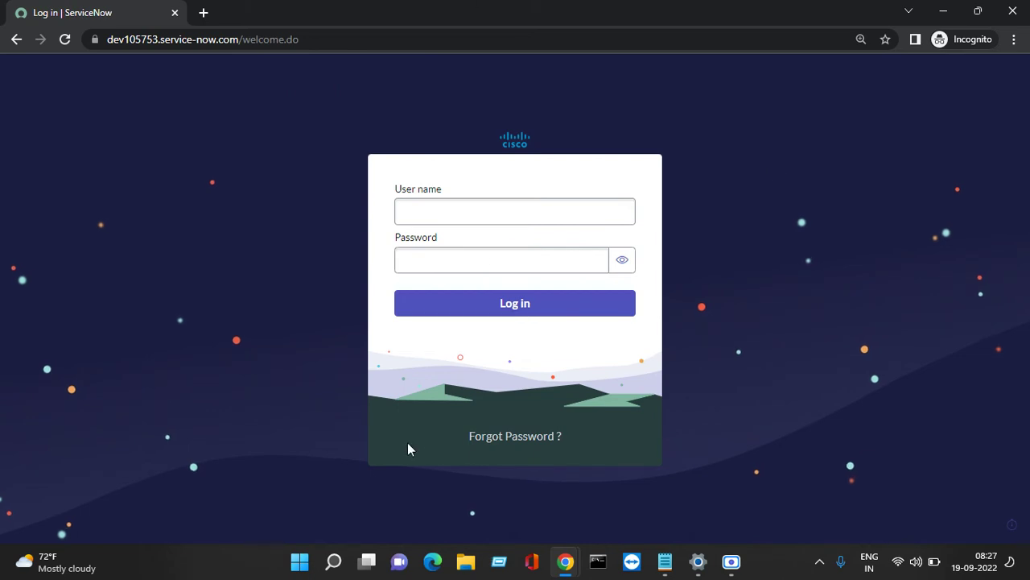
Uncheck Locked out on the test user's record and save it.
{"action": "mouse_move", "coordinate": [565, 561]}
{"action": "left_click", "coordinate": [345, 487]}
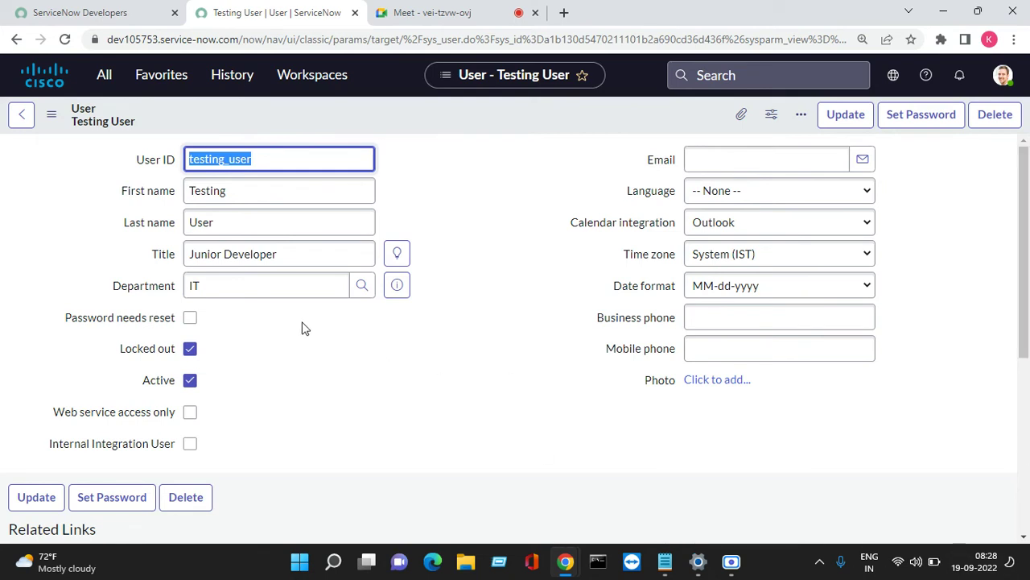
{"action": "left_click", "coordinate": [190, 348]}
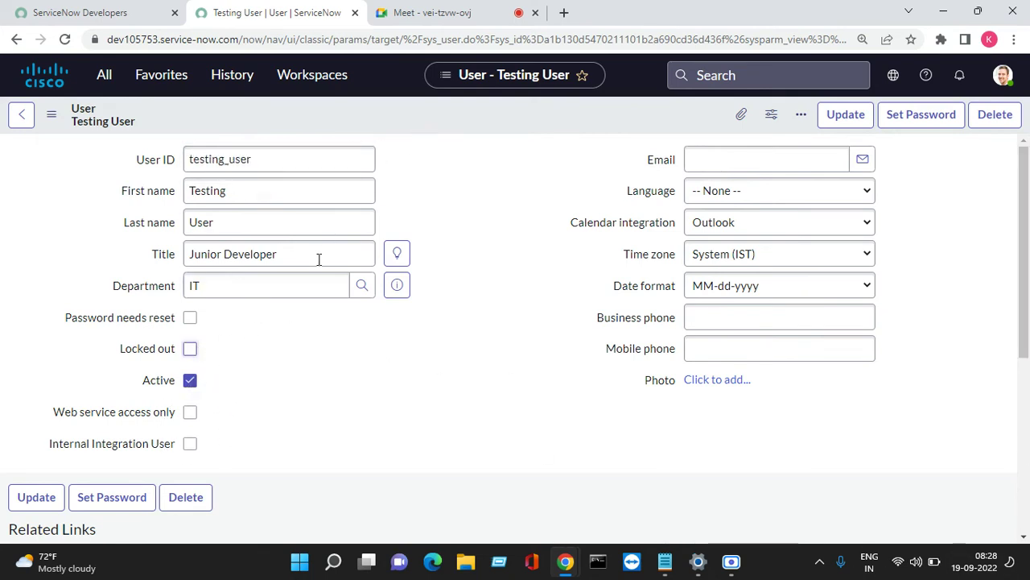
{"action": "right_click", "coordinate": [467, 105]}
{"action": "left_click", "coordinate": [494, 109]}
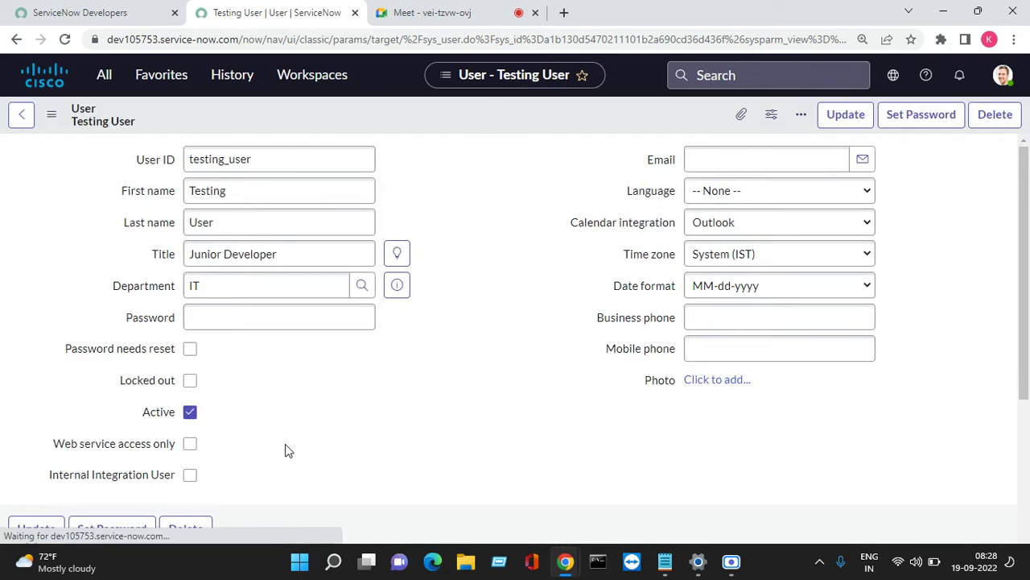
Change the Active checkbox, save the record again, and highlight the Locked out setting.
{"action": "left_click", "coordinate": [191, 382]}
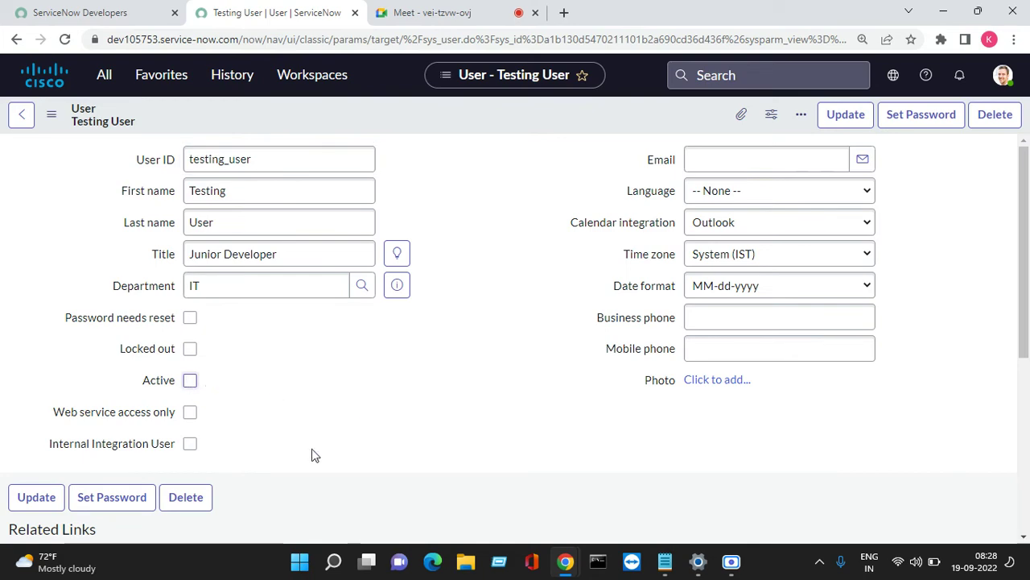
{"action": "right_click", "coordinate": [429, 114]}
{"action": "left_click", "coordinate": [474, 125]}
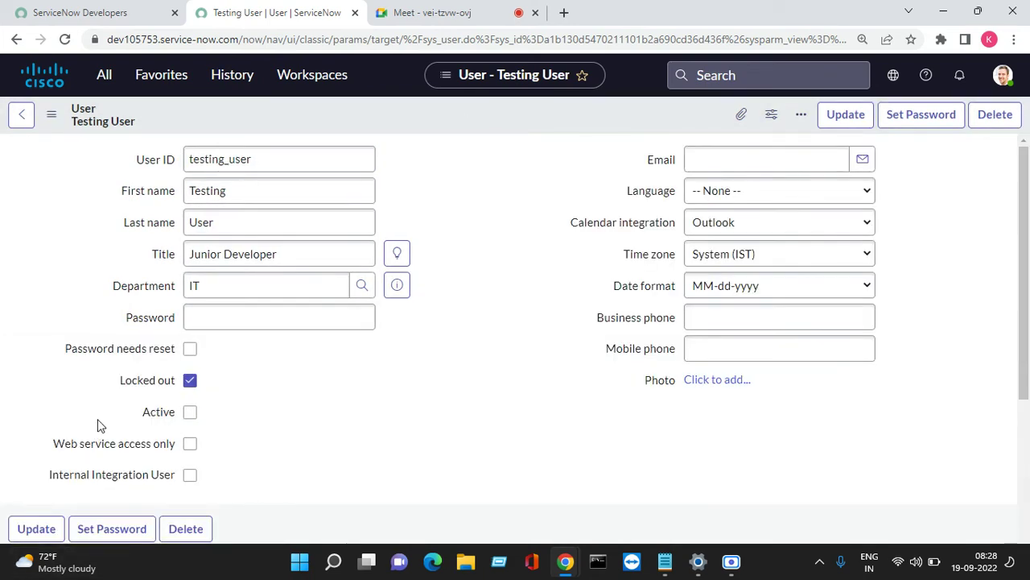
{"action": "left_click_drag", "start_coordinate": [116, 389], "coordinate": [168, 384]}
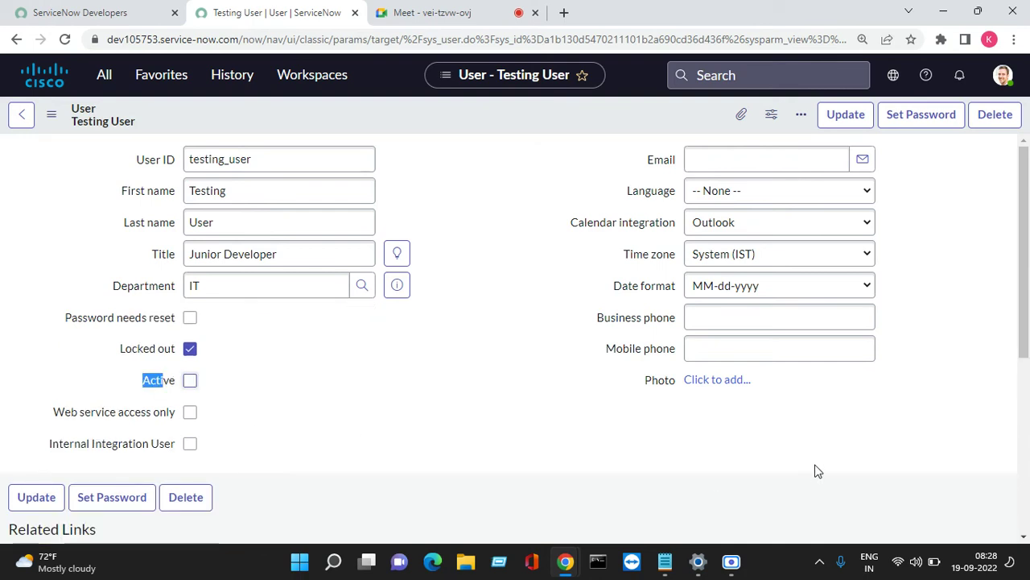
{"action": "left_click", "coordinate": [243, 420]}
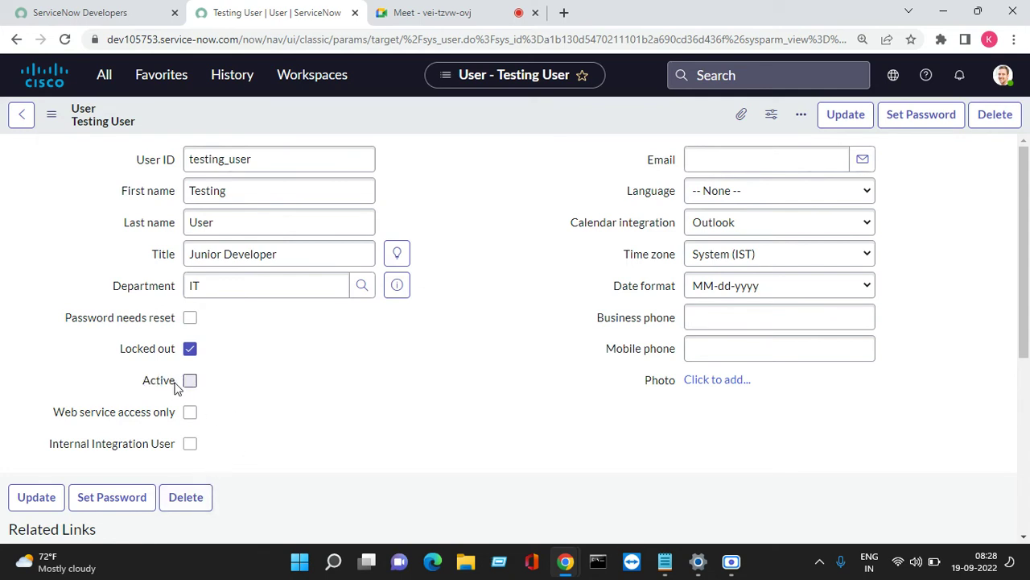
{"action": "left_click_drag", "start_coordinate": [117, 352], "coordinate": [175, 355]}
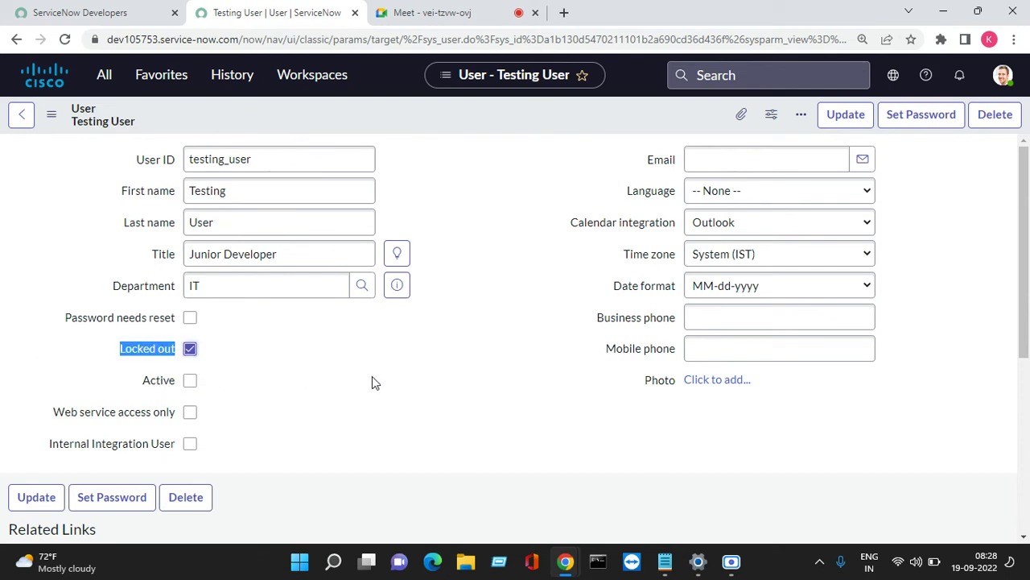
Paste the copied password into the incognito login page's password field and reveal it.
{"action": "mouse_move", "coordinate": [570, 561]}
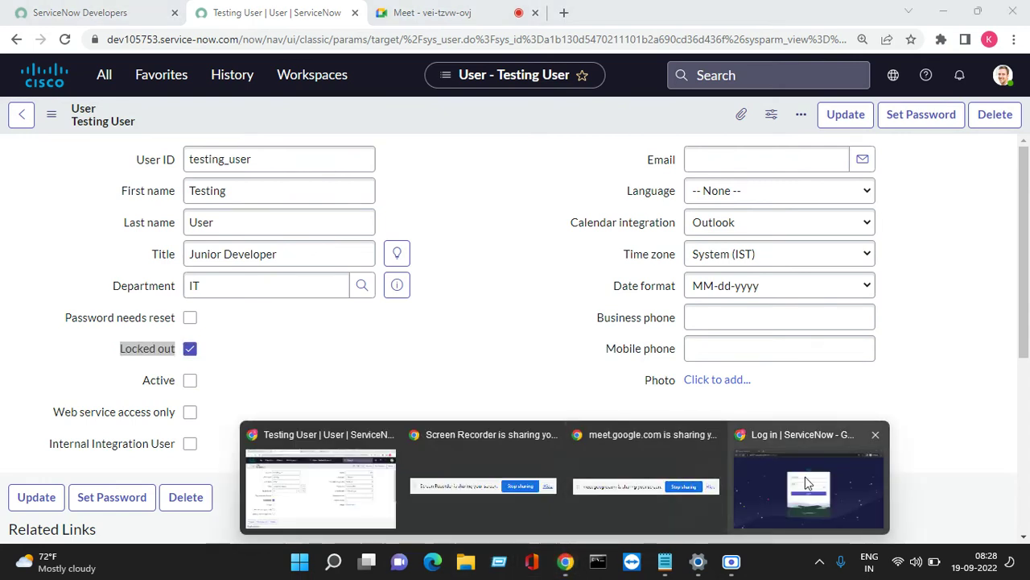
{"action": "left_click", "coordinate": [809, 479]}
{"action": "left_click", "coordinate": [465, 218]}
{"action": "right_click", "coordinate": [465, 224]}
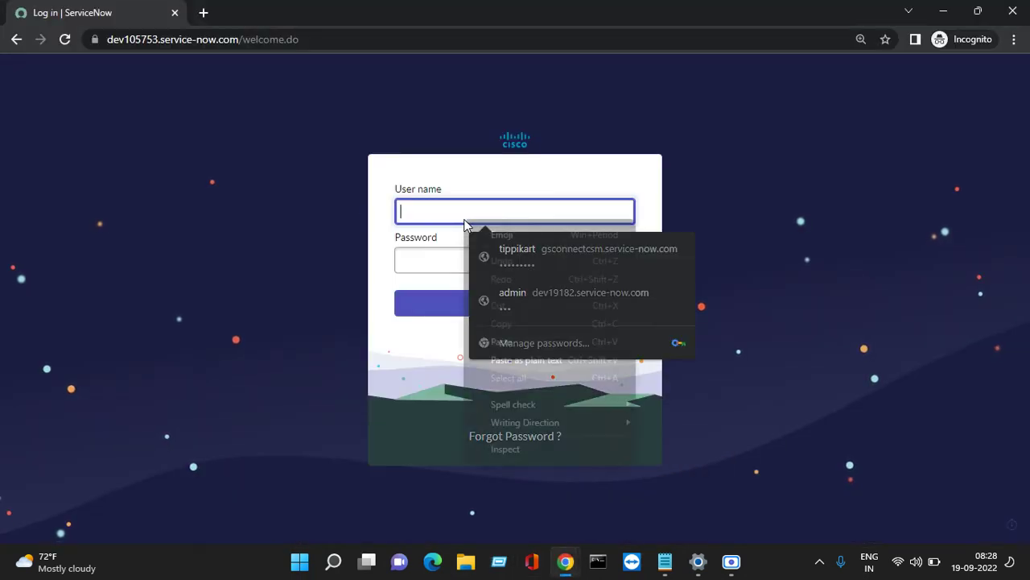
{"action": "left_click", "coordinate": [423, 262]}
{"action": "right_click", "coordinate": [422, 261]}
{"action": "left_click", "coordinate": [463, 396]}
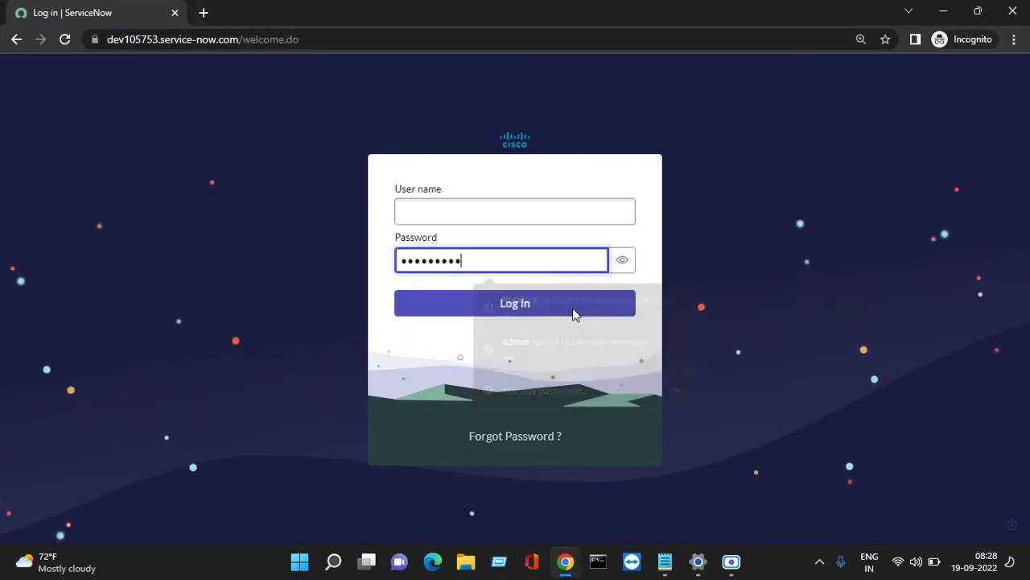
{"action": "left_click", "coordinate": [623, 259]}
Copy the test user's login name from the Notepad notes into the user name field.
{"action": "left_click", "coordinate": [509, 209]}
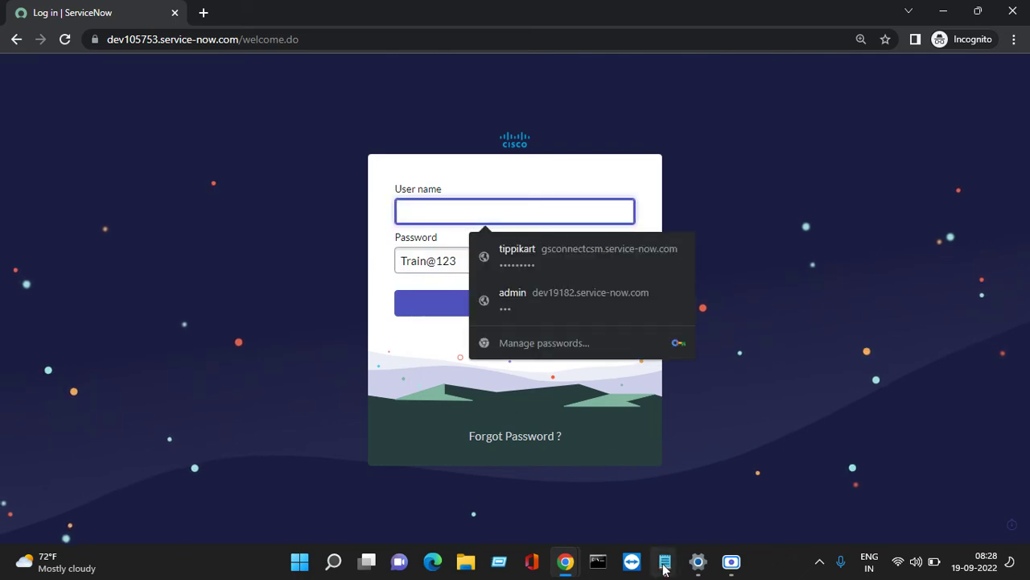
{"action": "left_click", "coordinate": [665, 561]}
{"action": "left_click", "coordinate": [830, 481]}
{"action": "left_click", "coordinate": [257, 223]}
{"action": "left_click_drag", "start_coordinate": [273, 185], "coordinate": [190, 179]}
{"action": "right_click", "coordinate": [191, 179]}
{"action": "left_click", "coordinate": [248, 265]}
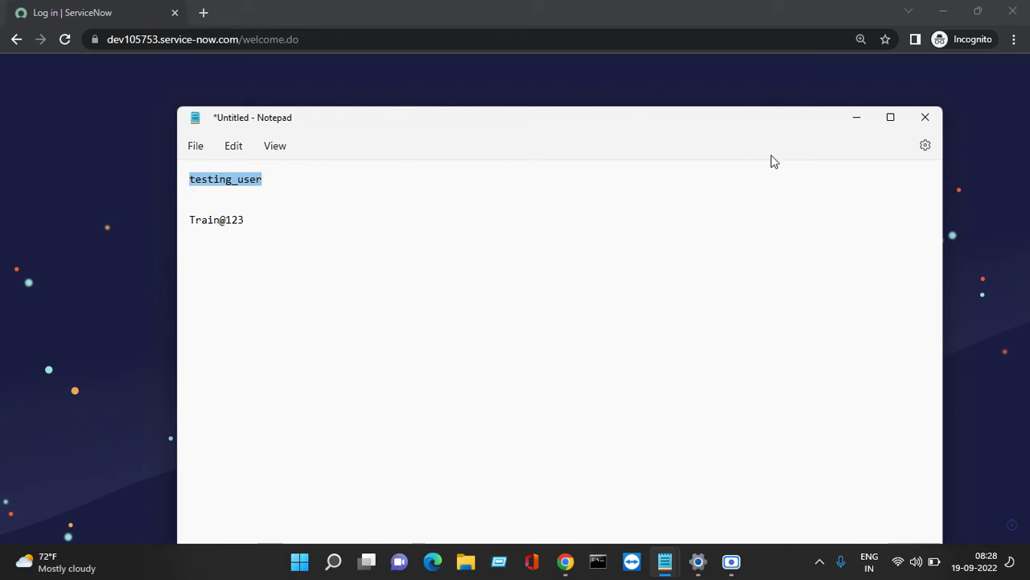
{"action": "left_click", "coordinate": [857, 118]}
{"action": "right_click", "coordinate": [512, 212]}
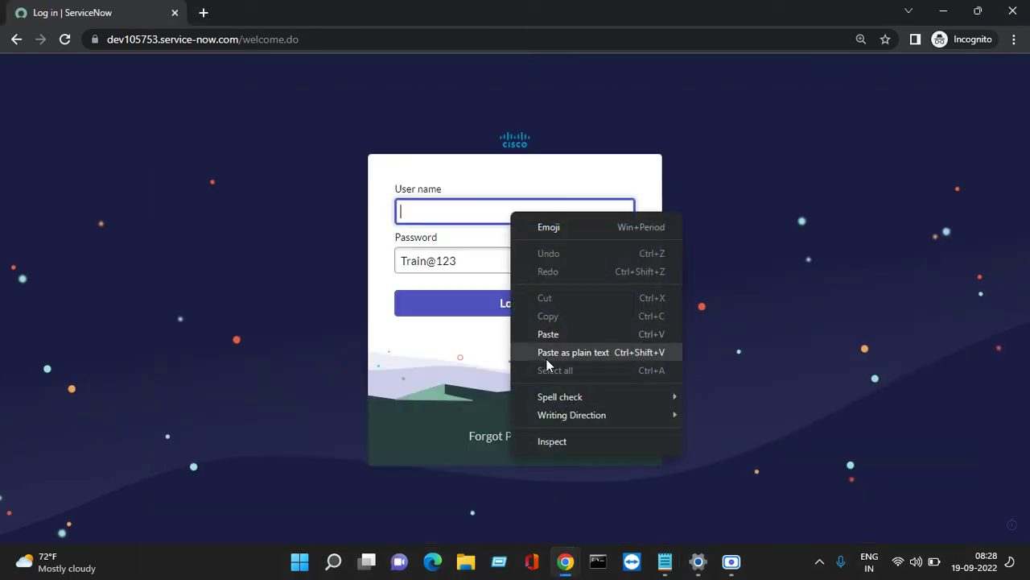
{"action": "left_click", "coordinate": [575, 337]}
Attempt the login, get an invalid-credentials error, and go back to the user record.
{"action": "left_click", "coordinate": [511, 303]}
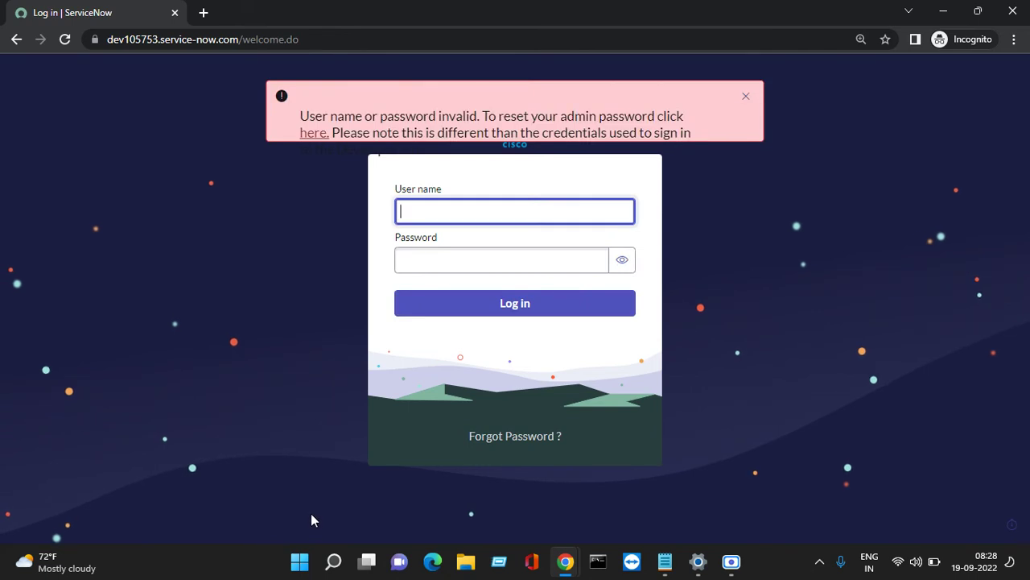
{"action": "left_click", "coordinate": [566, 561]}
{"action": "left_click", "coordinate": [394, 492]}
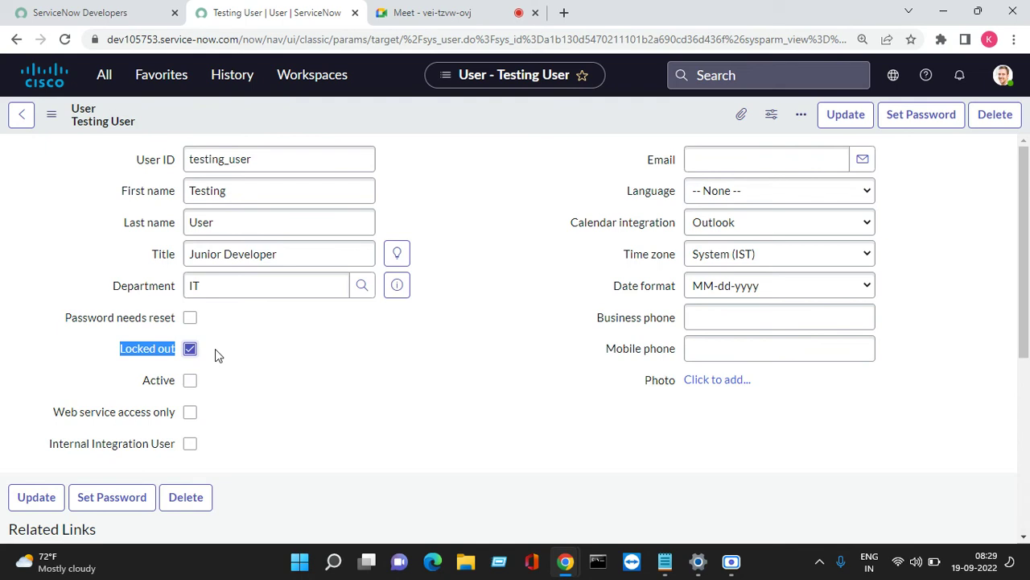
Give testing_user the GMT time zone, clear Locked out, tick Active, and save the record.
{"action": "left_click", "coordinate": [779, 253]}
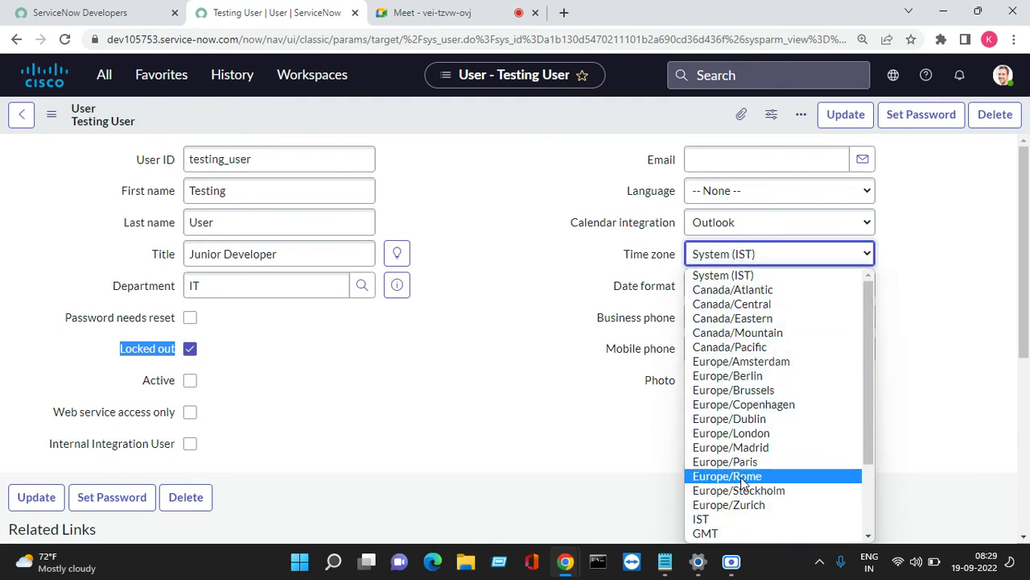
{"action": "scroll", "coordinate": [743, 475], "scroll_direction": "down", "scroll_amount": 1}
{"action": "left_click", "coordinate": [706, 435]}
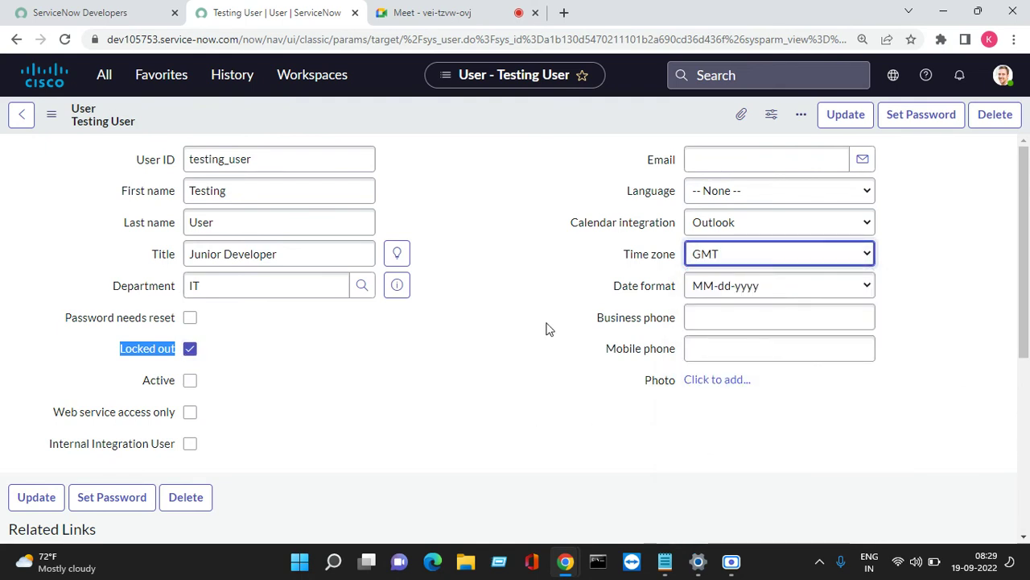
{"action": "left_click", "coordinate": [190, 349]}
{"action": "left_click", "coordinate": [190, 380]}
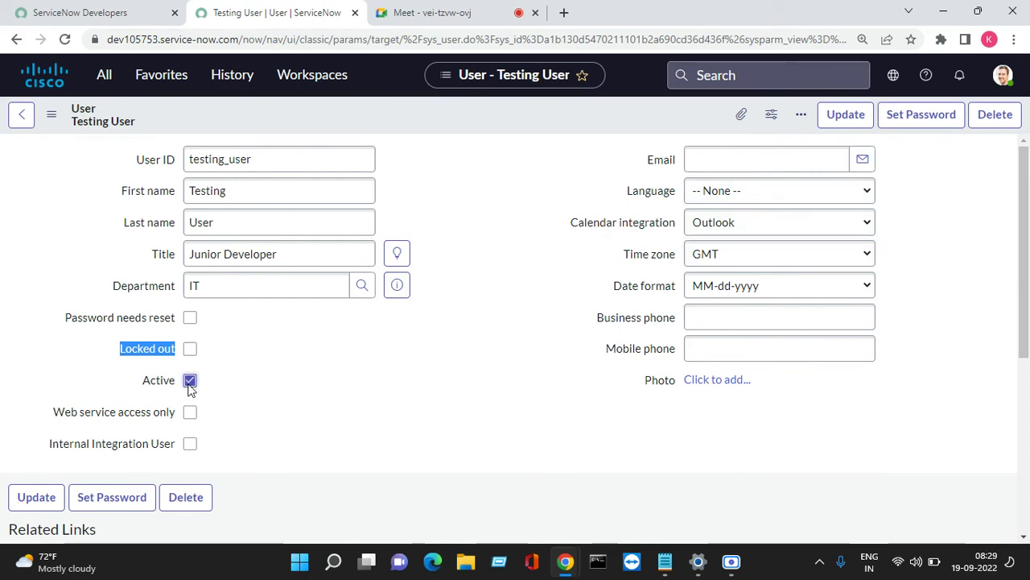
{"action": "right_click", "coordinate": [485, 108]}
{"action": "left_click", "coordinate": [507, 120]}
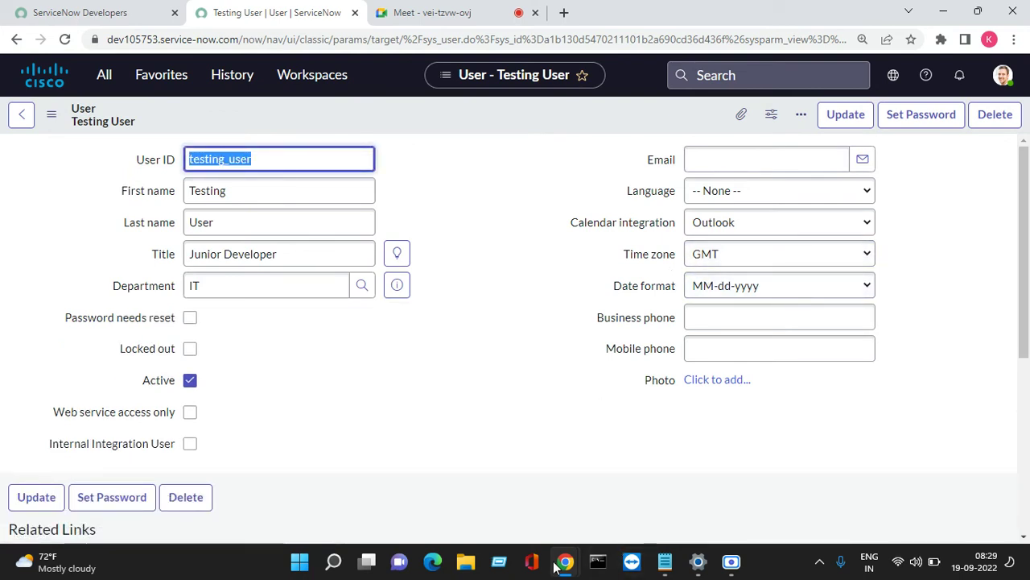
Clear the wrongly pasted value from the incognito login's password field.
{"action": "mouse_move", "coordinate": [566, 561]}
{"action": "left_click", "coordinate": [806, 475]}
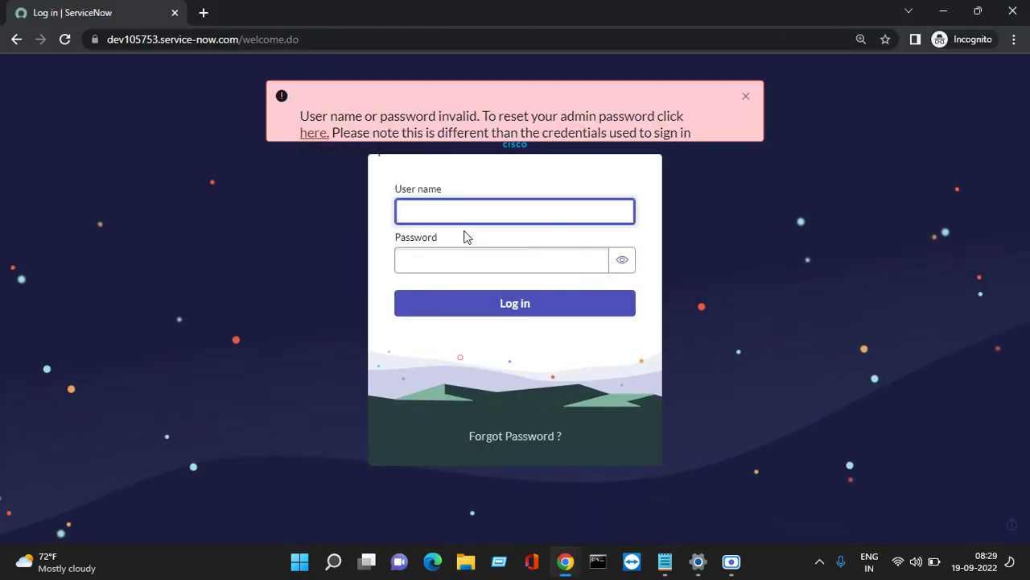
{"action": "right_click", "coordinate": [470, 266]}
{"action": "left_click", "coordinate": [485, 411]}
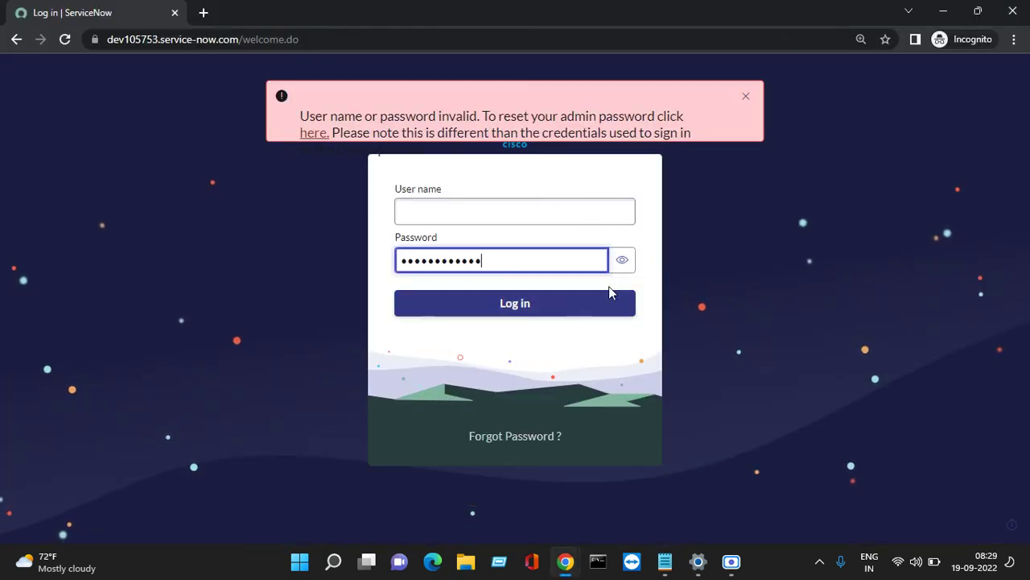
{"action": "left_click", "coordinate": [620, 261]}
{"action": "double_click", "coordinate": [580, 263]}
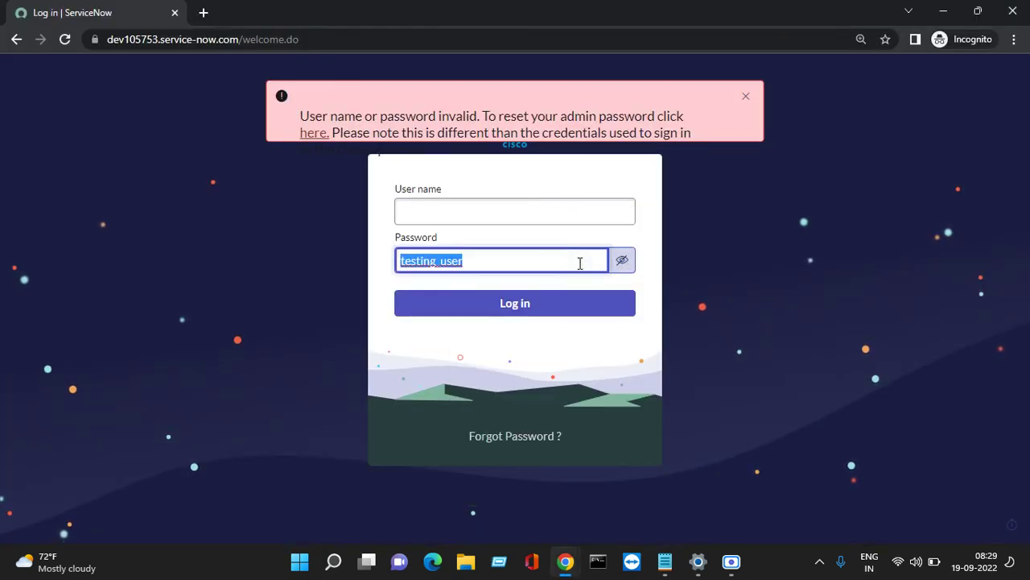
{"action": "key", "text": "BackSpace"}
Paste the login name, then copy the password from Notepad into the password field.
{"action": "left_click", "coordinate": [540, 212]}
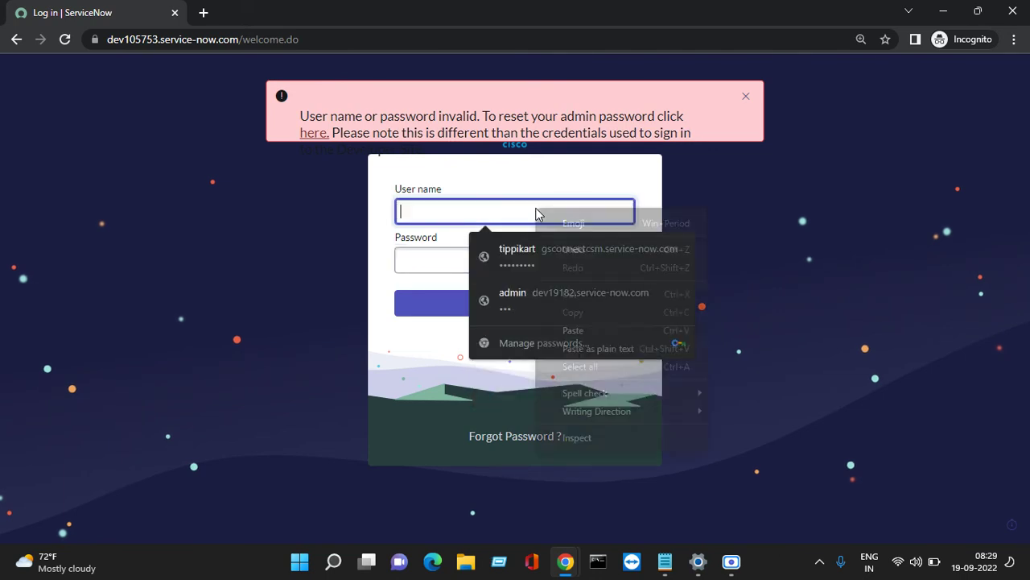
{"action": "right_click", "coordinate": [538, 213]}
{"action": "left_click", "coordinate": [564, 329]}
{"action": "left_click", "coordinate": [449, 270]}
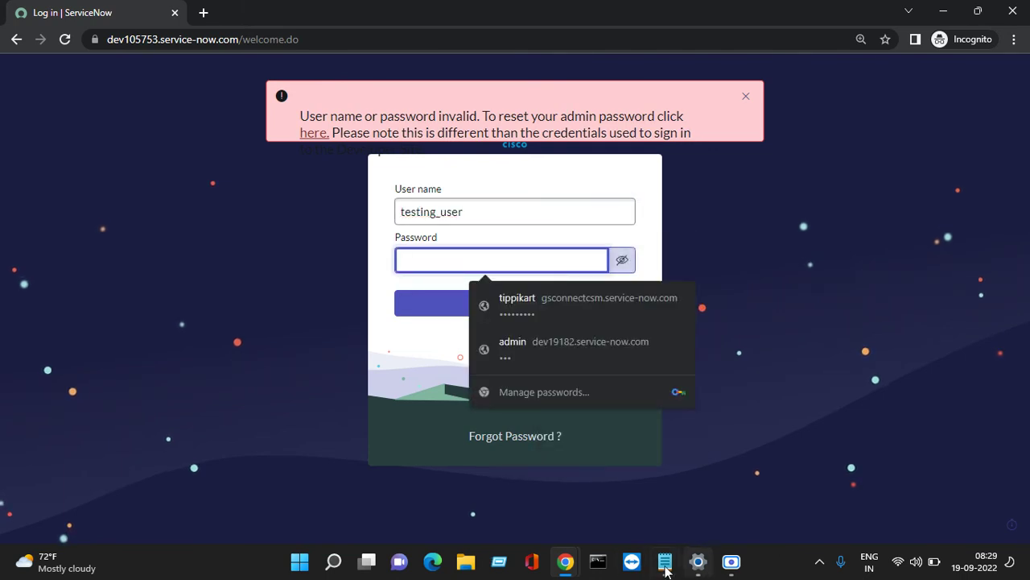
{"action": "left_click", "coordinate": [665, 561]}
{"action": "left_click_drag", "start_coordinate": [244, 220], "coordinate": [202, 232]}
{"action": "right_click", "coordinate": [204, 232]}
{"action": "left_click", "coordinate": [245, 310]}
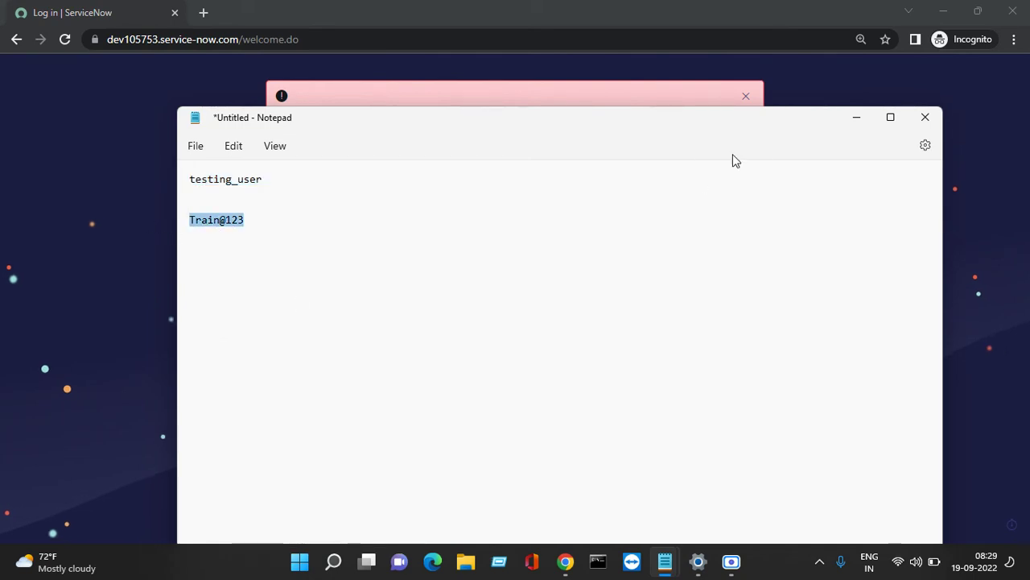
{"action": "left_click", "coordinate": [855, 118]}
{"action": "right_click", "coordinate": [450, 252]}
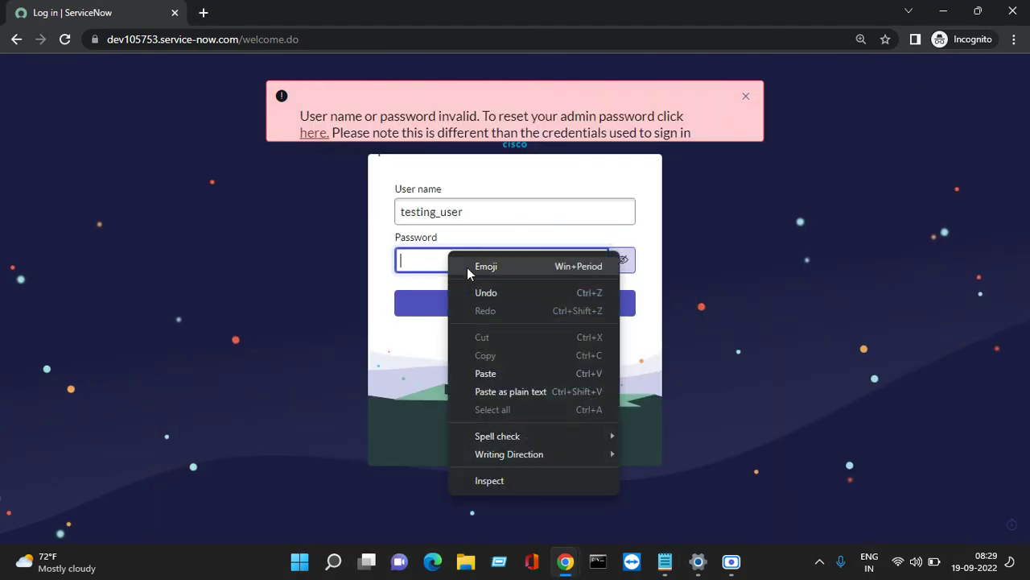
{"action": "left_click", "coordinate": [472, 373]}
Log in as testing_user and close a leftover Demo notes window.
{"action": "left_click", "coordinate": [467, 307]}
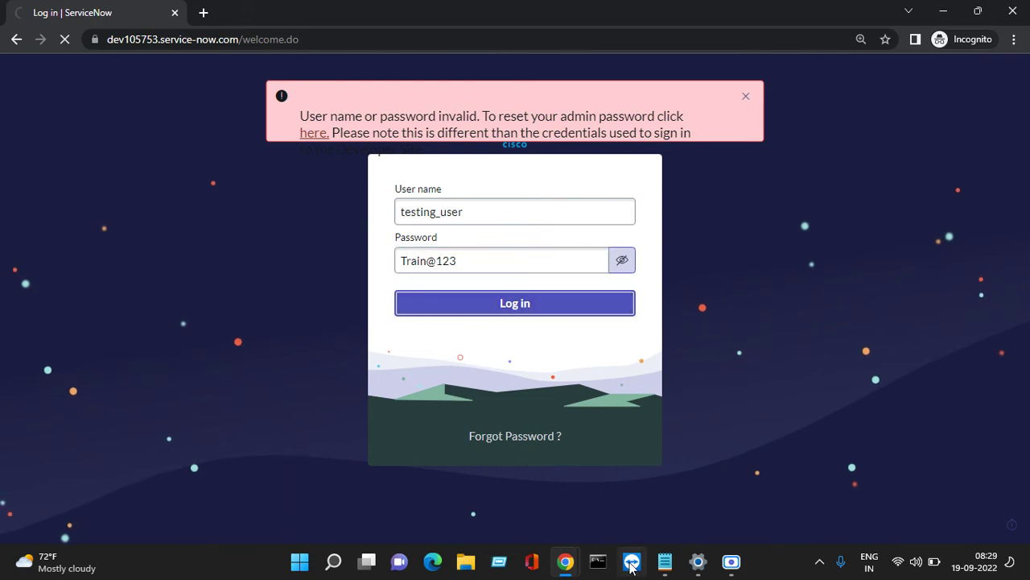
{"action": "mouse_move", "coordinate": [665, 561]}
{"action": "left_click", "coordinate": [650, 435]}
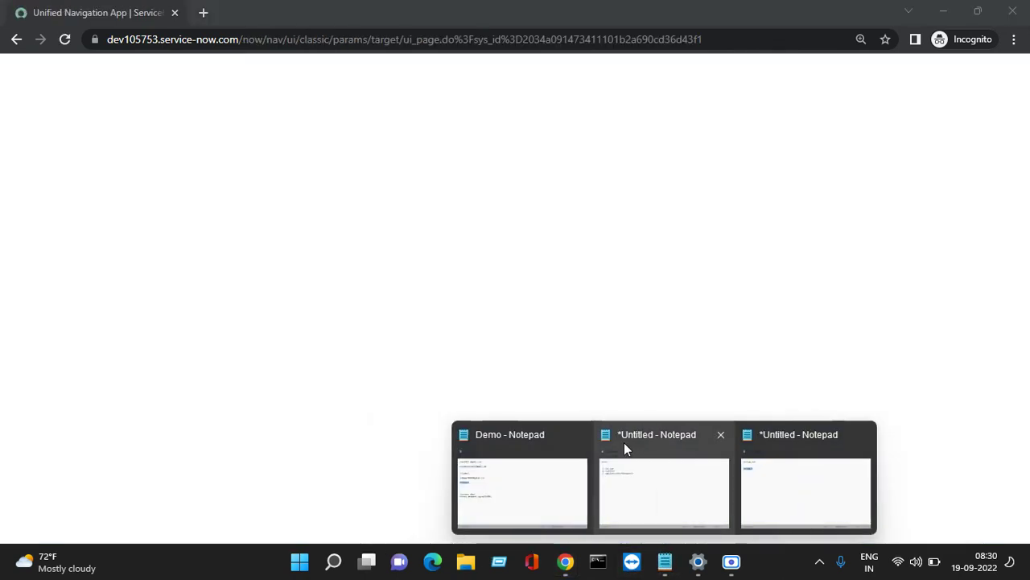
Close the other leftover Demo notes window and glance at the saved test login details.
{"action": "left_click", "coordinate": [577, 435]}
{"action": "left_click", "coordinate": [666, 482]}
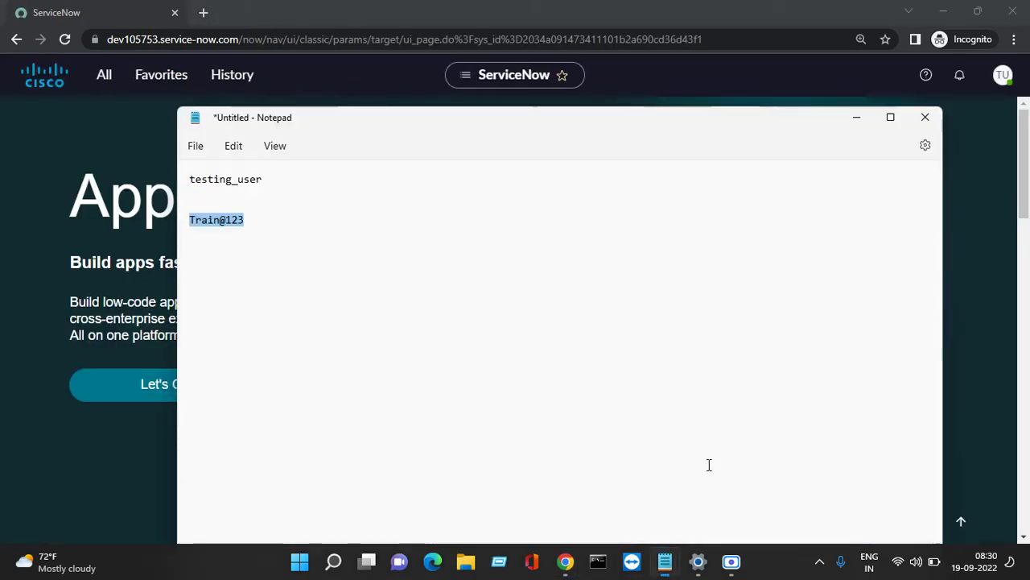
{"action": "left_click", "coordinate": [851, 117]}
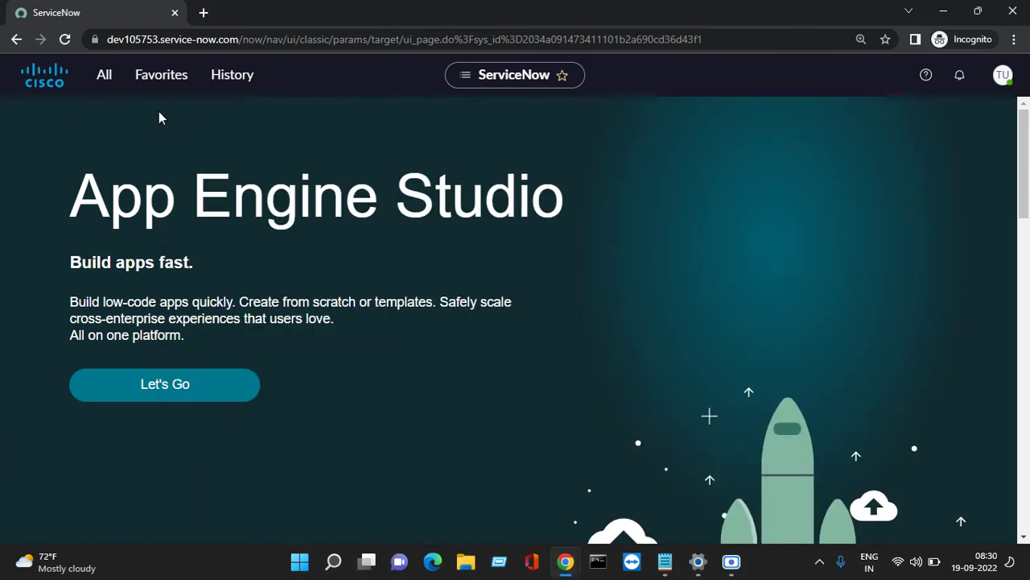
Filter the navigator by 'inci', open the empty Incidents list, and start a new incident.
{"action": "left_click", "coordinate": [104, 80]}
{"action": "left_click", "coordinate": [116, 117]}
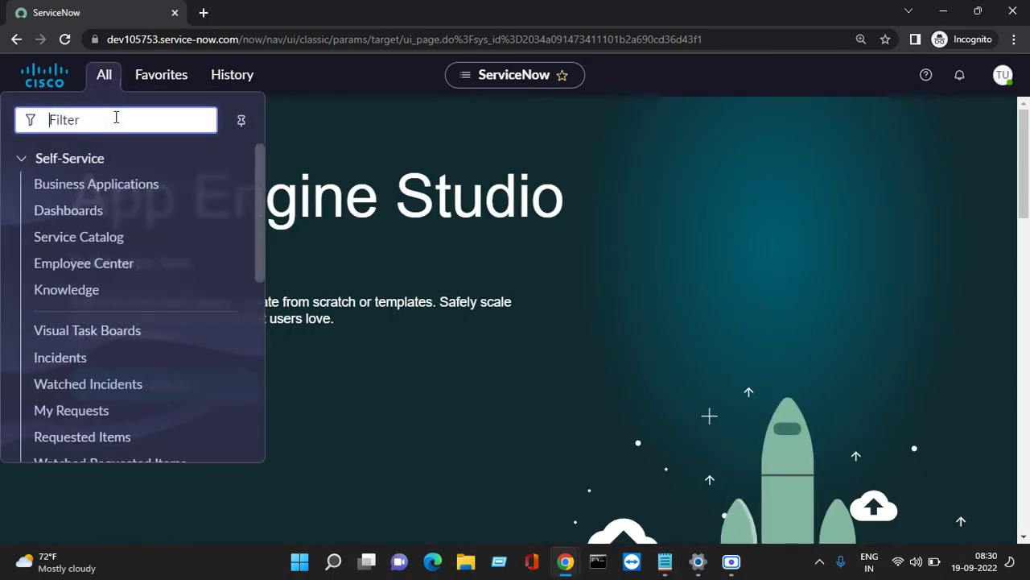
{"action": "type", "text": "inci"}
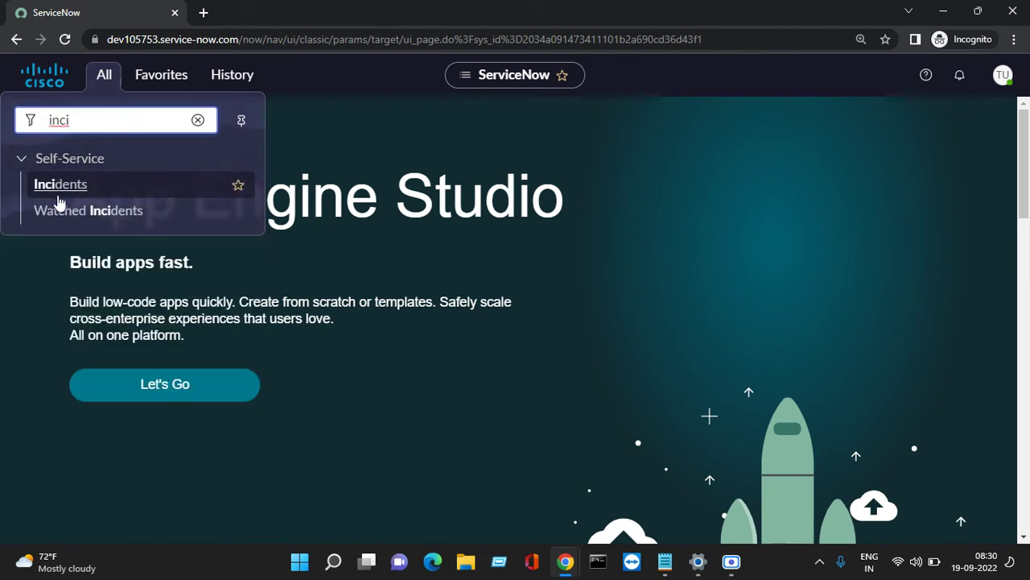
{"action": "left_click", "coordinate": [55, 193]}
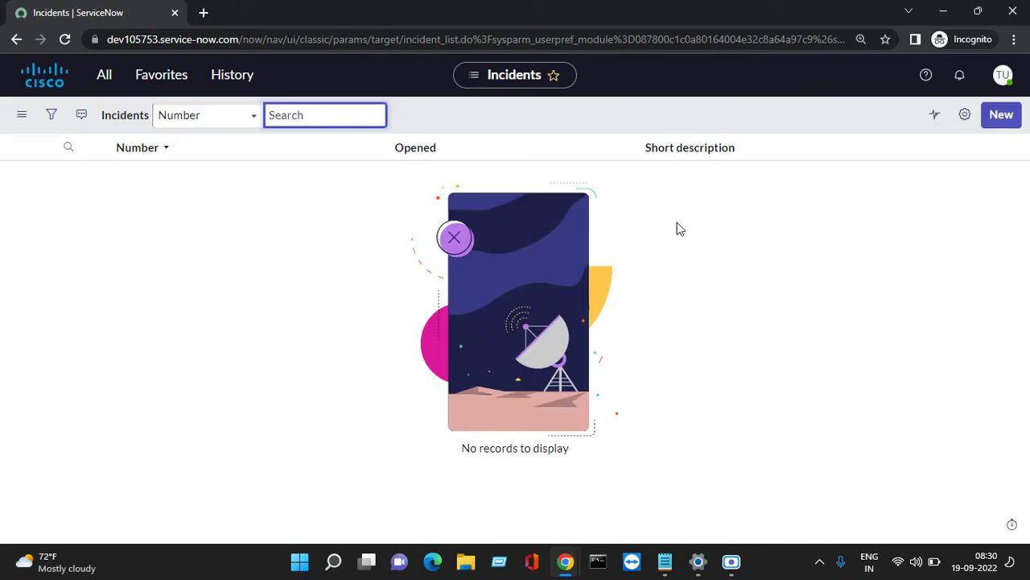
{"action": "left_click", "coordinate": [1005, 115]}
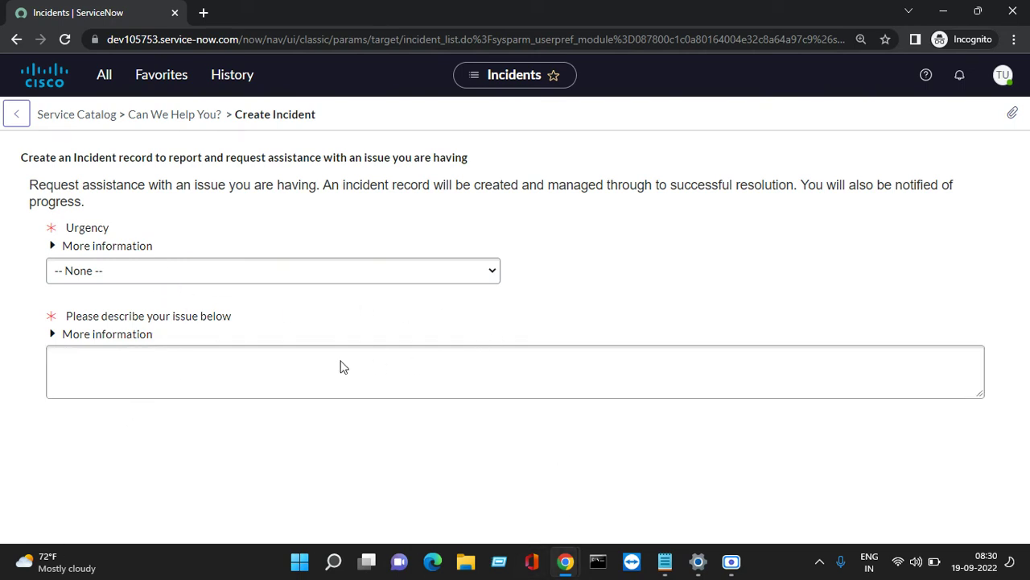
Submit a new incident with urgency 2 - Medium and description 'Test'.
{"action": "left_click", "coordinate": [342, 280]}
{"action": "left_click", "coordinate": [230, 320]}
{"action": "left_click", "coordinate": [82, 370]}
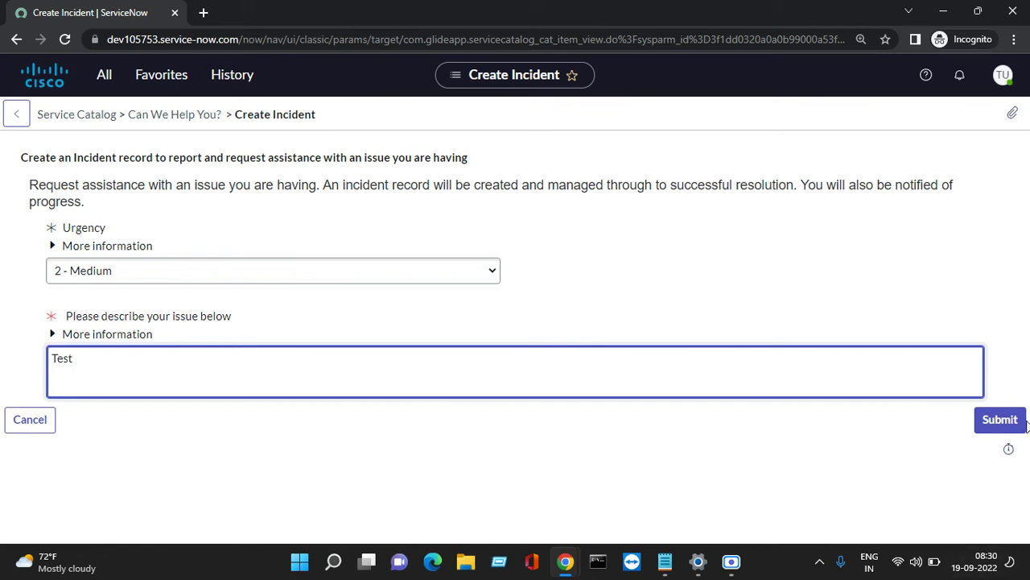
{"action": "left_click", "coordinate": [998, 419]}
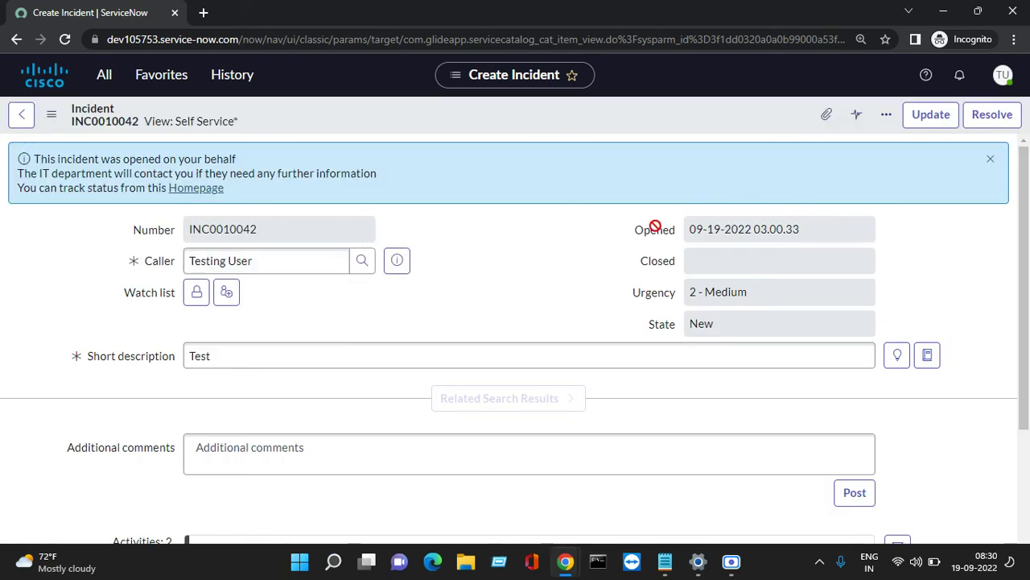
Copy the new incident number INC0010042 from the incident form.
{"action": "triple_click", "coordinate": [806, 229]}
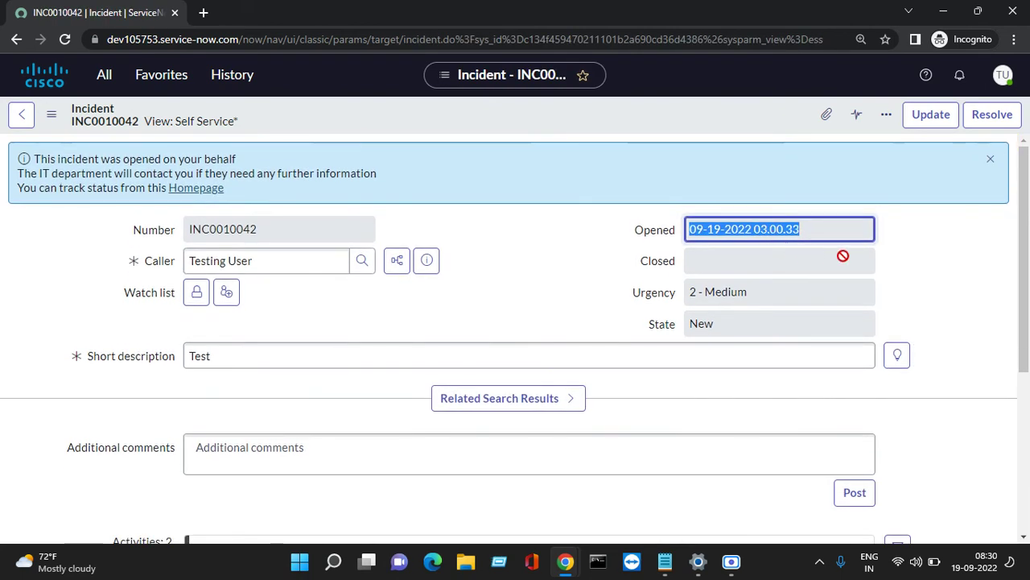
{"action": "triple_click", "coordinate": [297, 237]}
{"action": "right_click", "coordinate": [298, 238]}
{"action": "left_click", "coordinate": [326, 253]}
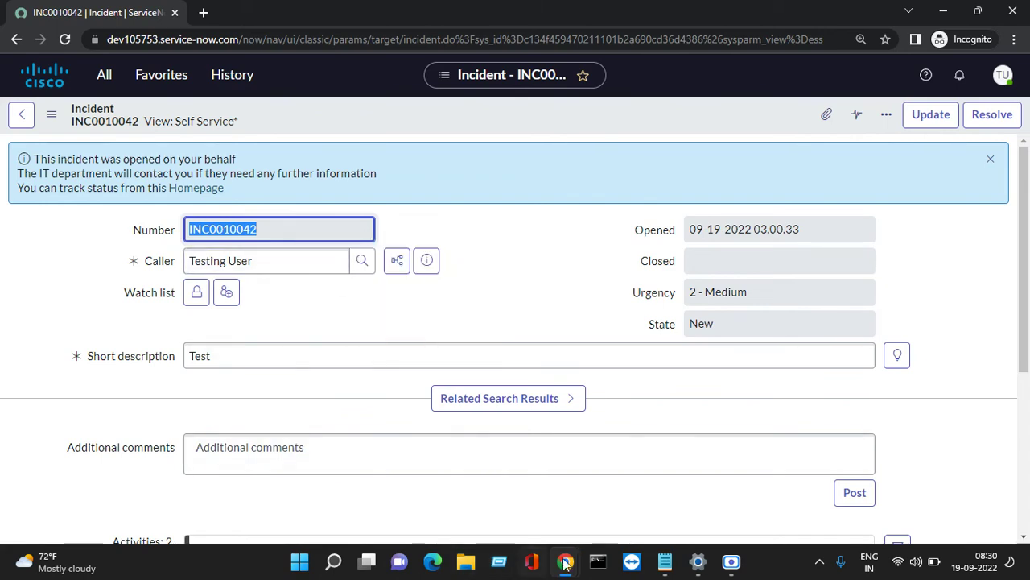
In the administrator's window, search for INC0010042 and open the matching incident.
{"action": "mouse_move", "coordinate": [565, 561]}
{"action": "left_click", "coordinate": [339, 491]}
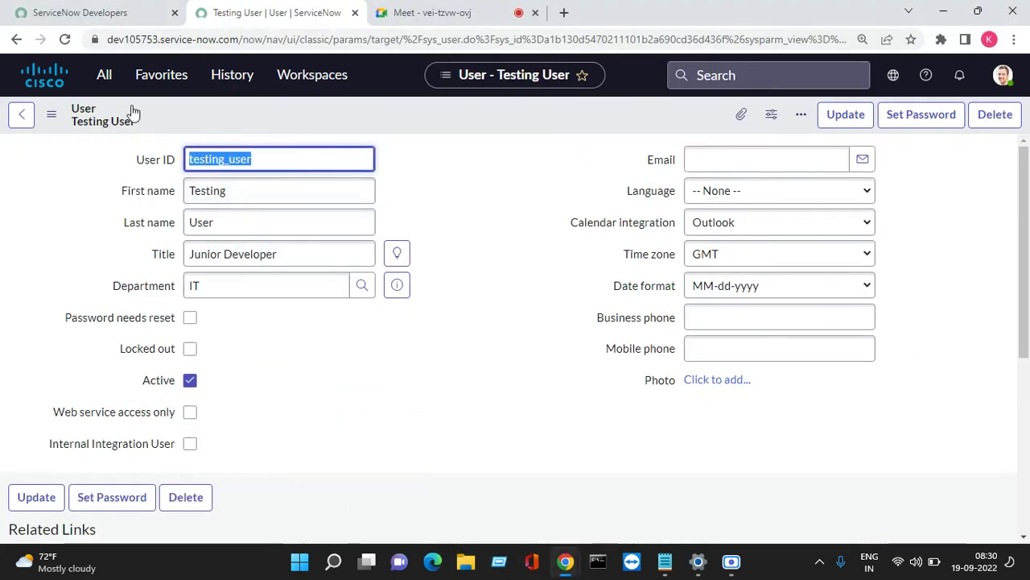
{"action": "left_click", "coordinate": [767, 78]}
{"action": "right_click", "coordinate": [767, 78]}
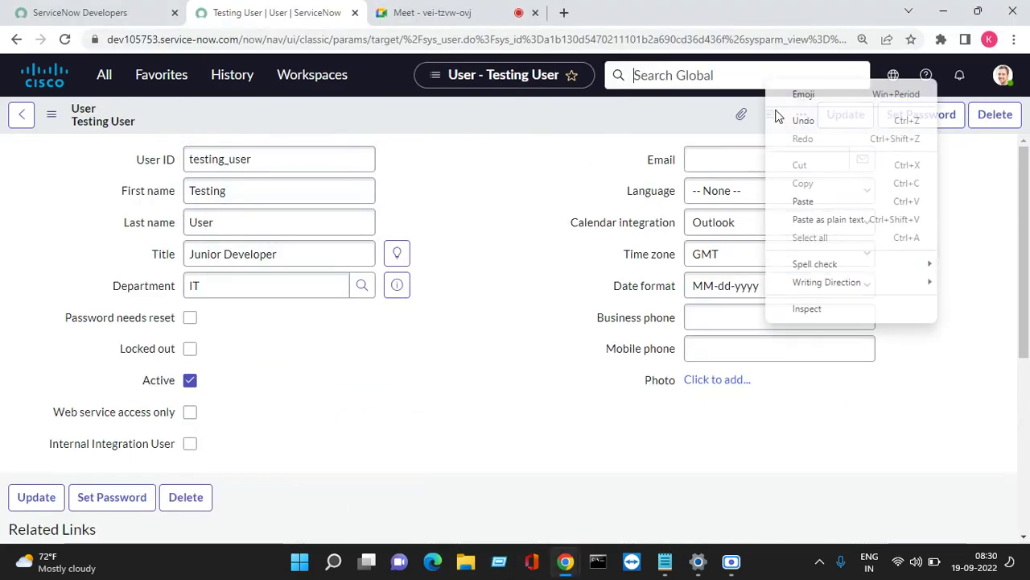
{"action": "left_click", "coordinate": [817, 217]}
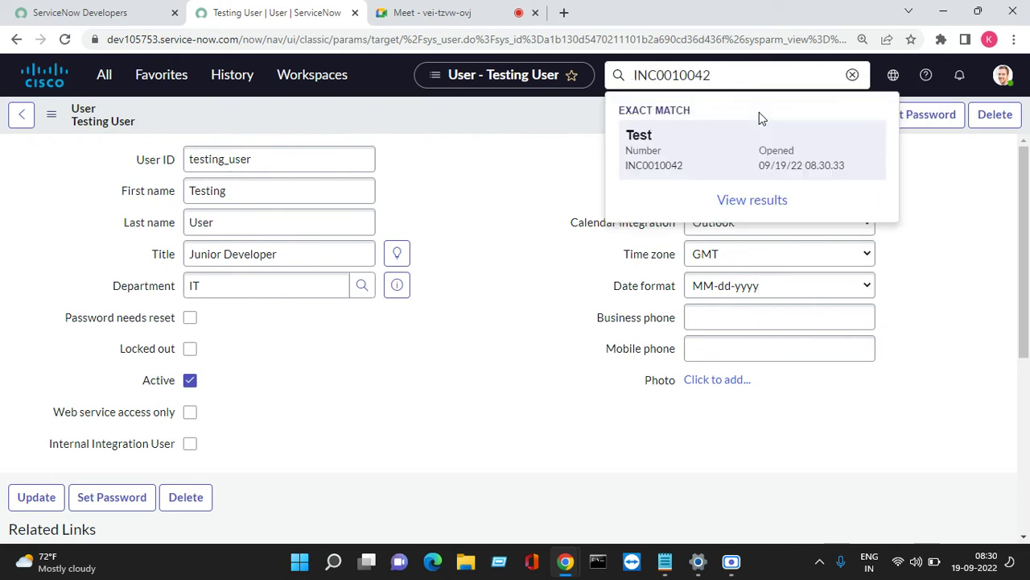
{"action": "left_click", "coordinate": [736, 162]}
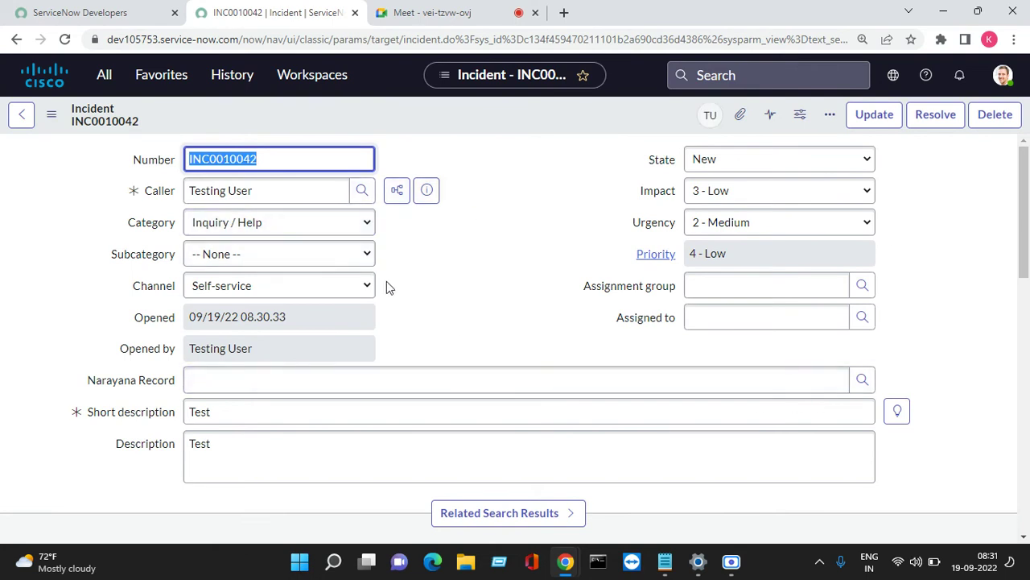
Compare the admin's Opened time 08.30.33 with the test user's 03.00.33.
{"action": "scroll", "coordinate": [387, 282], "scroll_direction": "down", "scroll_amount": 1}
{"action": "left_click_drag", "start_coordinate": [301, 239], "coordinate": [184, 238]}
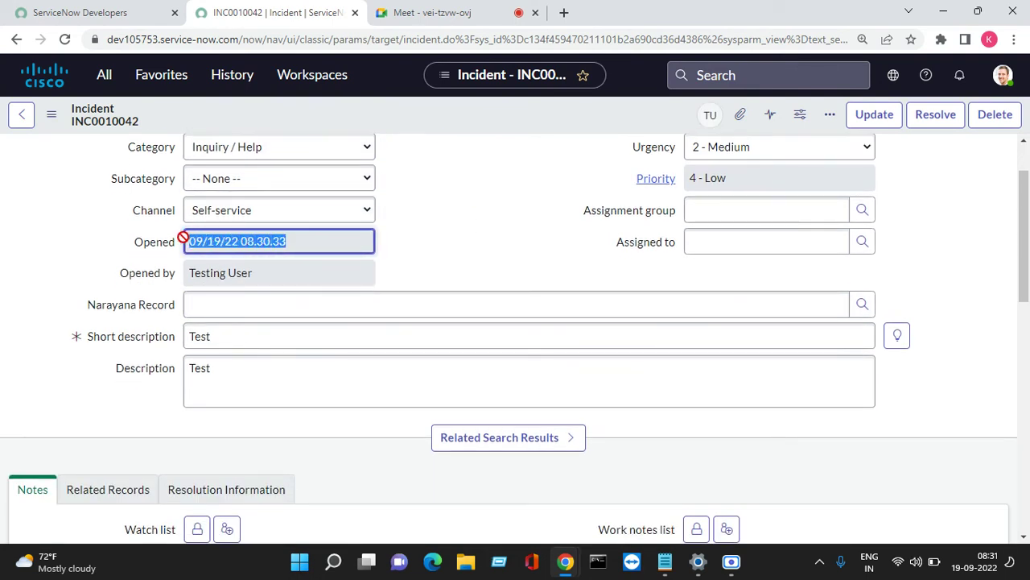
{"action": "mouse_move", "coordinate": [565, 561]}
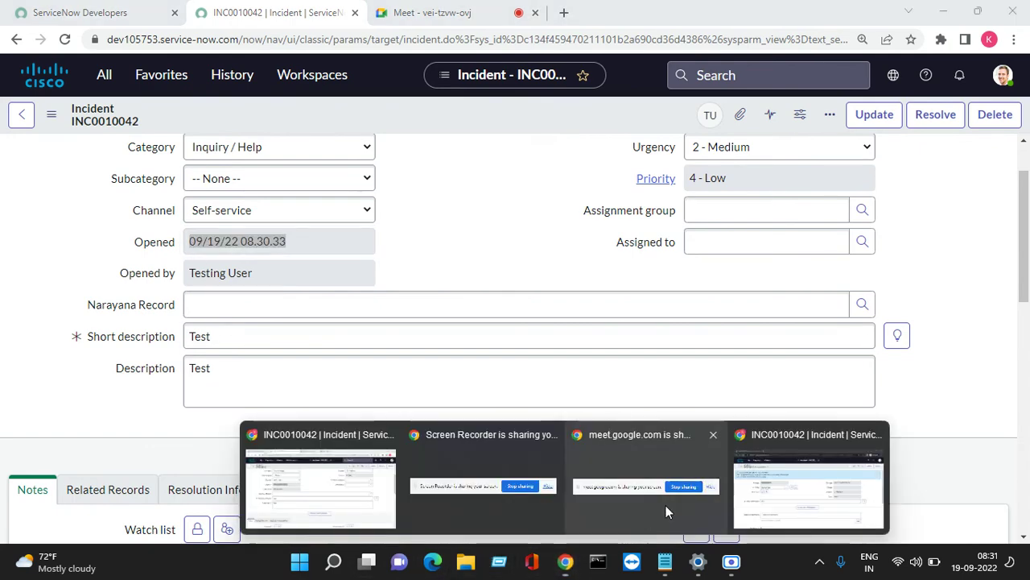
{"action": "left_click", "coordinate": [805, 472]}
{"action": "left_click_drag", "start_coordinate": [830, 230], "coordinate": [676, 229]}
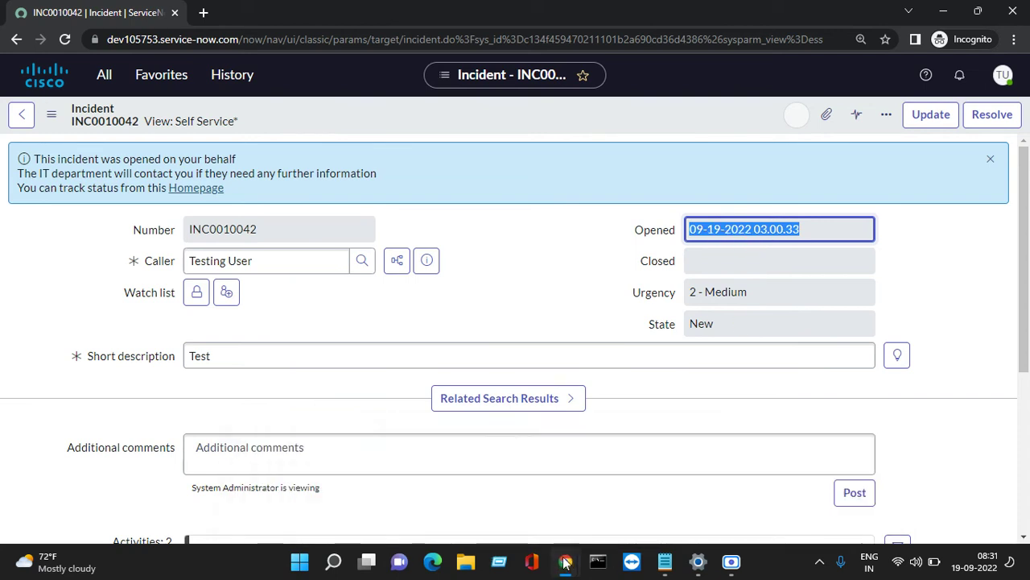
{"action": "mouse_move", "coordinate": [566, 562]}
{"action": "left_click", "coordinate": [797, 483]}
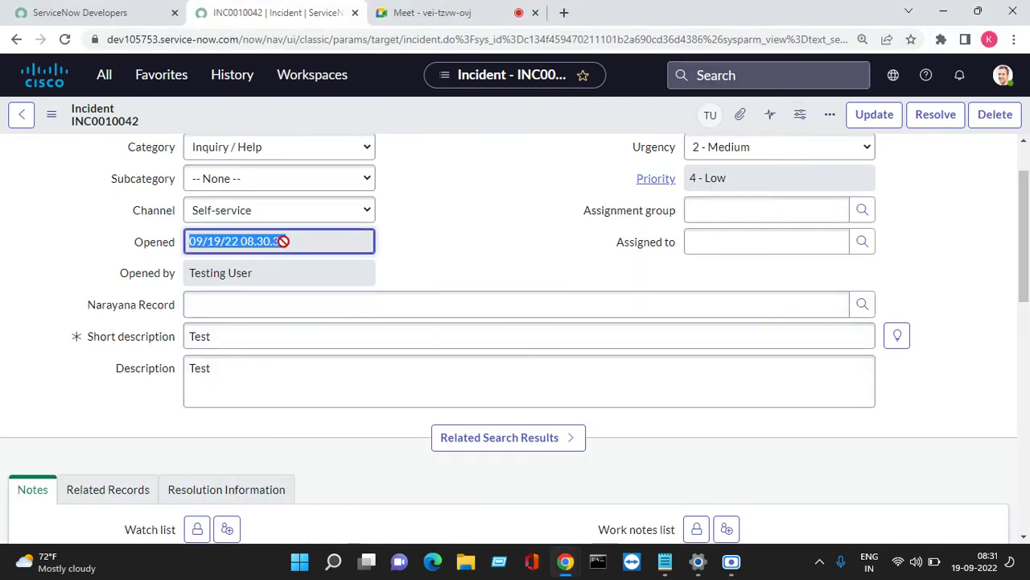
{"action": "left_click", "coordinate": [198, 241]}
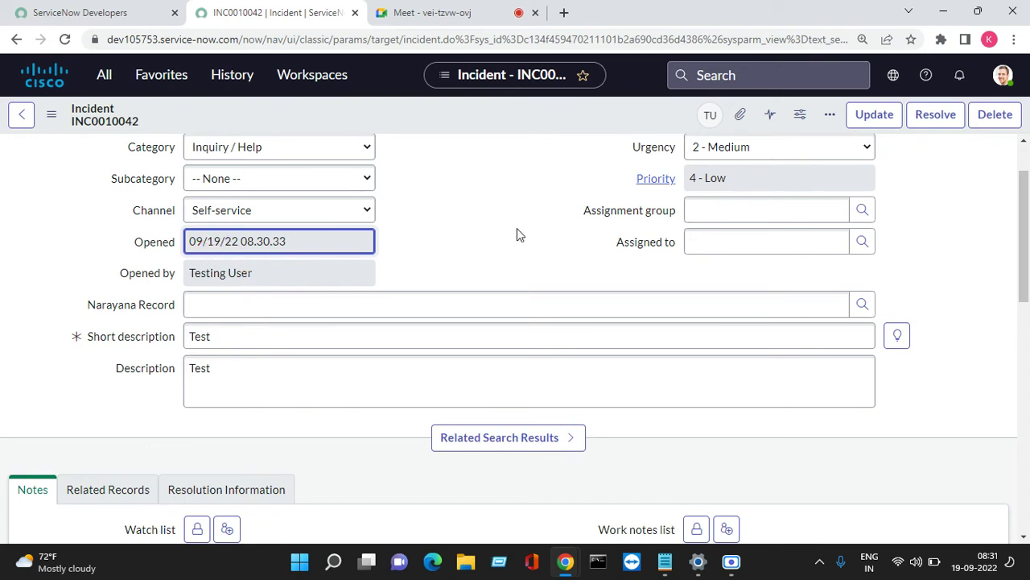
{"action": "left_click", "coordinate": [689, 208]}
{"action": "scroll", "coordinate": [690, 206], "scroll_direction": "up", "scroll_amount": 1}
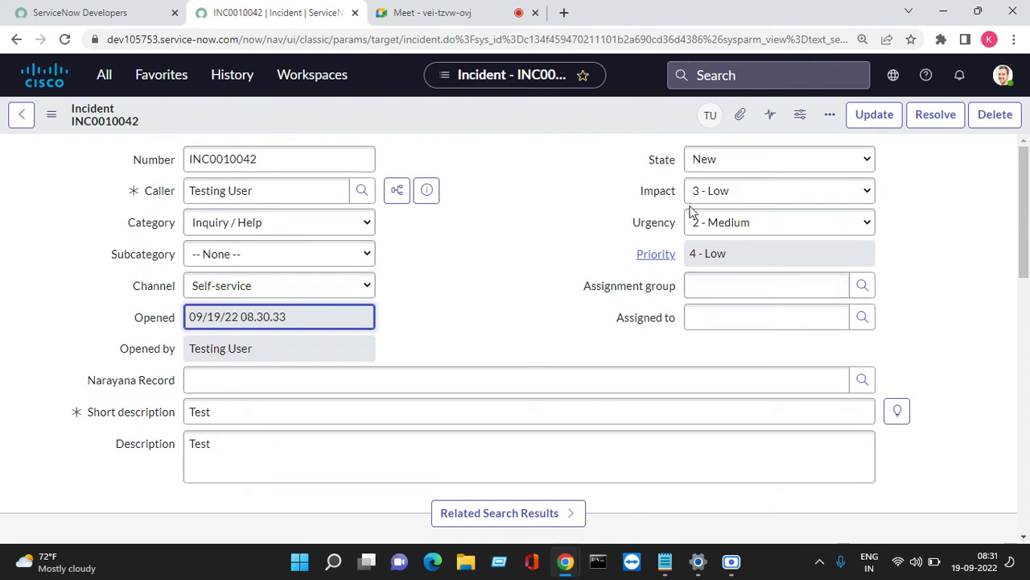
Switch the admin profile's time zone to US/Eastern and check INC0010042's Opened value 09/18/22 23.00.33.
{"action": "left_click", "coordinate": [1003, 75]}
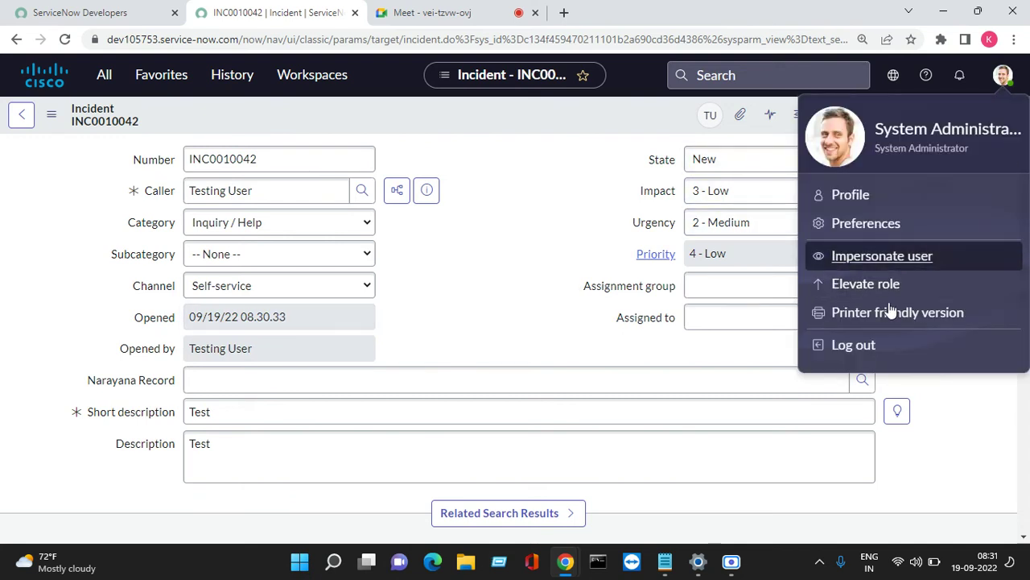
{"action": "left_click", "coordinate": [844, 196]}
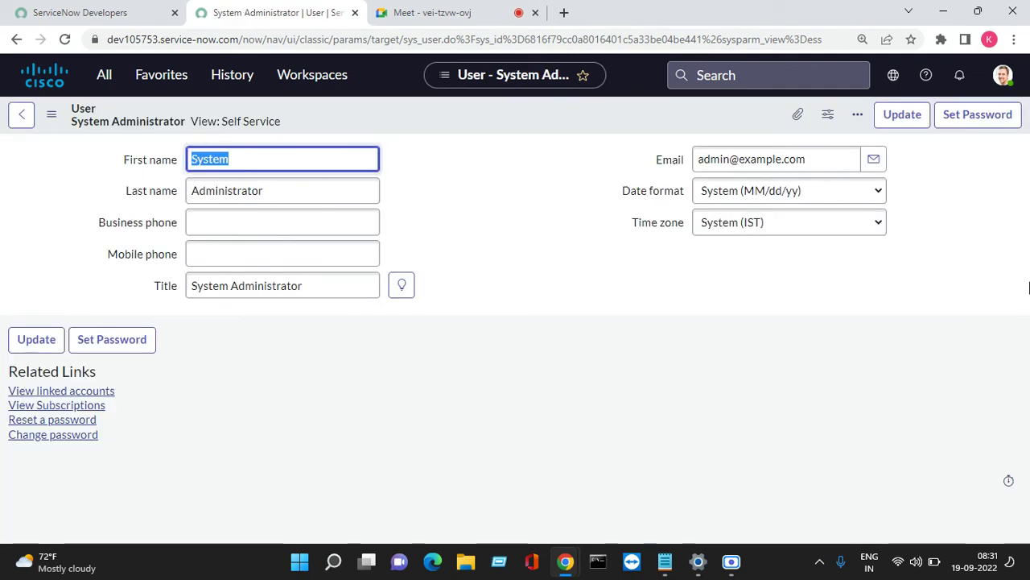
{"action": "left_click", "coordinate": [733, 223]}
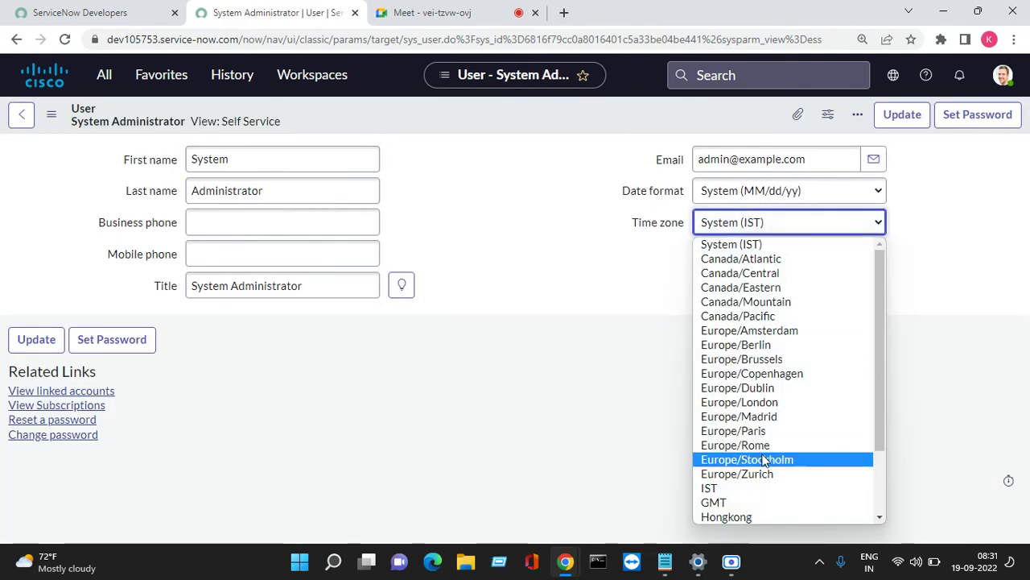
{"action": "scroll", "coordinate": [764, 460], "scroll_direction": "down", "scroll_amount": 2}
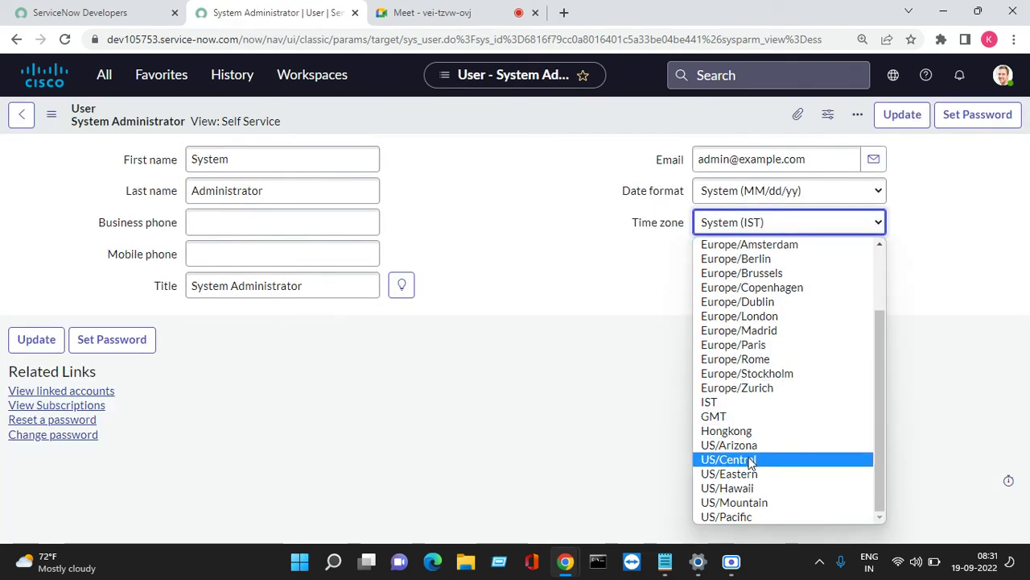
{"action": "left_click", "coordinate": [729, 474]}
{"action": "left_click", "coordinate": [908, 117]}
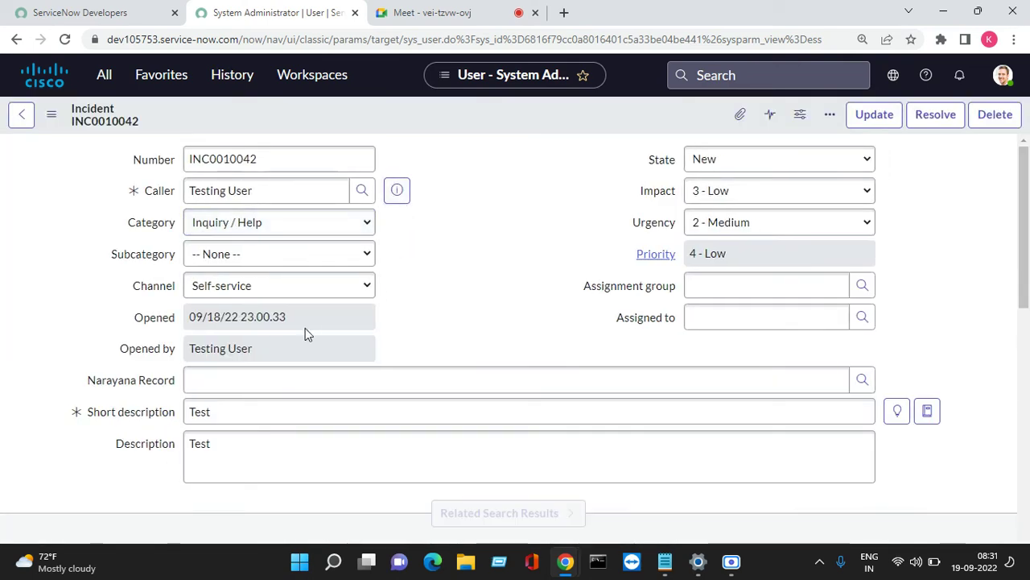
{"action": "left_click_drag", "start_coordinate": [191, 317], "coordinate": [291, 320]}
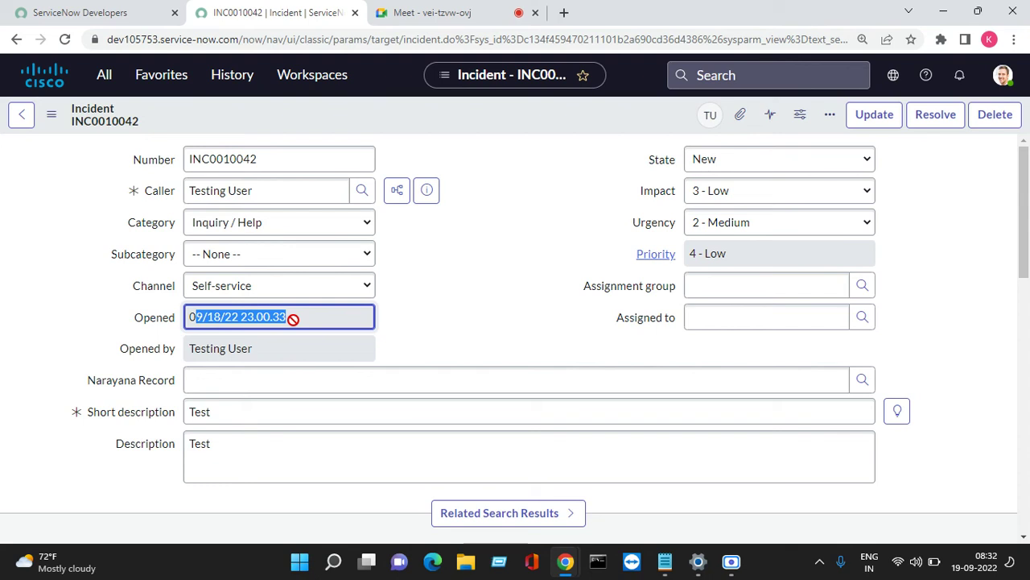
Change the admin profile's date format to yyyy-MM-dd and save it.
{"action": "left_click", "coordinate": [1002, 74]}
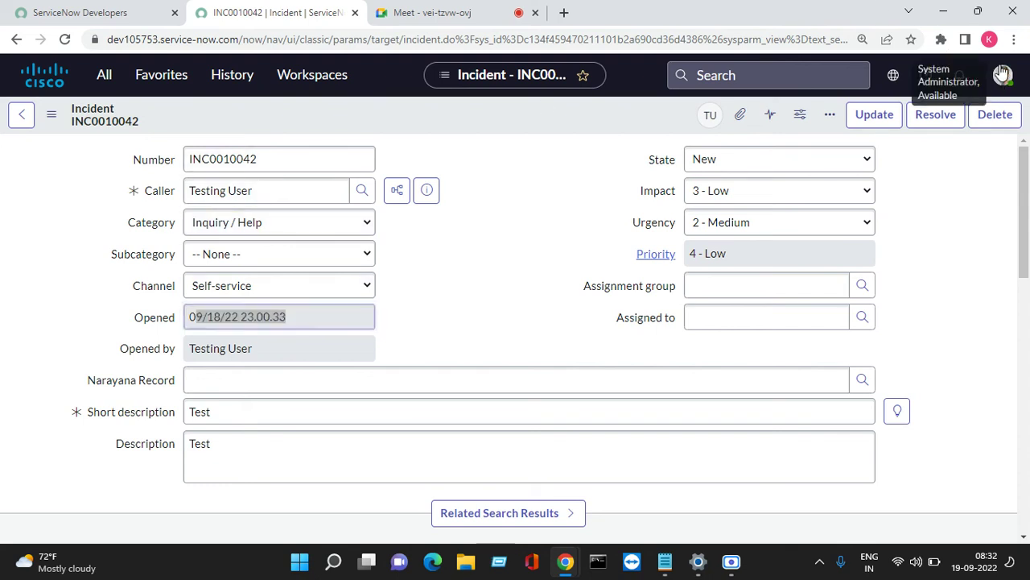
{"action": "left_click", "coordinate": [855, 201]}
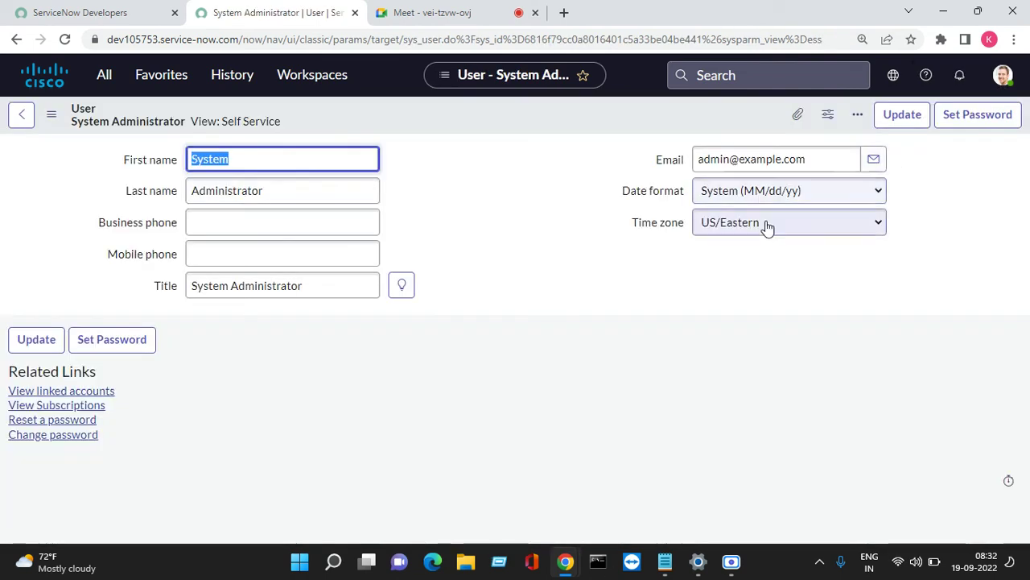
{"action": "left_click", "coordinate": [827, 198]}
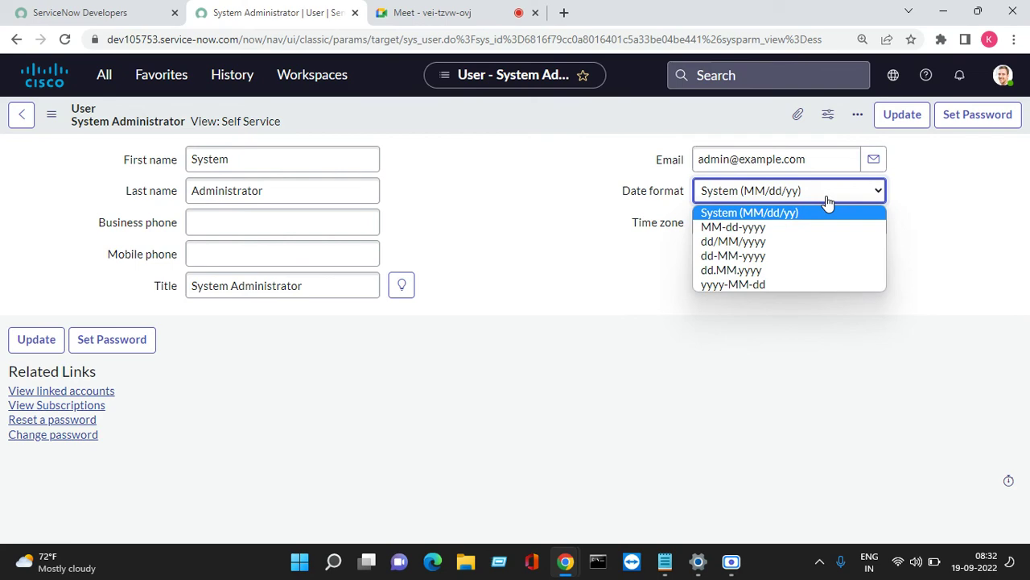
{"action": "left_click", "coordinate": [774, 284]}
{"action": "left_click", "coordinate": [905, 118]}
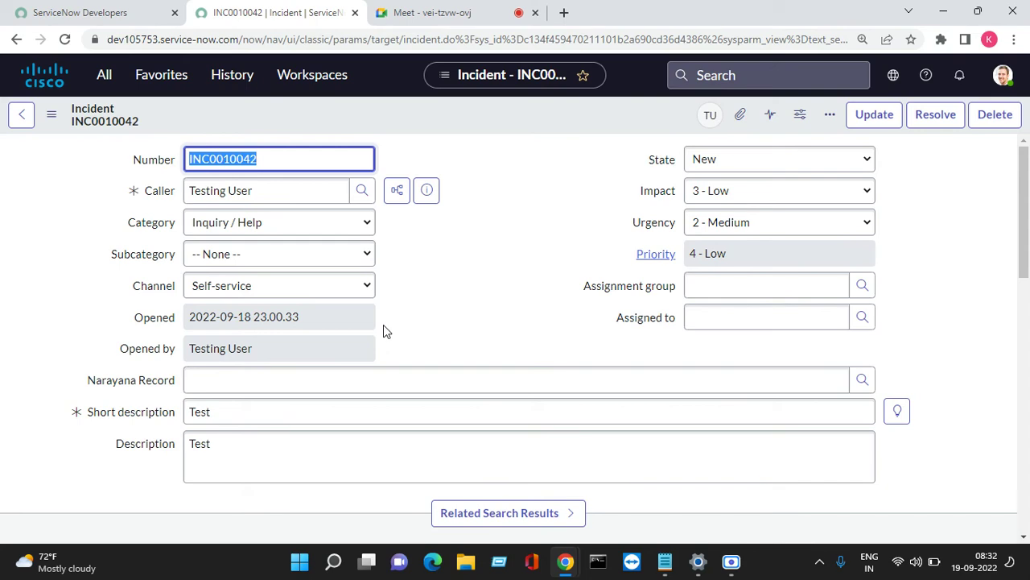
{"action": "left_click", "coordinate": [104, 78]}
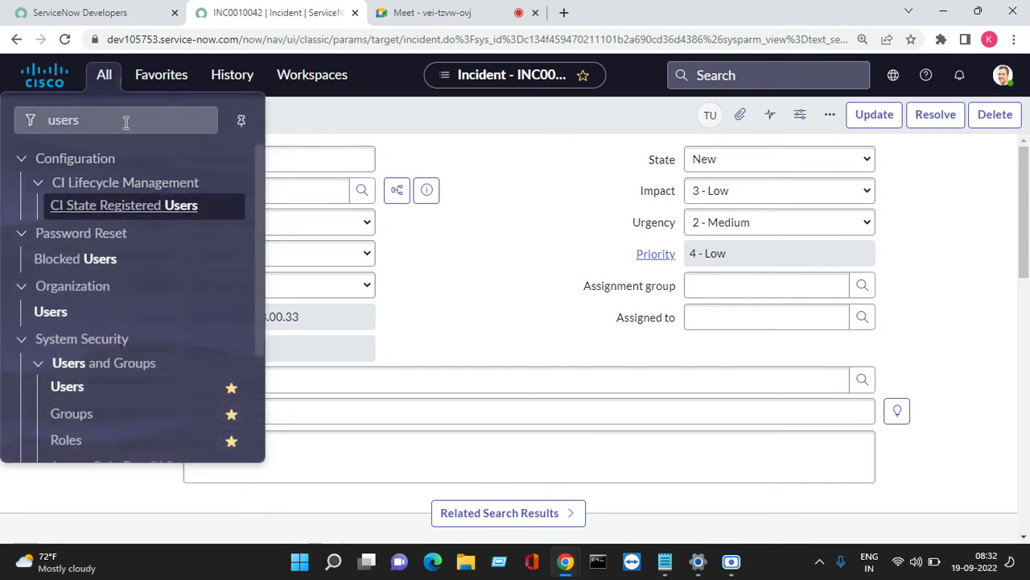
Clear the navigator's 'users' filter and collapse the Narayana section.
{"action": "left_click", "coordinate": [126, 123]}
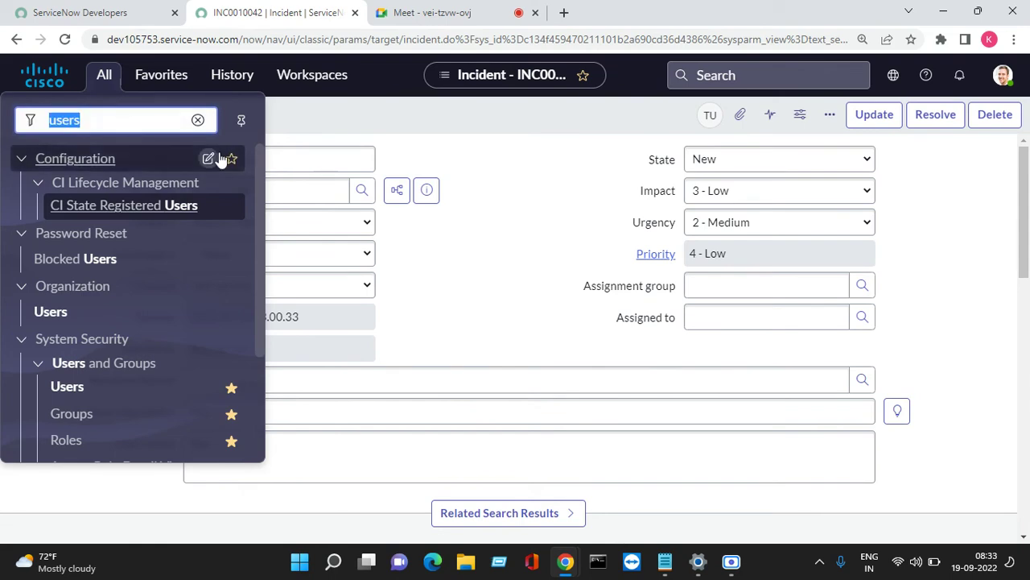
{"action": "left_click", "coordinate": [198, 120]}
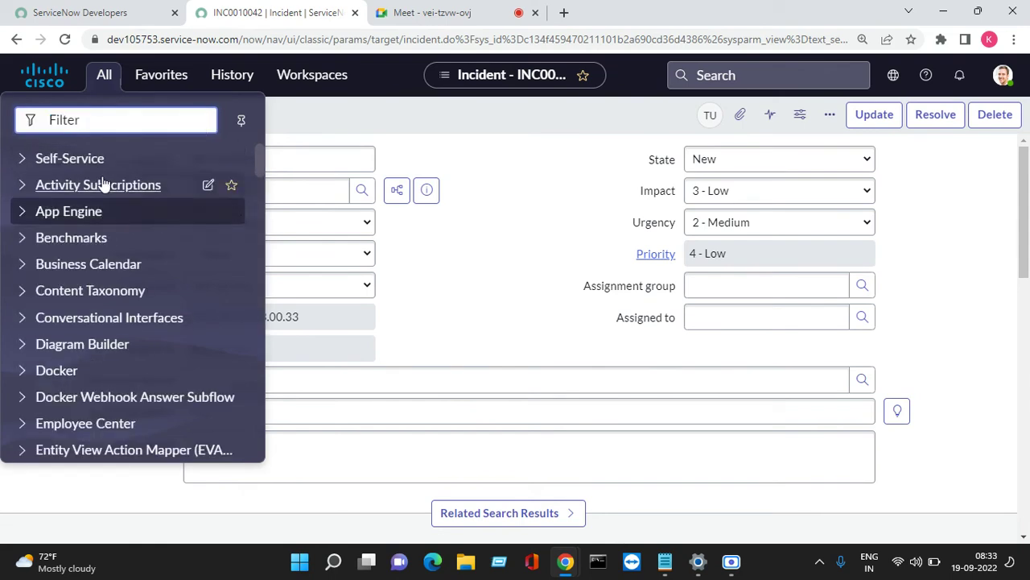
{"action": "scroll", "coordinate": [154, 264], "scroll_direction": "down", "scroll_amount": 7}
{"action": "scroll", "coordinate": [154, 266], "scroll_direction": "up", "scroll_amount": 3}
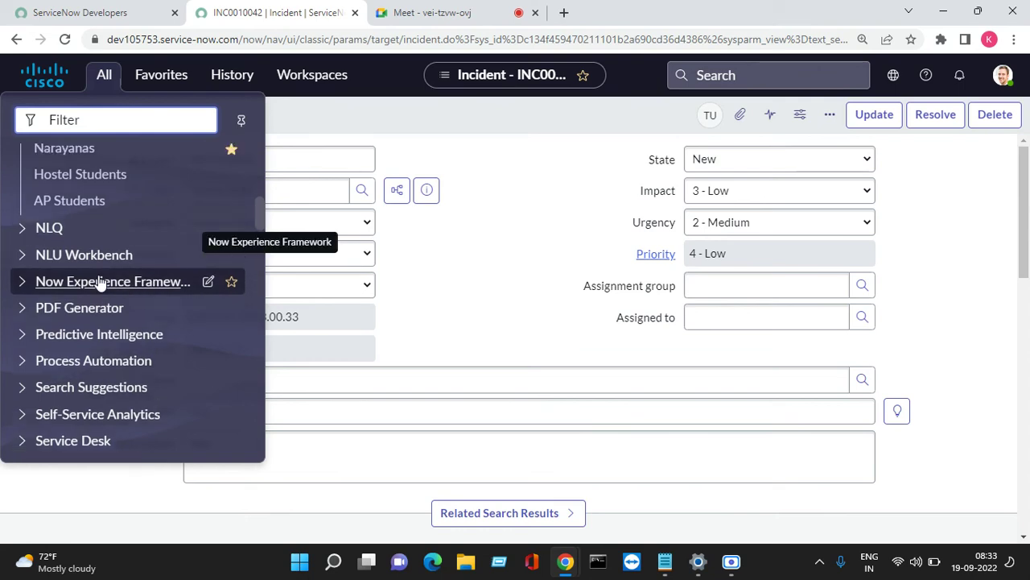
{"action": "left_click", "coordinate": [23, 259]}
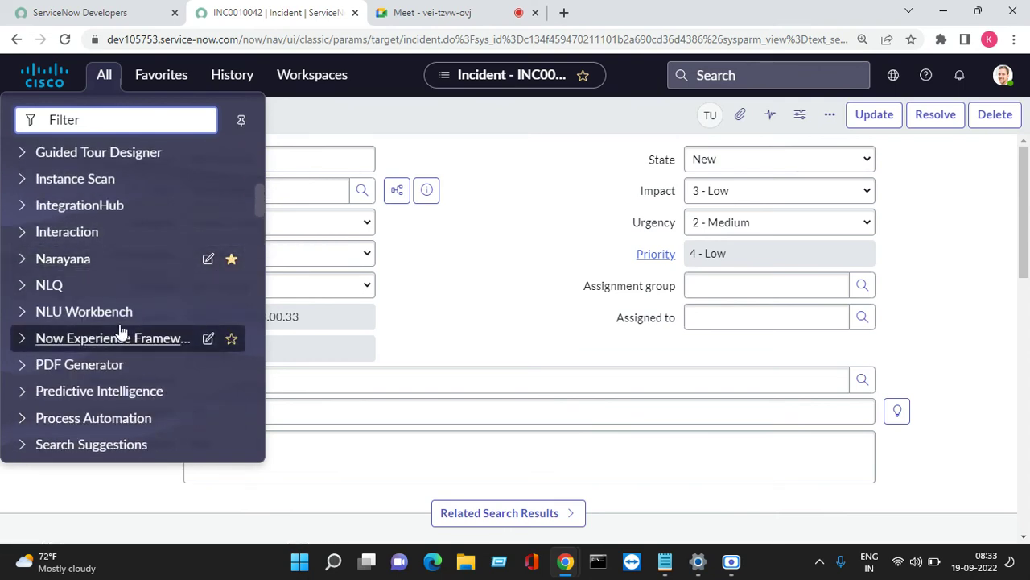
Expand System Security and open the Users list.
{"action": "scroll", "coordinate": [120, 328], "scroll_direction": "down", "scroll_amount": 6}
{"action": "scroll", "coordinate": [119, 322], "scroll_direction": "down", "scroll_amount": 8}
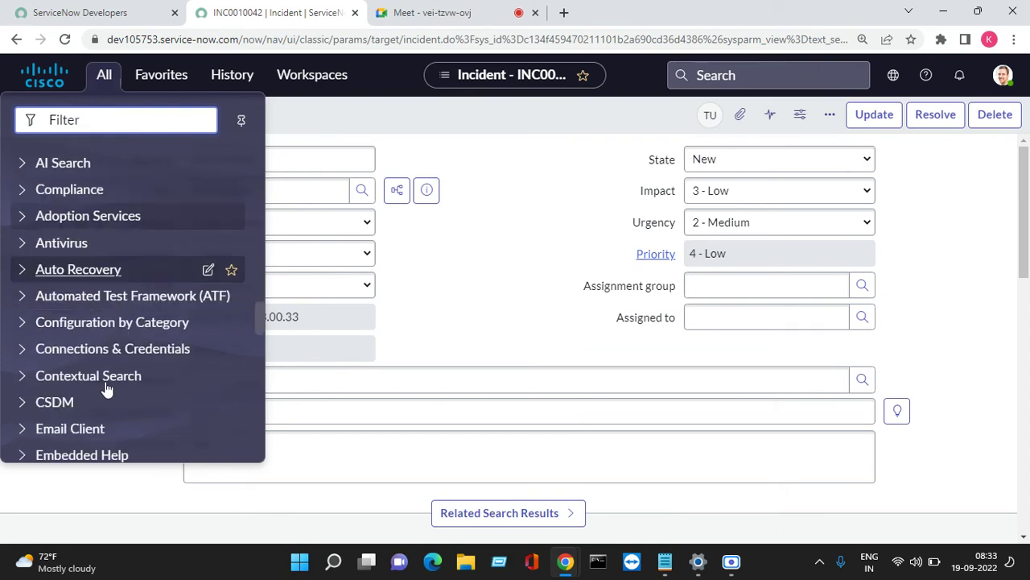
{"action": "scroll", "coordinate": [103, 380], "scroll_direction": "down", "scroll_amount": 10}
{"action": "scroll", "coordinate": [103, 363], "scroll_direction": "up", "scroll_amount": 2}
{"action": "scroll", "coordinate": [121, 338], "scroll_direction": "down", "scroll_amount": 5}
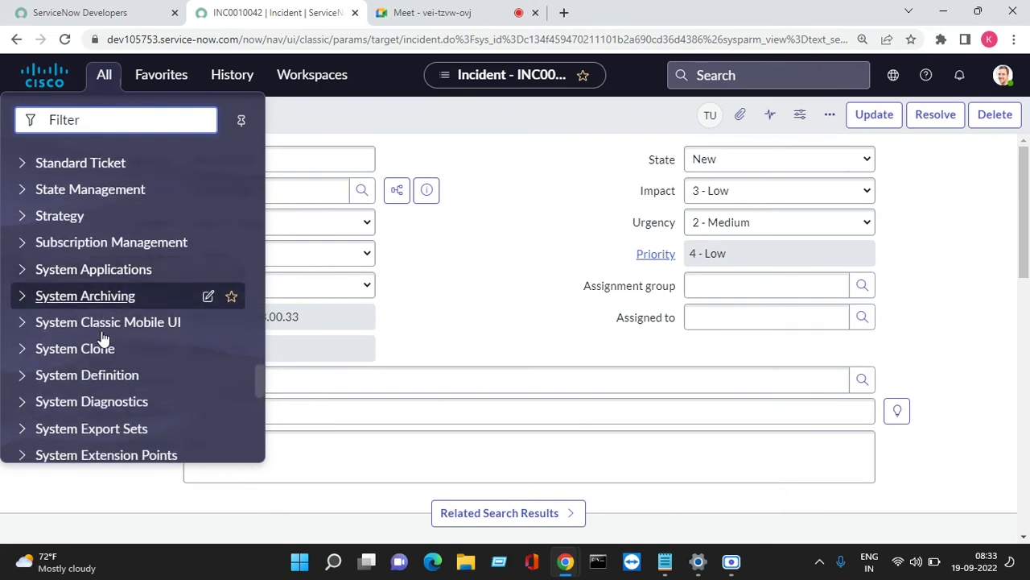
{"action": "scroll", "coordinate": [134, 342], "scroll_direction": "down", "scroll_amount": 3}
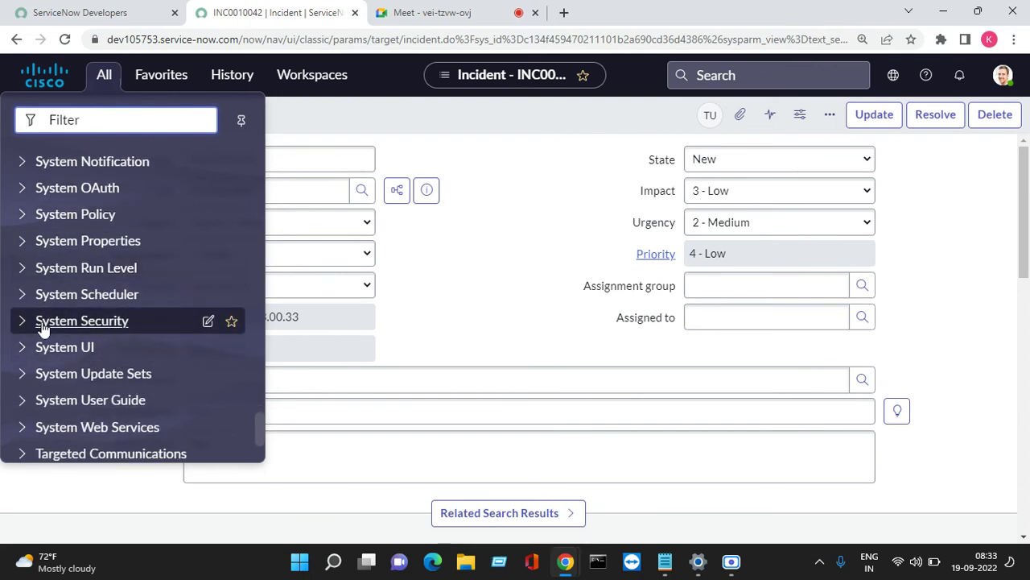
{"action": "left_click", "coordinate": [19, 321]}
{"action": "scroll", "coordinate": [133, 338], "scroll_direction": "down", "scroll_amount": 6}
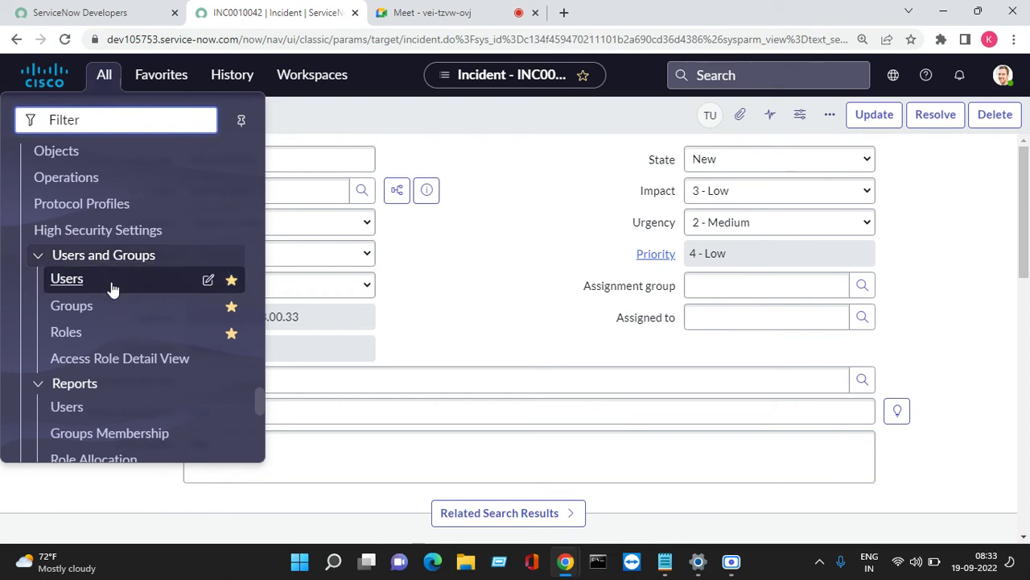
{"action": "left_click", "coordinate": [71, 290]}
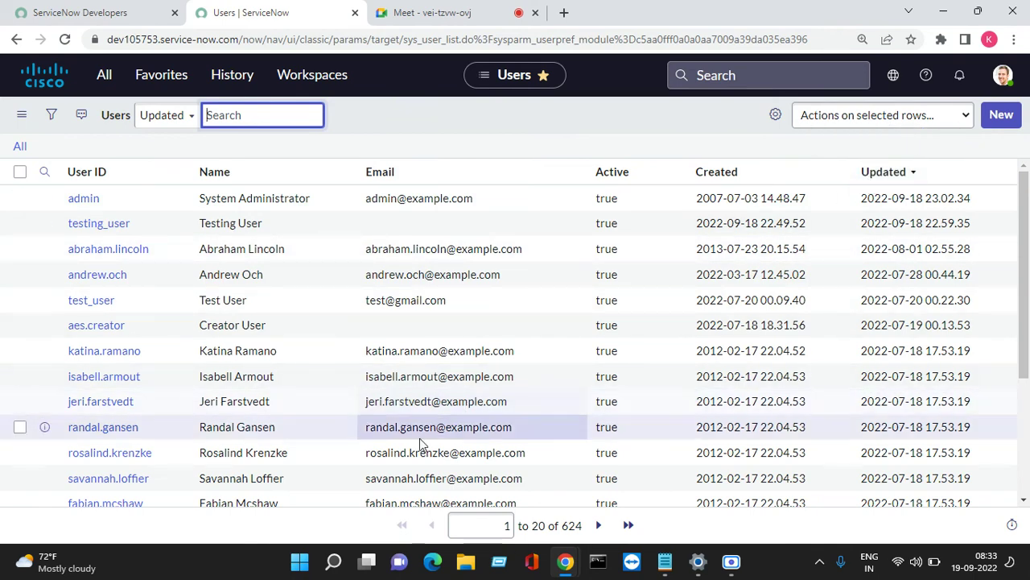
Open the test user's record and show its Roles tab.
{"action": "left_click", "coordinate": [103, 225]}
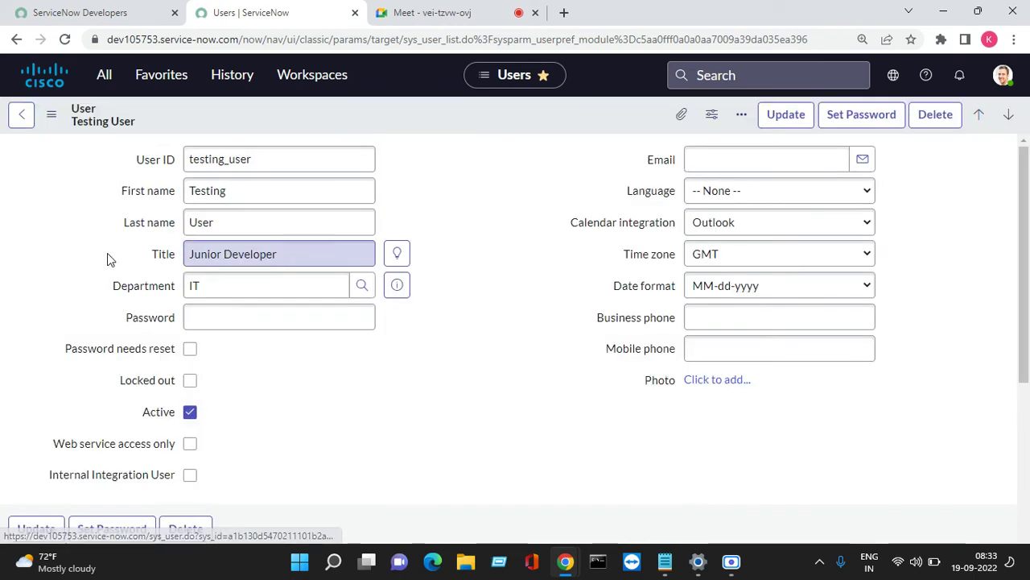
{"action": "scroll", "coordinate": [507, 208], "scroll_direction": "down", "scroll_amount": 3}
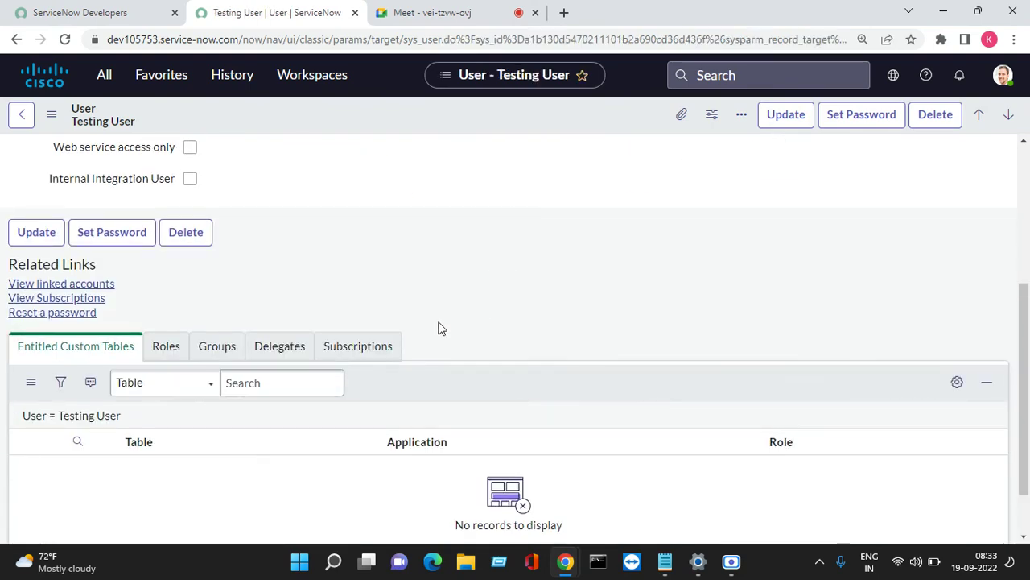
{"action": "left_click", "coordinate": [165, 354]}
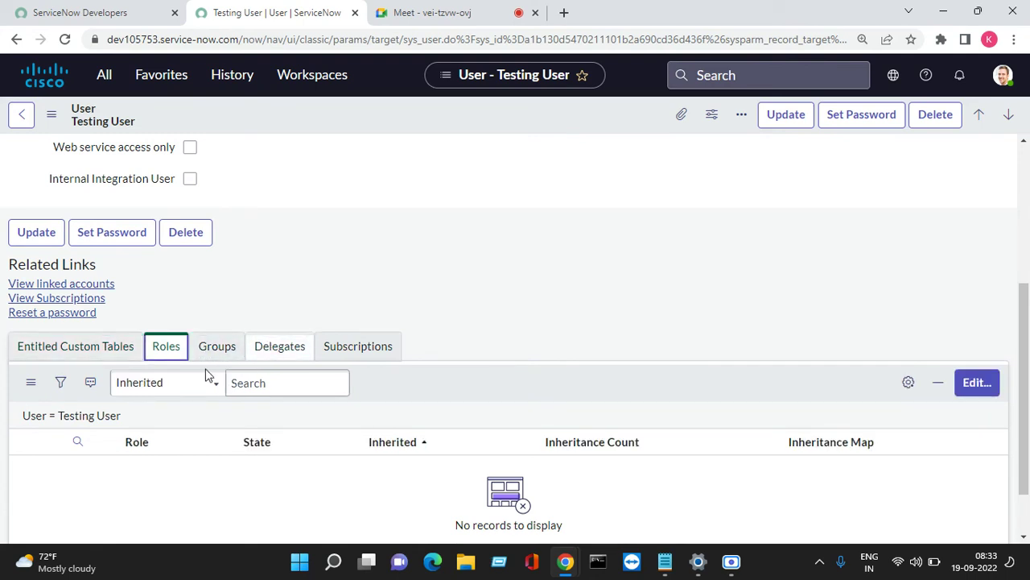
Add the itil role to the test user, save, and dismiss the role-added notices.
{"action": "left_click", "coordinate": [974, 384]}
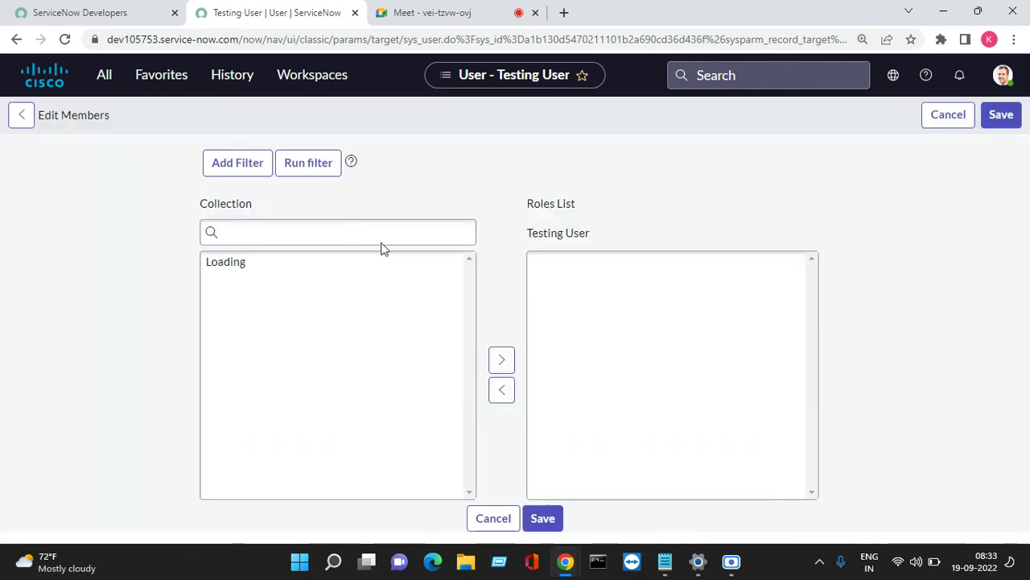
{"action": "left_click", "coordinate": [288, 261]}
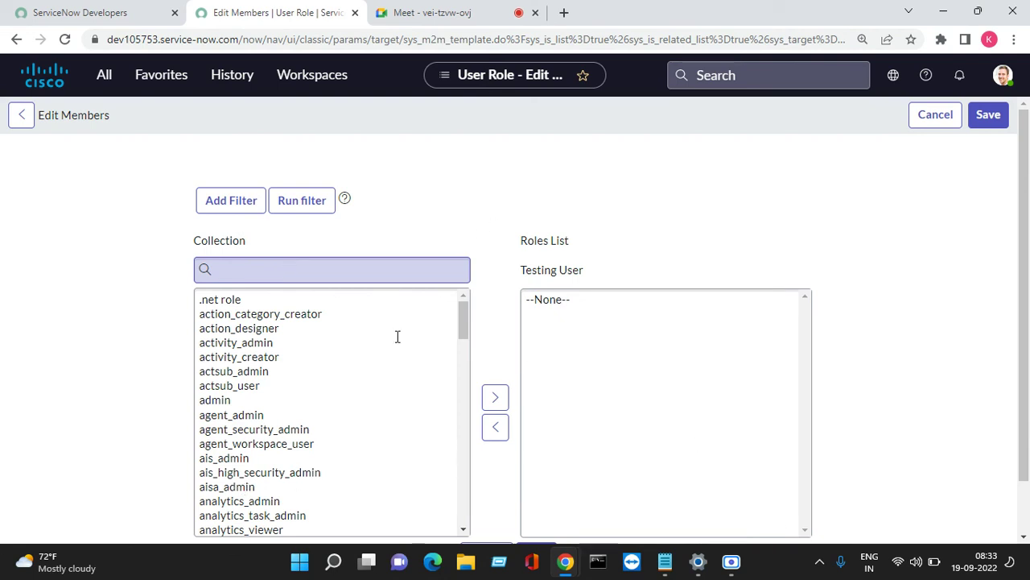
{"action": "left_click", "coordinate": [273, 320]}
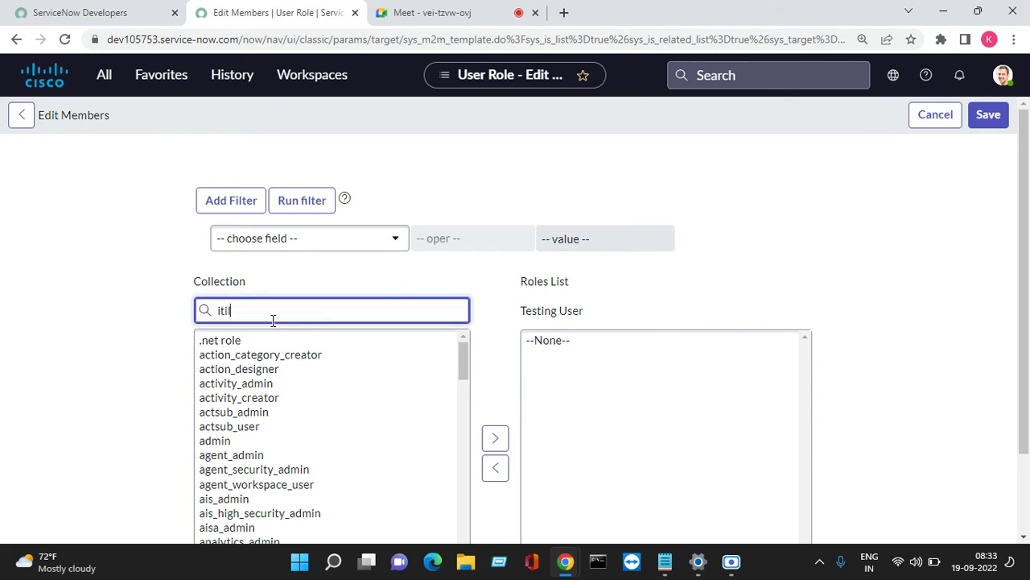
{"action": "double_click", "coordinate": [215, 340]}
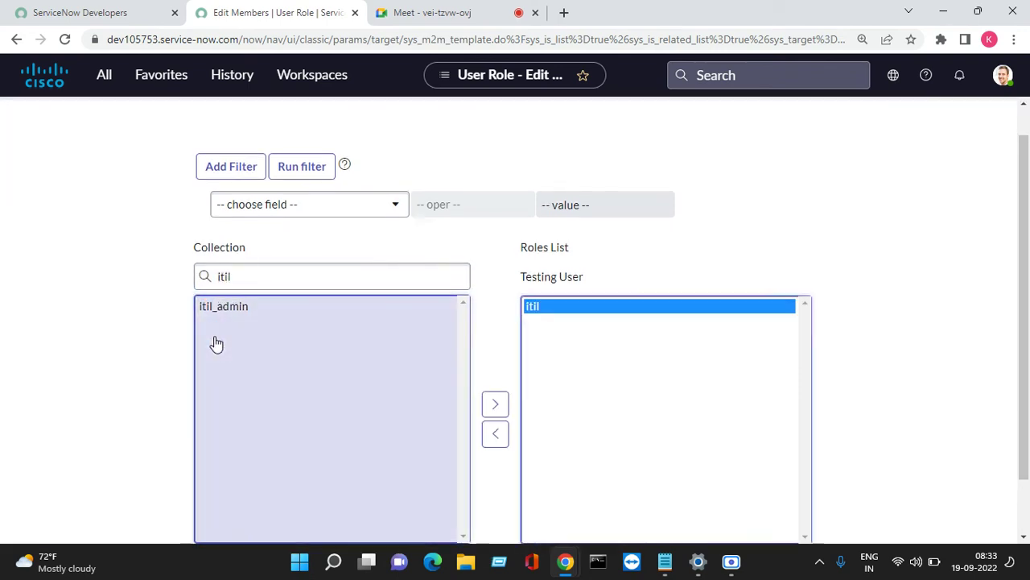
{"action": "scroll", "coordinate": [564, 444], "scroll_direction": "down", "scroll_amount": 2}
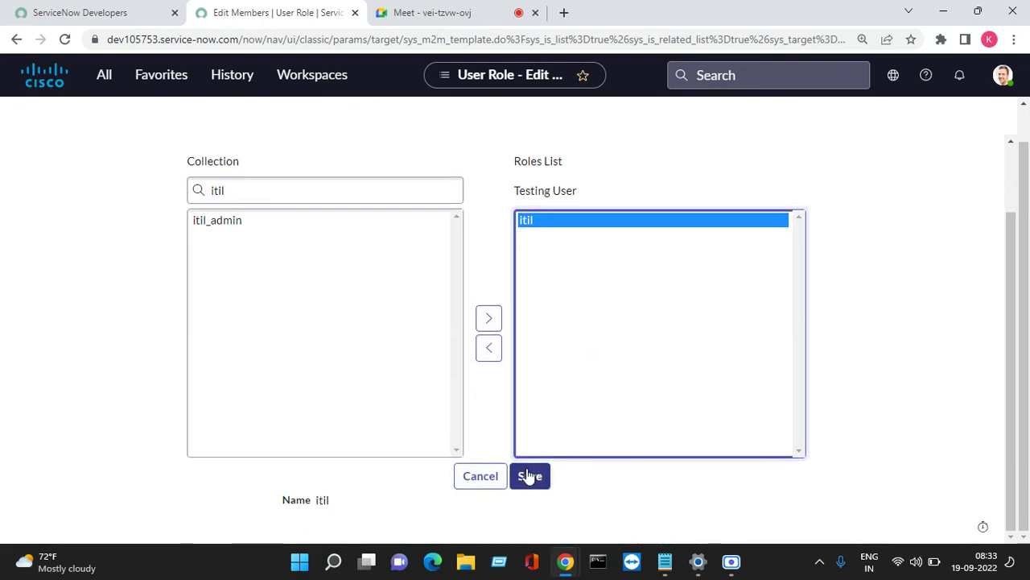
{"action": "left_click", "coordinate": [530, 476]}
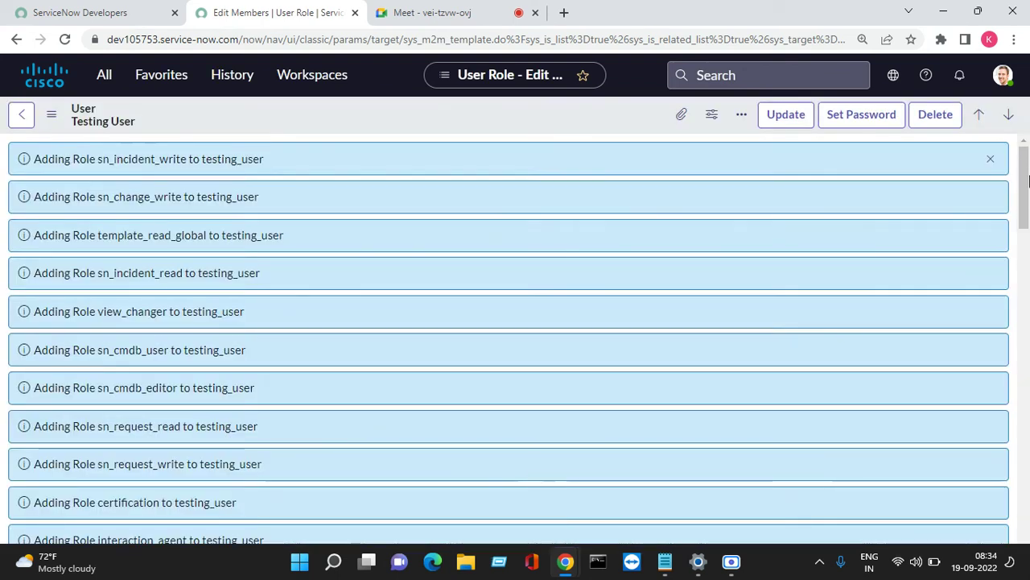
{"action": "scroll", "coordinate": [968, 228], "scroll_direction": "up", "scroll_amount": 10}
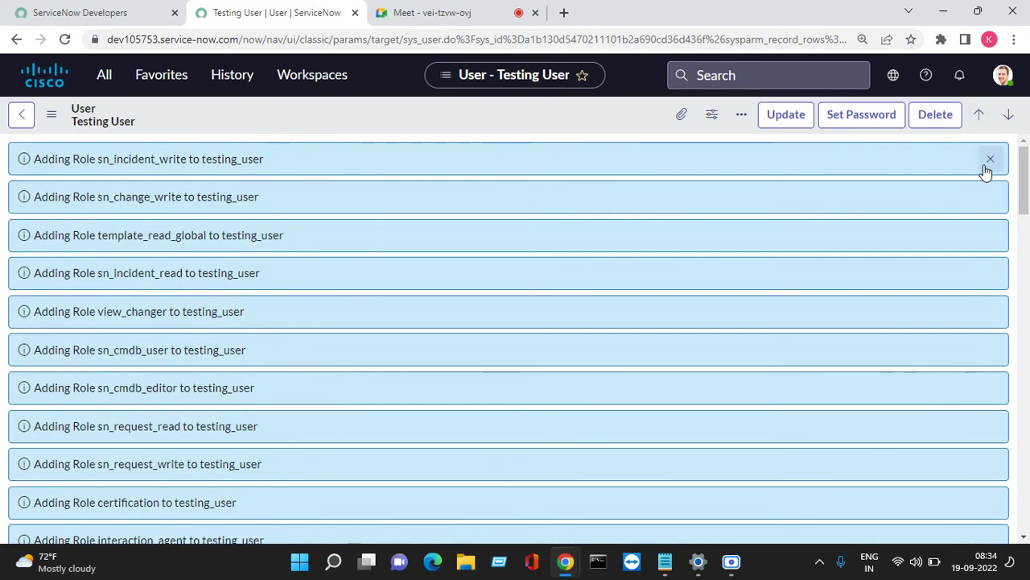
{"action": "left_click", "coordinate": [989, 162]}
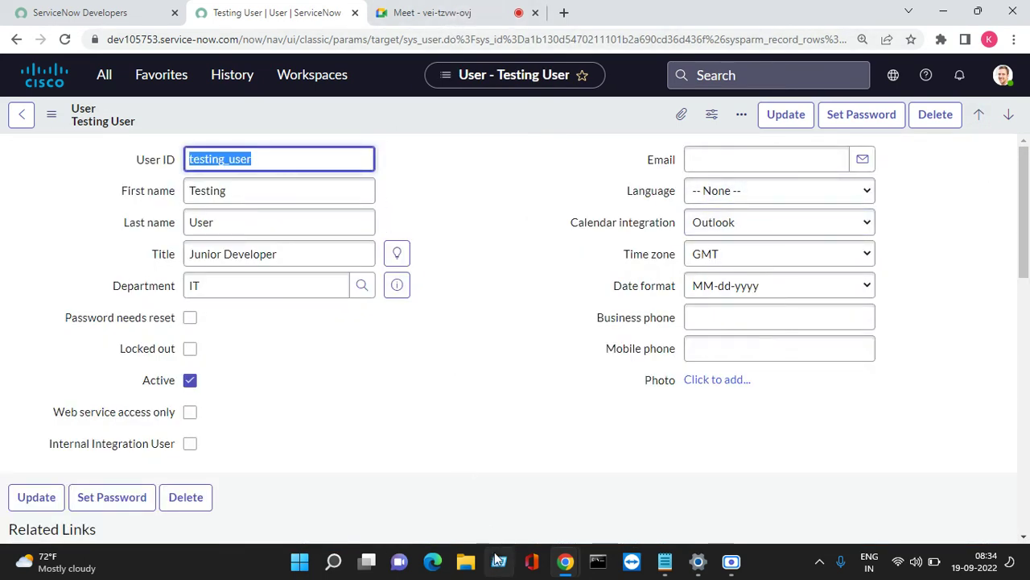
Log out of the test user's session in the private window.
{"action": "mouse_move", "coordinate": [562, 561]}
{"action": "left_click", "coordinate": [809, 467]}
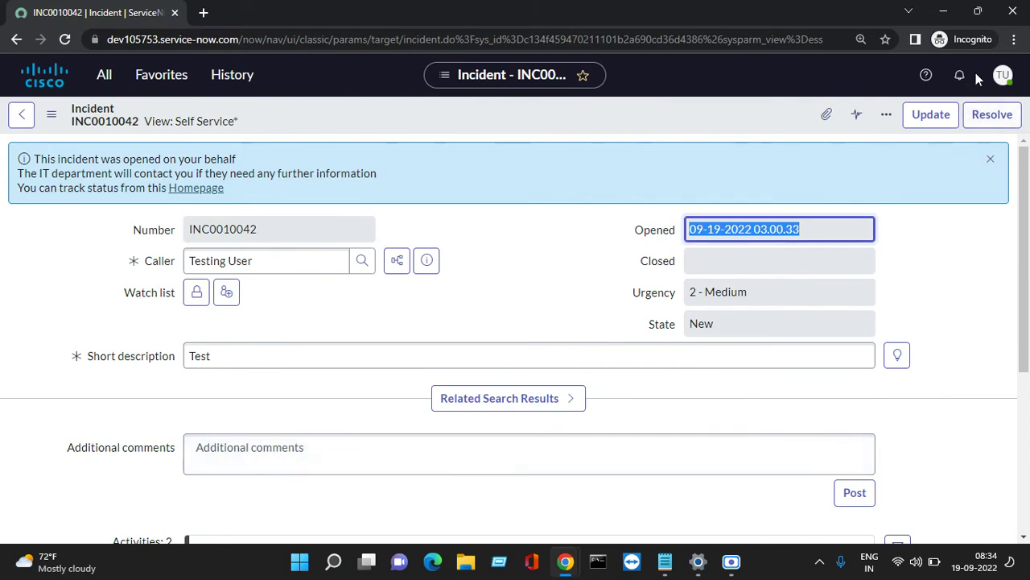
{"action": "left_click", "coordinate": [1003, 75]}
{"action": "left_click", "coordinate": [849, 285]}
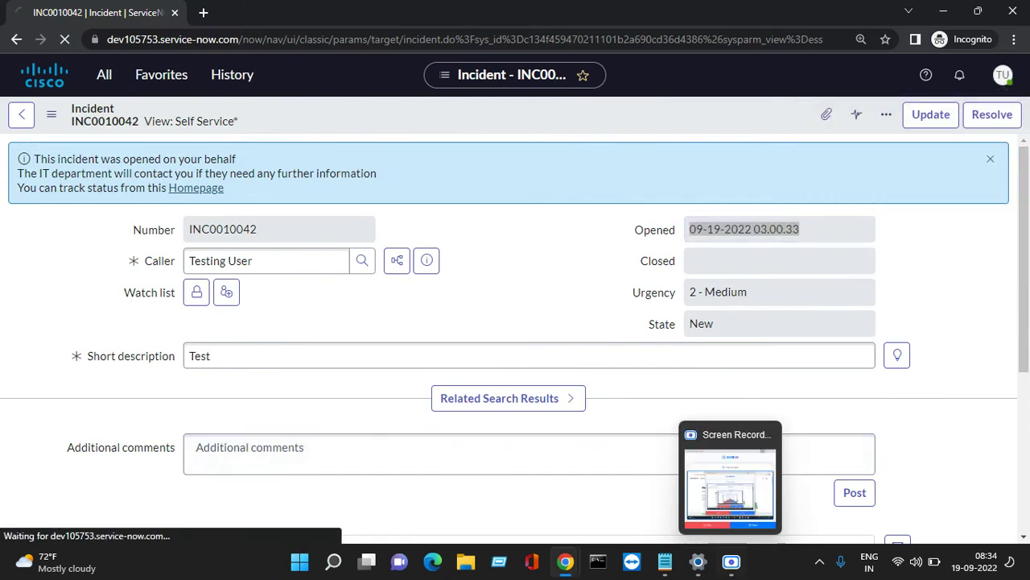
Copy the user name from the notes and paste it into the login form.
{"action": "mouse_move", "coordinate": [665, 556]}
{"action": "left_click", "coordinate": [729, 477]}
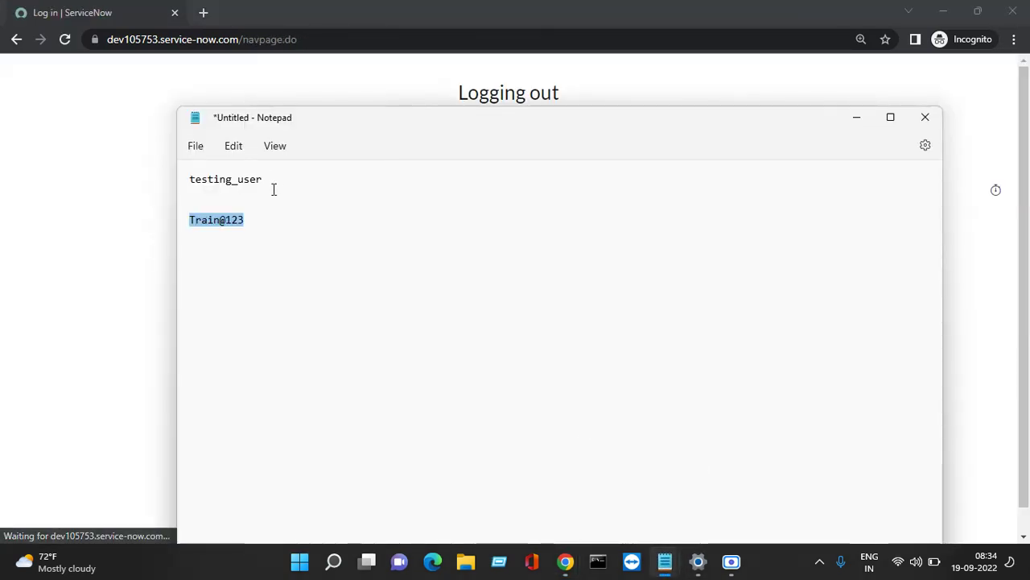
{"action": "left_click_drag", "start_coordinate": [264, 179], "coordinate": [183, 175]}
{"action": "right_click", "coordinate": [198, 182]}
{"action": "left_click", "coordinate": [230, 256]}
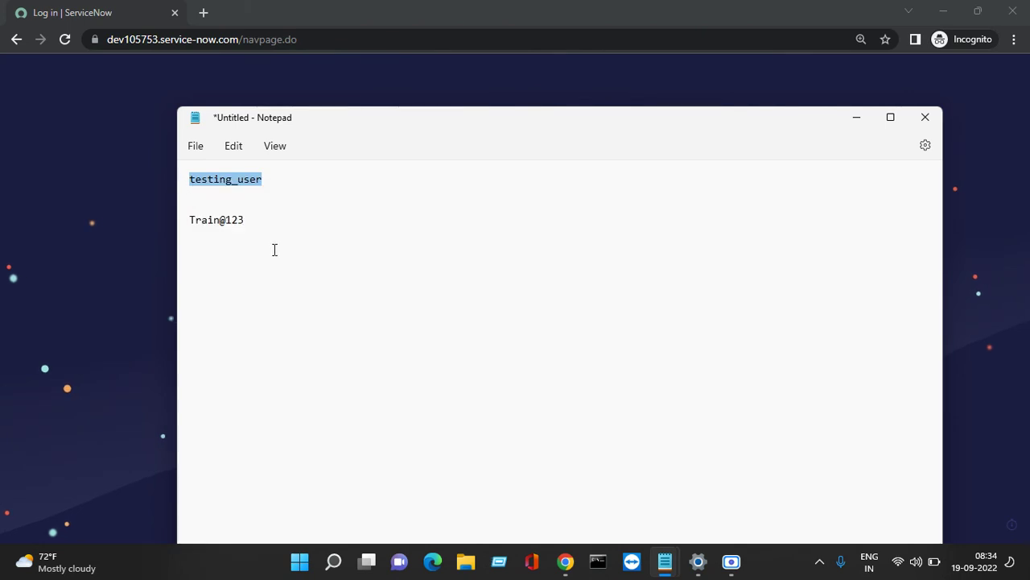
{"action": "left_click", "coordinate": [856, 120]}
{"action": "right_click", "coordinate": [483, 224]}
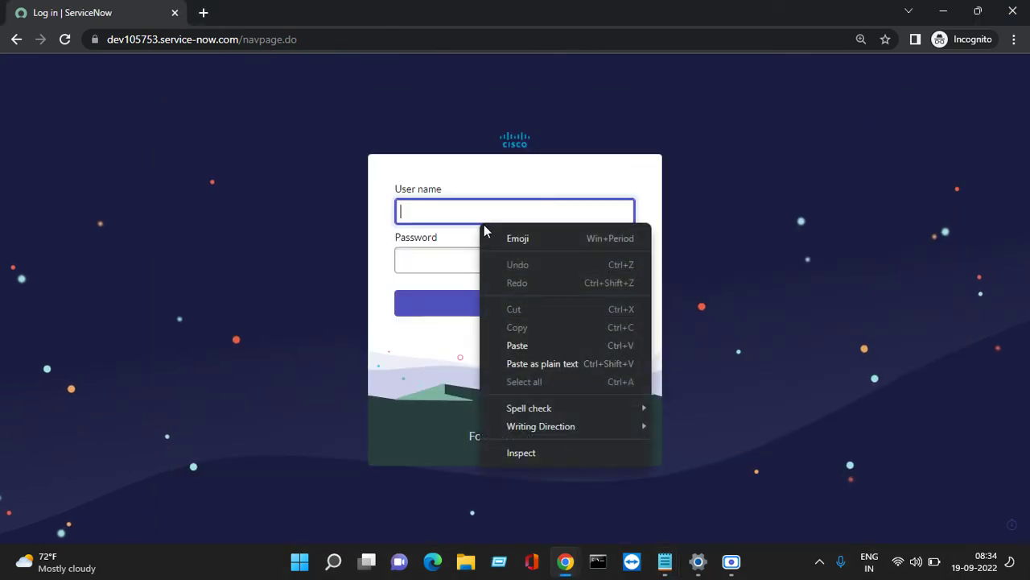
{"action": "left_click", "coordinate": [529, 344]}
{"action": "left_click", "coordinate": [475, 258]}
Copy the password from the notes, paste it into Password, and log in.
{"action": "mouse_move", "coordinate": [665, 561]}
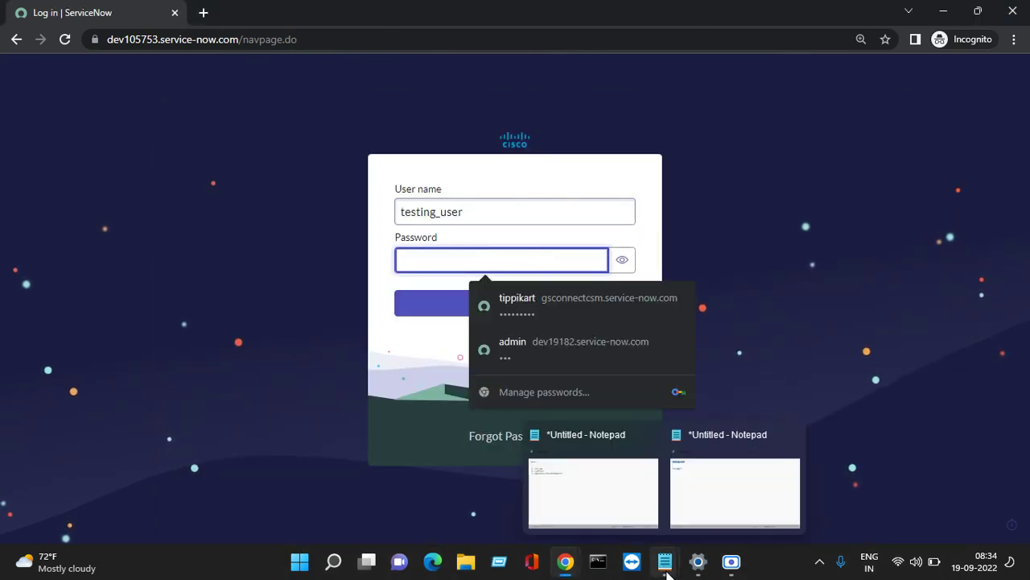
{"action": "left_click", "coordinate": [744, 494]}
{"action": "left_click_drag", "start_coordinate": [264, 225], "coordinate": [223, 219]}
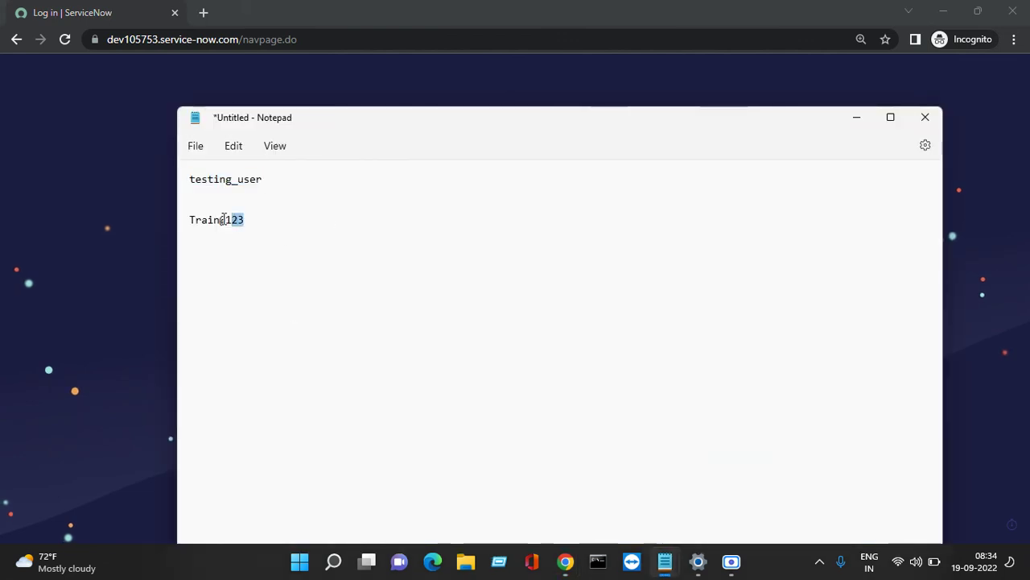
{"action": "right_click", "coordinate": [192, 226]}
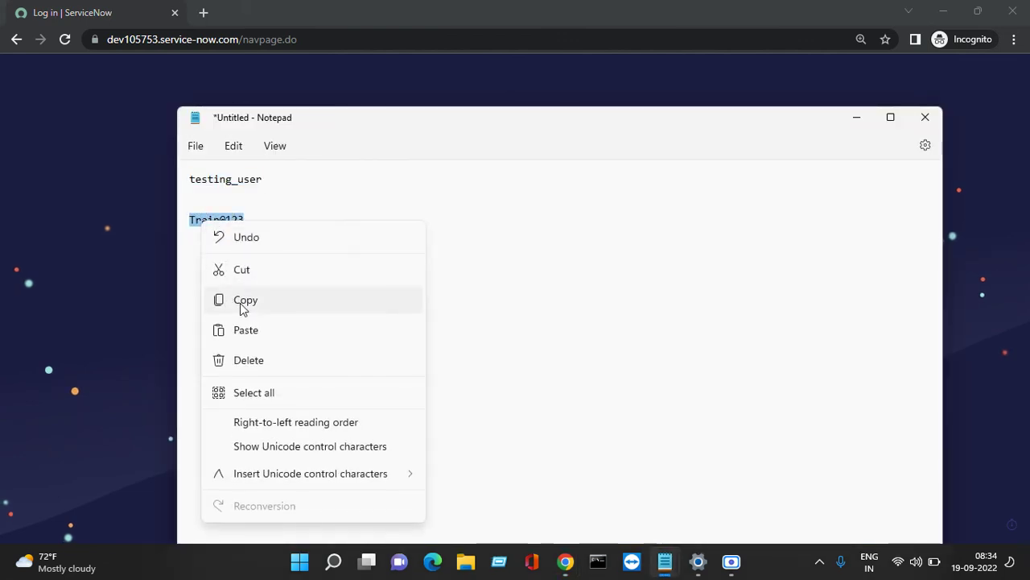
{"action": "left_click", "coordinate": [240, 302]}
{"action": "left_click", "coordinate": [855, 120]}
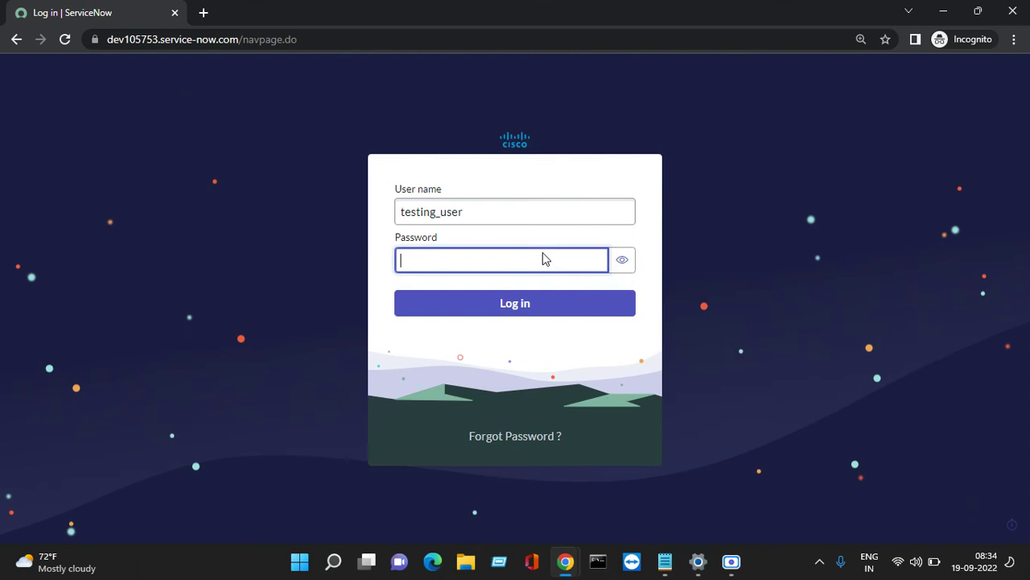
{"action": "right_click", "coordinate": [446, 265]}
{"action": "left_click", "coordinate": [482, 413]}
{"action": "left_click", "coordinate": [456, 309]}
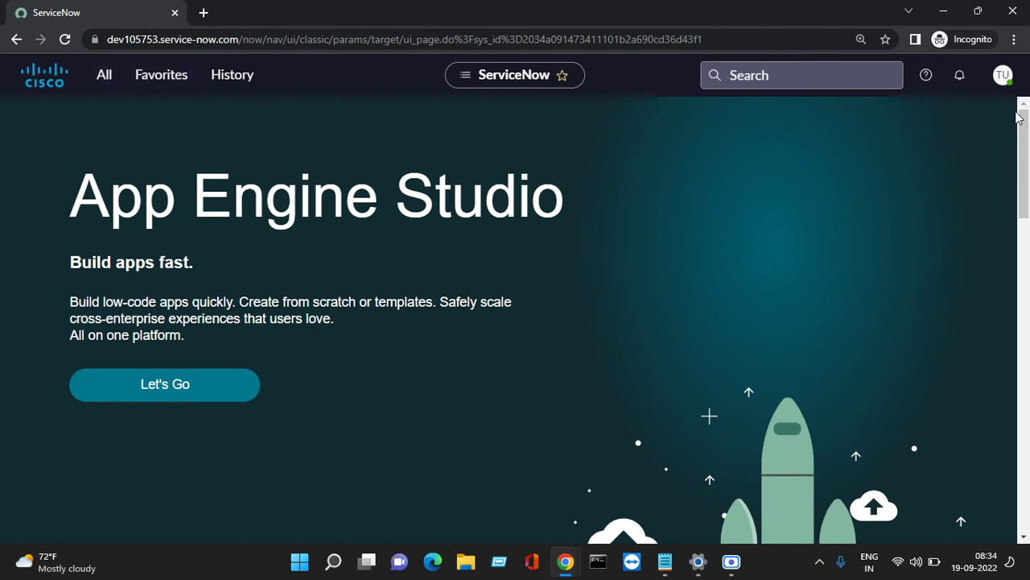
Browse the test user's reduced menu, collapsing Self-Service and toggling Targeted Communications.
{"action": "left_click", "coordinate": [108, 79]}
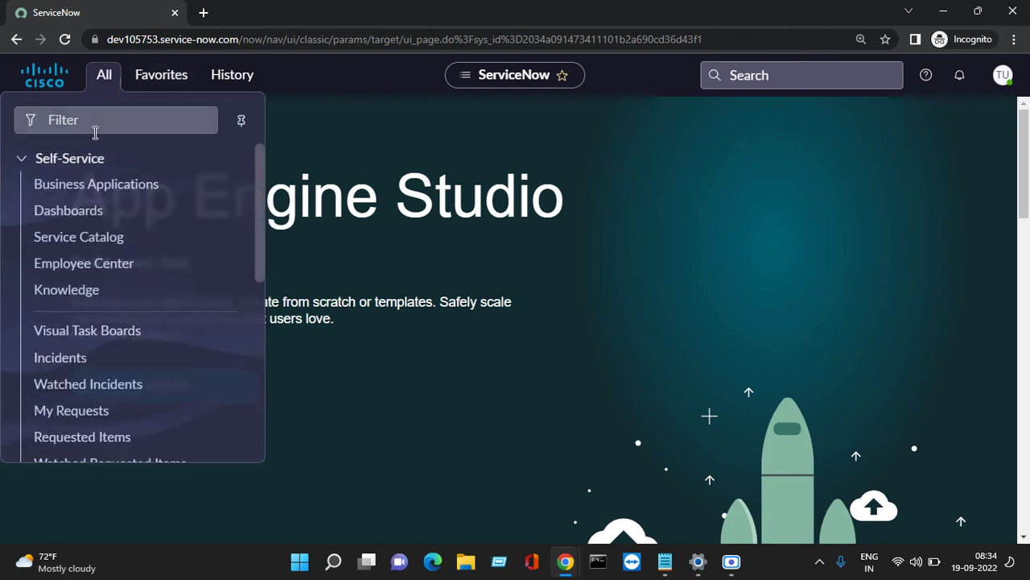
{"action": "left_click", "coordinate": [20, 161]}
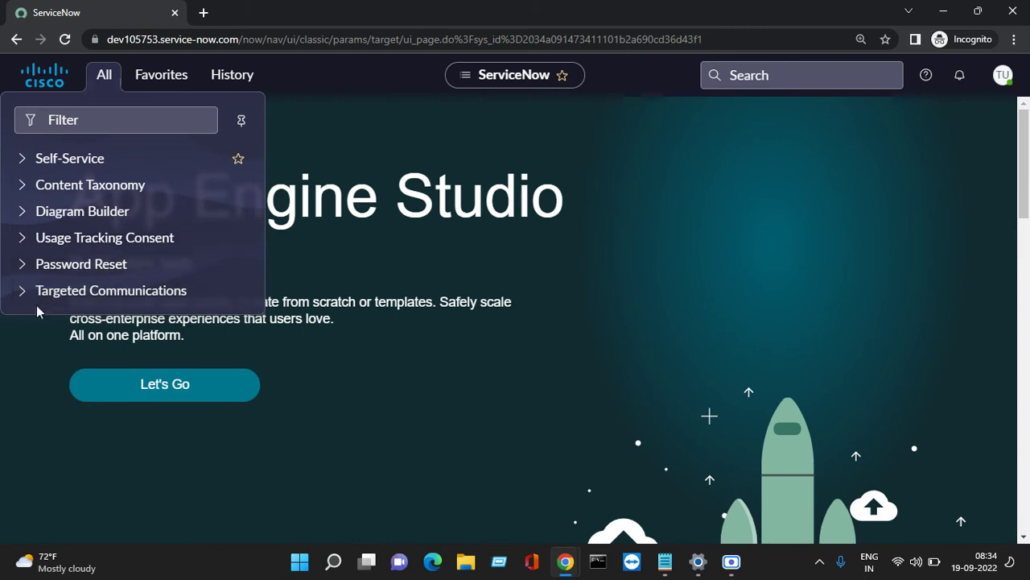
{"action": "left_click", "coordinate": [24, 297]}
{"action": "left_click", "coordinate": [24, 296]}
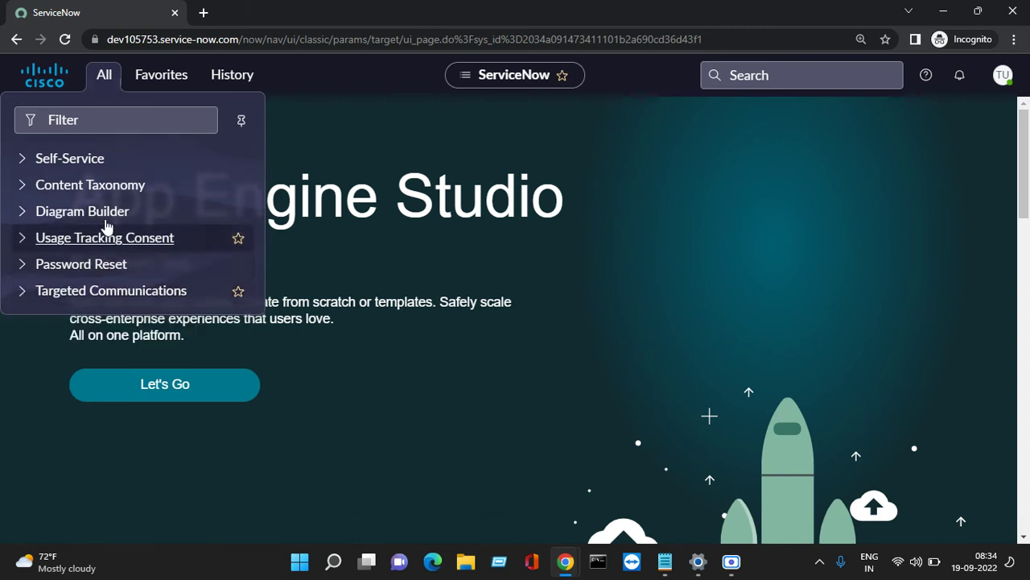
Check the test user's record in the admin window, then return to the test user's window.
{"action": "mouse_move", "coordinate": [567, 568]}
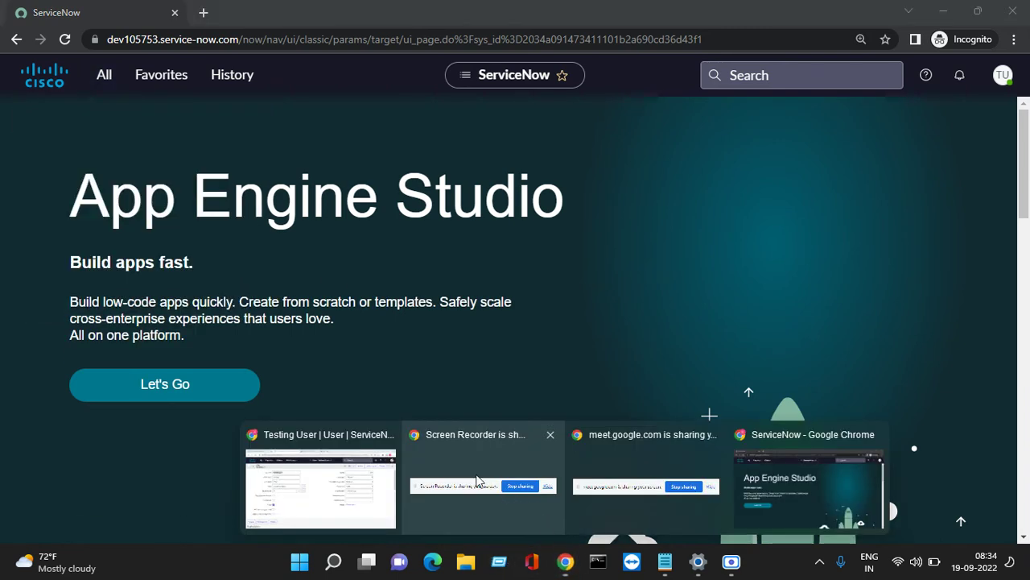
{"action": "left_click", "coordinate": [330, 467]}
{"action": "scroll", "coordinate": [382, 366], "scroll_direction": "down", "scroll_amount": 2}
{"action": "scroll", "coordinate": [379, 375], "scroll_direction": "down", "scroll_amount": 5}
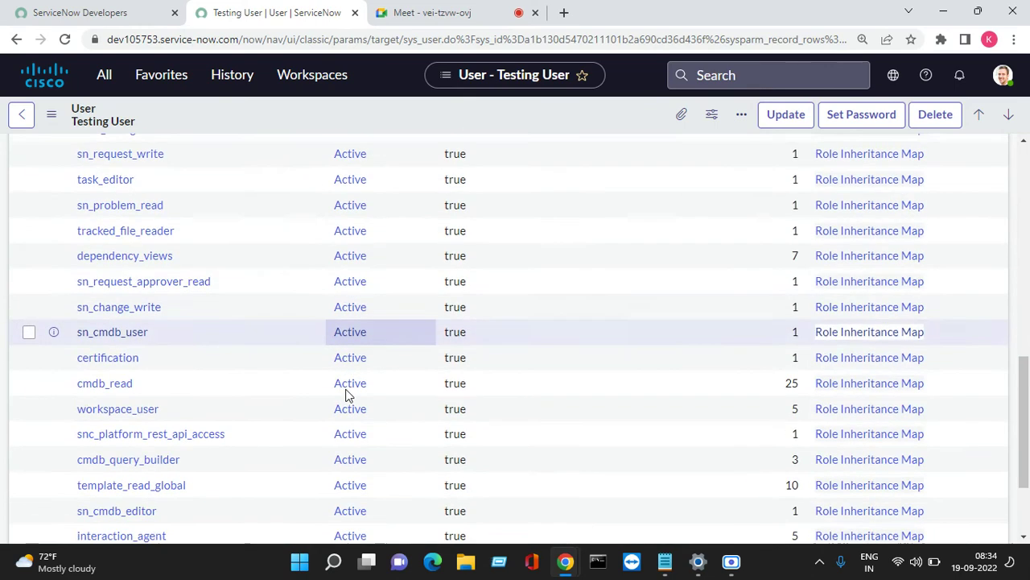
{"action": "scroll", "coordinate": [347, 394], "scroll_direction": "up", "scroll_amount": 3}
{"action": "mouse_move", "coordinate": [566, 562]}
{"action": "left_click", "coordinate": [773, 483]}
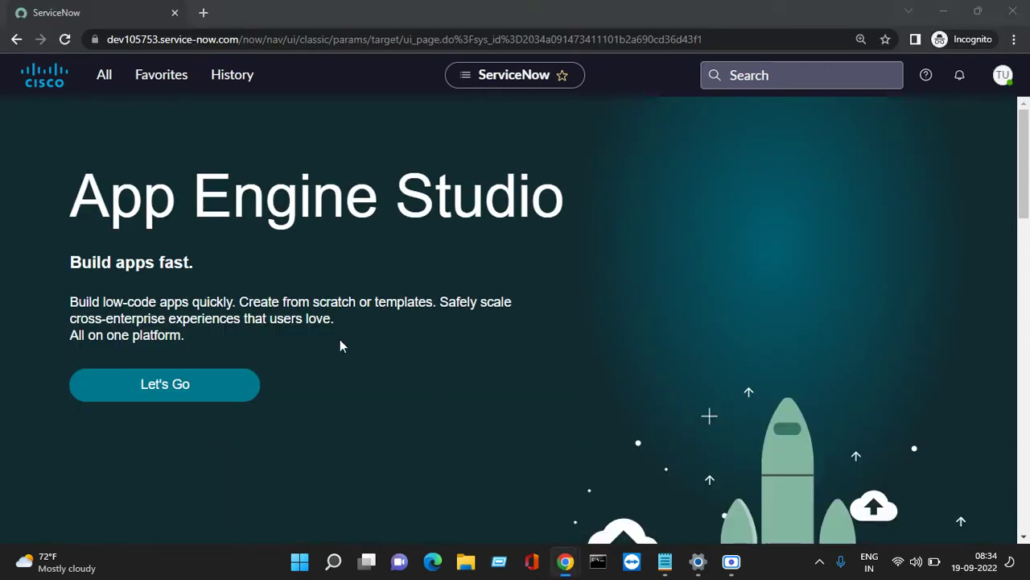
Filter the navigation menu for 'inc' and bring up the account options.
{"action": "left_click", "coordinate": [103, 78]}
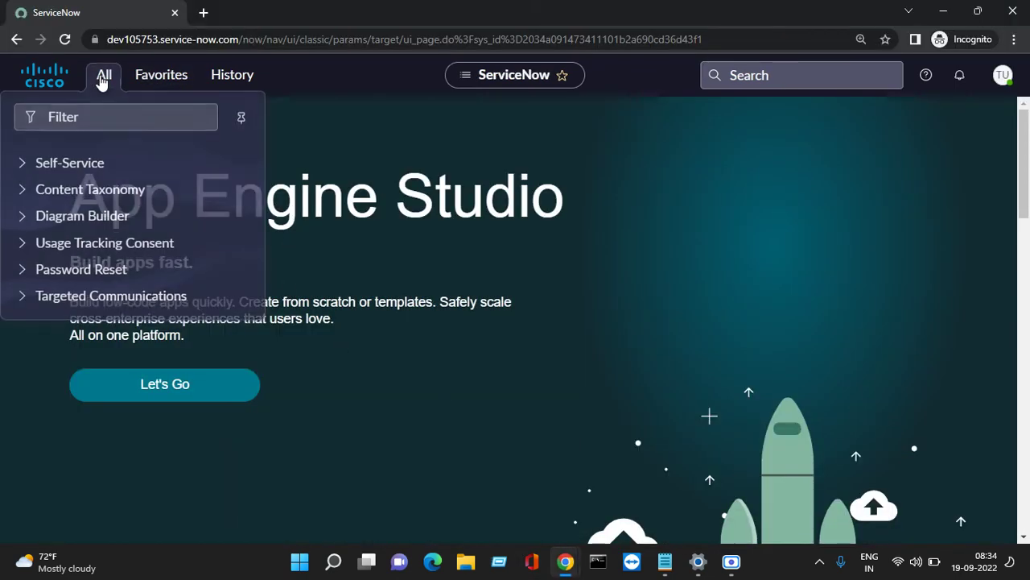
{"action": "left_click", "coordinate": [21, 290]}
{"action": "left_click", "coordinate": [79, 120]}
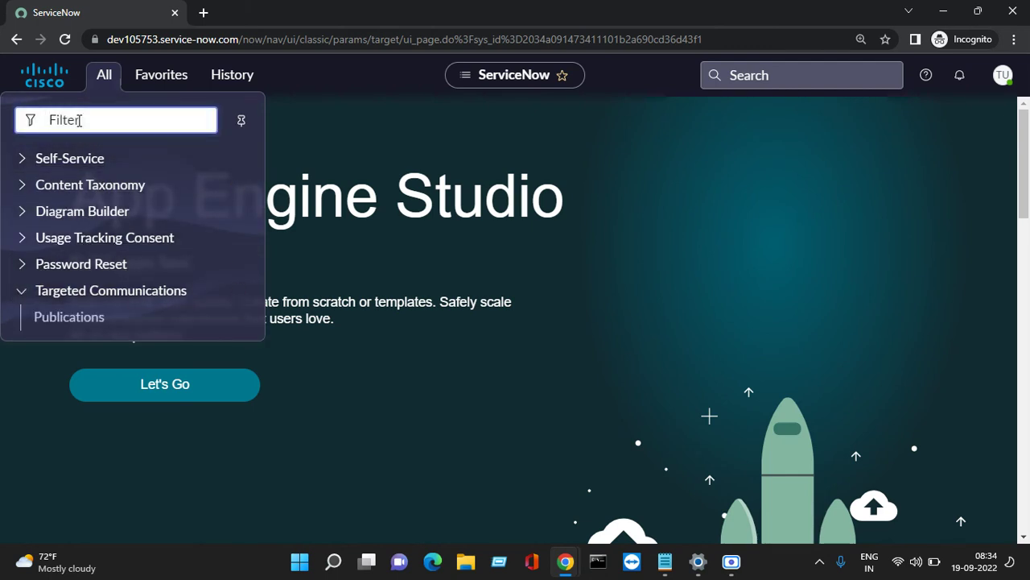
{"action": "type", "text": "inc"}
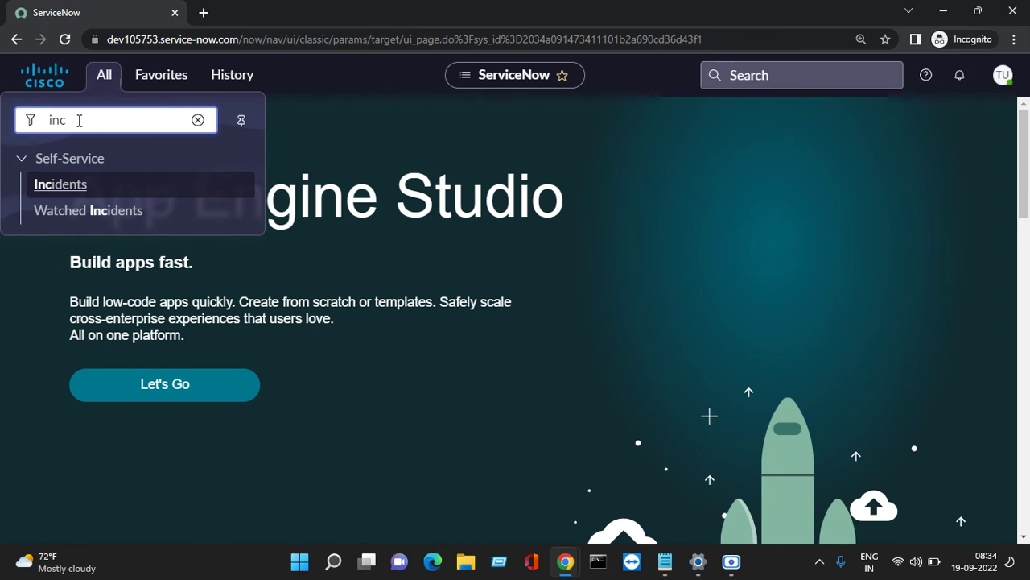
{"action": "left_click", "coordinate": [1003, 75]}
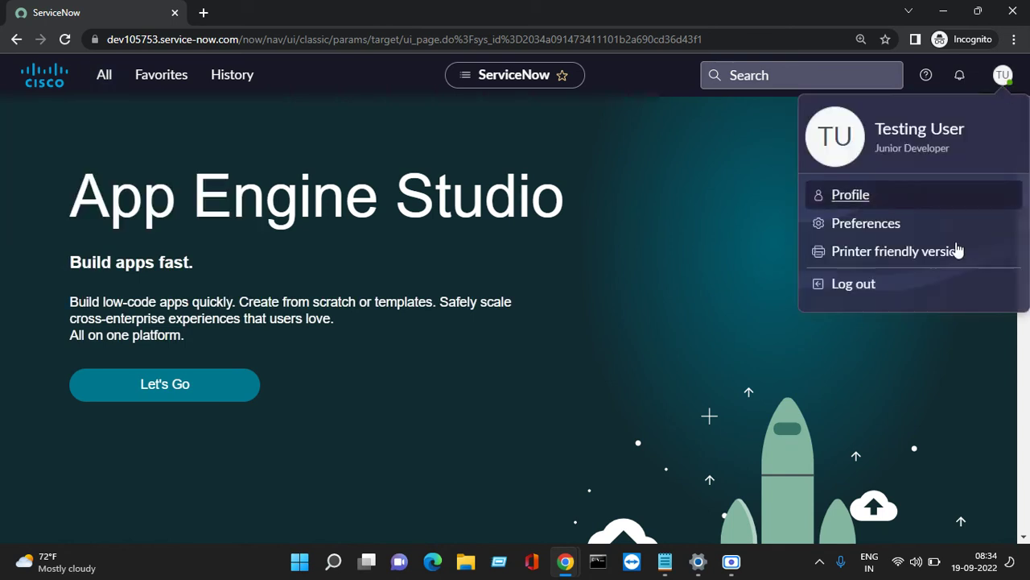
Sign out and paste the copied password into the login form, revealing it to check.
{"action": "left_click", "coordinate": [870, 282]}
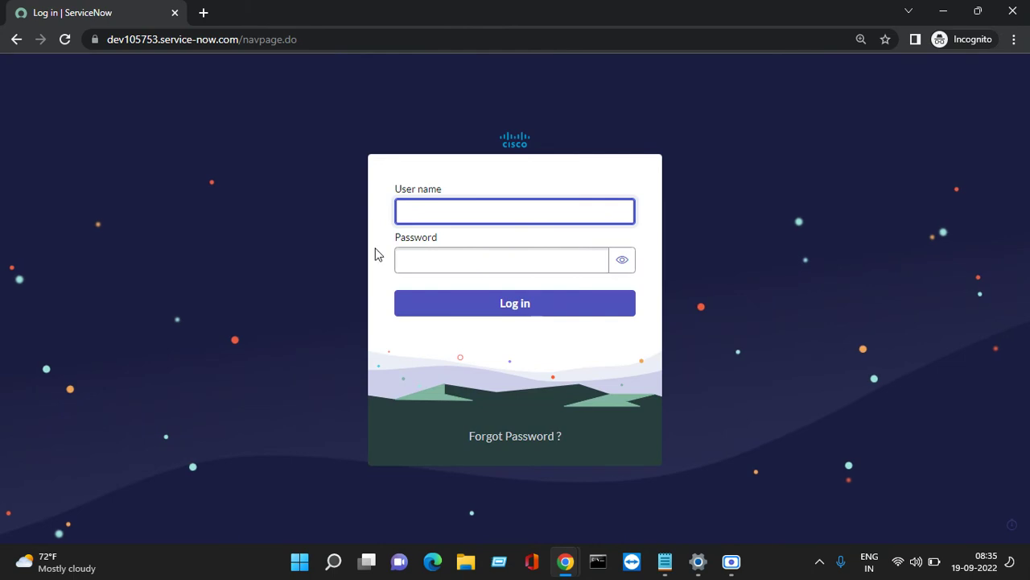
{"action": "left_click", "coordinate": [428, 258]}
{"action": "right_click", "coordinate": [431, 259]}
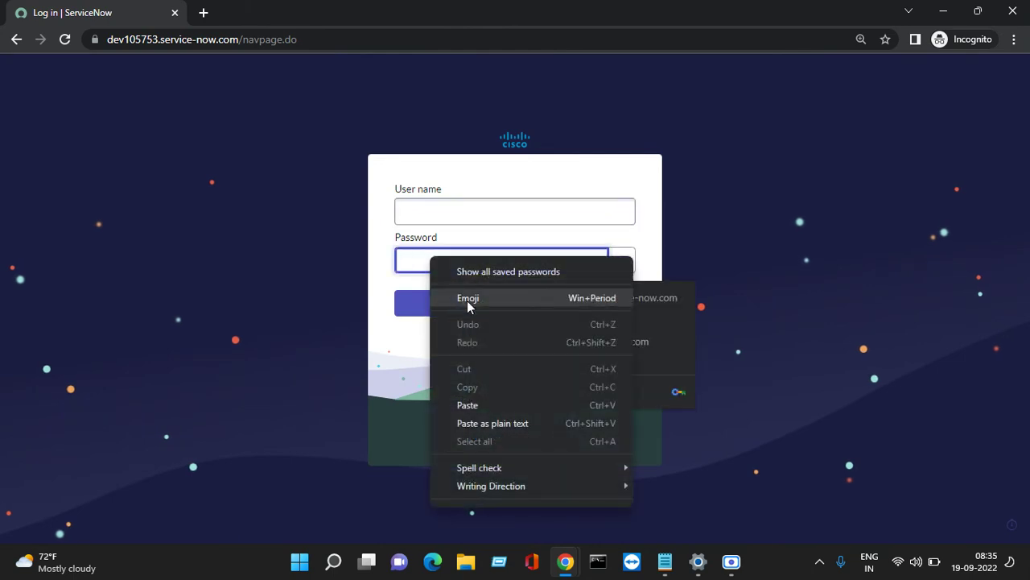
{"action": "left_click", "coordinate": [486, 405]}
{"action": "left_click", "coordinate": [620, 260]}
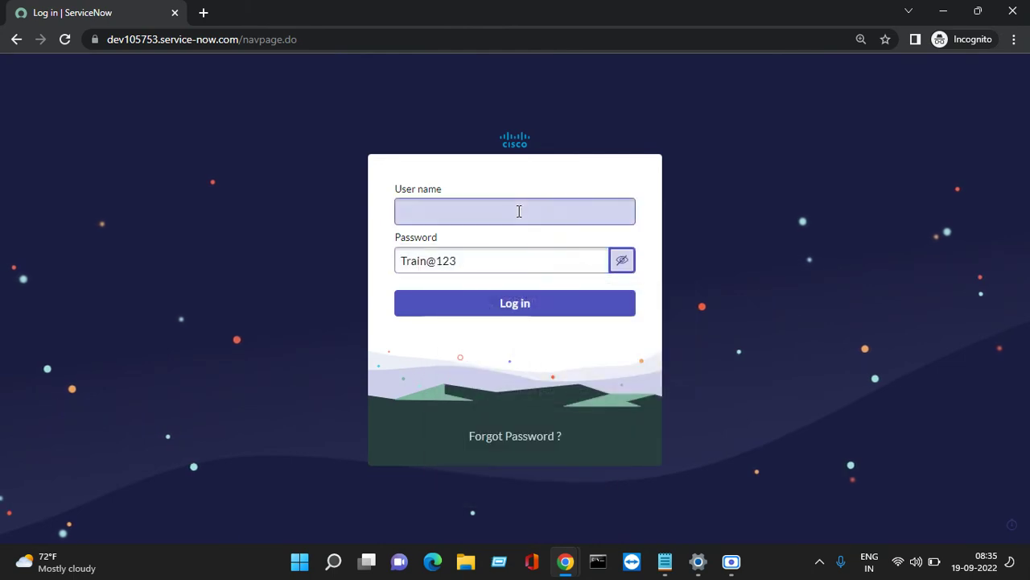
Copy the user name from the notes, paste it into User name, and log in.
{"action": "left_click", "coordinate": [517, 212]}
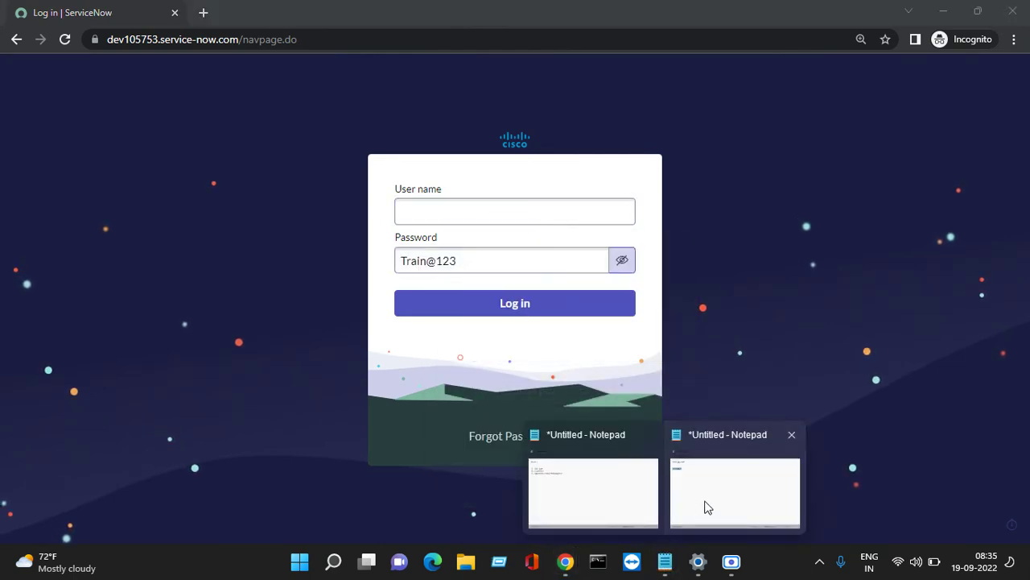
{"action": "left_click", "coordinate": [706, 506]}
{"action": "left_click_drag", "start_coordinate": [279, 180], "coordinate": [198, 181]}
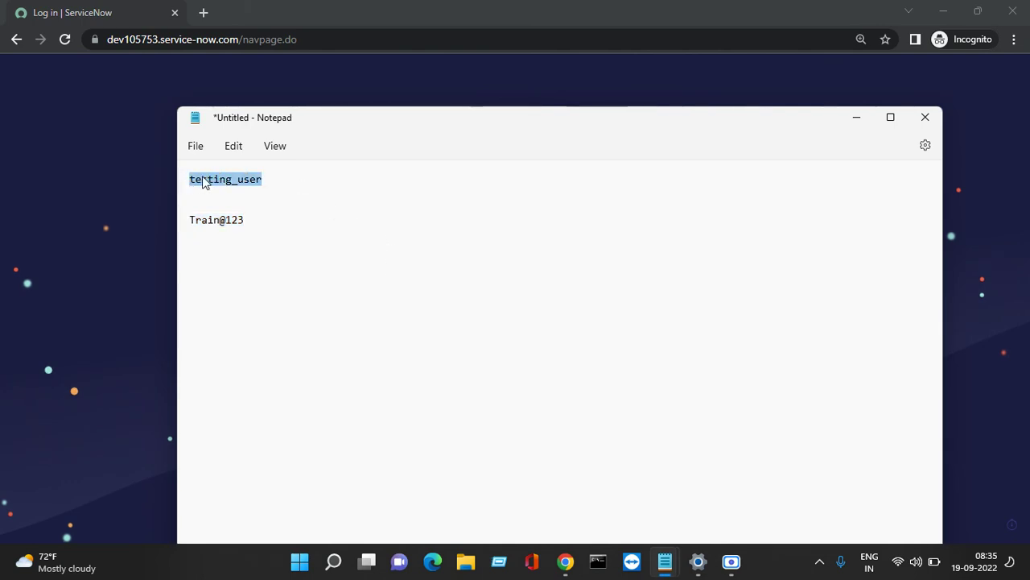
{"action": "right_click", "coordinate": [203, 182]}
{"action": "left_click", "coordinate": [236, 258]}
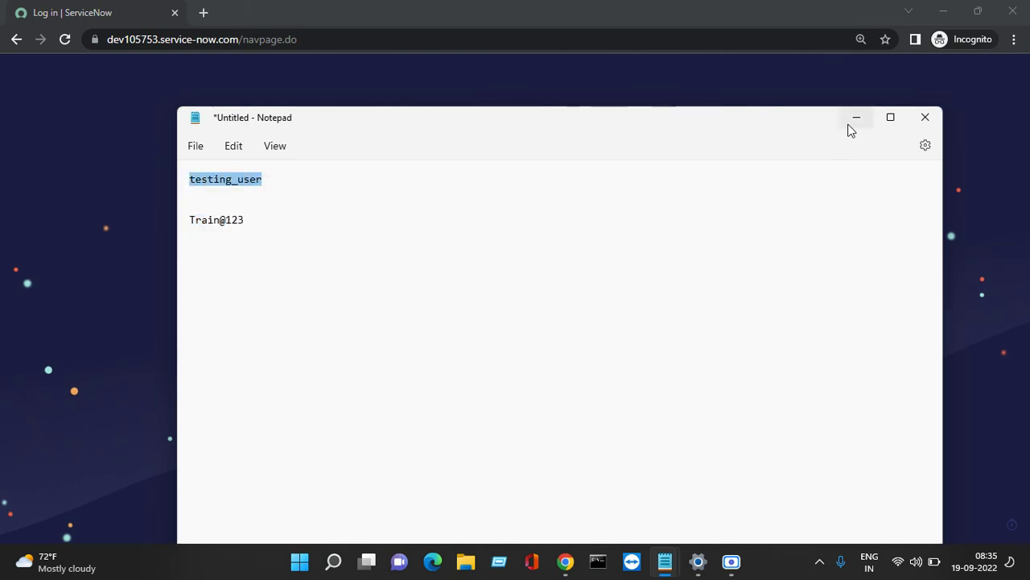
{"action": "left_click", "coordinate": [850, 124]}
{"action": "right_click", "coordinate": [504, 212]}
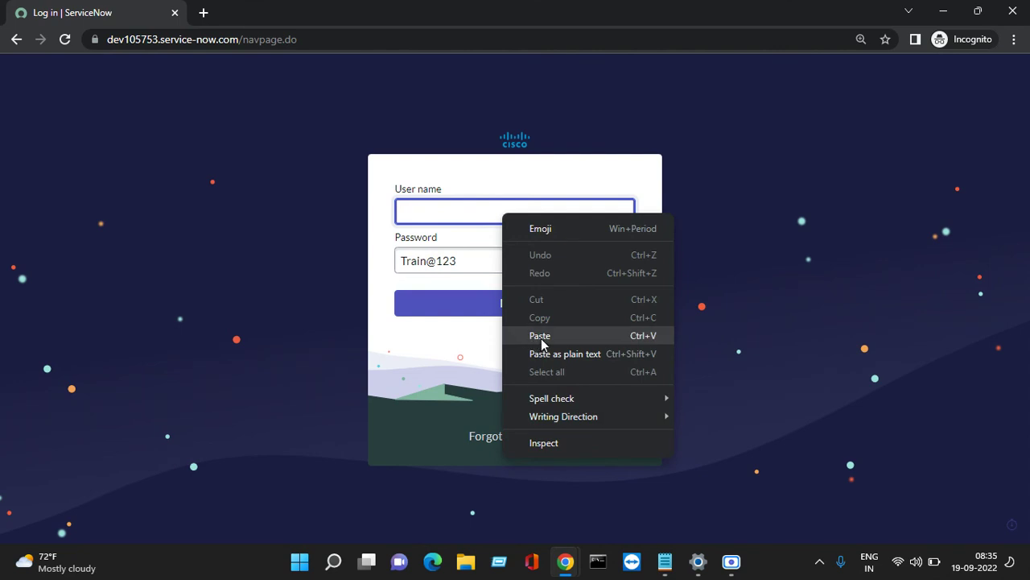
{"action": "left_click", "coordinate": [540, 336]}
{"action": "left_click", "coordinate": [506, 306]}
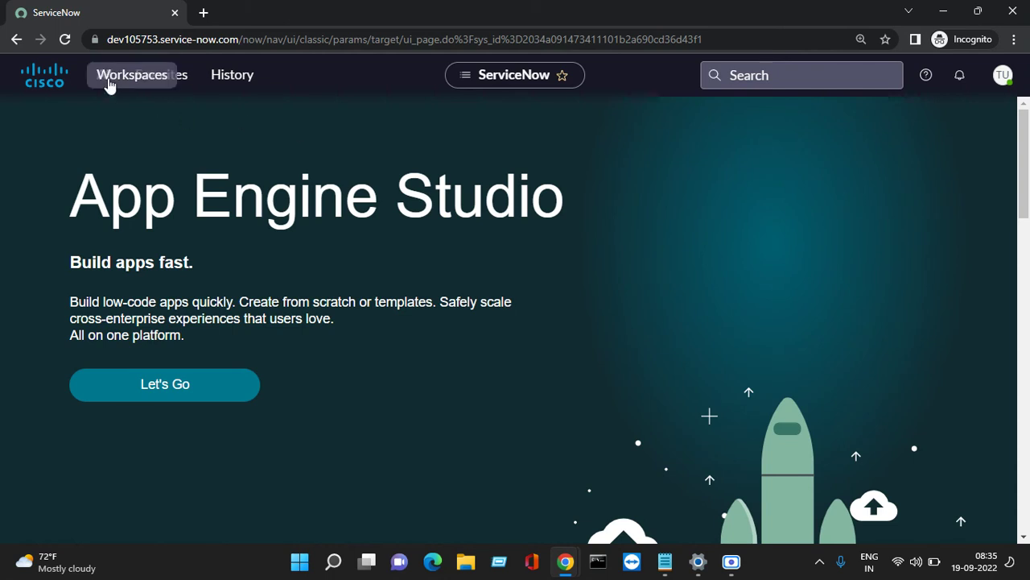
Scroll through the test user's All menu, expanding and collapsing the Incident section.
{"action": "left_click", "coordinate": [113, 79]}
{"action": "left_click", "coordinate": [106, 80]}
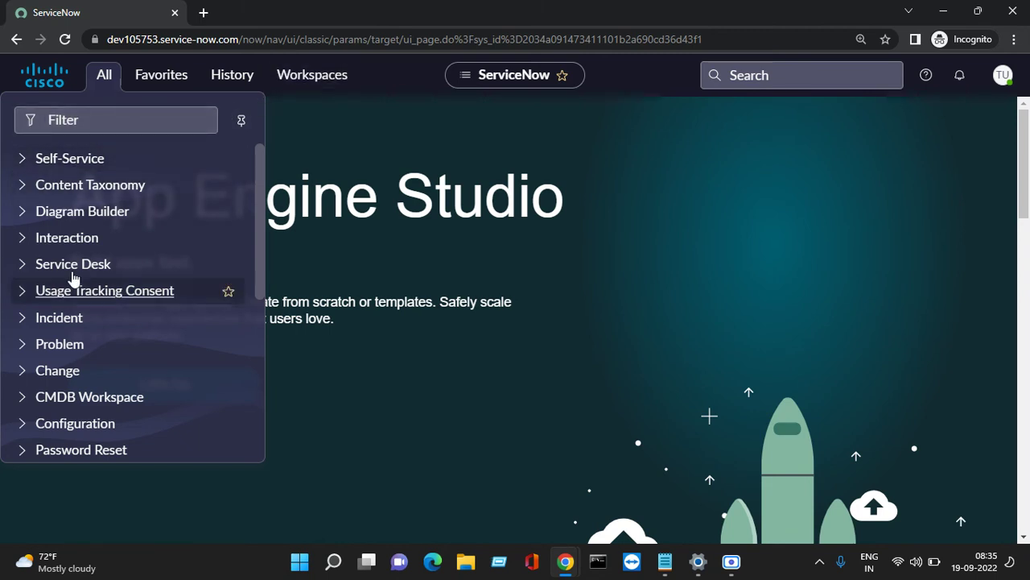
{"action": "scroll", "coordinate": [80, 153], "scroll_direction": "down", "scroll_amount": 5}
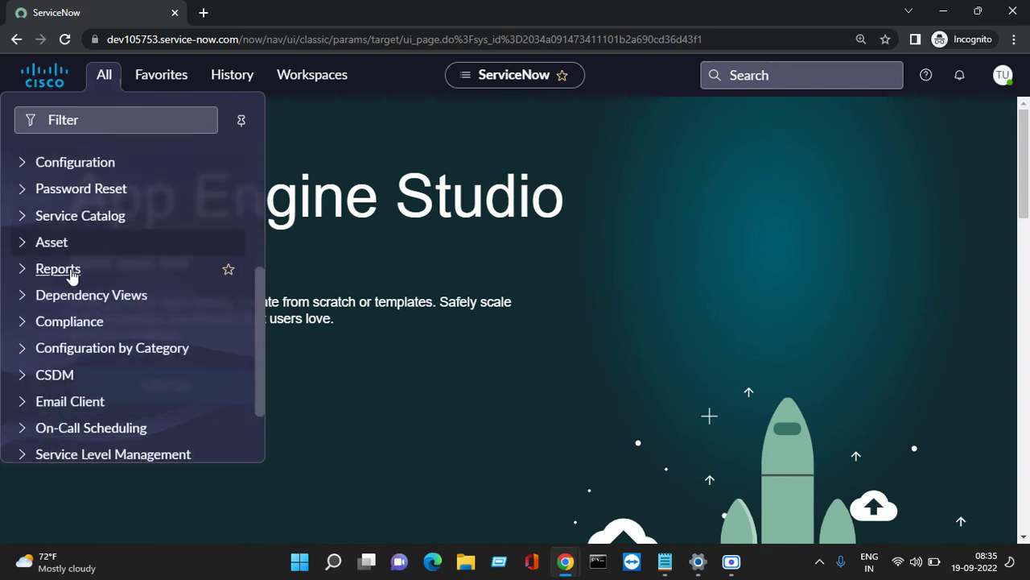
{"action": "scroll", "coordinate": [89, 376], "scroll_direction": "up", "scroll_amount": 6}
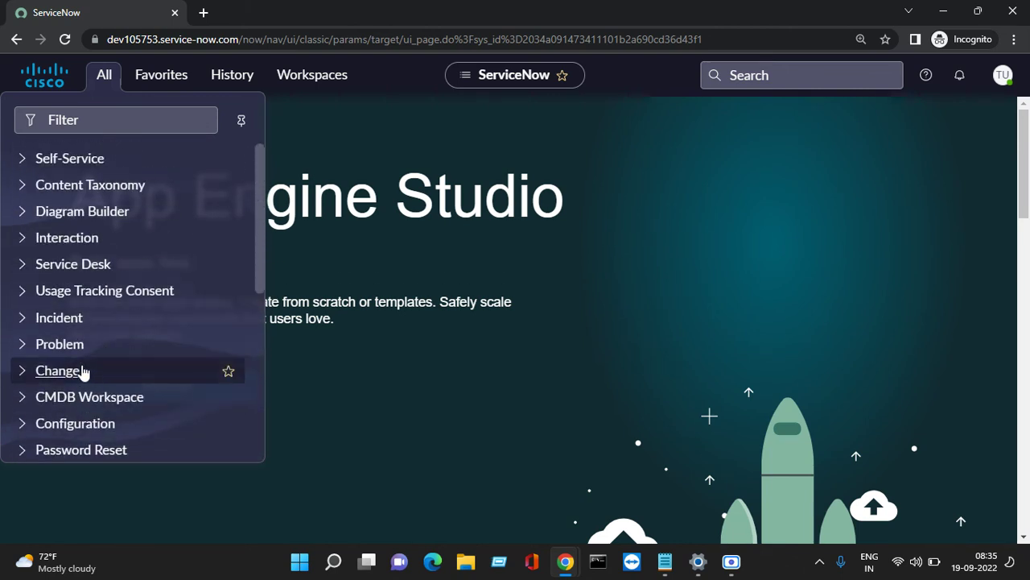
{"action": "left_click", "coordinate": [21, 318]}
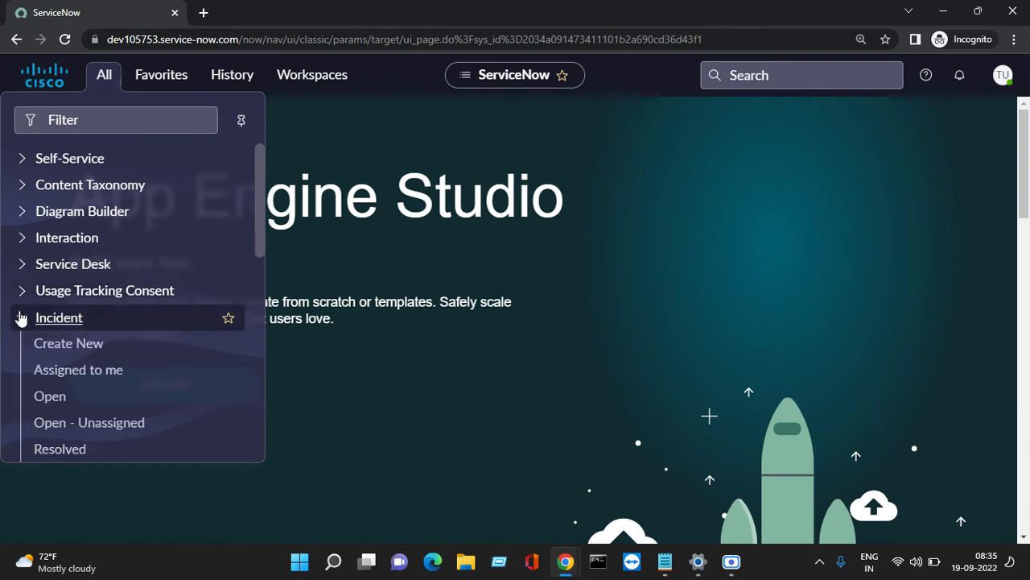
{"action": "left_click", "coordinate": [21, 319]}
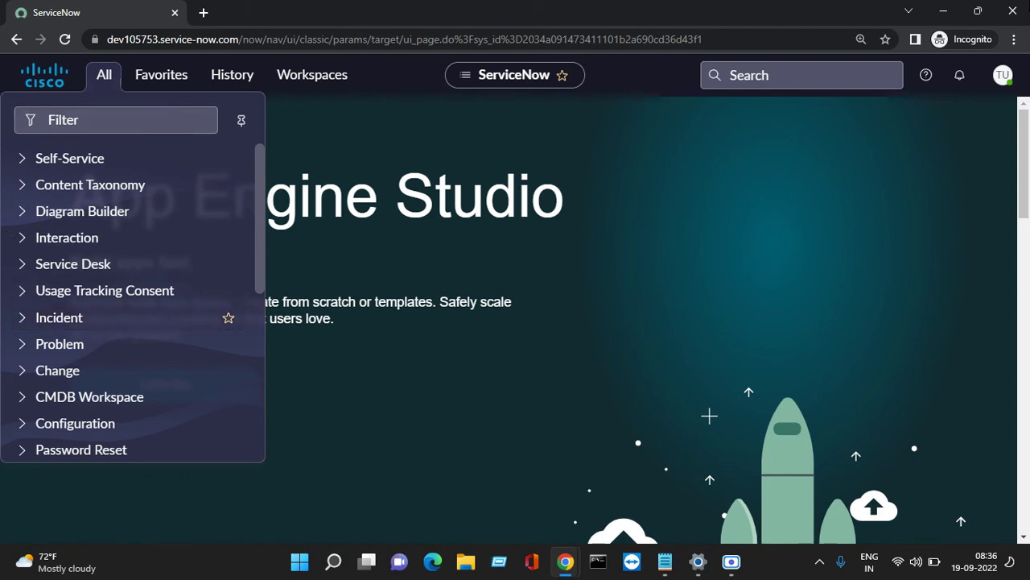
{"action": "left_click", "coordinate": [1002, 75]}
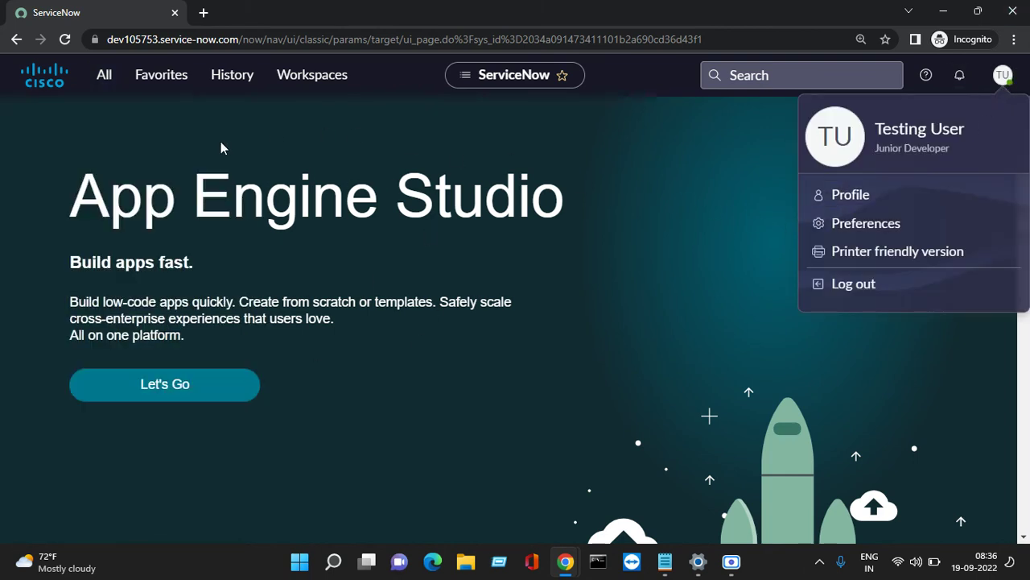
{"action": "left_click", "coordinate": [101, 81]}
{"action": "scroll", "coordinate": [87, 226], "scroll_direction": "down", "scroll_amount": 10}
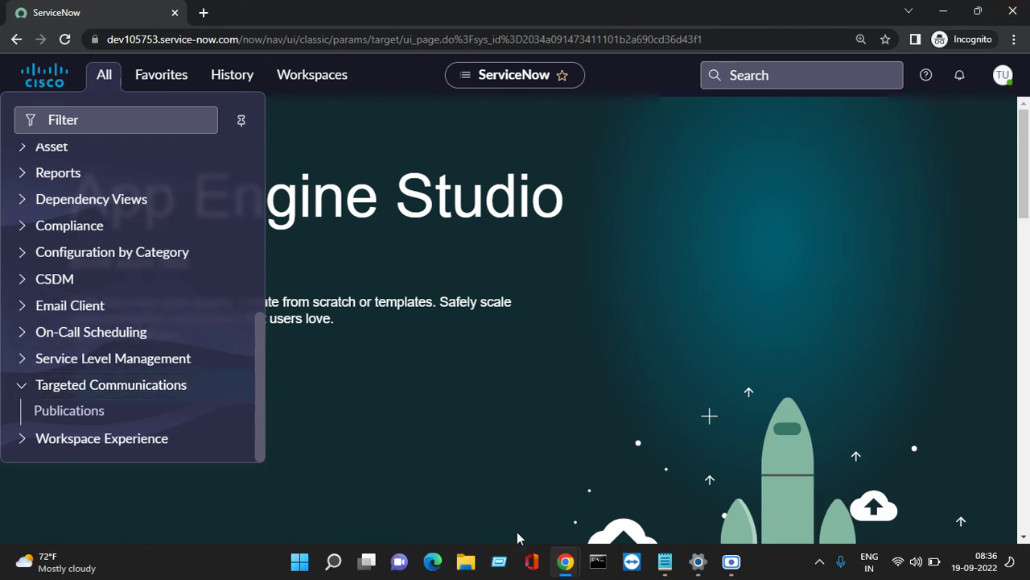
In the admin window, remove itil from Testing User's roles, save, and dismiss the messages.
{"action": "mouse_move", "coordinate": [566, 561]}
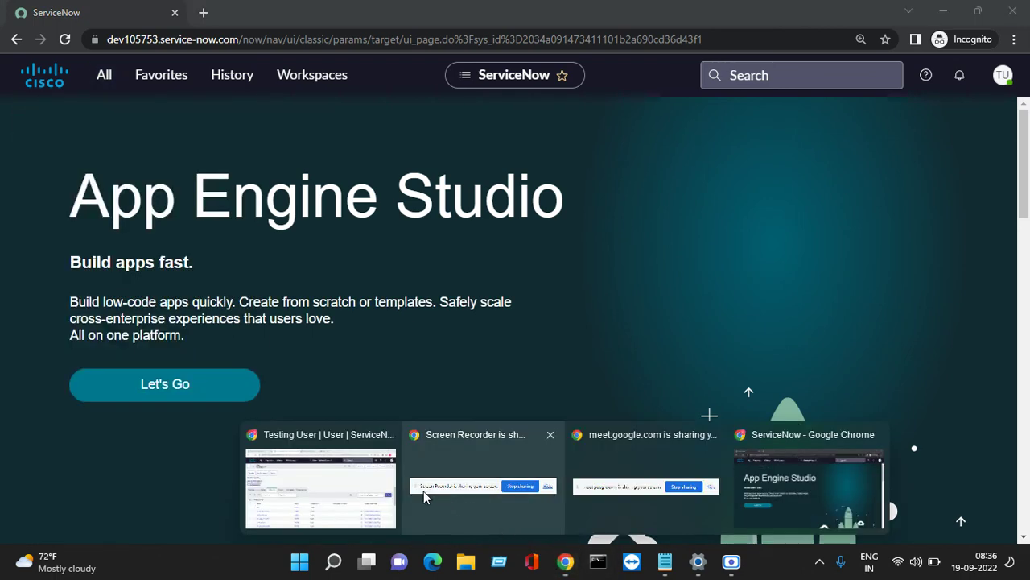
{"action": "left_click", "coordinate": [387, 489]}
{"action": "scroll", "coordinate": [547, 308], "scroll_direction": "down", "scroll_amount": 4}
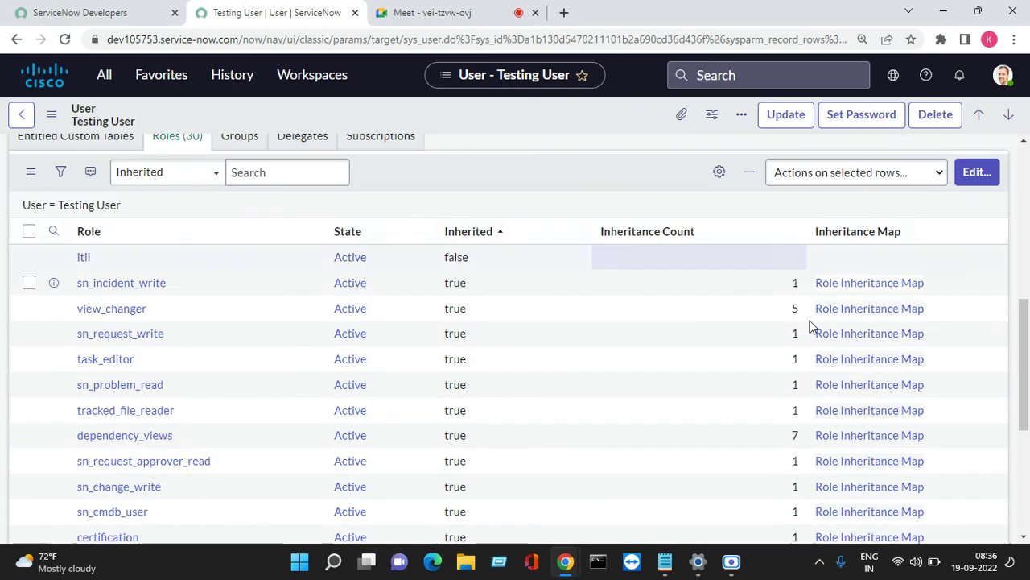
{"action": "scroll", "coordinate": [966, 249], "scroll_direction": "up", "scroll_amount": 2}
{"action": "left_click", "coordinate": [975, 162]}
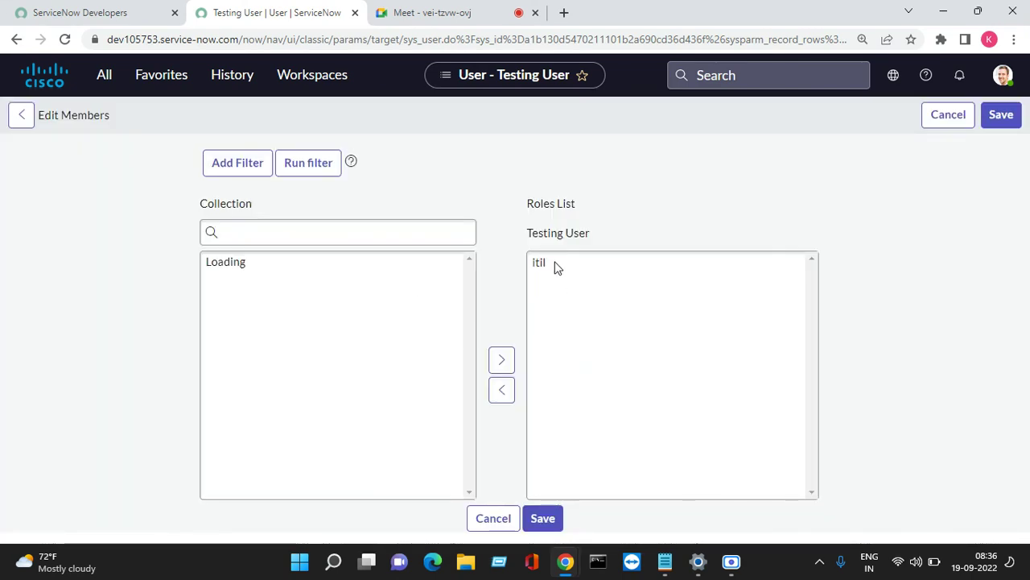
{"action": "left_click", "coordinate": [538, 346]}
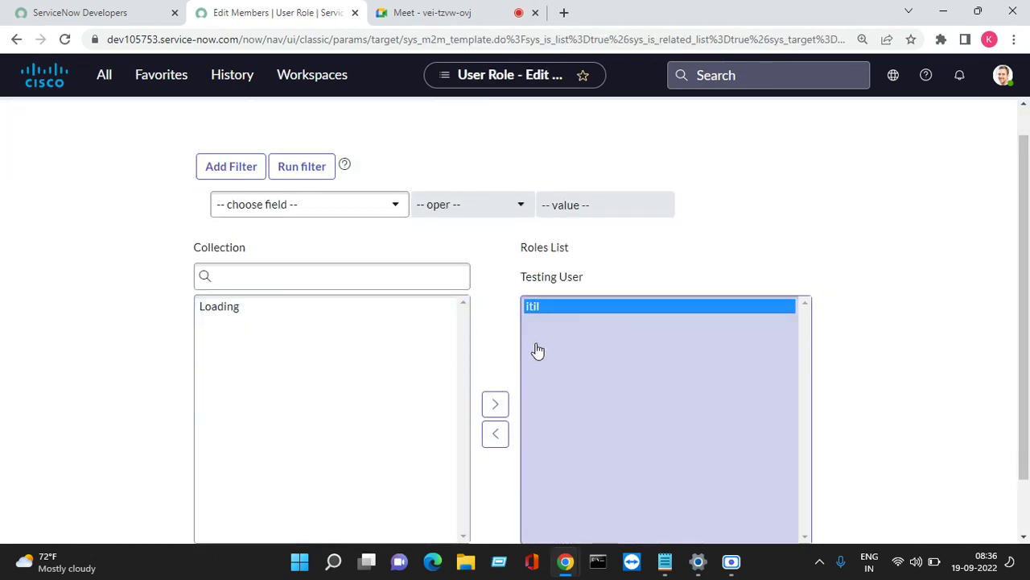
{"action": "left_click", "coordinate": [494, 433]}
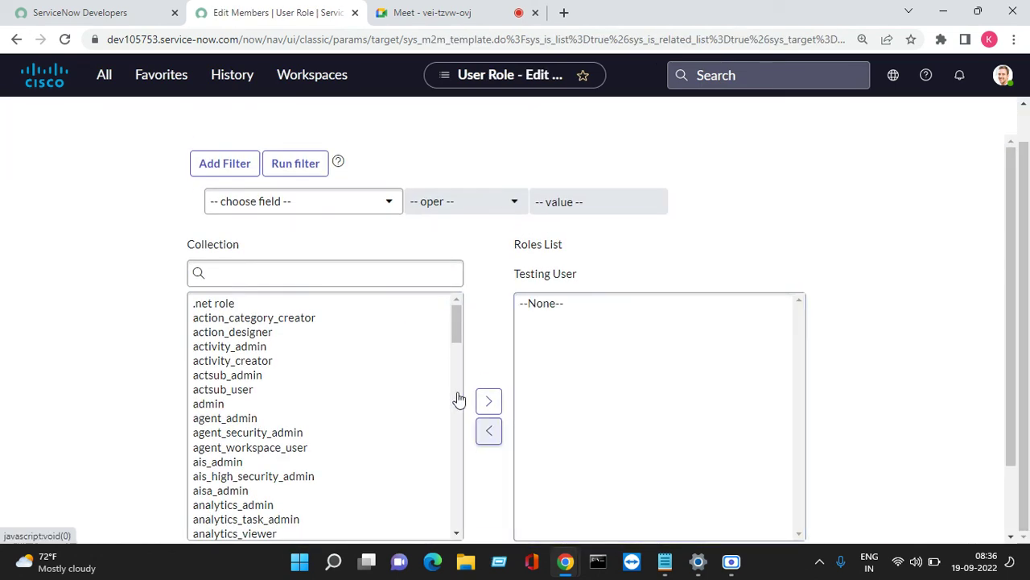
{"action": "left_click", "coordinate": [994, 117]}
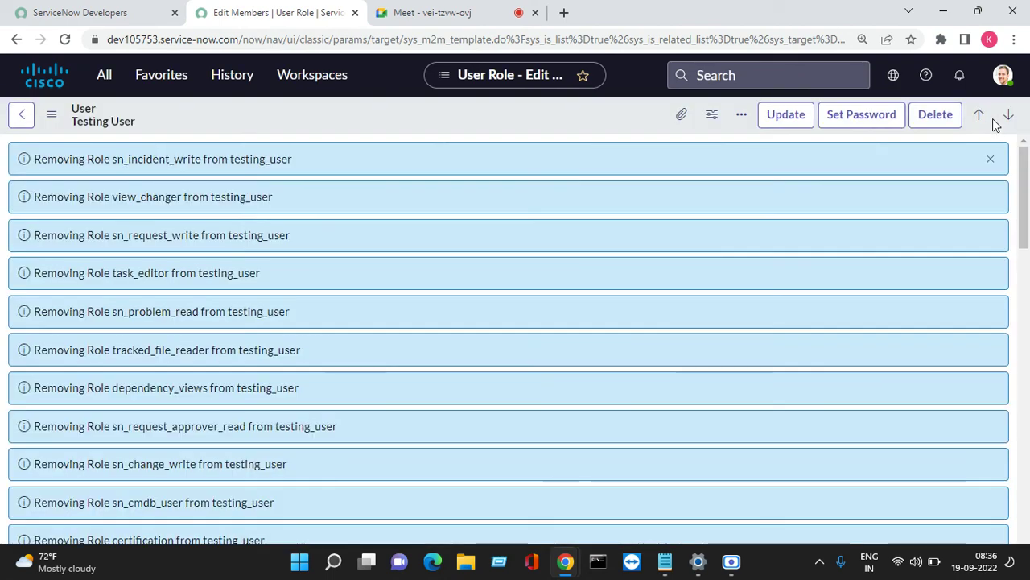
{"action": "scroll", "coordinate": [968, 207], "scroll_direction": "up", "scroll_amount": 15}
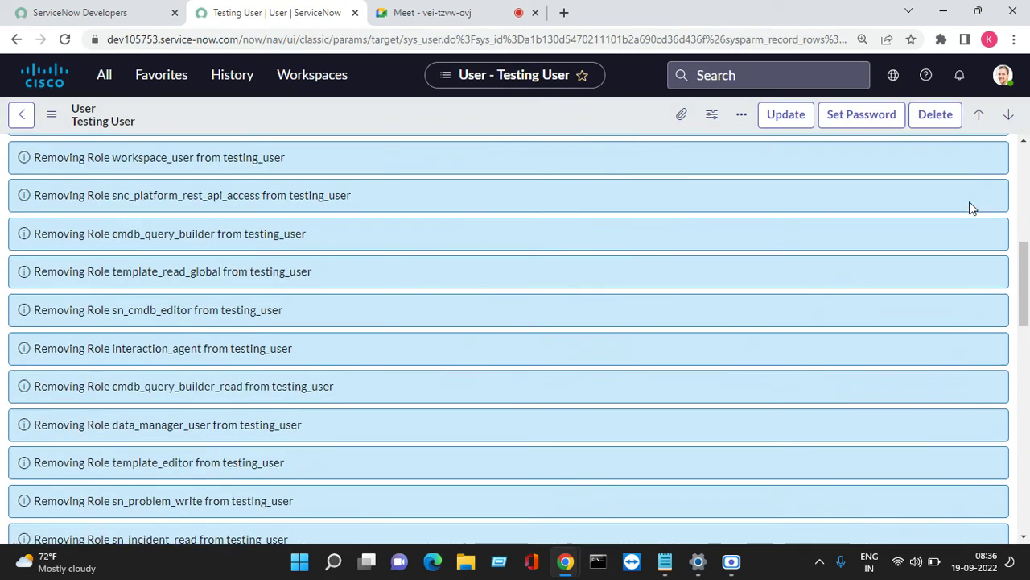
{"action": "left_click", "coordinate": [991, 161]}
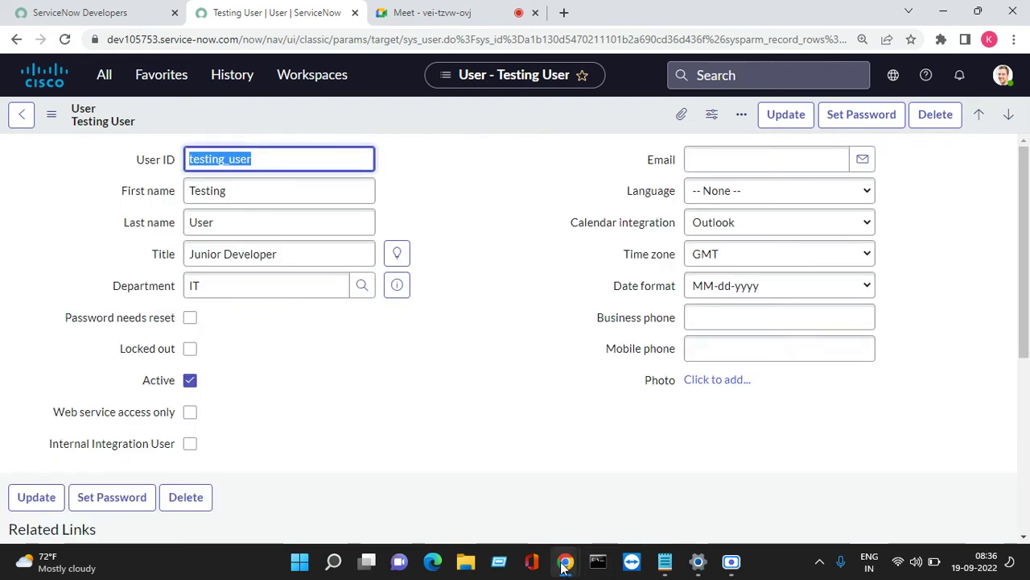
{"action": "mouse_move", "coordinate": [565, 567]}
{"action": "left_click", "coordinate": [854, 479]}
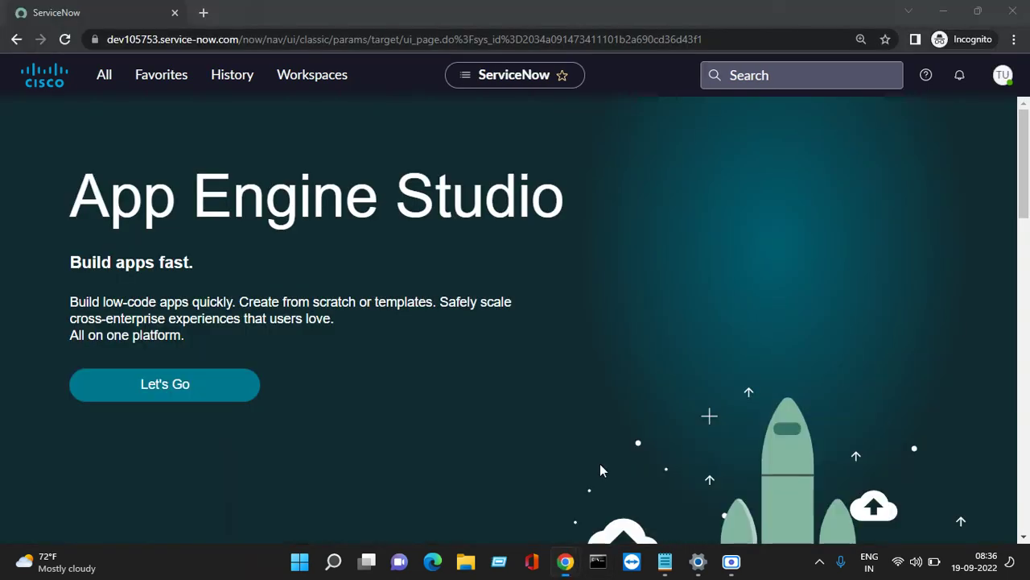
Reload the test user's page, check the menu, and log out.
{"action": "left_click", "coordinate": [65, 39]}
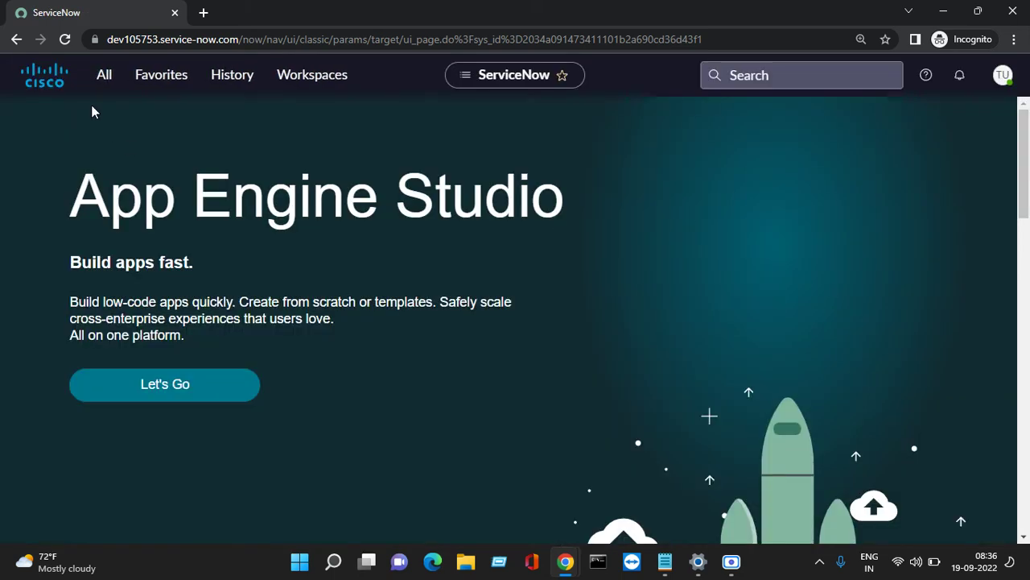
{"action": "left_click", "coordinate": [102, 78]}
{"action": "scroll", "coordinate": [118, 338], "scroll_direction": "down", "scroll_amount": 5}
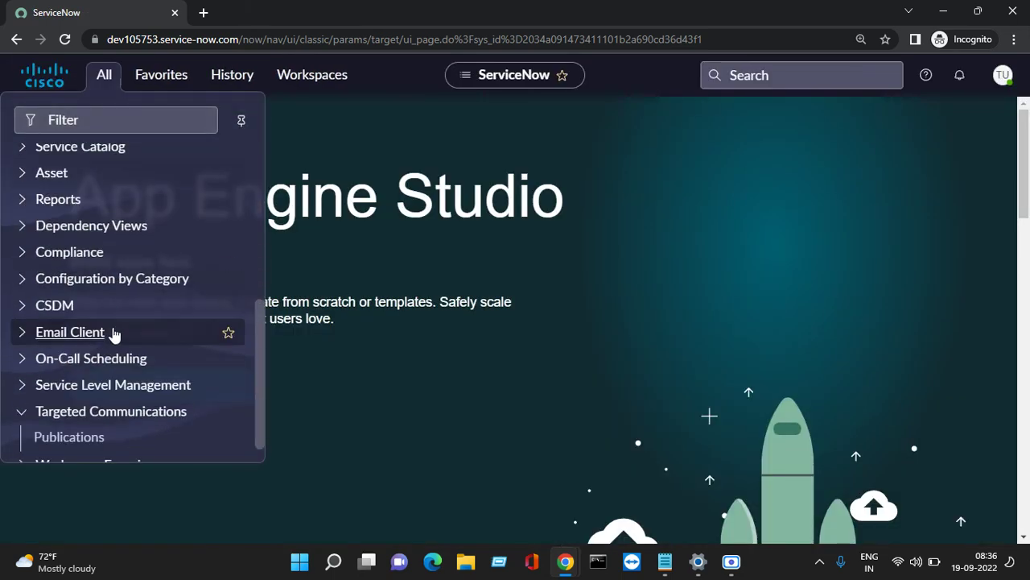
{"action": "left_click", "coordinate": [1003, 75]}
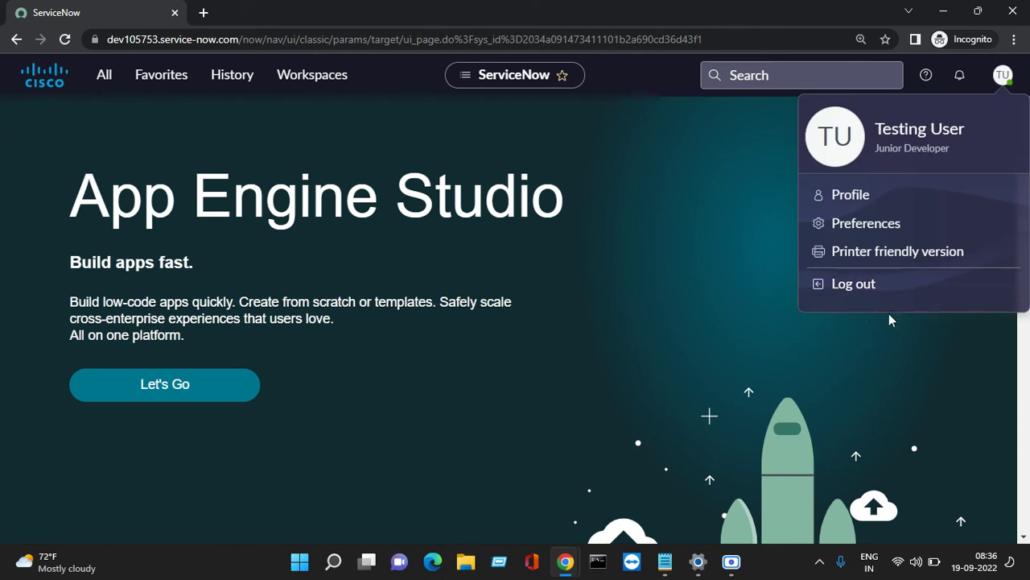
{"action": "left_click", "coordinate": [876, 287]}
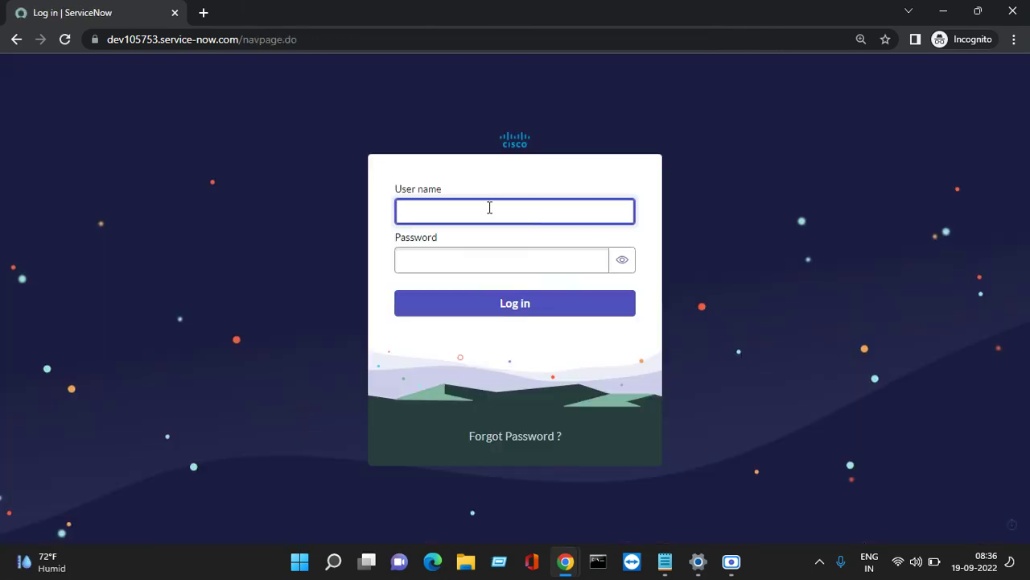
Paste the user name into the login form and move to Password.
{"action": "right_click", "coordinate": [489, 207]}
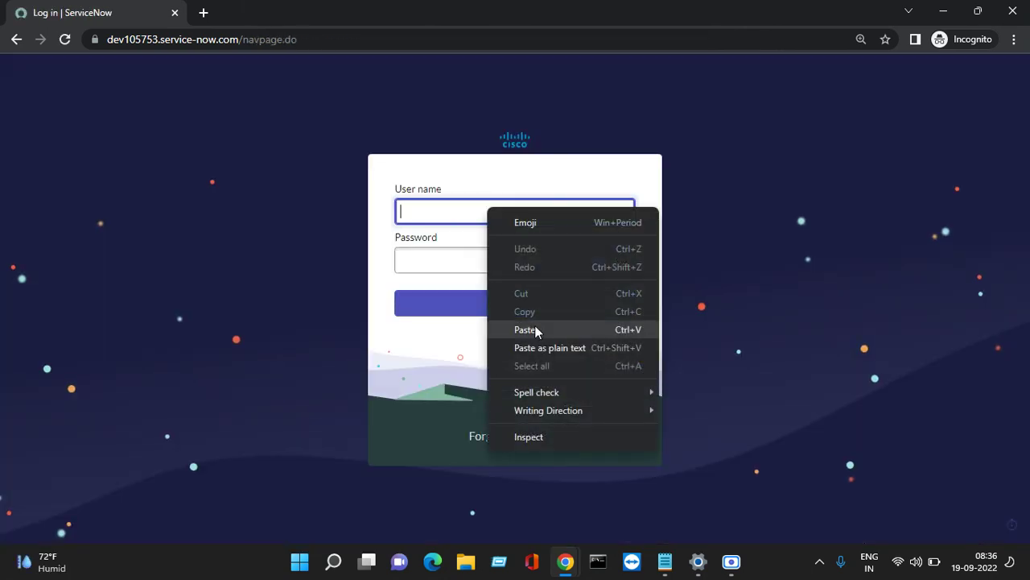
{"action": "left_click", "coordinate": [527, 329]}
{"action": "key", "text": "Tab"}
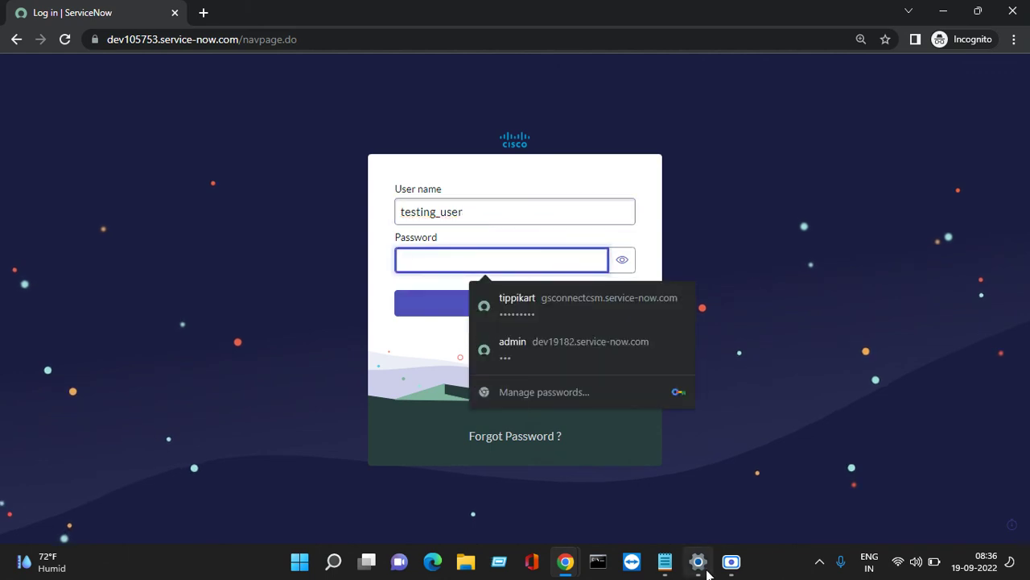
Copy the password from the notes, close the TeamViewer pop-up, paste it, and log in.
{"action": "left_click", "coordinate": [660, 569]}
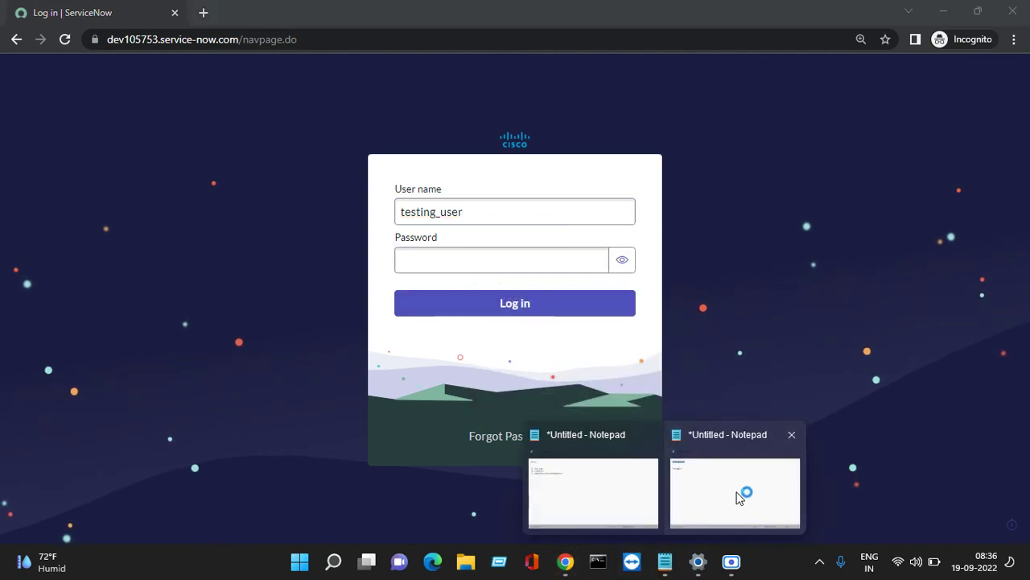
{"action": "left_click", "coordinate": [736, 493]}
{"action": "left_click_drag", "start_coordinate": [276, 217], "coordinate": [179, 219]}
{"action": "right_click", "coordinate": [185, 223]}
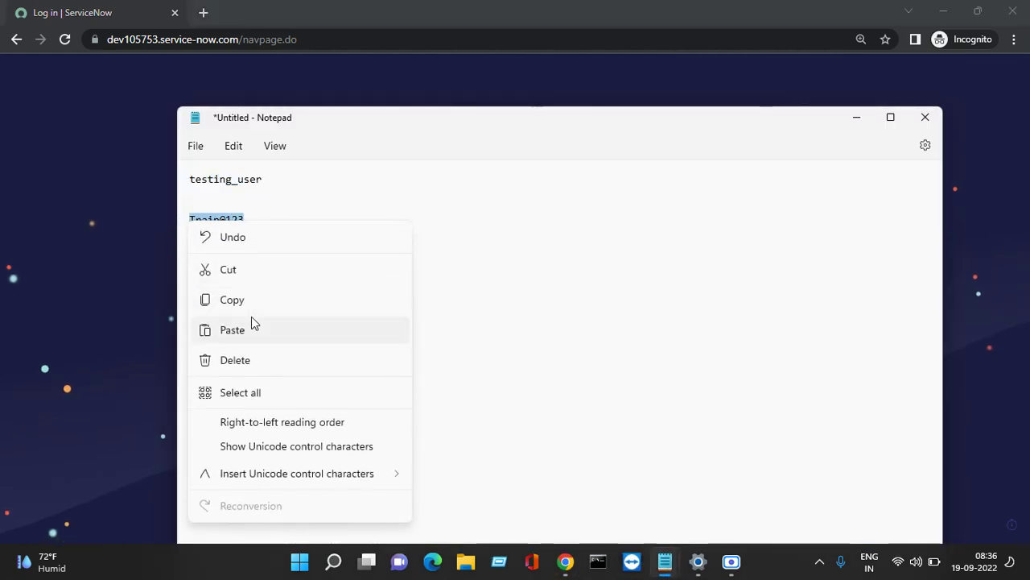
{"action": "left_click", "coordinate": [249, 302]}
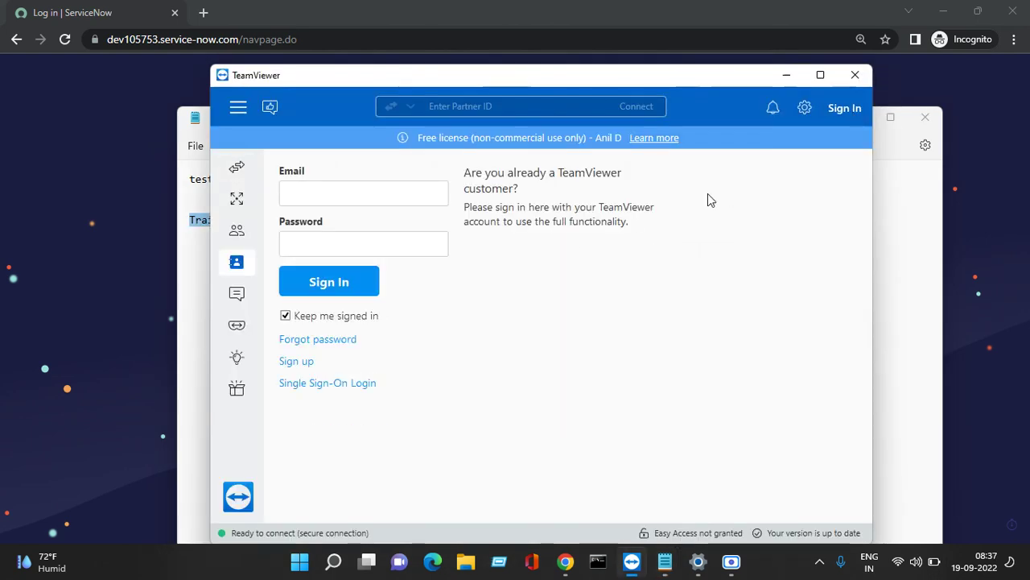
{"action": "left_click", "coordinate": [855, 75]}
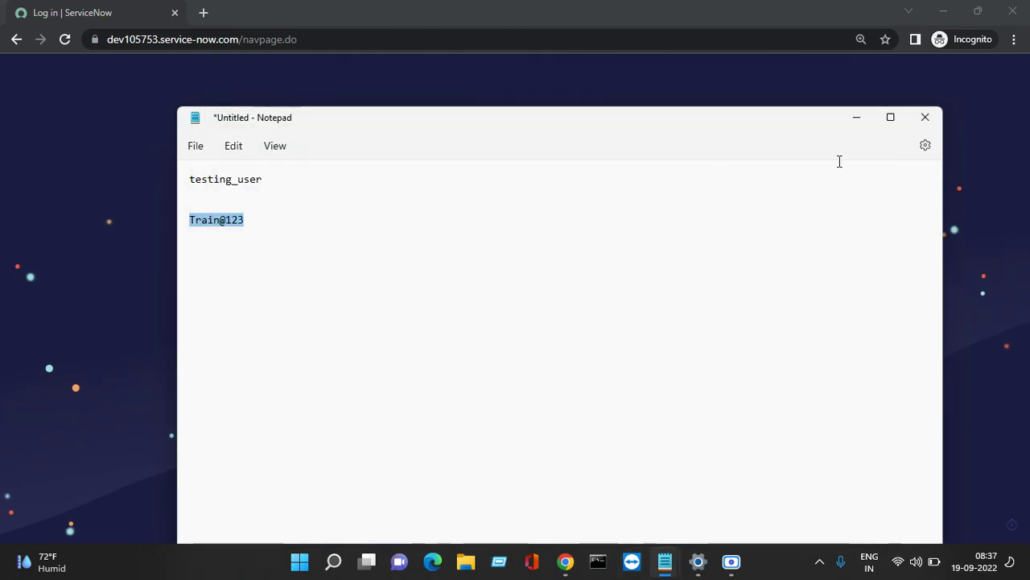
{"action": "left_click", "coordinate": [860, 120]}
{"action": "right_click", "coordinate": [479, 265]}
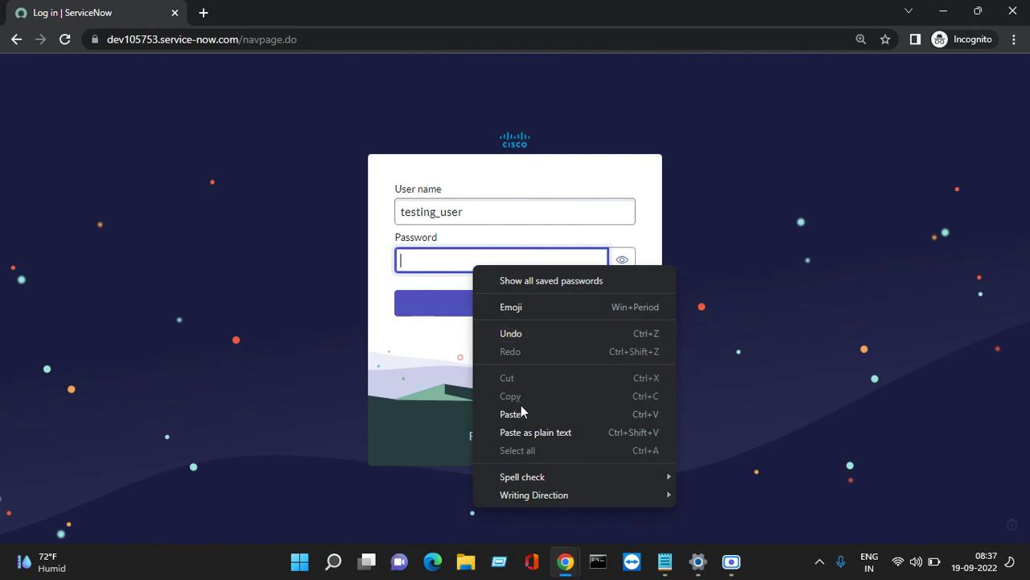
{"action": "left_click", "coordinate": [521, 406]}
{"action": "left_click", "coordinate": [459, 304]}
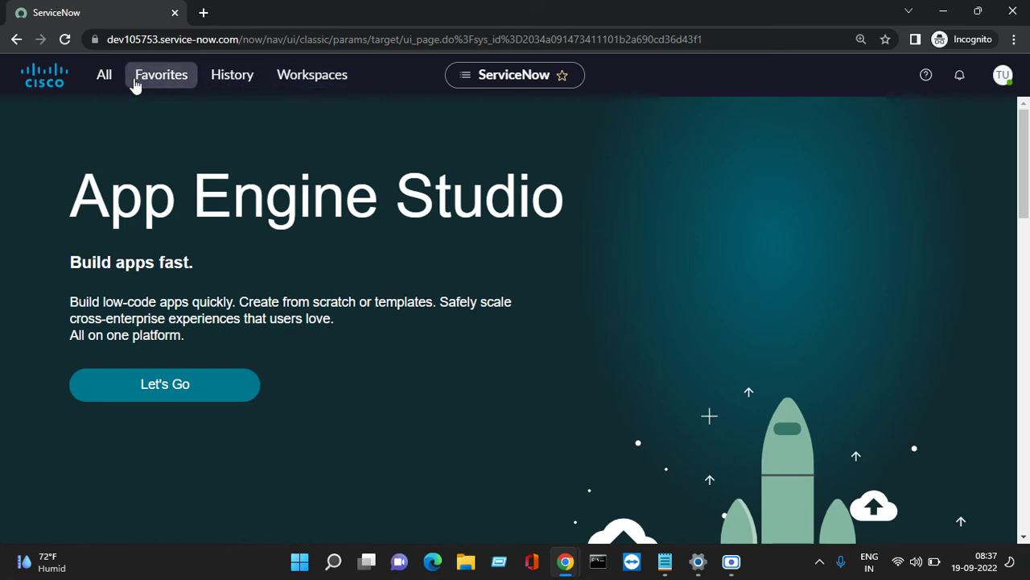
Review the test user's navigation menu and the admin's roles list for the user.
{"action": "left_click", "coordinate": [102, 75]}
{"action": "scroll", "coordinate": [119, 362], "scroll_direction": "down", "scroll_amount": 3}
{"action": "scroll", "coordinate": [119, 363], "scroll_direction": "down", "scroll_amount": 1}
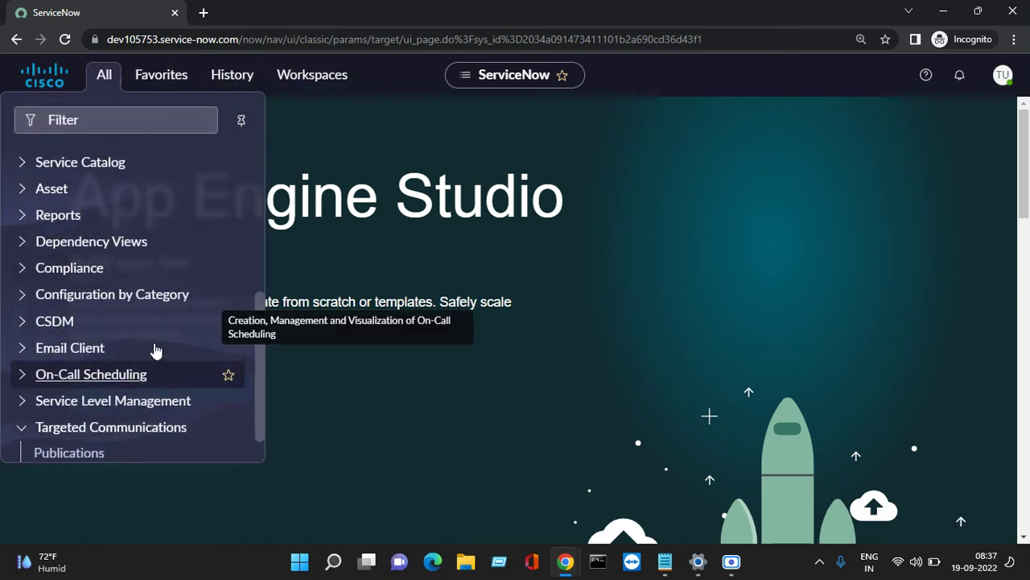
{"action": "scroll", "coordinate": [152, 349], "scroll_direction": "up", "scroll_amount": 3}
{"action": "mouse_move", "coordinate": [564, 563]}
{"action": "left_click", "coordinate": [288, 471]}
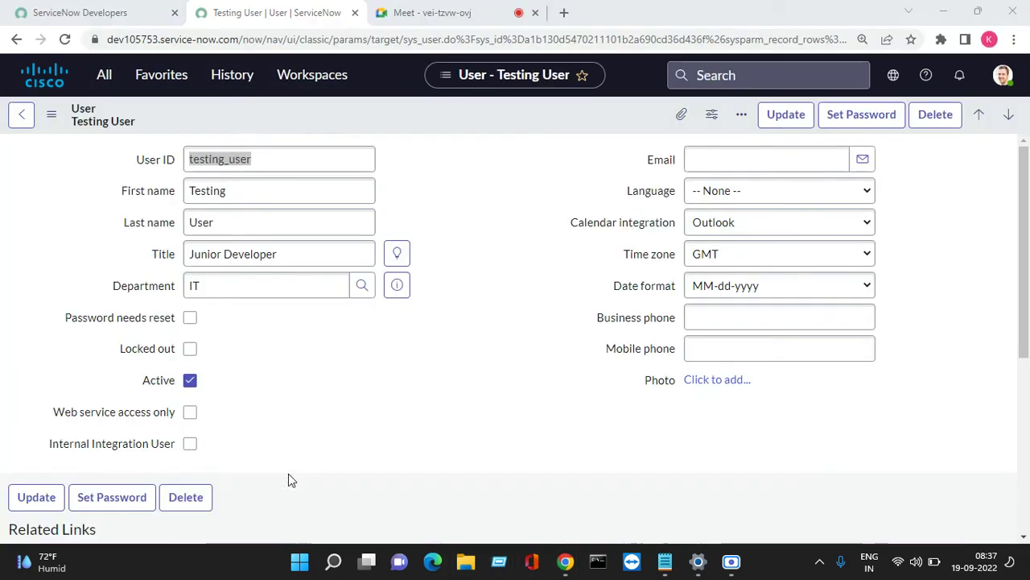
{"action": "scroll", "coordinate": [412, 352], "scroll_direction": "down", "scroll_amount": 5}
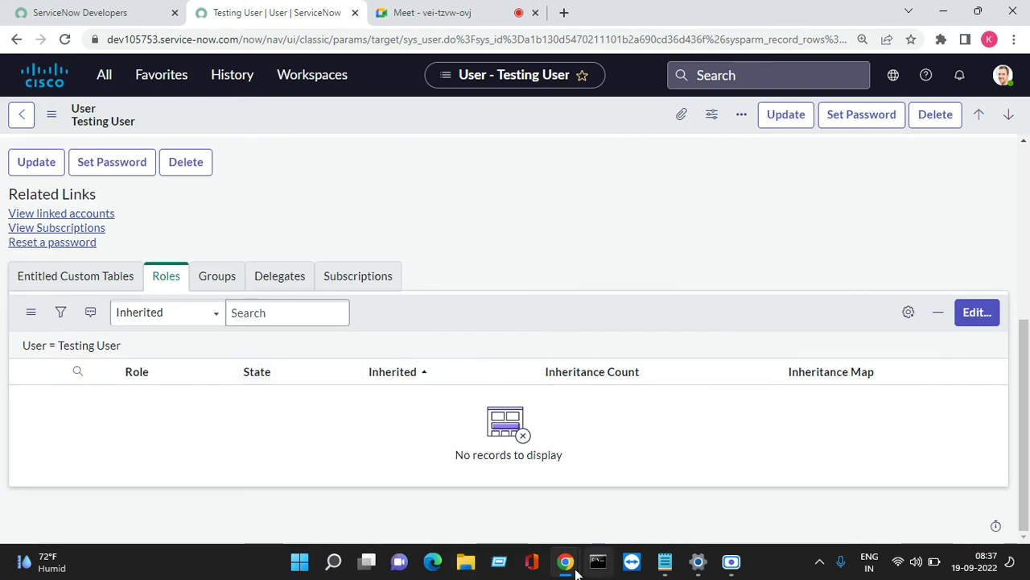
{"action": "mouse_move", "coordinate": [565, 561]}
{"action": "left_click", "coordinate": [812, 491]}
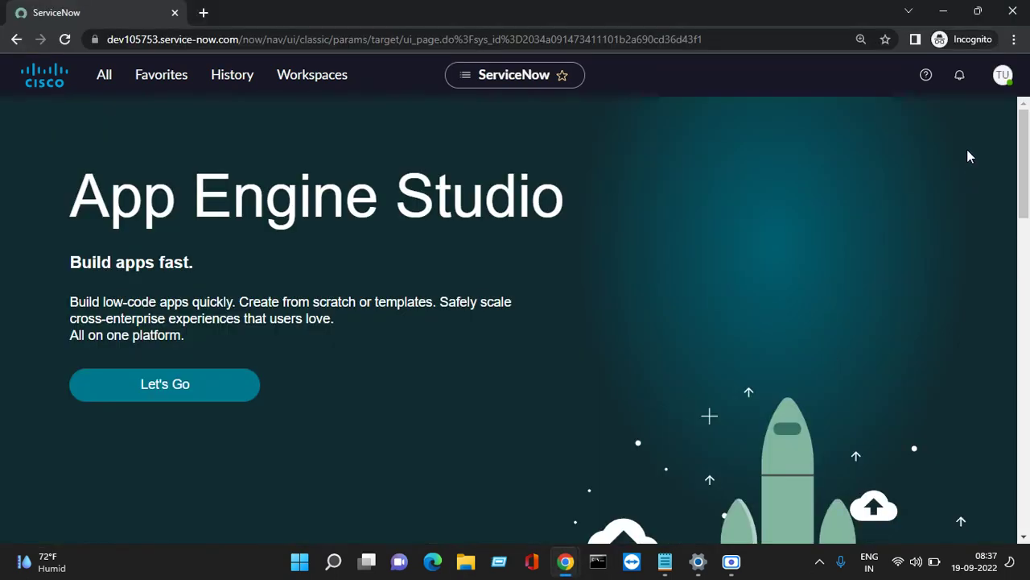
{"action": "left_click", "coordinate": [1003, 74]}
Log the testing user out and paste the password into the login form, showing it in plain text.
{"action": "left_click", "coordinate": [841, 290]}
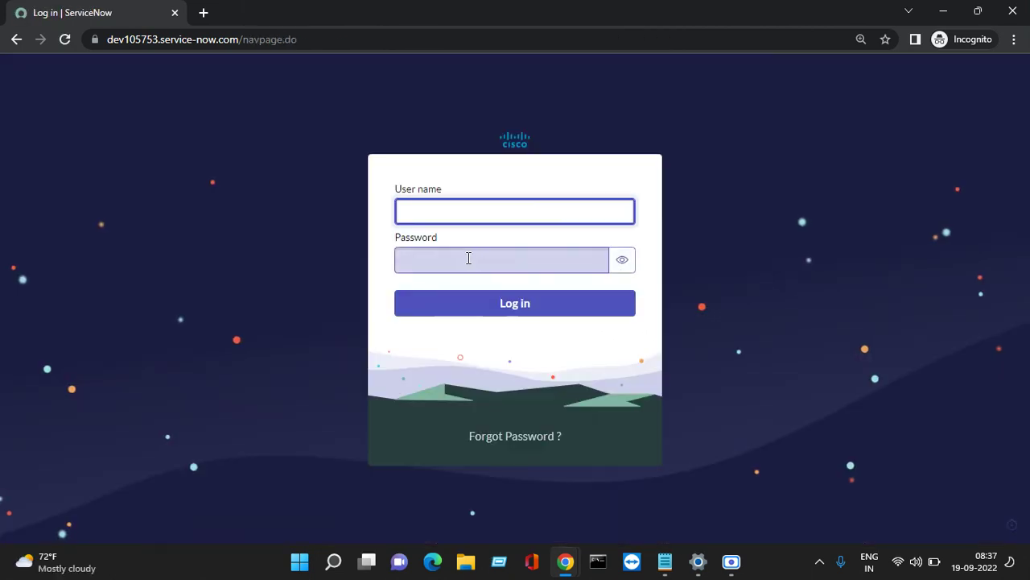
{"action": "right_click", "coordinate": [469, 258]}
{"action": "left_click", "coordinate": [504, 399]}
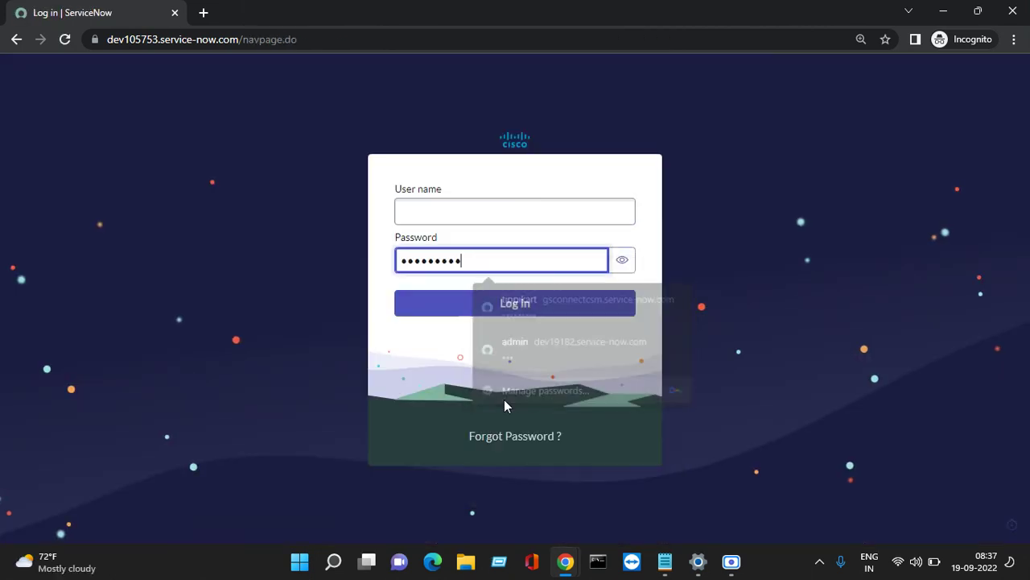
{"action": "left_click", "coordinate": [622, 259]}
{"action": "left_click", "coordinate": [506, 208]}
Copy the user name from the credentials notes, paste it into User name, and log in.
{"action": "mouse_move", "coordinate": [702, 561]}
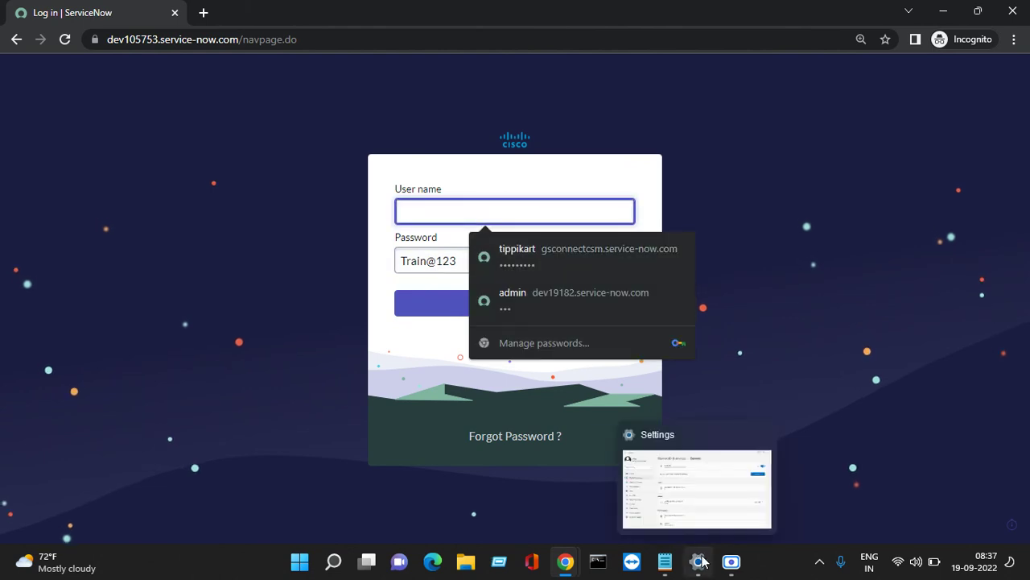
{"action": "mouse_move", "coordinate": [665, 561]}
{"action": "left_click", "coordinate": [715, 510]}
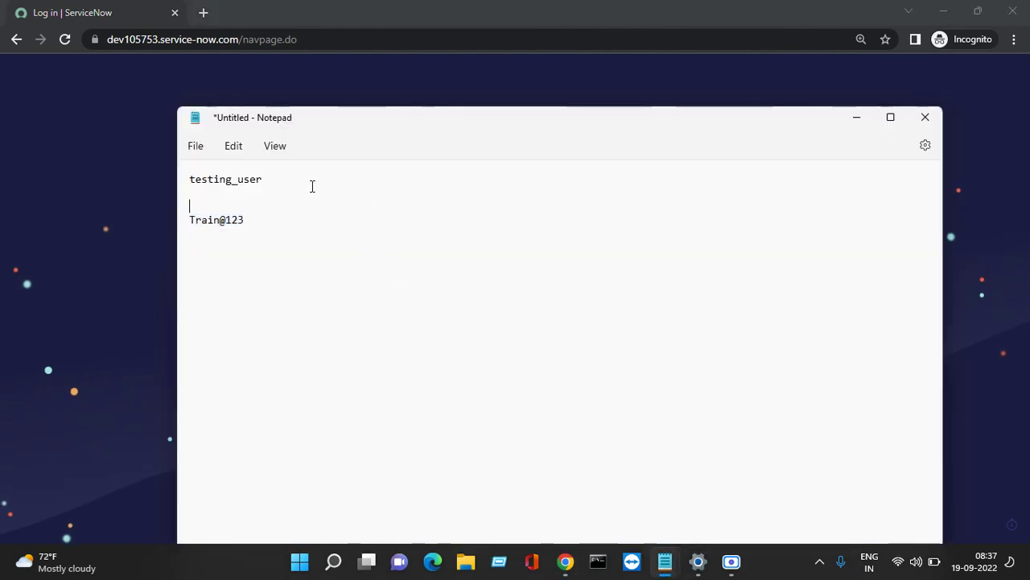
{"action": "right_click", "coordinate": [186, 179]}
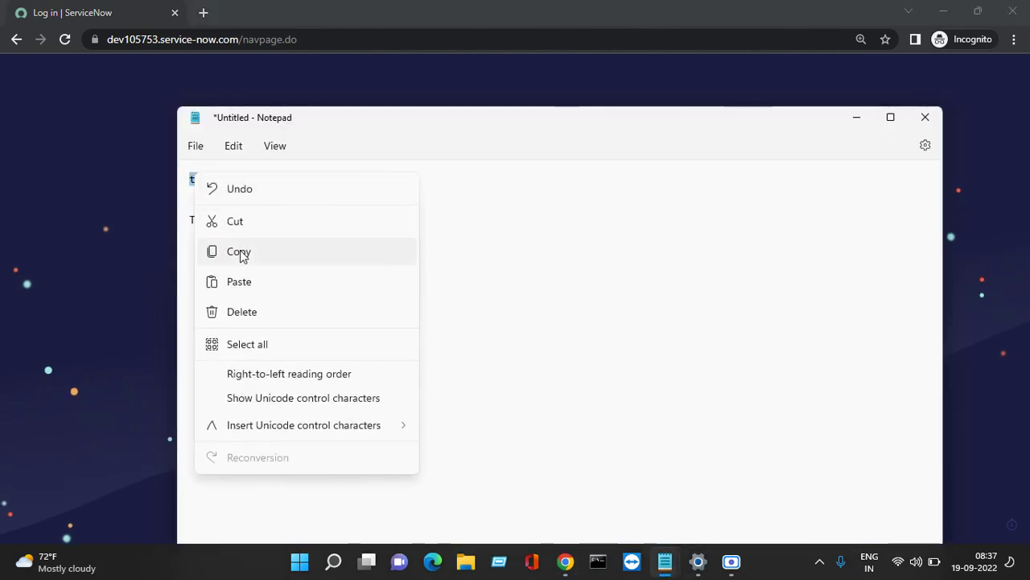
{"action": "left_click", "coordinate": [212, 255]}
{"action": "left_click", "coordinate": [857, 118]}
{"action": "left_click", "coordinate": [485, 207]}
{"action": "right_click", "coordinate": [485, 207]}
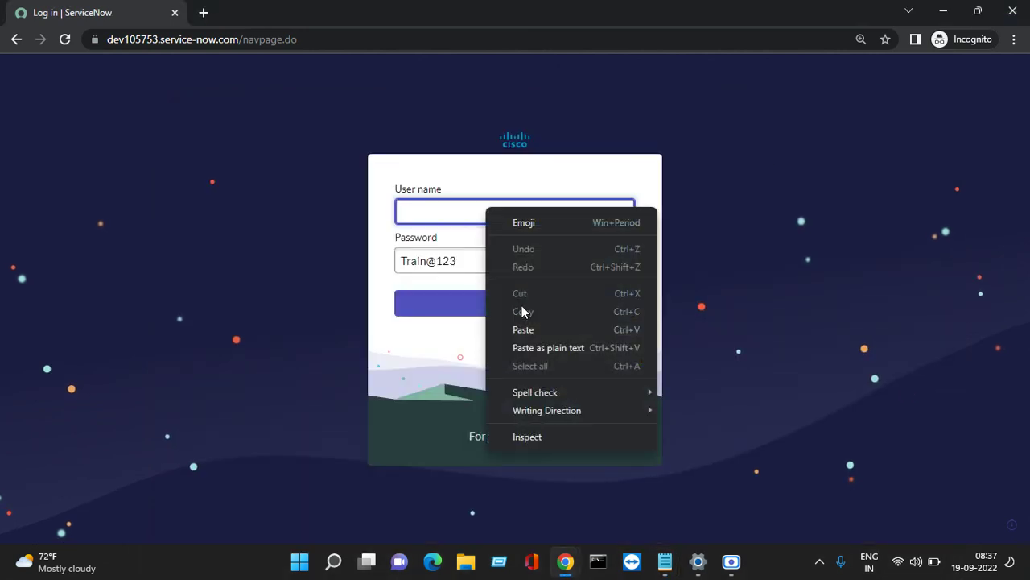
{"action": "left_click", "coordinate": [523, 329]}
{"action": "left_click", "coordinate": [515, 310]}
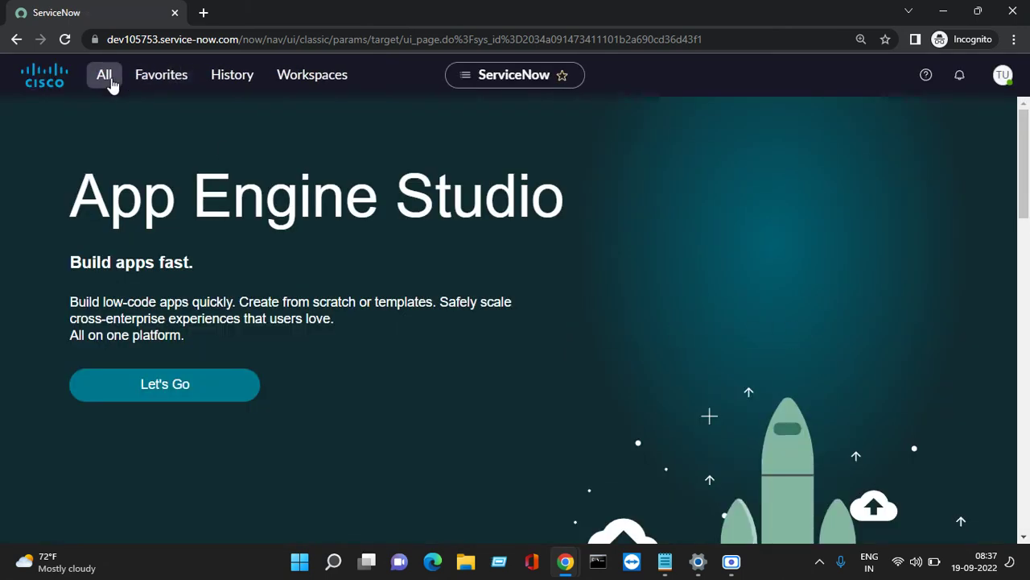
Scroll through the testing user's reduced All menu to see the available modules.
{"action": "left_click", "coordinate": [105, 77]}
{"action": "scroll", "coordinate": [129, 338], "scroll_direction": "down", "scroll_amount": 10}
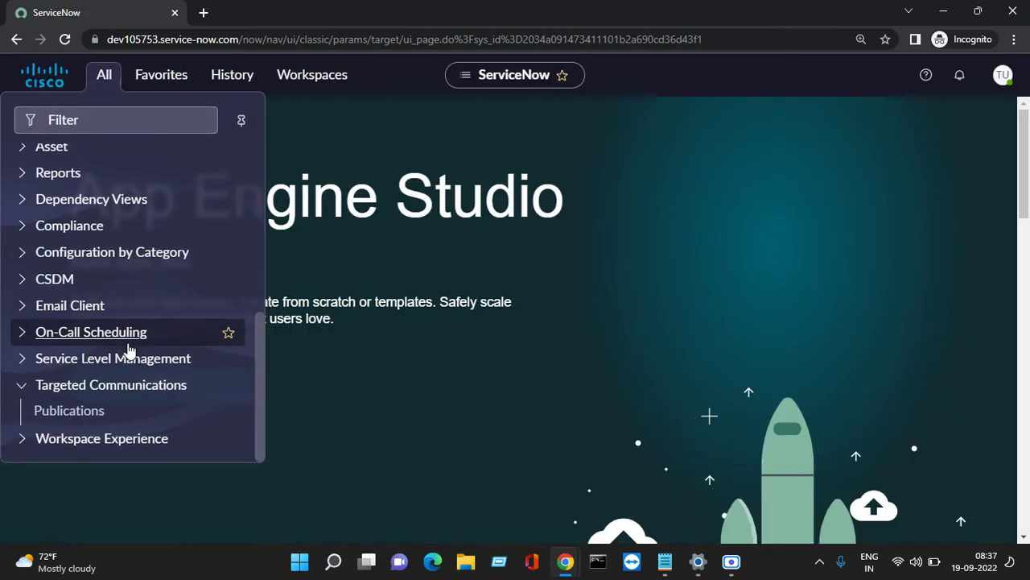
{"action": "scroll", "coordinate": [72, 367], "scroll_direction": "up", "scroll_amount": 8}
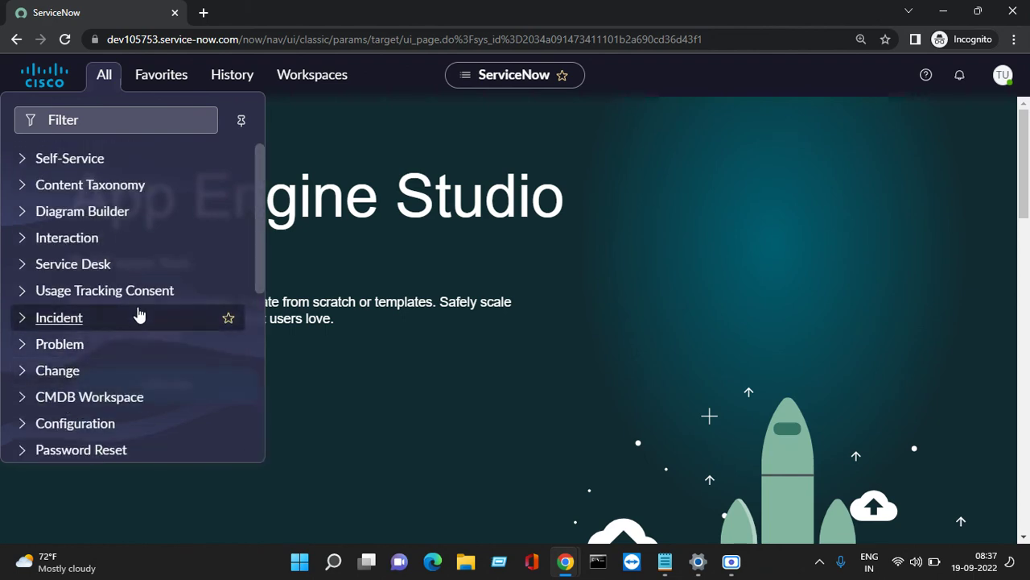
Save the Testing User record in the admin window, then show the testing user's profile options.
{"action": "left_click", "coordinate": [566, 561]}
{"action": "left_click", "coordinate": [362, 483]}
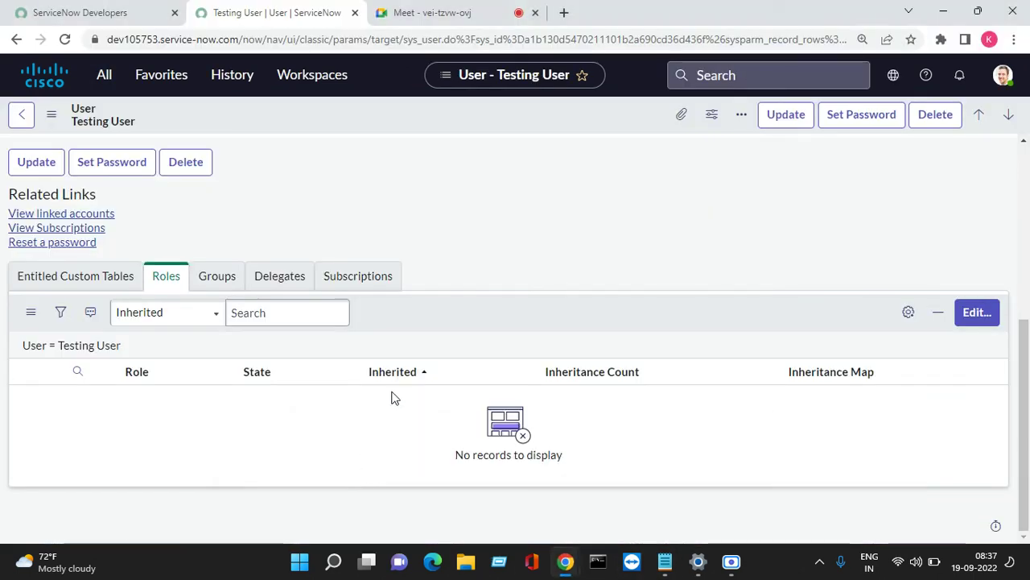
{"action": "right_click", "coordinate": [94, 115]}
{"action": "left_click", "coordinate": [131, 115]}
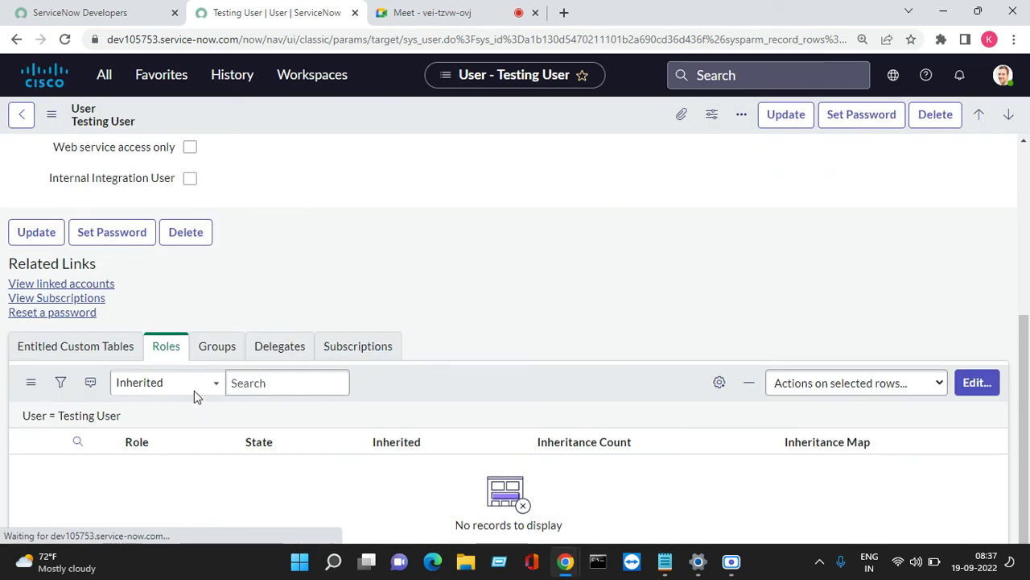
{"action": "left_click", "coordinate": [568, 564]}
{"action": "left_click", "coordinate": [813, 467]}
{"action": "left_click", "coordinate": [1002, 75]}
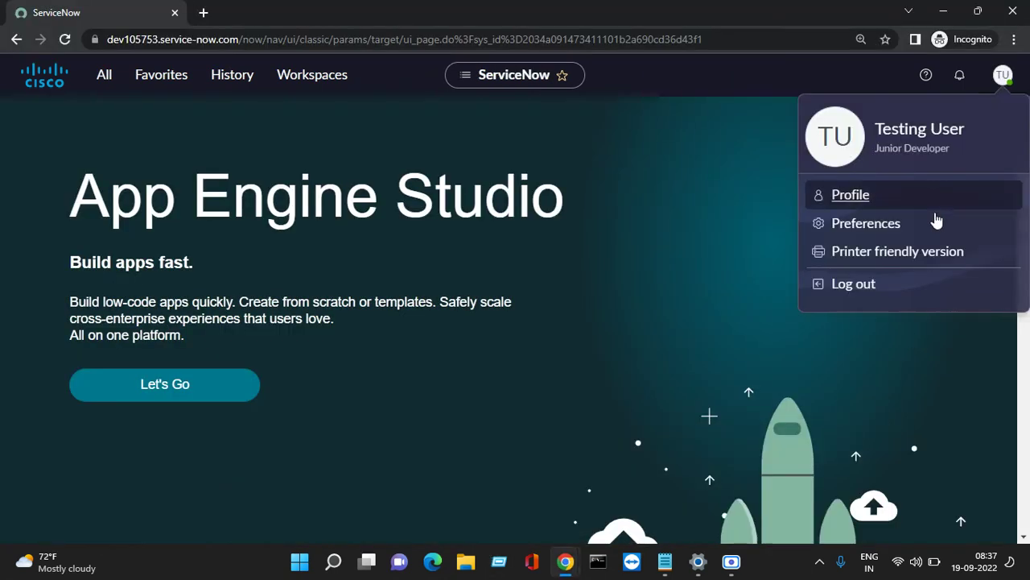
Log the testing user out and paste the user name into the login form.
{"action": "left_click", "coordinate": [853, 283]}
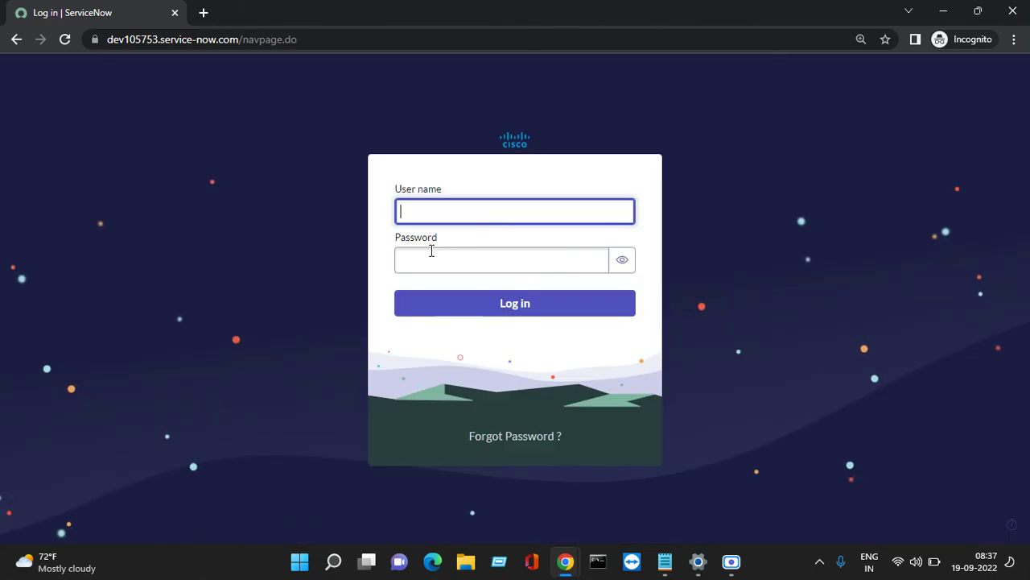
{"action": "left_click", "coordinate": [426, 262]}
{"action": "right_click", "coordinate": [424, 271]}
{"action": "left_click", "coordinate": [425, 210]}
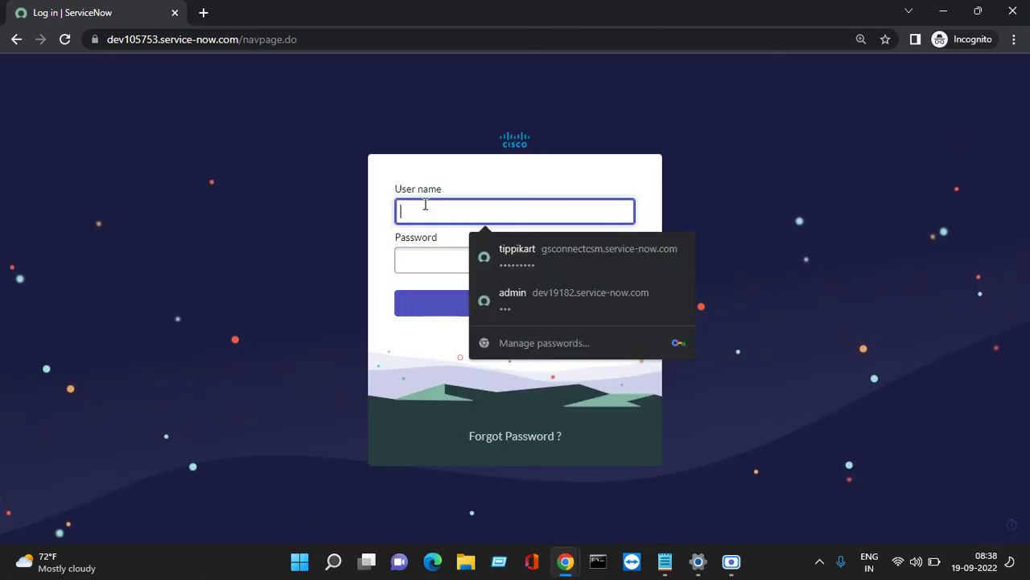
{"action": "right_click", "coordinate": [425, 206]}
{"action": "left_click", "coordinate": [459, 328]}
Copy the password from the Notepad notes, paste it into Password, and log in.
{"action": "left_click", "coordinate": [516, 256]}
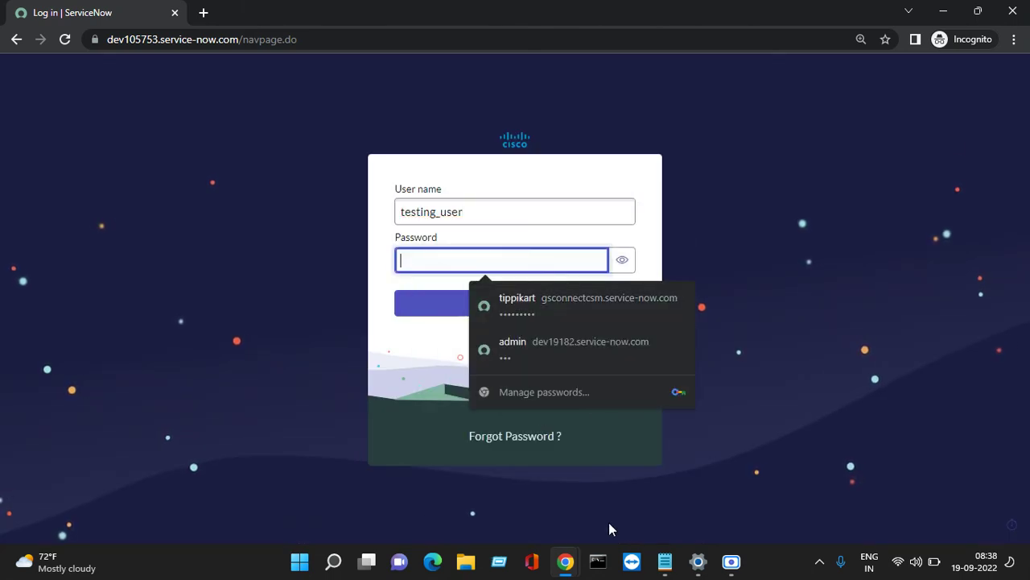
{"action": "mouse_move", "coordinate": [665, 561]}
{"action": "left_click", "coordinate": [685, 501]}
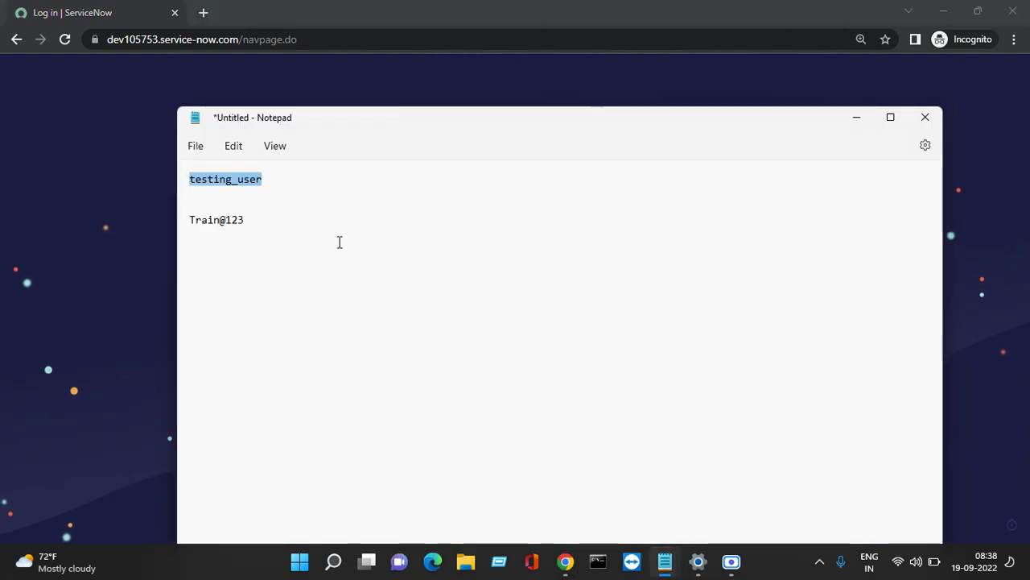
{"action": "left_click_drag", "start_coordinate": [246, 220], "coordinate": [170, 234]}
{"action": "right_click", "coordinate": [202, 230]}
{"action": "left_click", "coordinate": [242, 301]}
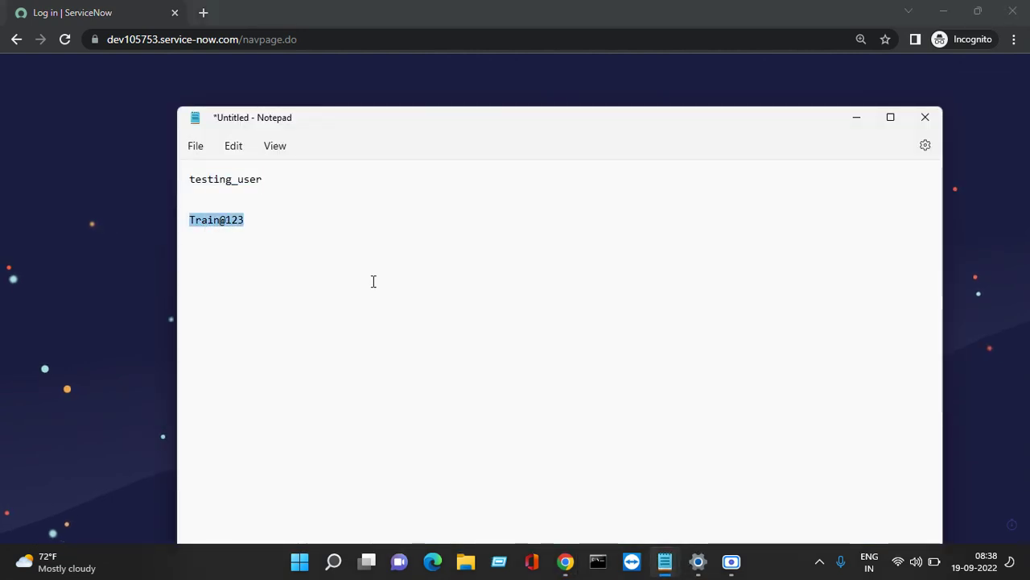
{"action": "left_click", "coordinate": [856, 117]}
{"action": "right_click", "coordinate": [540, 258]}
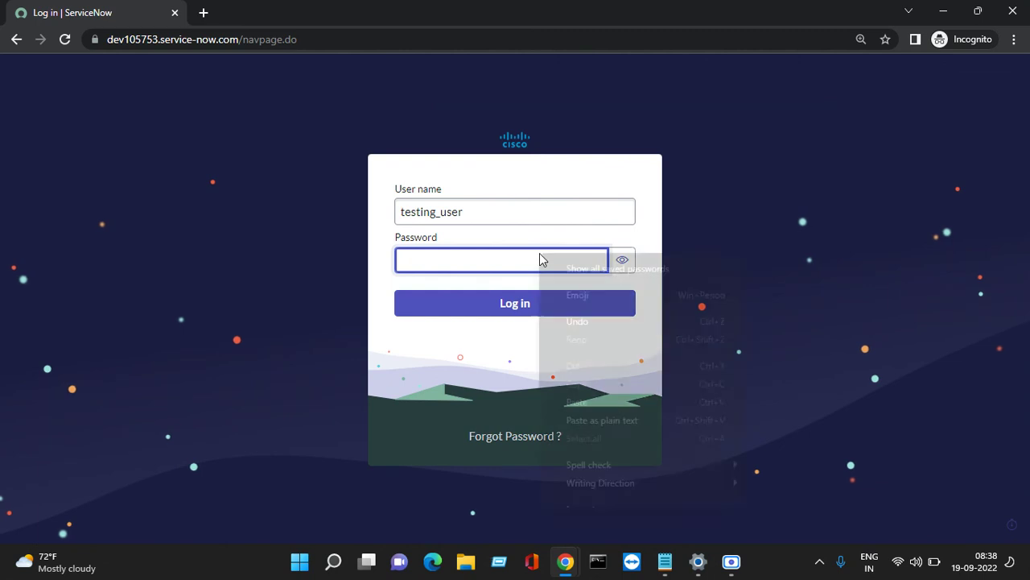
{"action": "left_click", "coordinate": [580, 399]}
{"action": "left_click", "coordinate": [509, 304]}
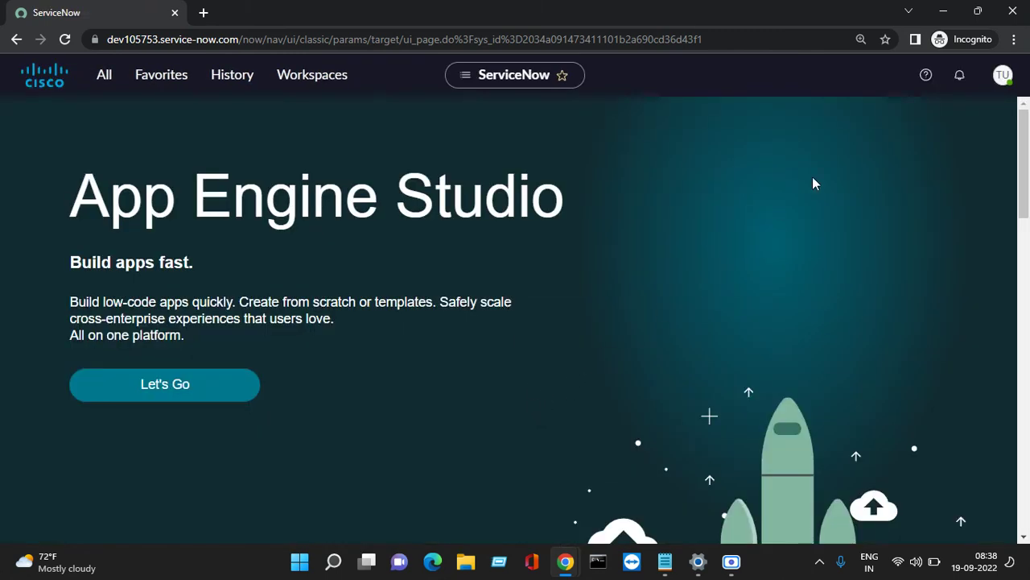
Browse the application navigator and collapse the Targeted Communications group.
{"action": "left_click", "coordinate": [1003, 76]}
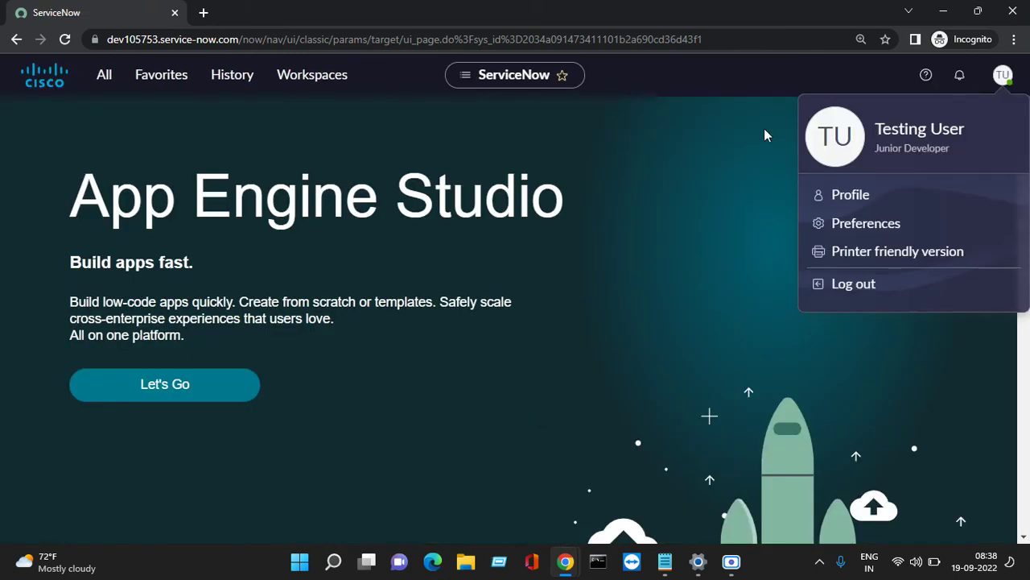
{"action": "left_click", "coordinate": [111, 78]}
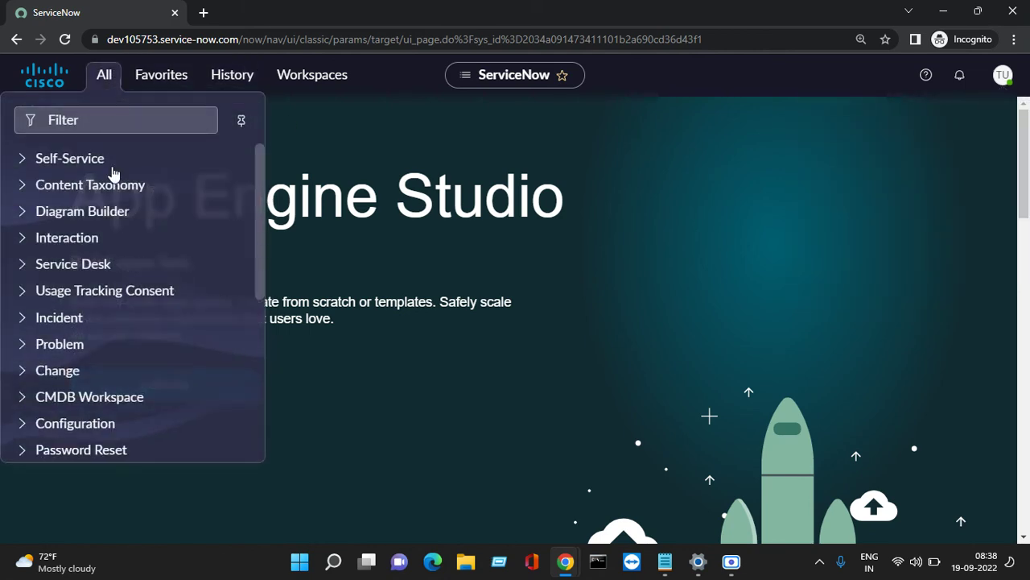
{"action": "scroll", "coordinate": [145, 358], "scroll_direction": "down", "scroll_amount": 5}
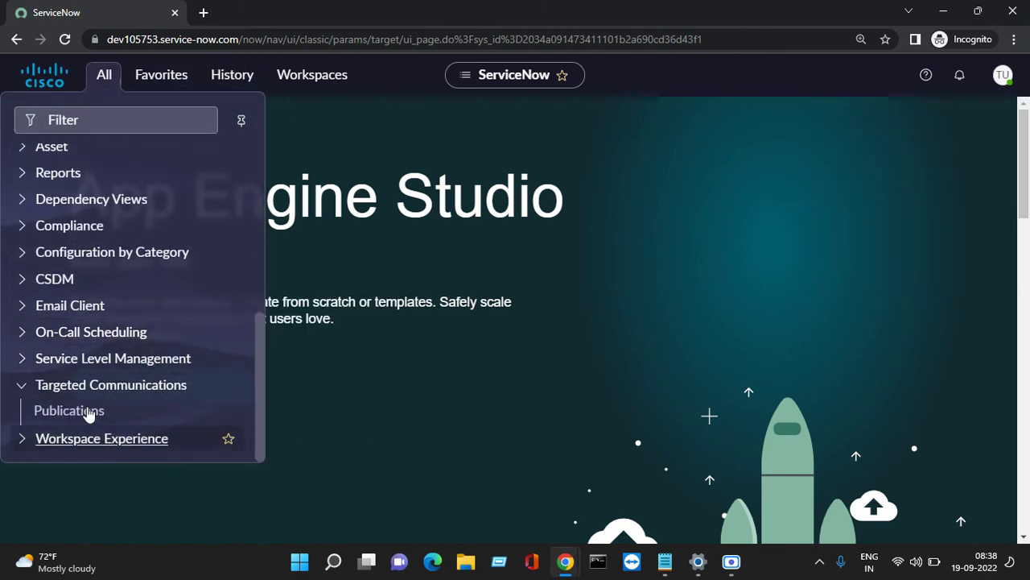
{"action": "left_click", "coordinate": [21, 385]}
In the testing user's profile, change Time zone to System (IST) and update it.
{"action": "left_click", "coordinate": [1005, 76]}
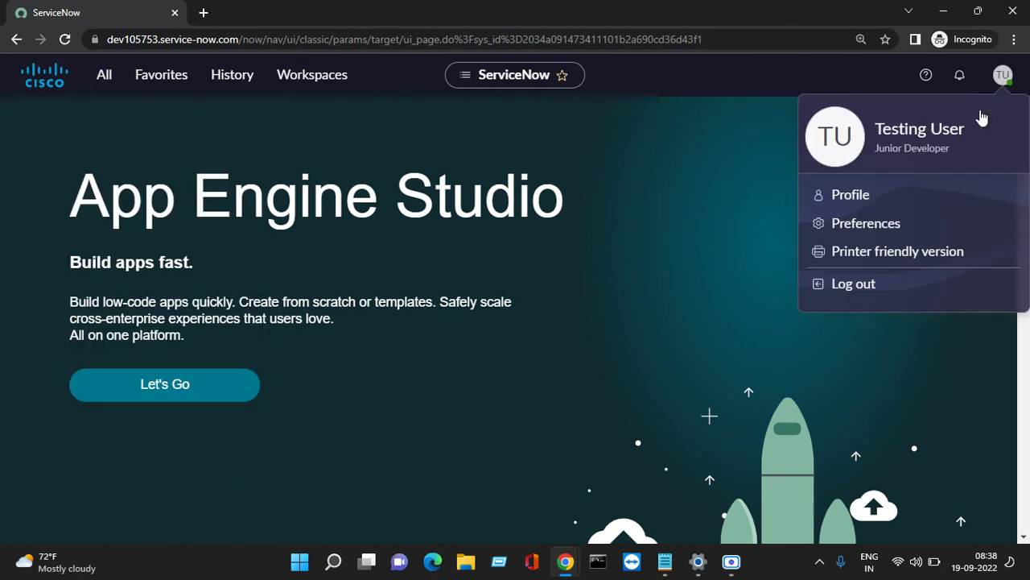
{"action": "left_click", "coordinate": [854, 194]}
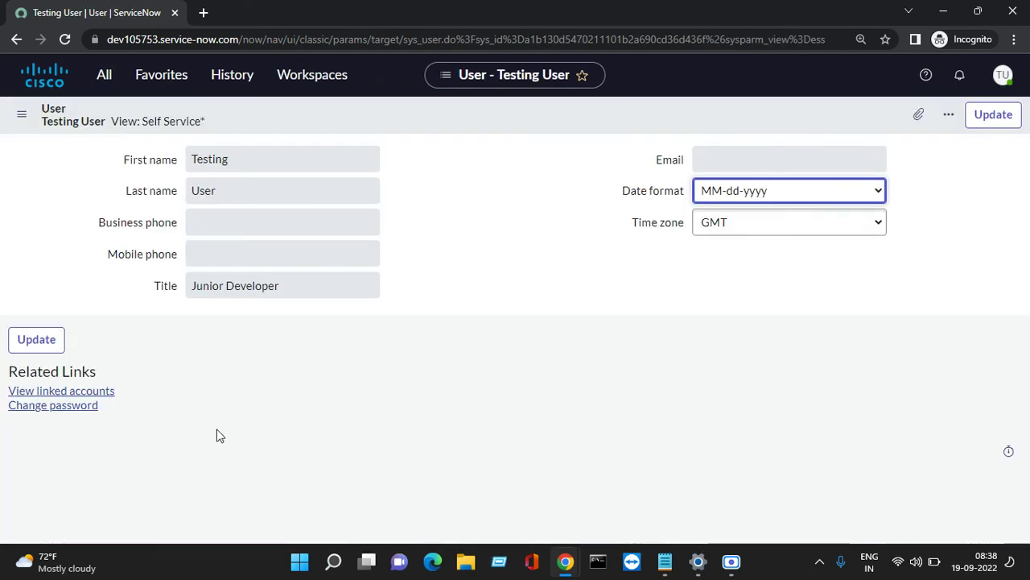
{"action": "left_click", "coordinate": [773, 232]}
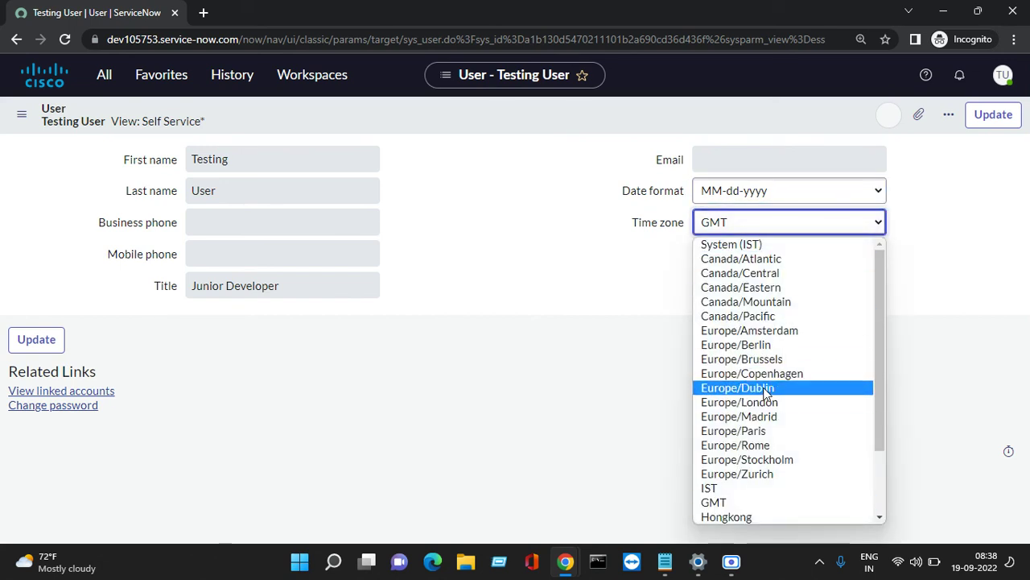
{"action": "left_click", "coordinate": [731, 244]}
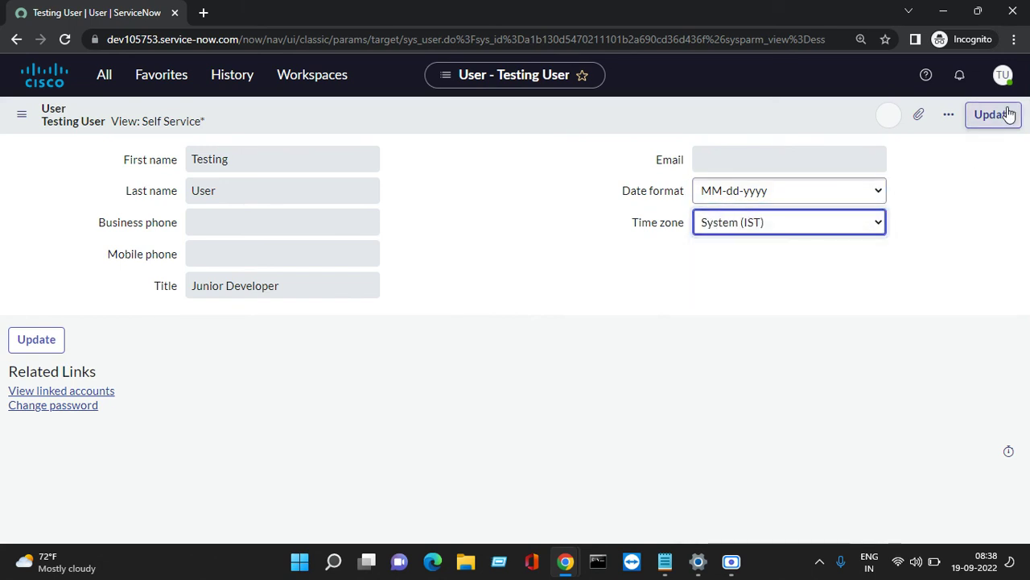
{"action": "left_click", "coordinate": [995, 116]}
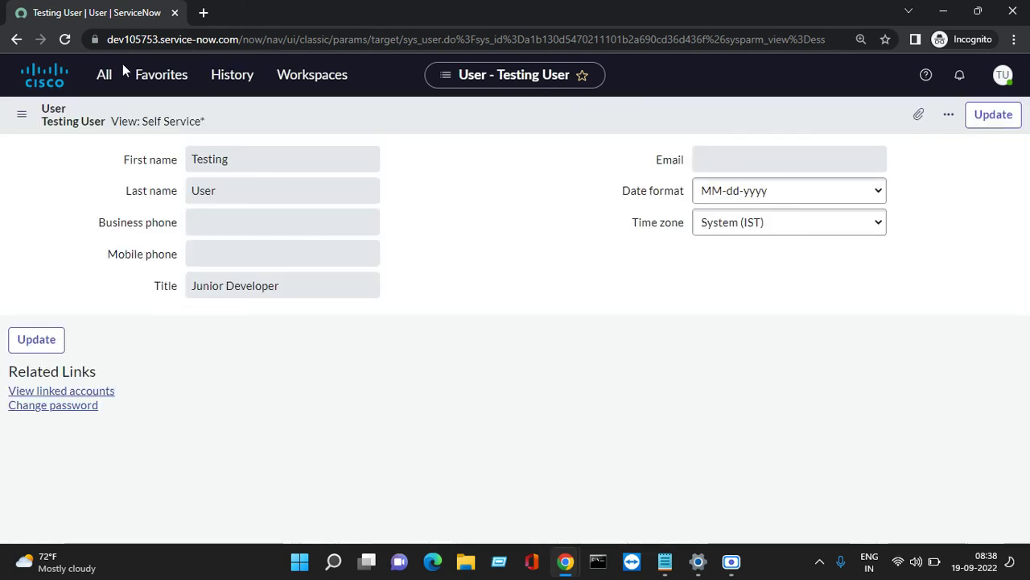
Open incident INC0010042 from Incident > Open and highlight its Opened date and time.
{"action": "left_click", "coordinate": [104, 75]}
{"action": "scroll", "coordinate": [102, 187], "scroll_direction": "up", "scroll_amount": 4}
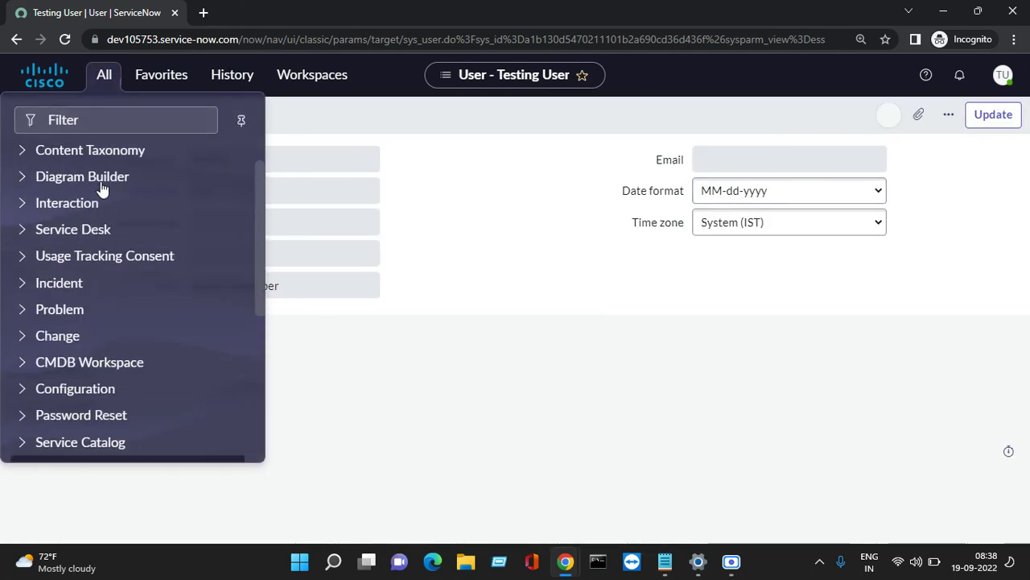
{"action": "left_click", "coordinate": [20, 291]}
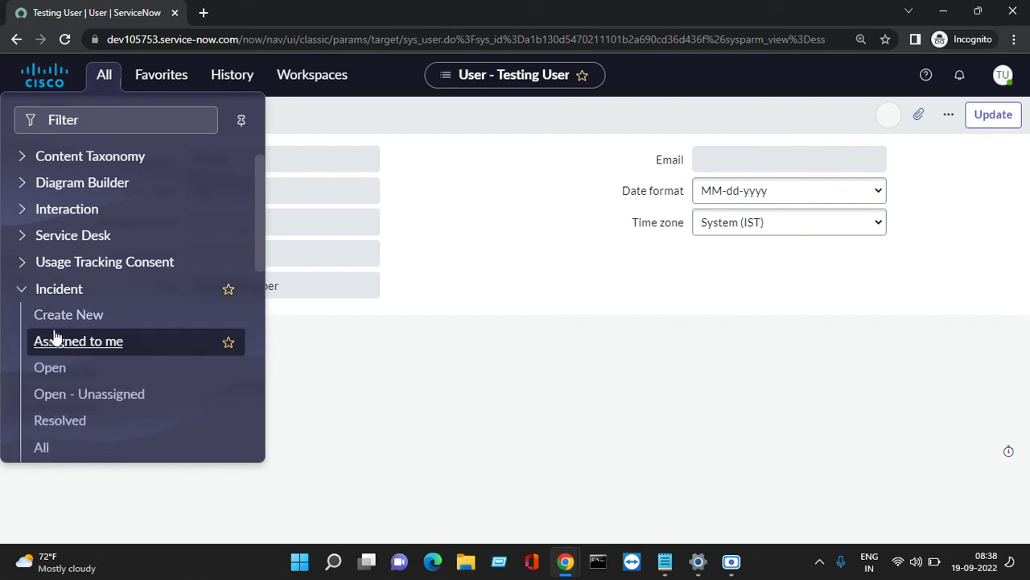
{"action": "left_click", "coordinate": [53, 367]}
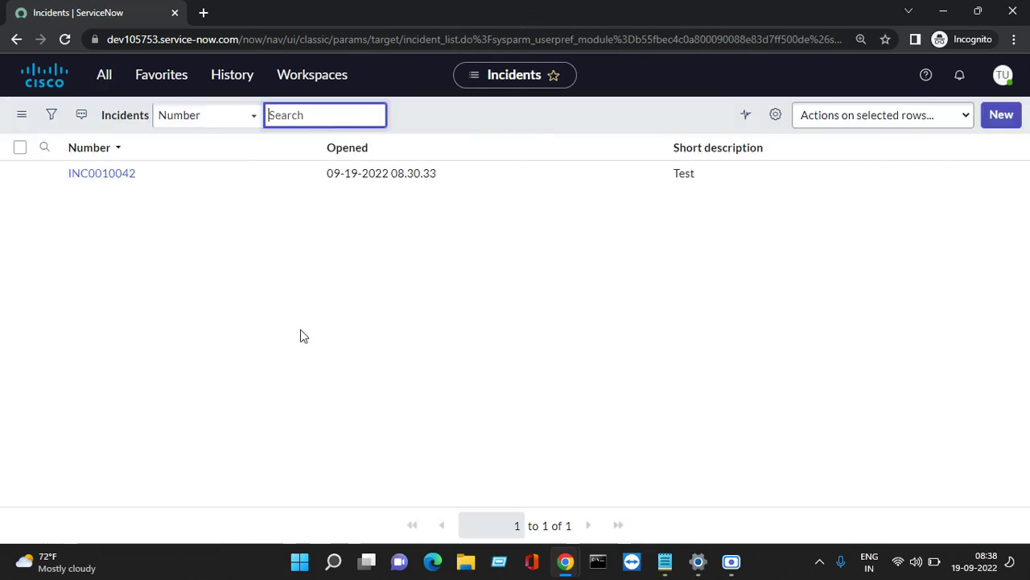
{"action": "left_click", "coordinate": [117, 175]}
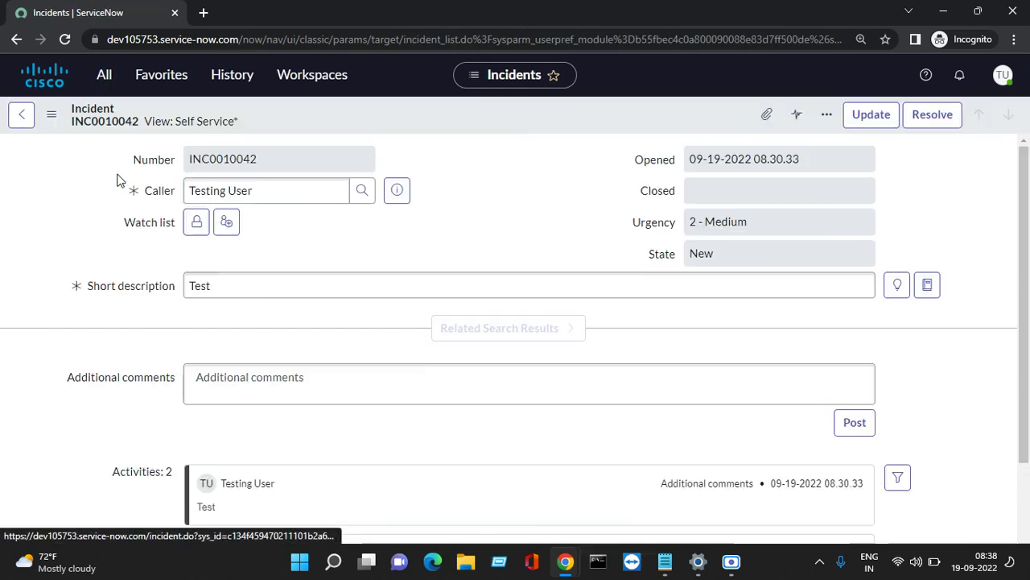
{"action": "left_click_drag", "start_coordinate": [821, 159], "coordinate": [680, 138]}
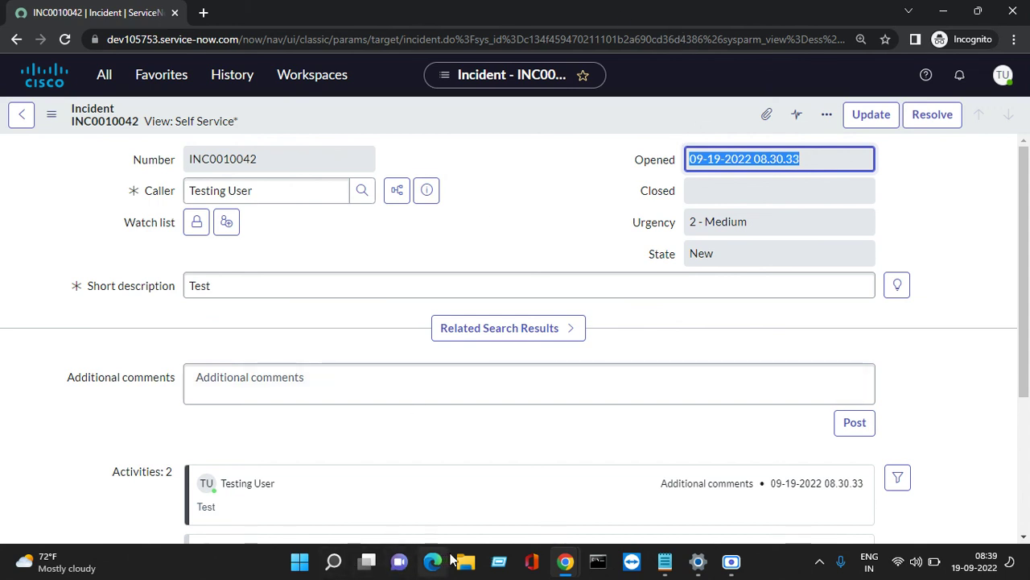
Switch to the admin's Testing User record window, then bring up the screen recorder.
{"action": "left_click", "coordinate": [570, 562]}
{"action": "left_click", "coordinate": [823, 482]}
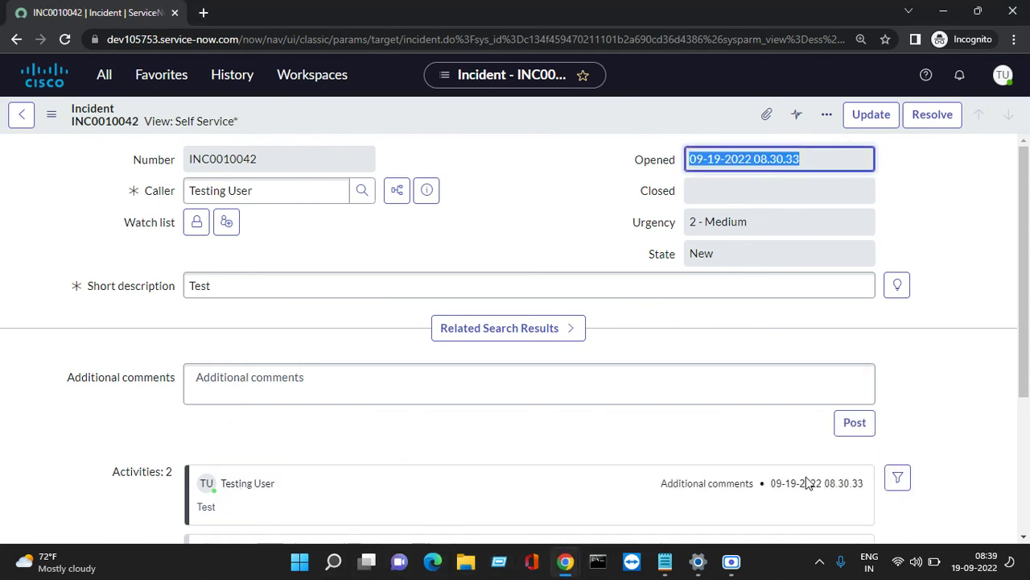
{"action": "left_click", "coordinate": [566, 563]}
{"action": "left_click", "coordinate": [343, 497]}
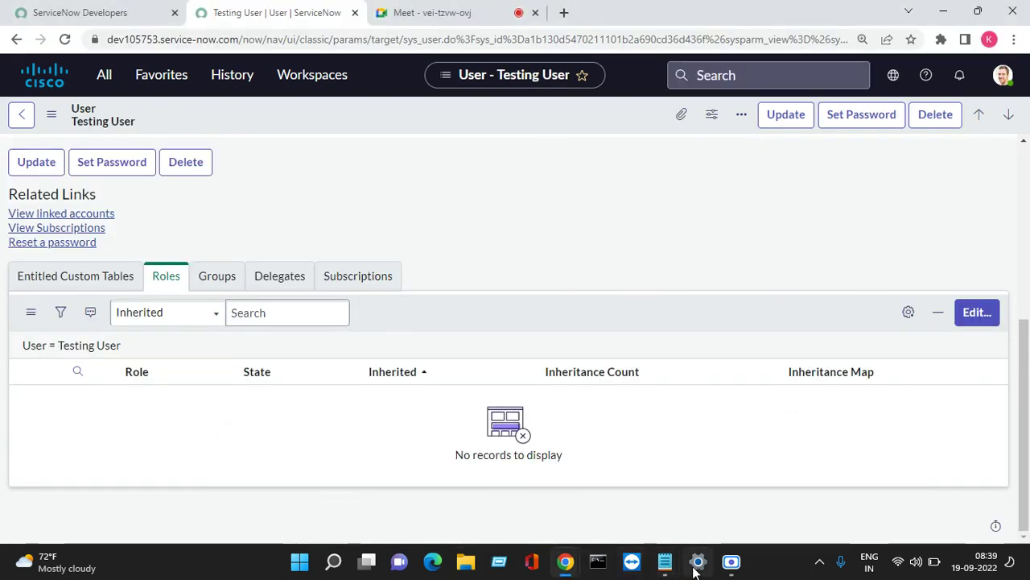
{"action": "left_click", "coordinate": [731, 562]}
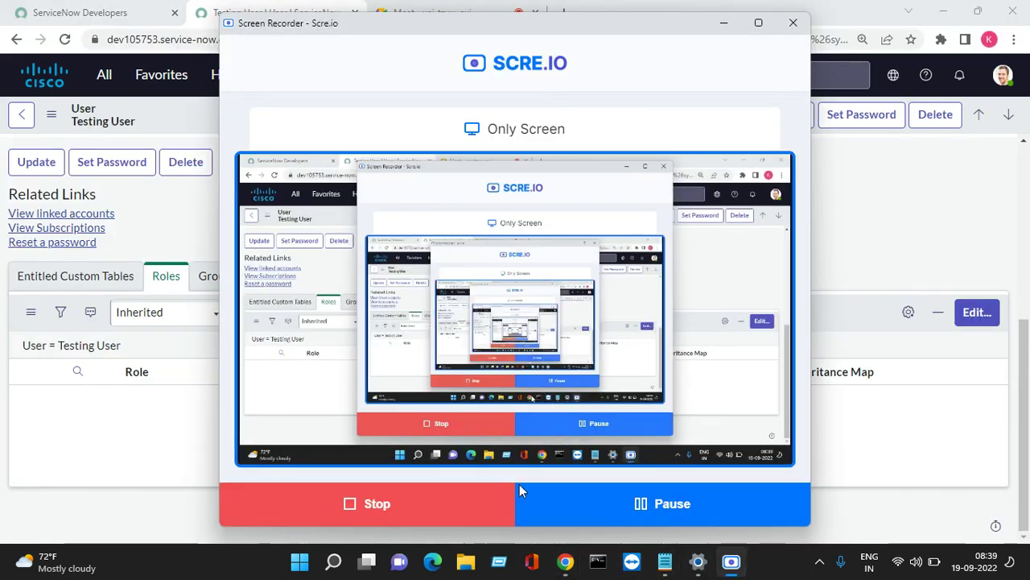